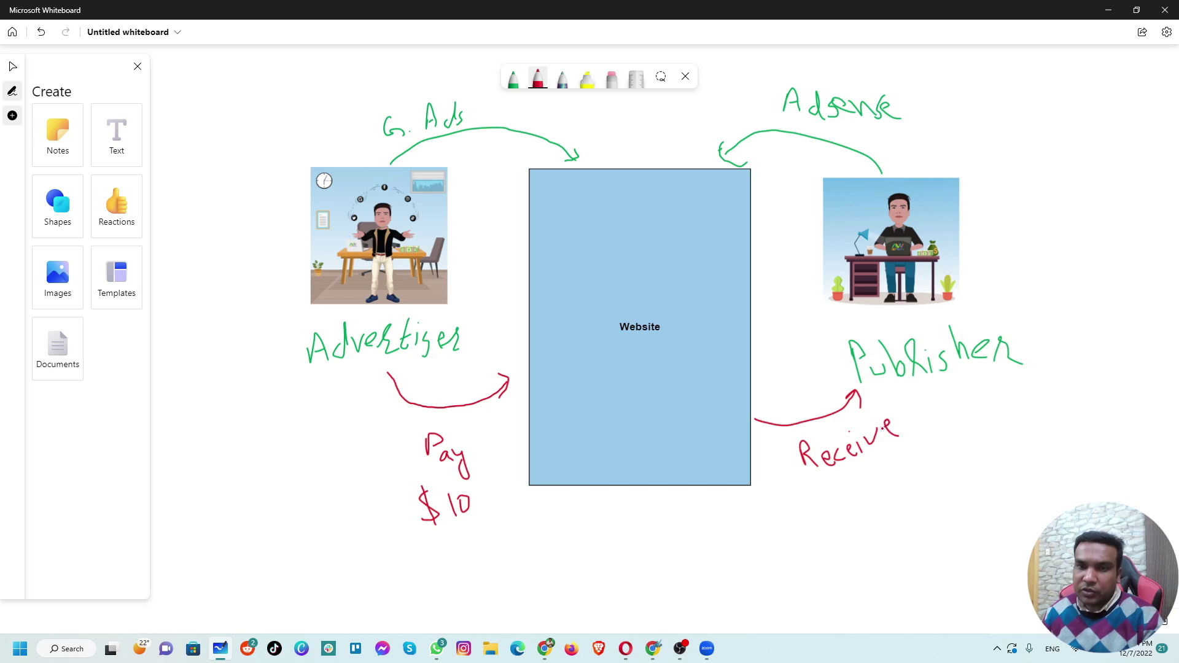
Handwrite "$5" in red beneath the word "Receive" on the publisher side of the whiteboard diagram
{"action": "mouse_move", "coordinate": [846, 487]}
{"action": "left_mouse_down"}
{"action": "mouse_move", "coordinate": [849, 523]}
{"action": "mouse_move", "coordinate": [879, 510]}
{"action": "mouse_move", "coordinate": [870, 517]}
{"action": "mouse_move", "coordinate": [885, 475]}
{"action": "left_mouse_up"}
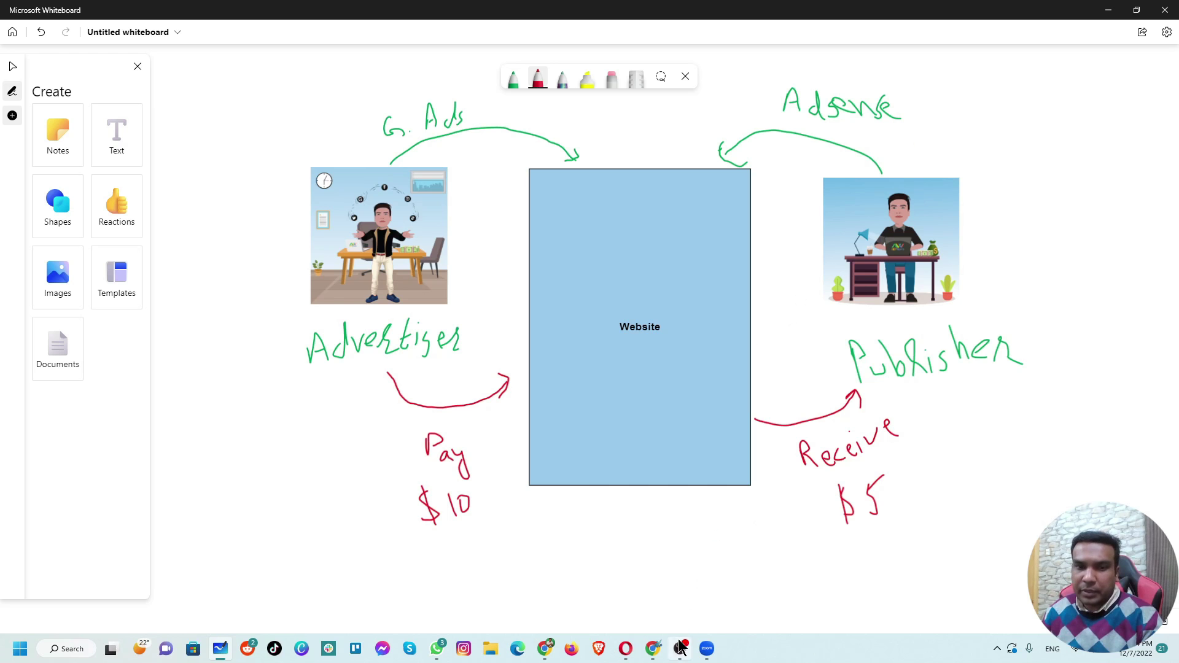
Switch to Google Ads in Chrome and start a new Display campaign without a goal's guidance
{"action": "left_click", "coordinate": [654, 653]}
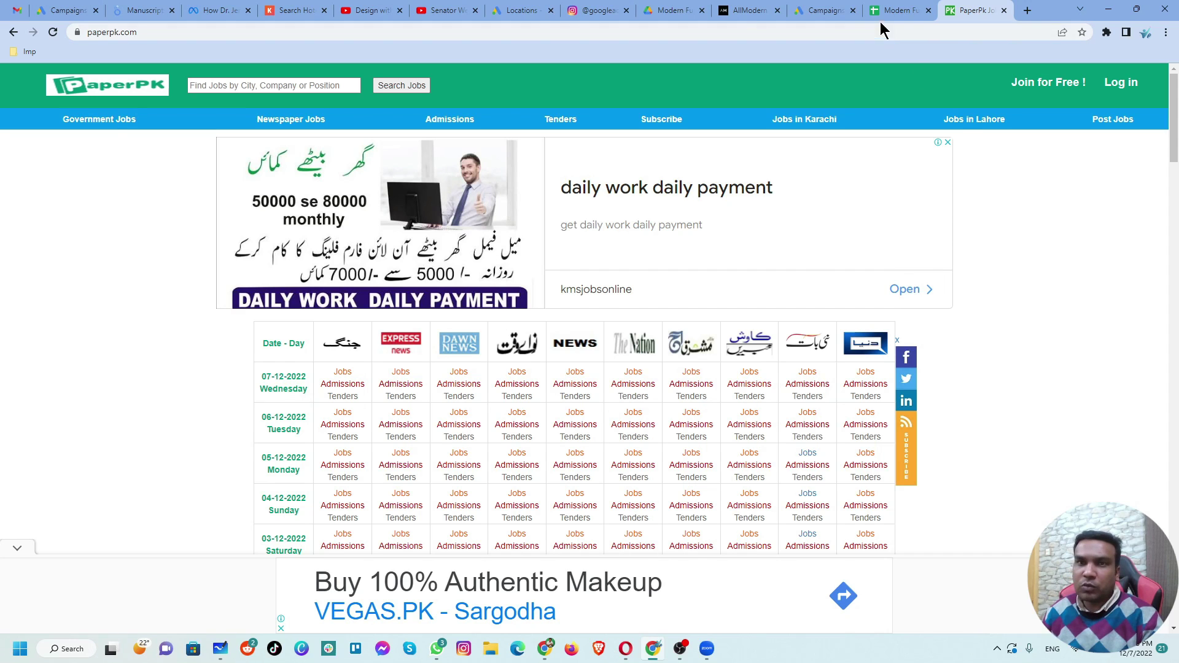
{"action": "left_click", "coordinate": [811, 19]}
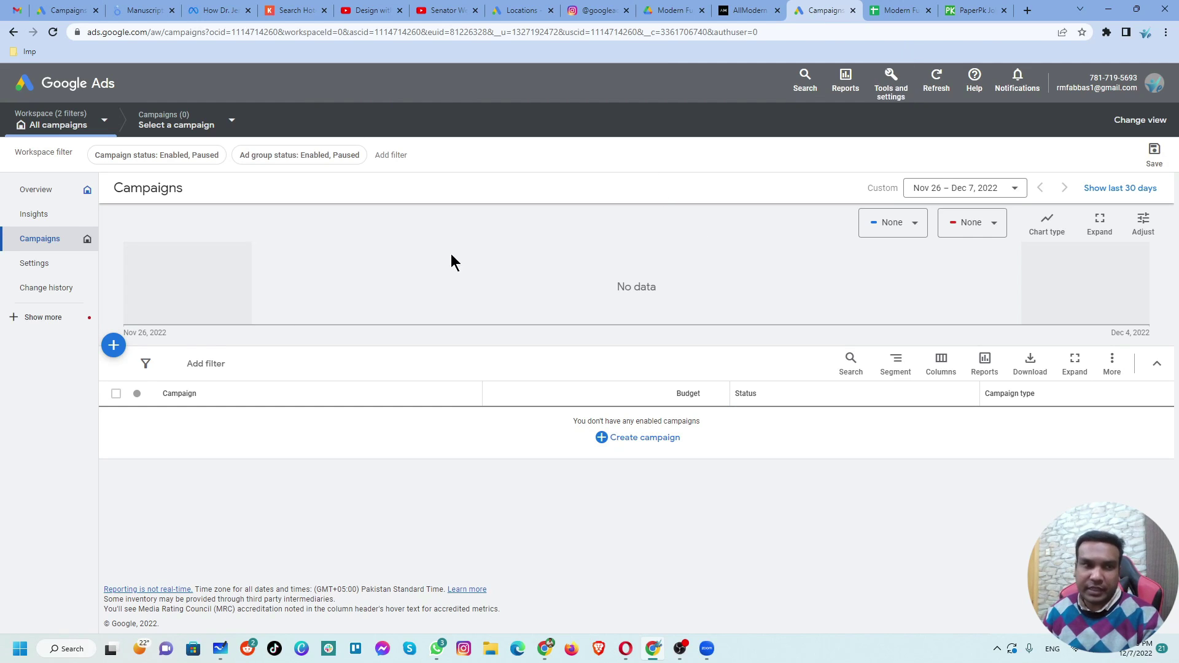
{"action": "left_click", "coordinate": [114, 346]}
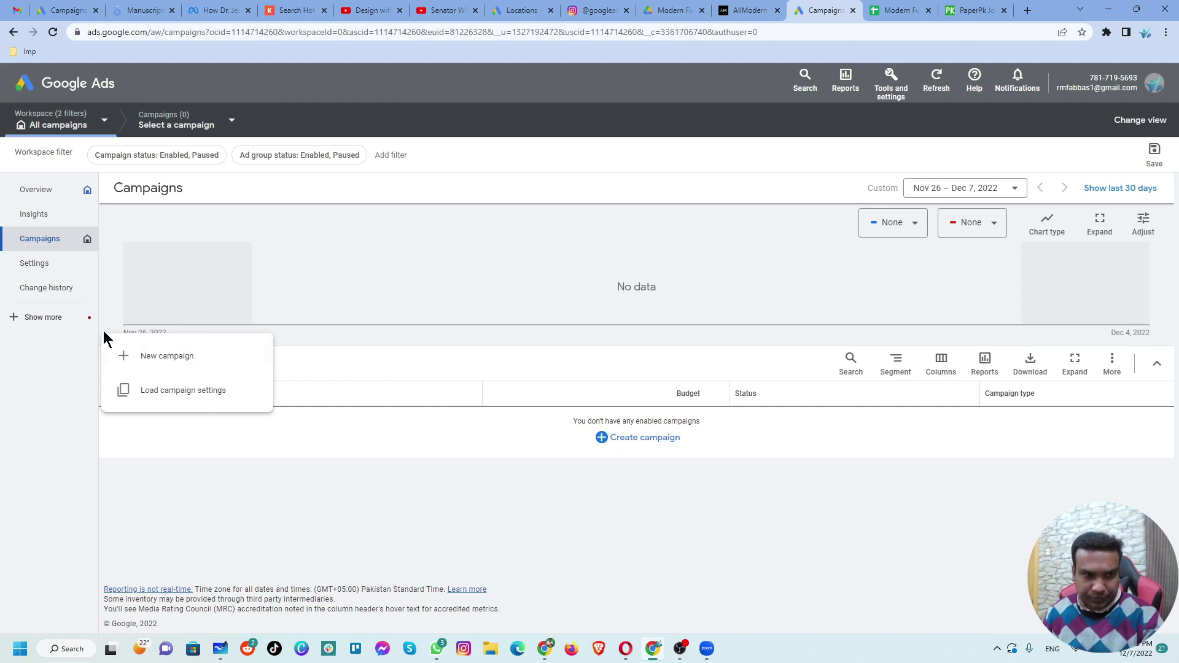
{"action": "left_click", "coordinate": [165, 362]}
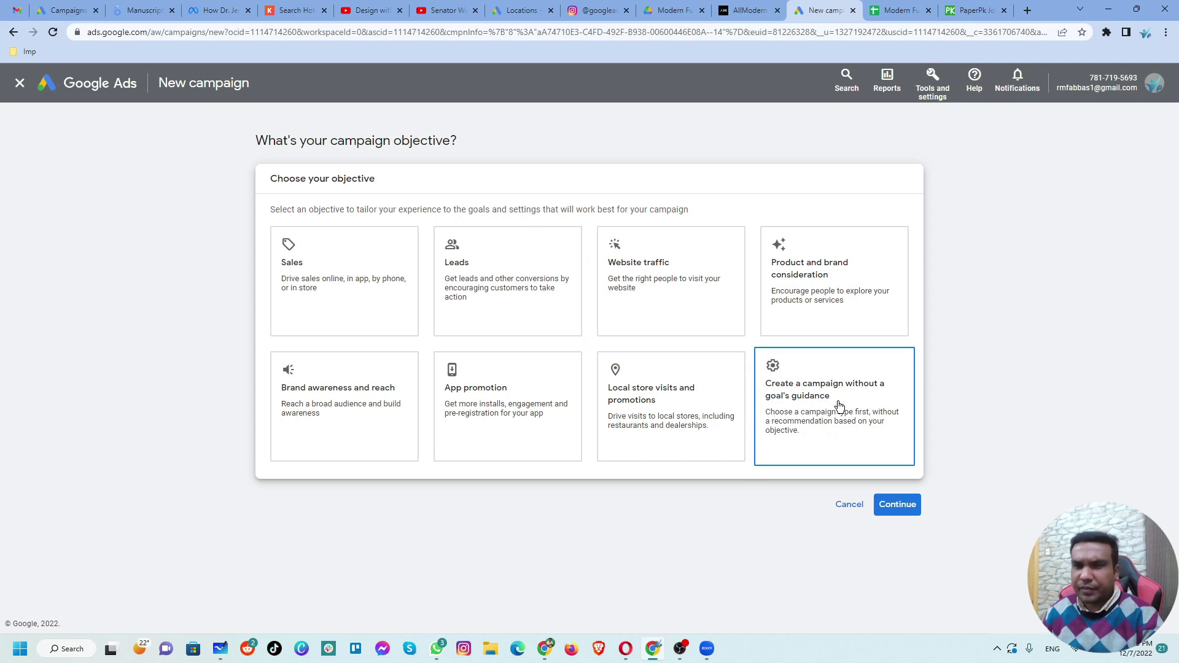
{"action": "left_click", "coordinate": [816, 428]}
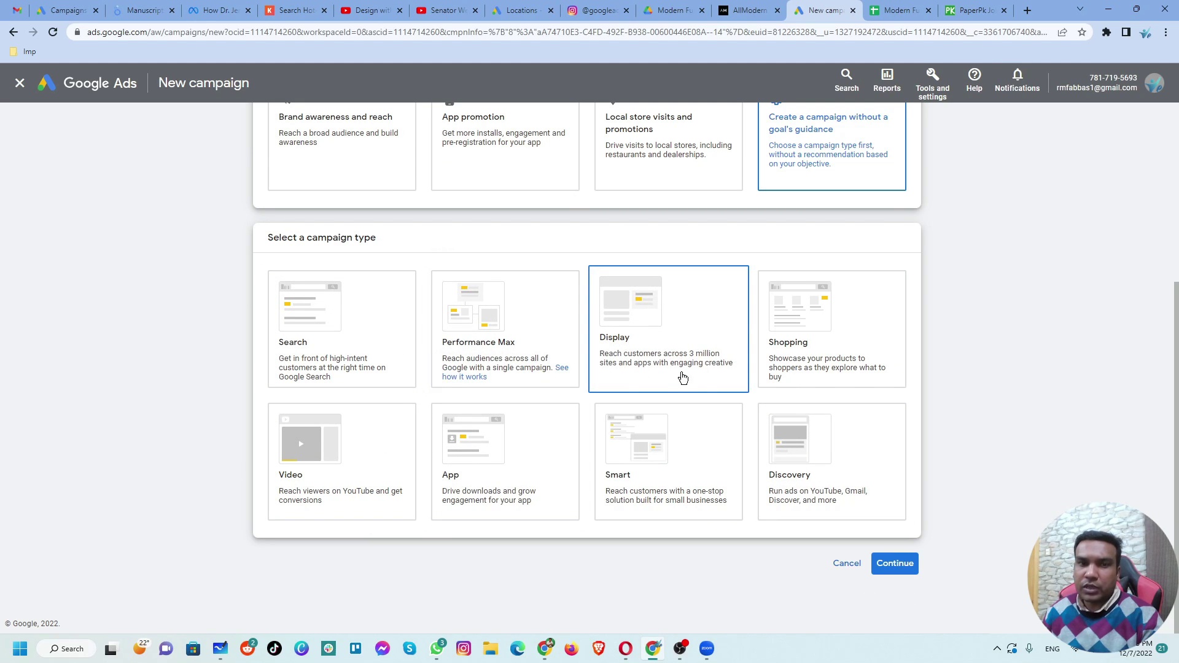
{"action": "left_click", "coordinate": [680, 348]}
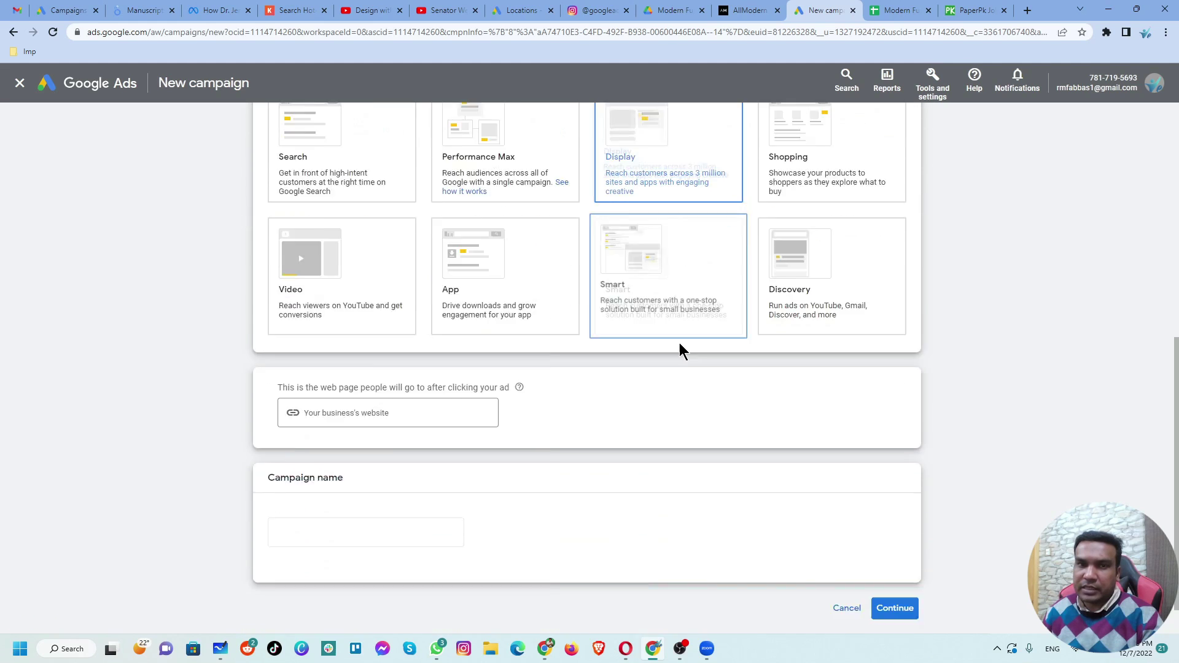
{"action": "left_click", "coordinate": [440, 368]}
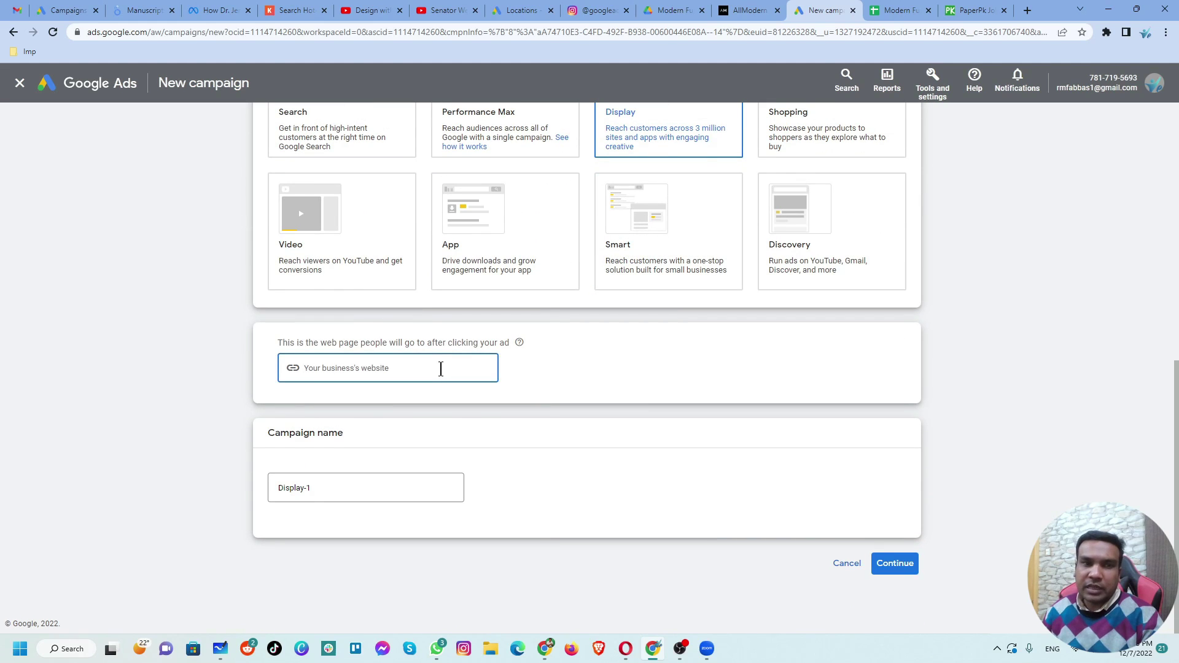
{"action": "left_click", "coordinate": [748, 18]}
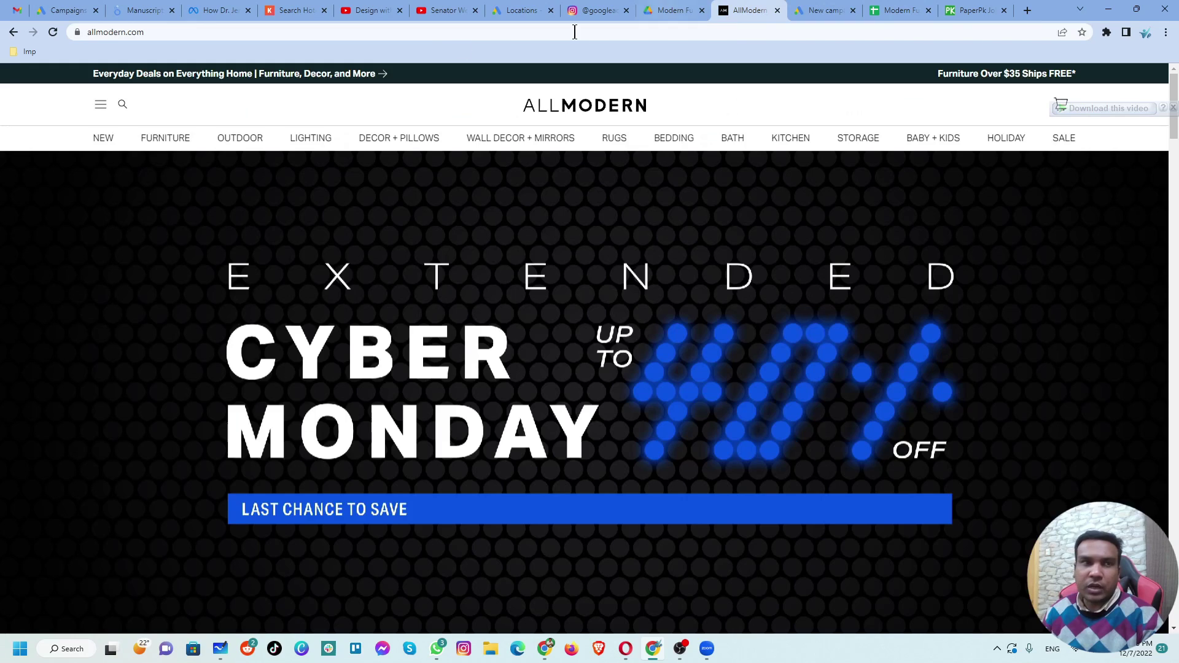
{"action": "left_click", "coordinate": [361, 33]}
{"action": "key", "text": "ctrl+c"}
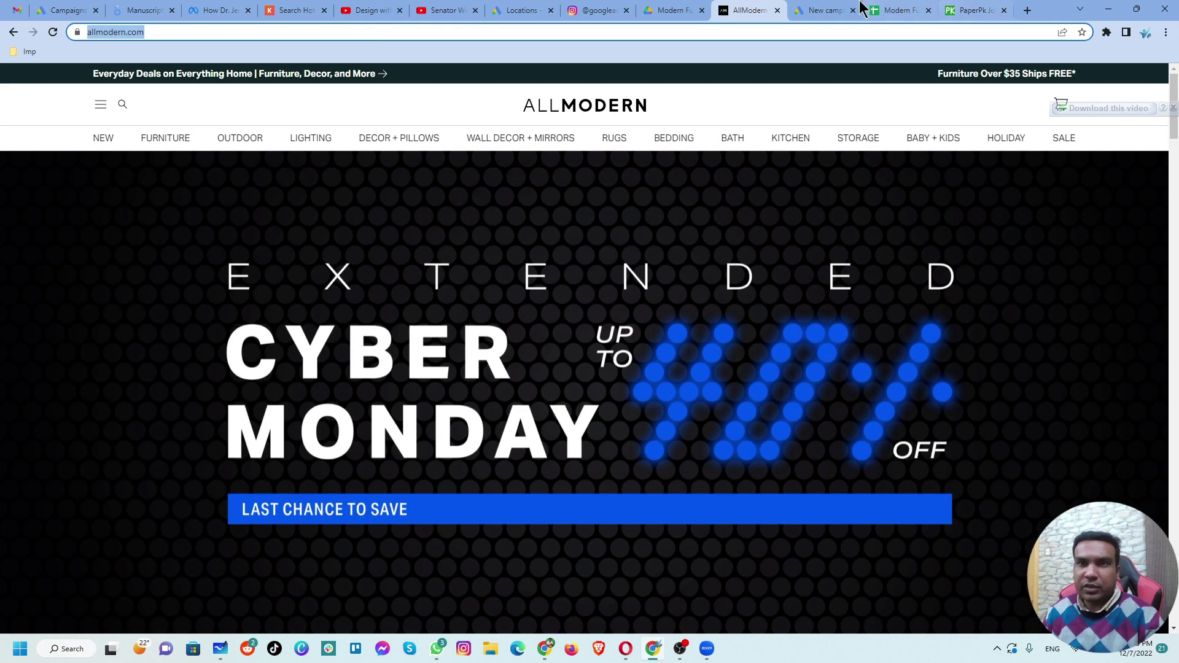
{"action": "left_click", "coordinate": [805, 11]}
{"action": "left_click", "coordinate": [384, 438]}
{"action": "key", "text": "ctrl+v"}
{"action": "scroll", "coordinate": [243, 500], "scroll_direction": "down", "scroll_amount": 1}
{"action": "left_click", "coordinate": [327, 489]}
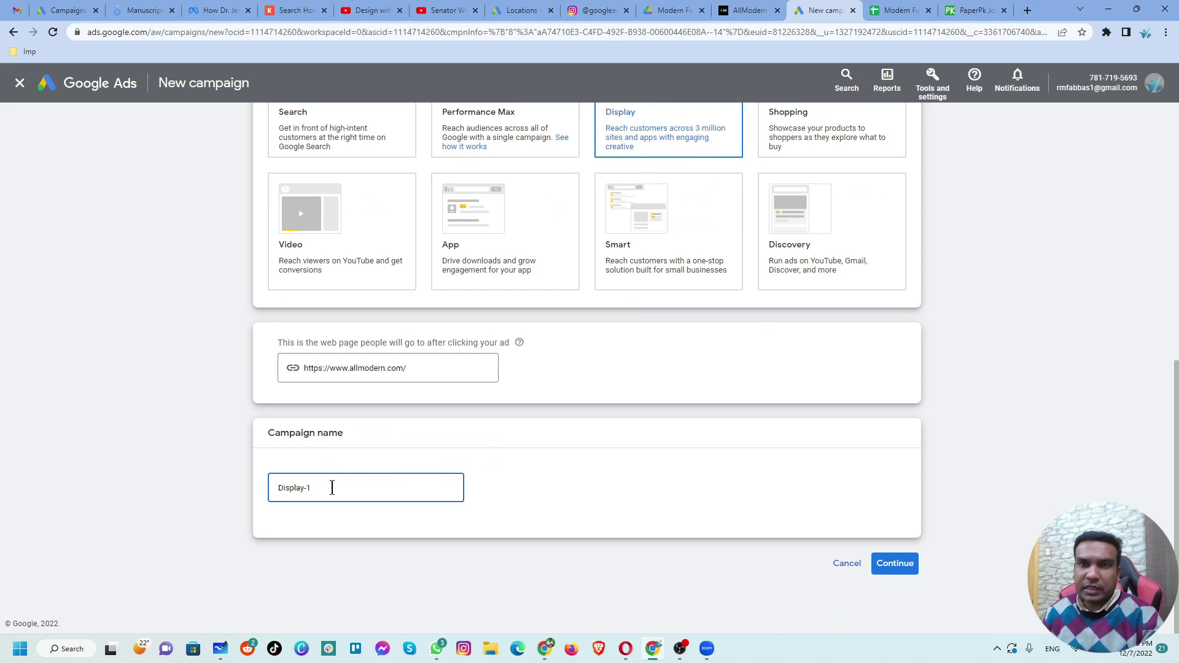
{"action": "left_click", "coordinate": [895, 564]}
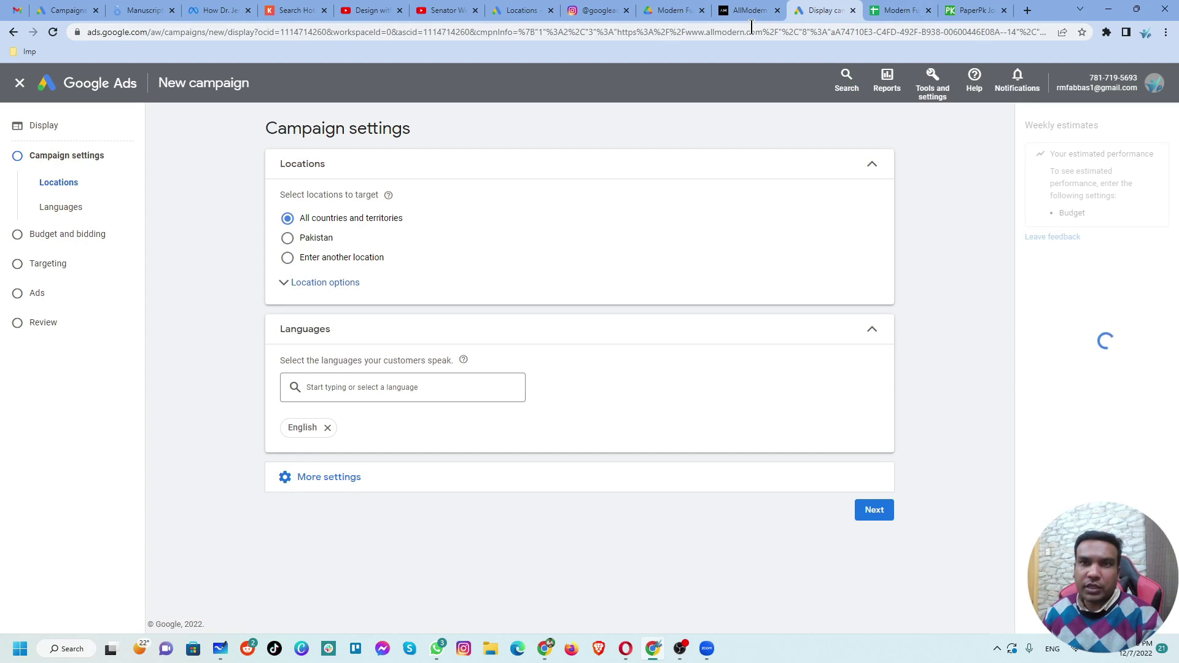
Check the store locations in the campaign spreadsheet and target the city Lynnfield, Massachusetts, United States
{"action": "left_click", "coordinate": [904, 17]}
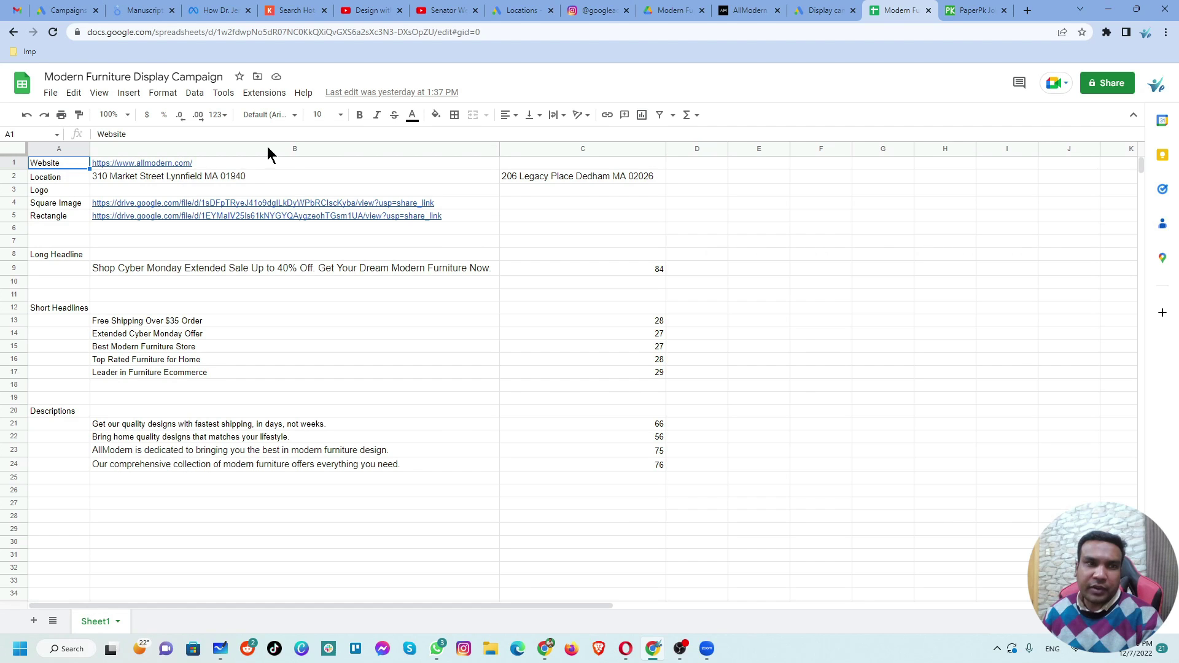
{"action": "left_click", "coordinate": [818, 10]}
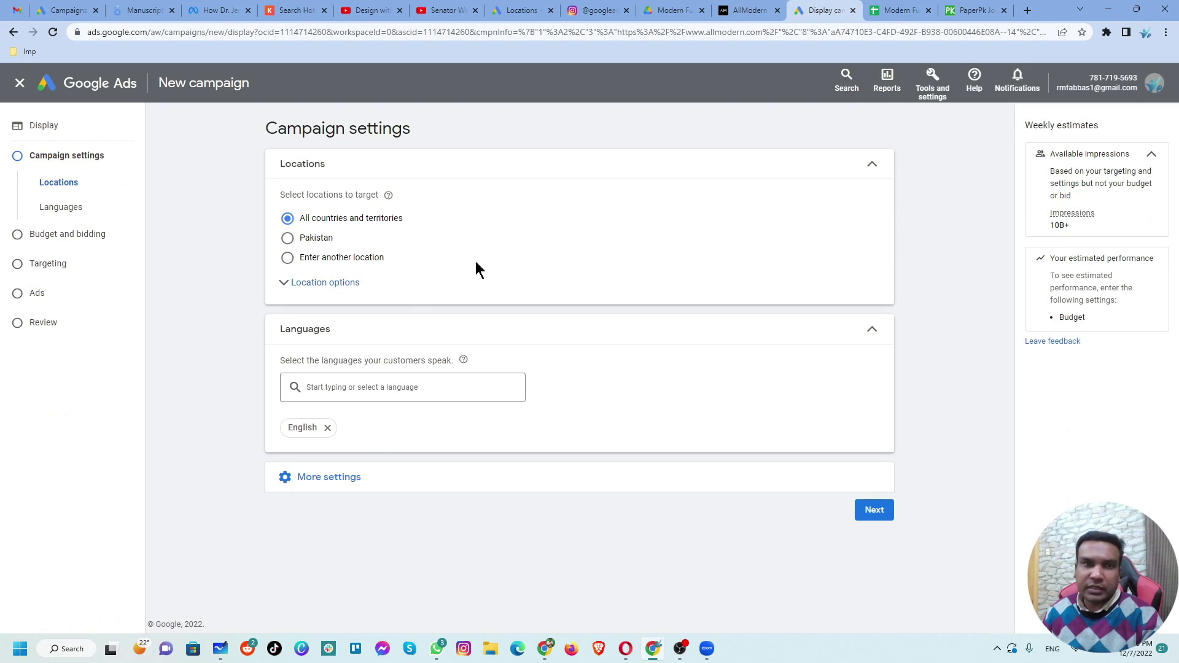
{"action": "left_click", "coordinate": [366, 261]}
{"action": "left_click", "coordinate": [376, 295]}
{"action": "type", "text": "l"}
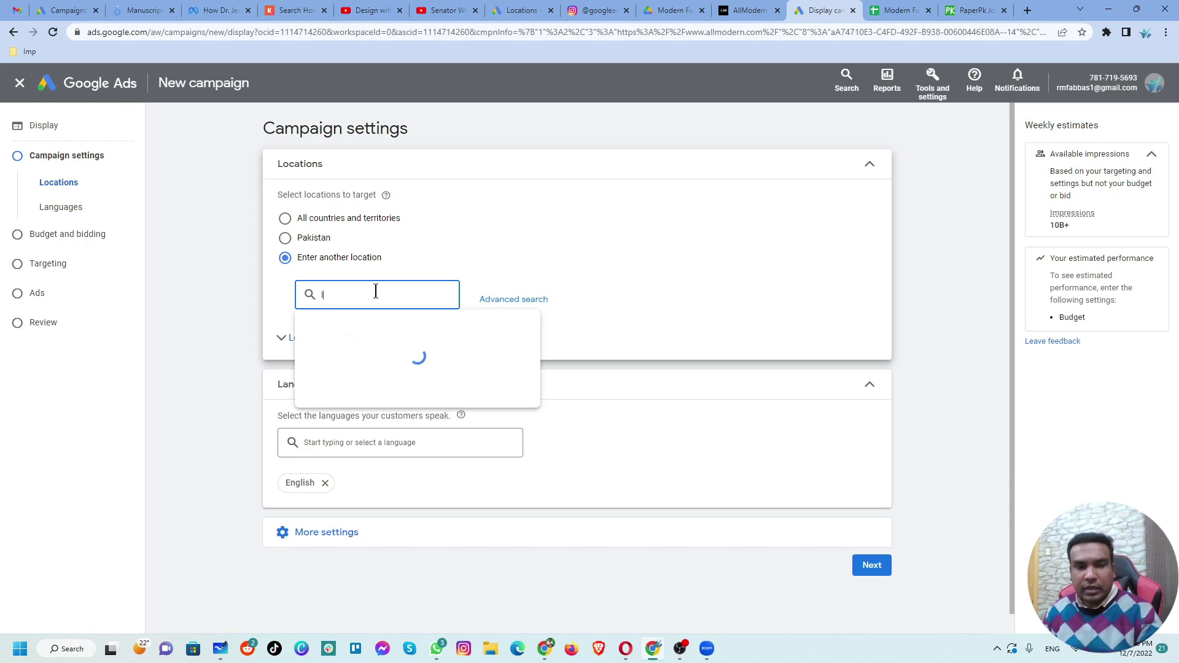
{"action": "type", "text": "ynnfield"}
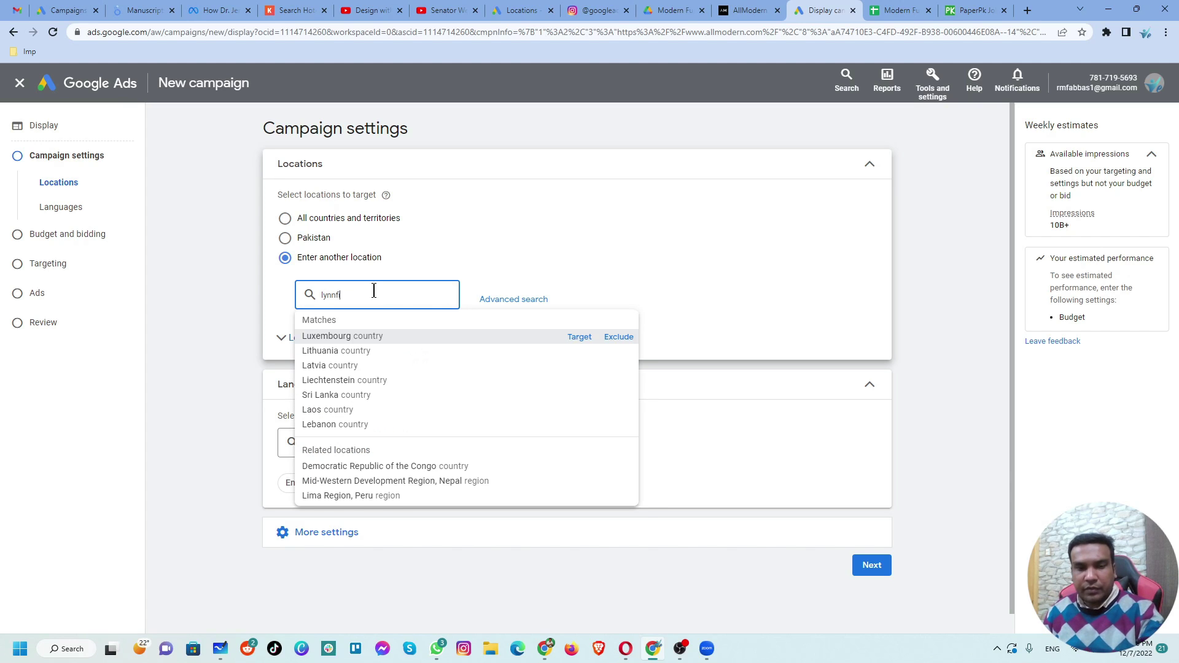
{"action": "mouse_move", "coordinate": [475, 377]}
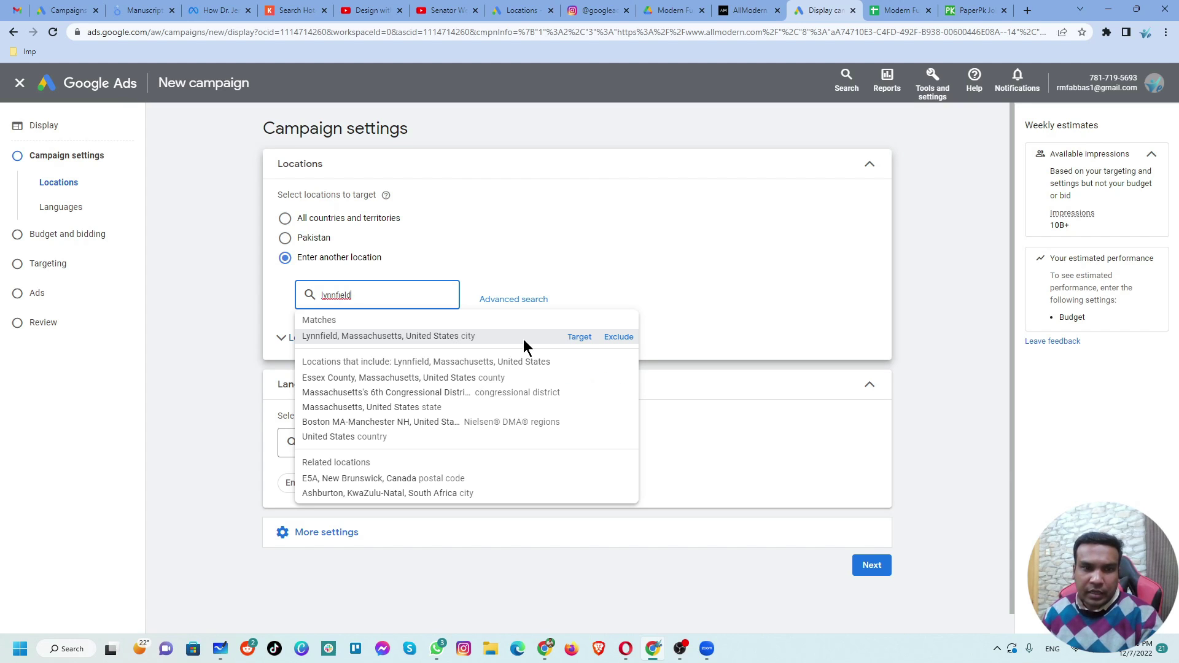
{"action": "left_click", "coordinate": [584, 338]}
Check the second store location in the spreadsheet and add Dedham, Massachusetts, United States as a targeted city
{"action": "left_click", "coordinate": [903, 9]}
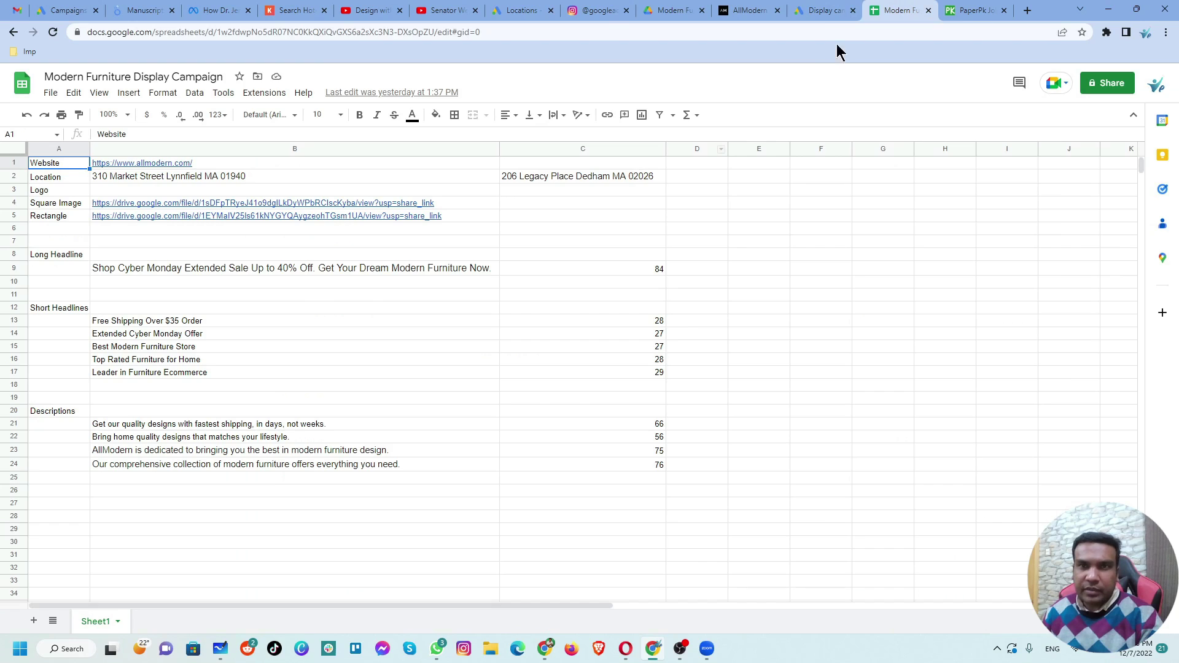
{"action": "left_click", "coordinate": [829, 10]}
{"action": "left_click", "coordinate": [366, 349]}
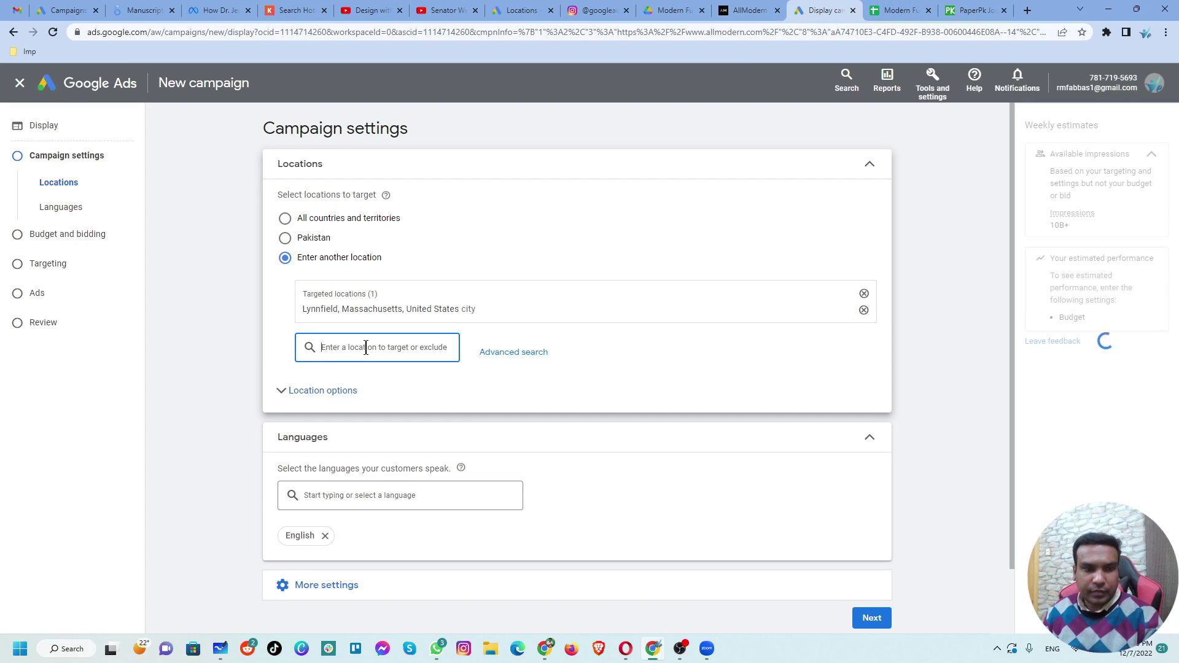
{"action": "type", "text": "dedham"}
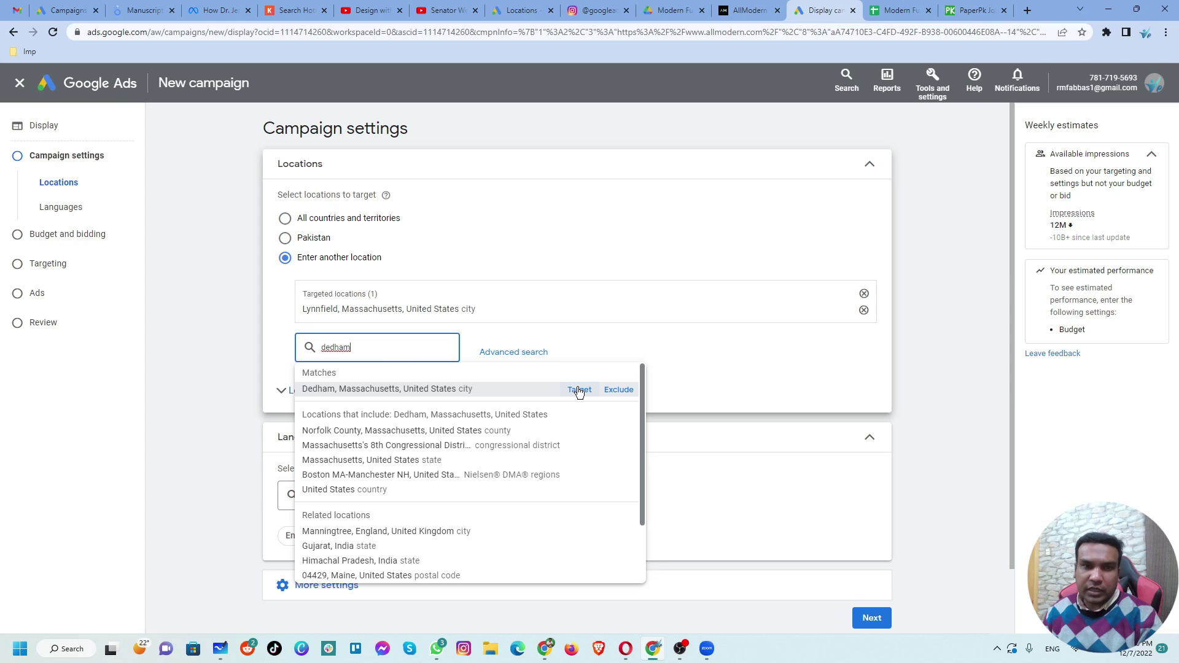
{"action": "left_click", "coordinate": [580, 390]}
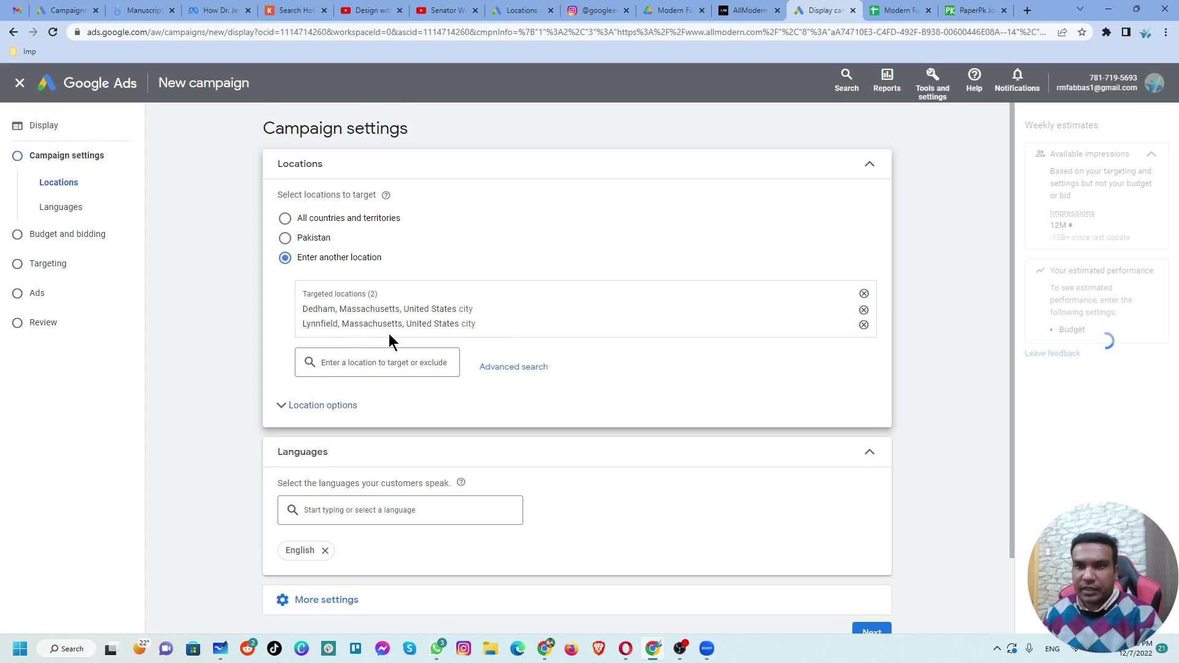
Expand the additional campaign settings, keep English as the language, and proceed to the budget and bidding stage
{"action": "scroll", "coordinate": [389, 334], "scroll_direction": "down", "scroll_amount": 2}
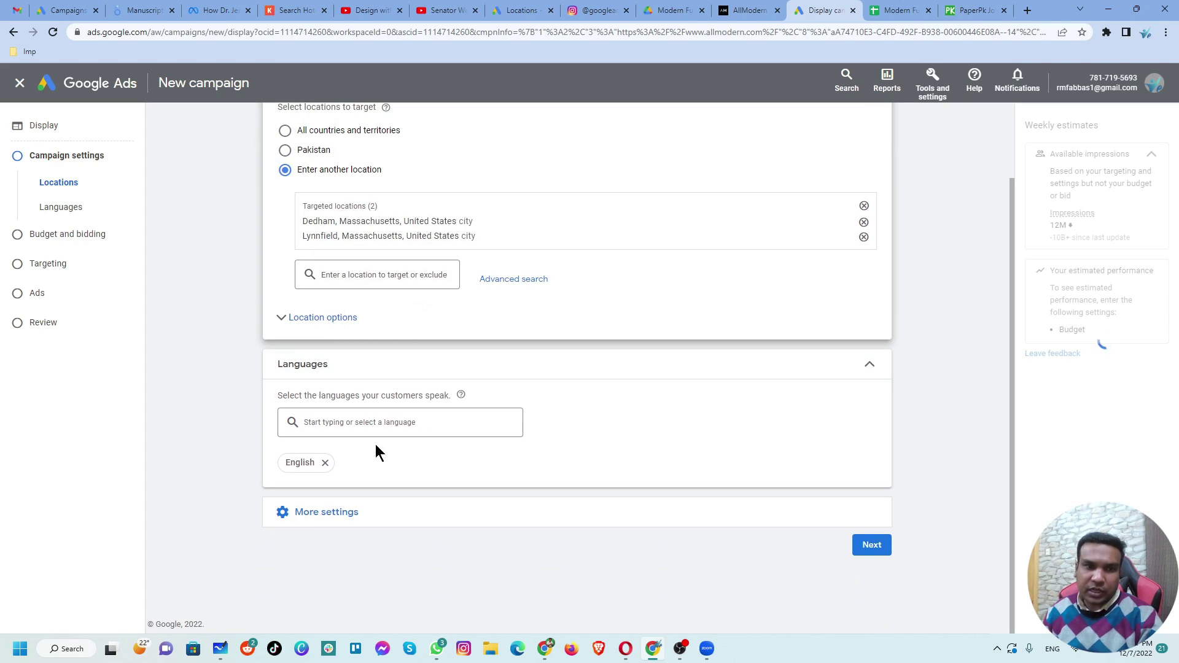
{"action": "left_click", "coordinate": [324, 521]}
{"action": "scroll", "coordinate": [236, 497], "scroll_direction": "down", "scroll_amount": 2}
{"action": "scroll", "coordinate": [244, 516], "scroll_direction": "down", "scroll_amount": 2}
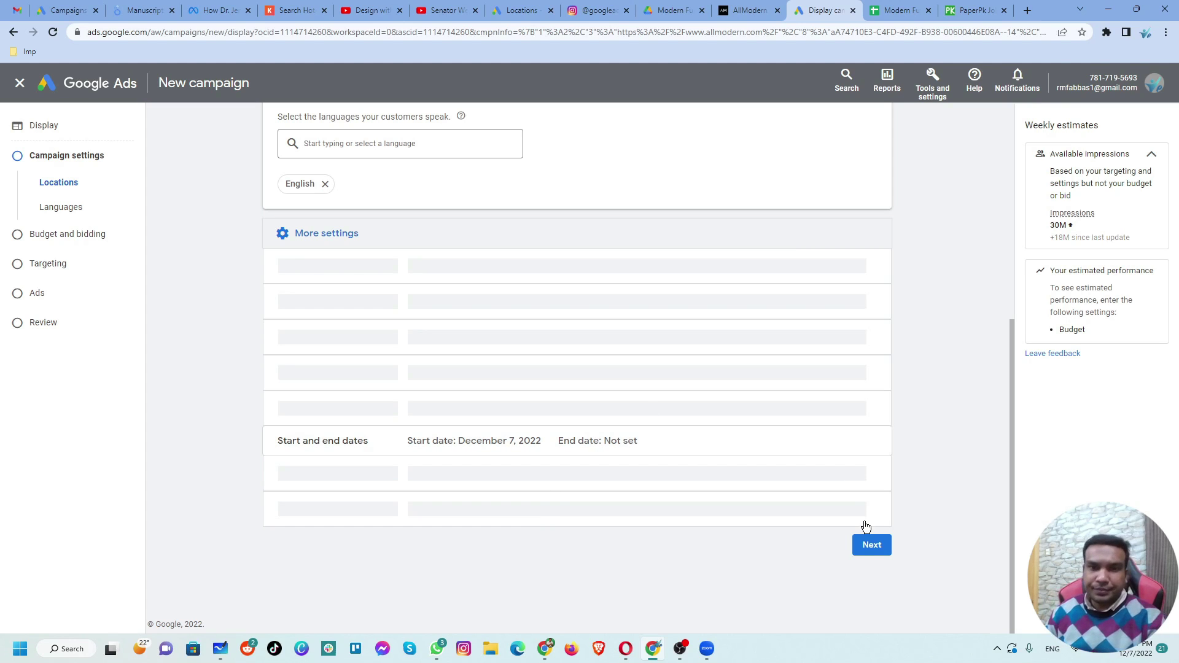
{"action": "left_click", "coordinate": [862, 551]}
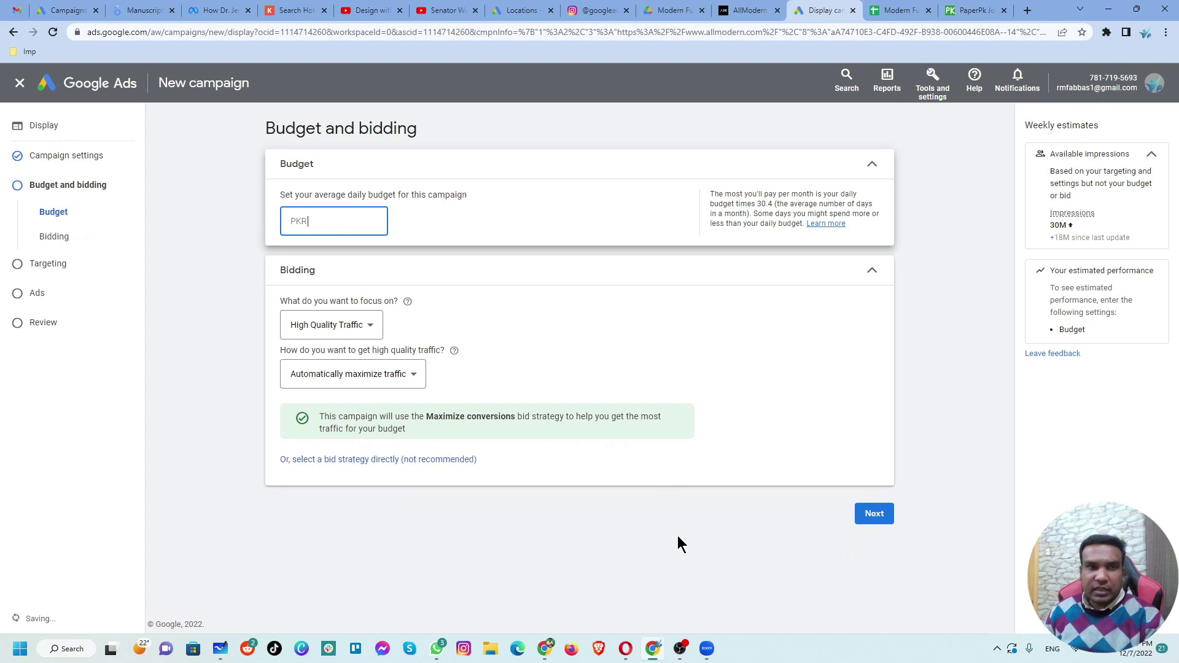
Set the campaign's average daily budget to PKR 1,000
{"action": "type", "text": "1.00000"}
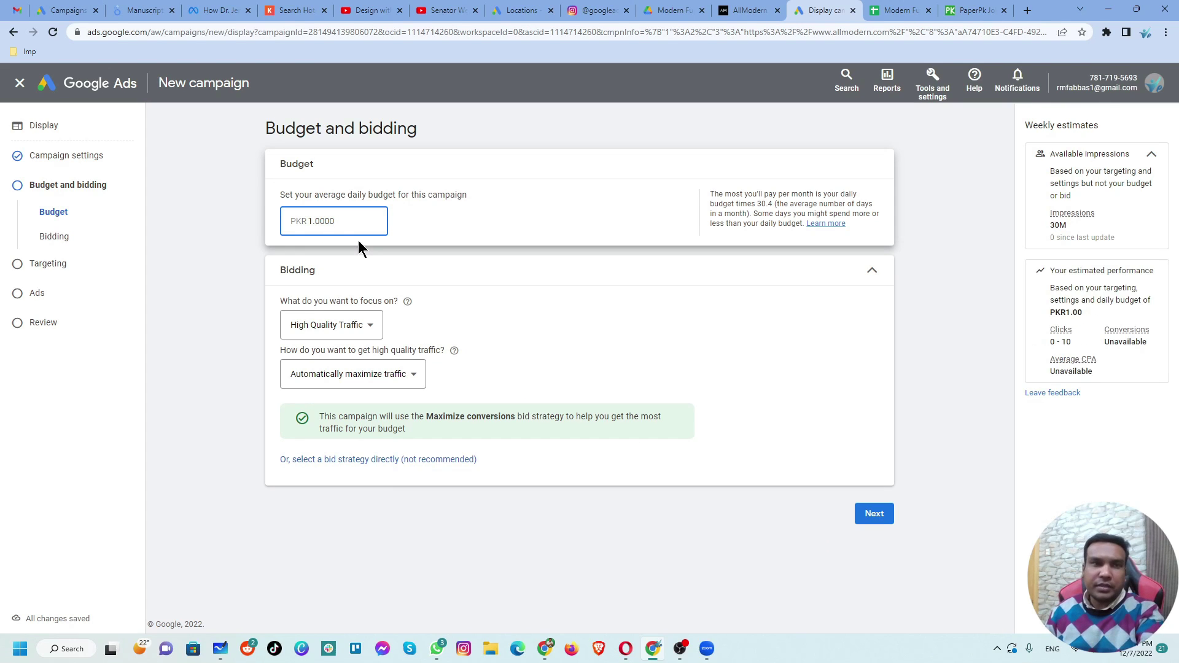
{"action": "key", "text": "BackSpace"}
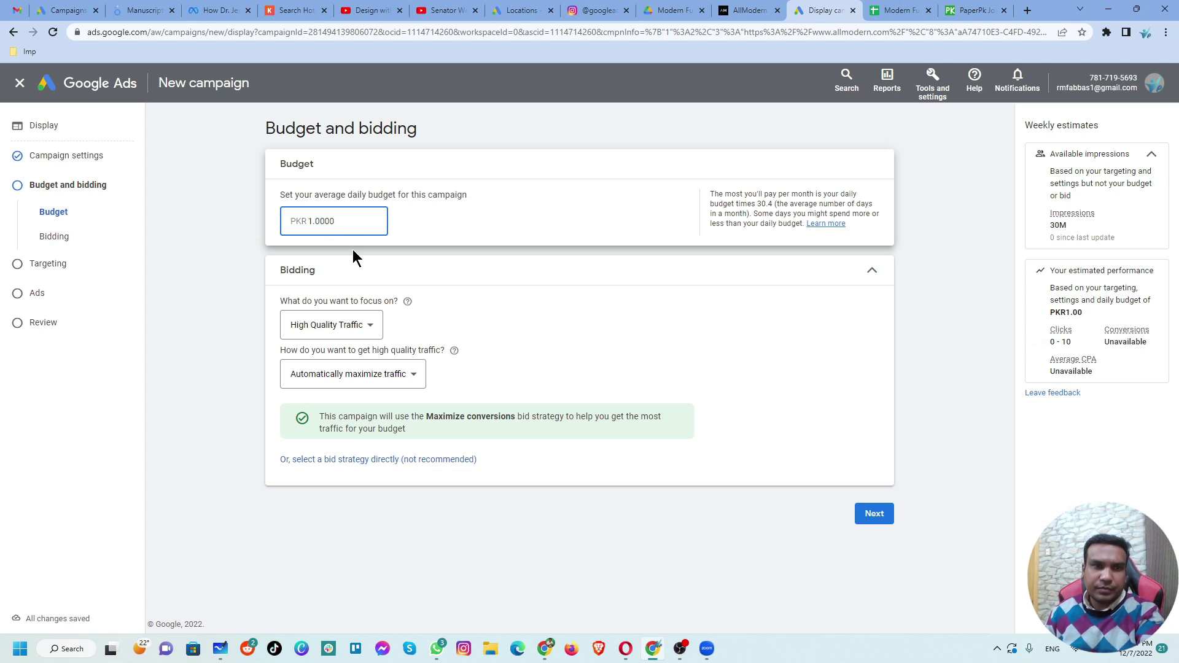
{"action": "left_click_drag", "start_coordinate": [351, 226], "coordinate": [291, 234]}
{"action": "type", "text": "1"}
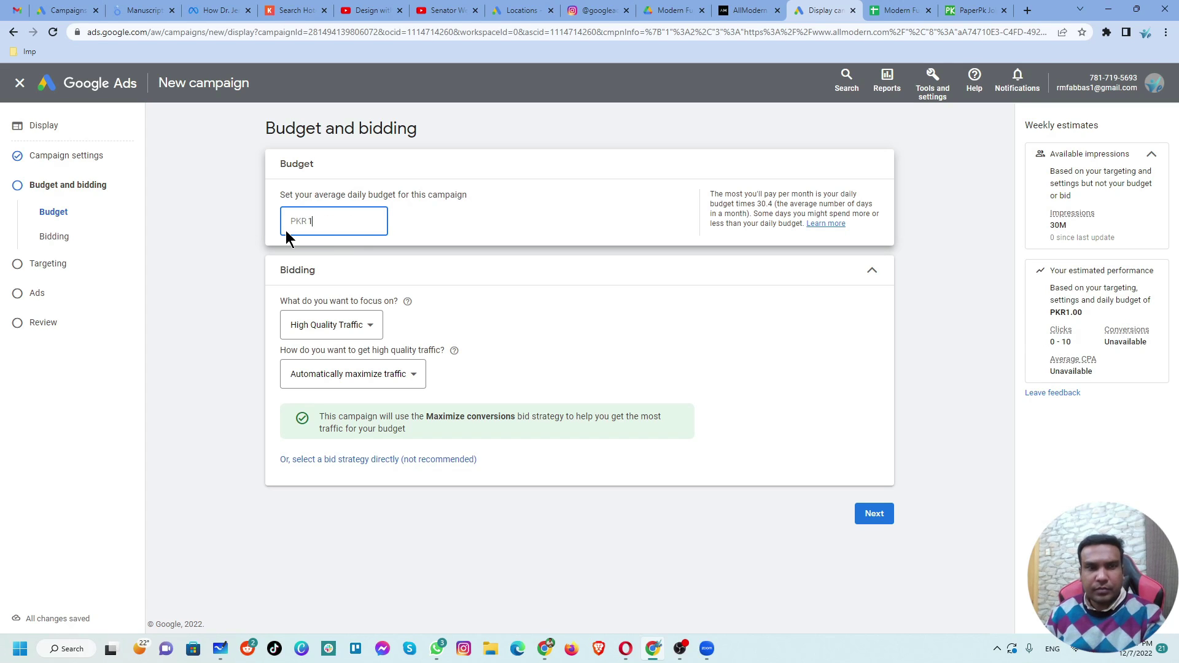
{"action": "type", "text": ",000"}
{"action": "left_click", "coordinate": [243, 301]}
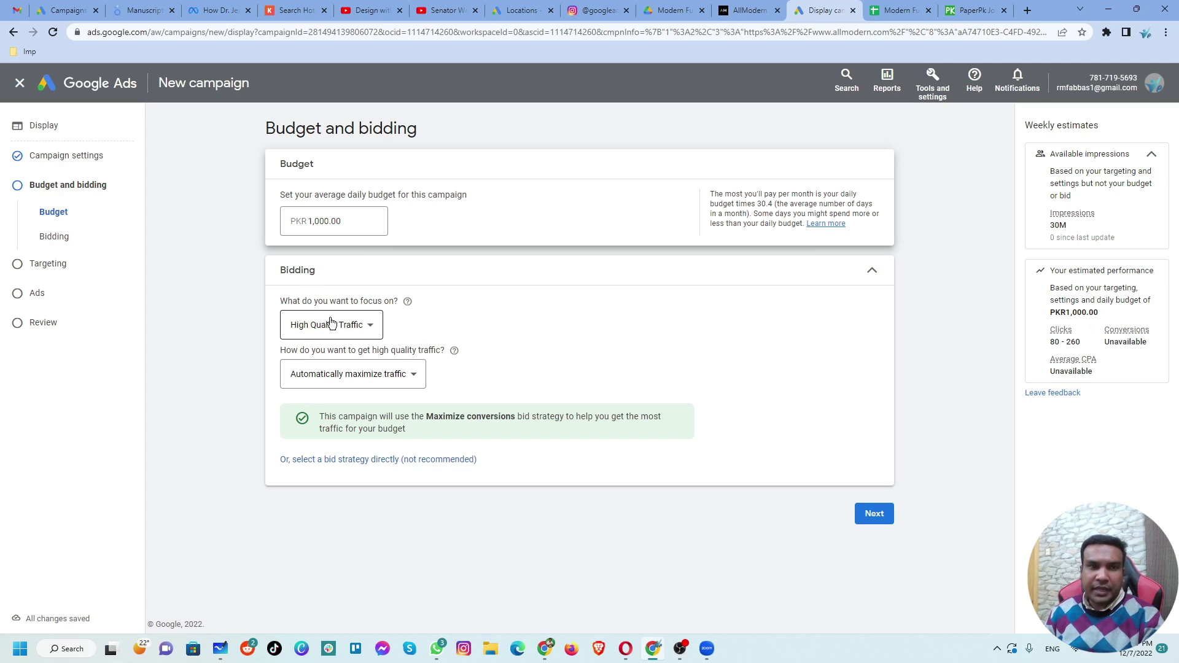
Review the available bidding focus options and the methods for getting high quality traffic without changing either
{"action": "left_click", "coordinate": [350, 332]}
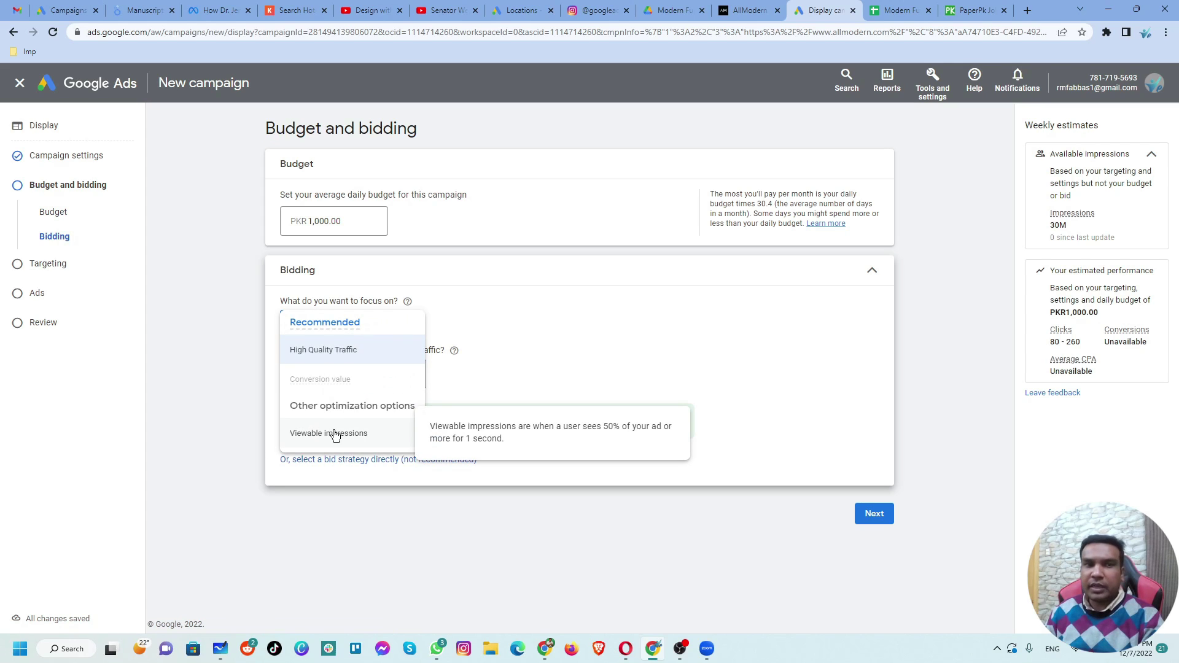
{"action": "left_click", "coordinate": [266, 301]}
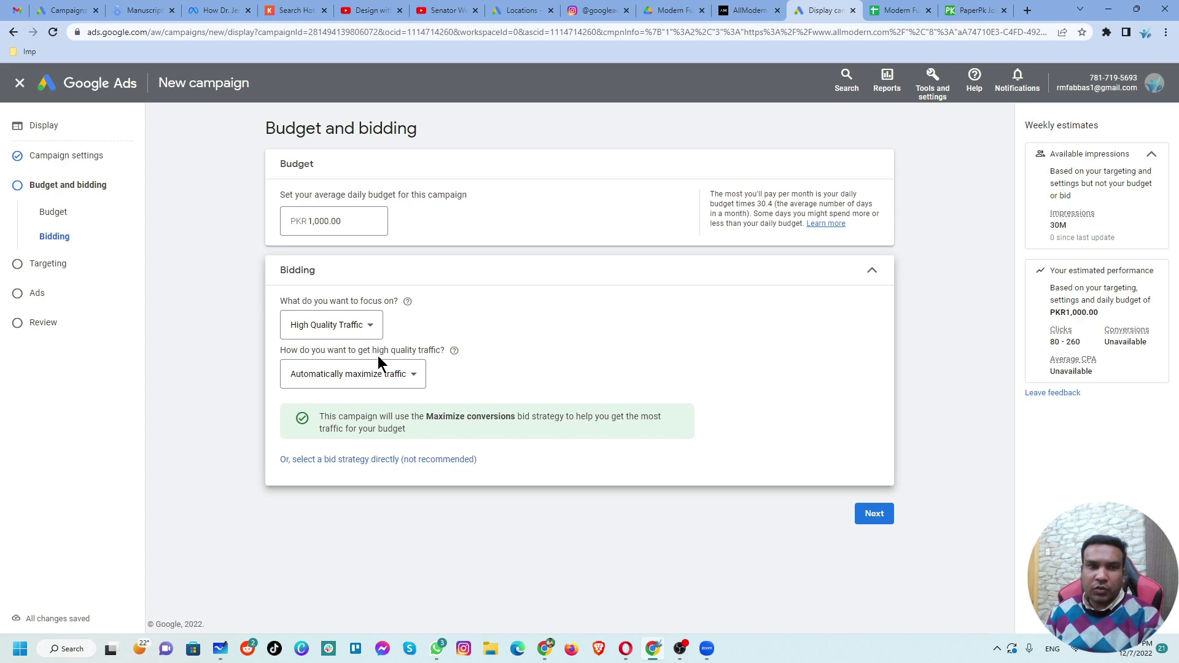
{"action": "left_click", "coordinate": [413, 373]}
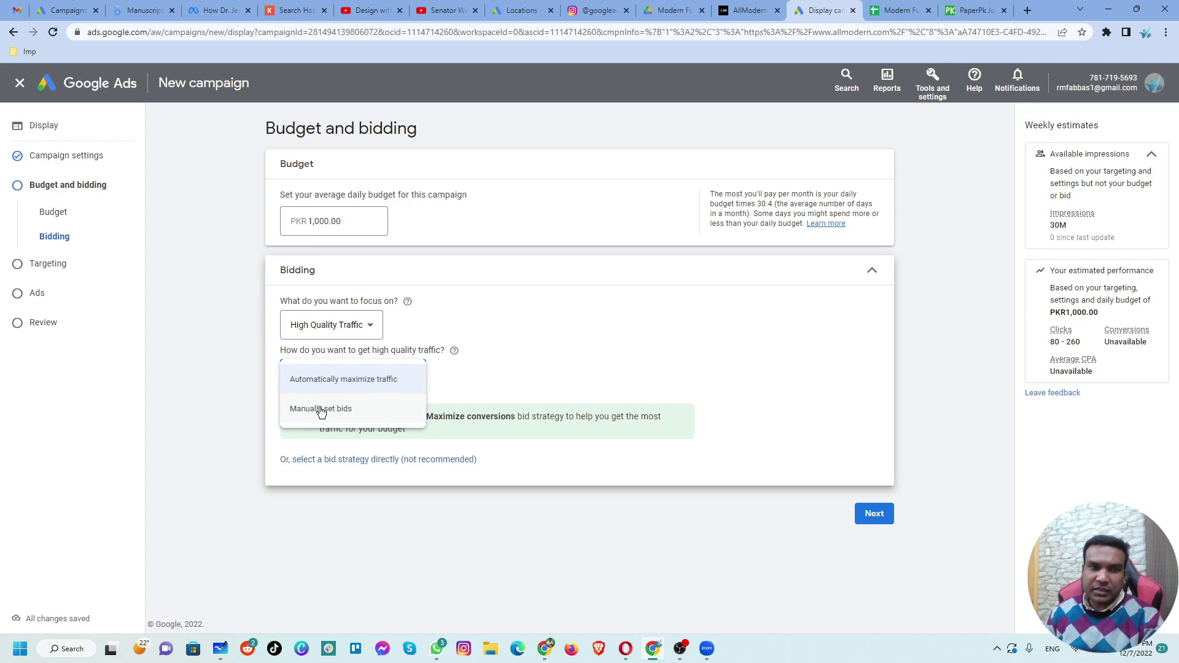
{"action": "left_click", "coordinate": [270, 329]}
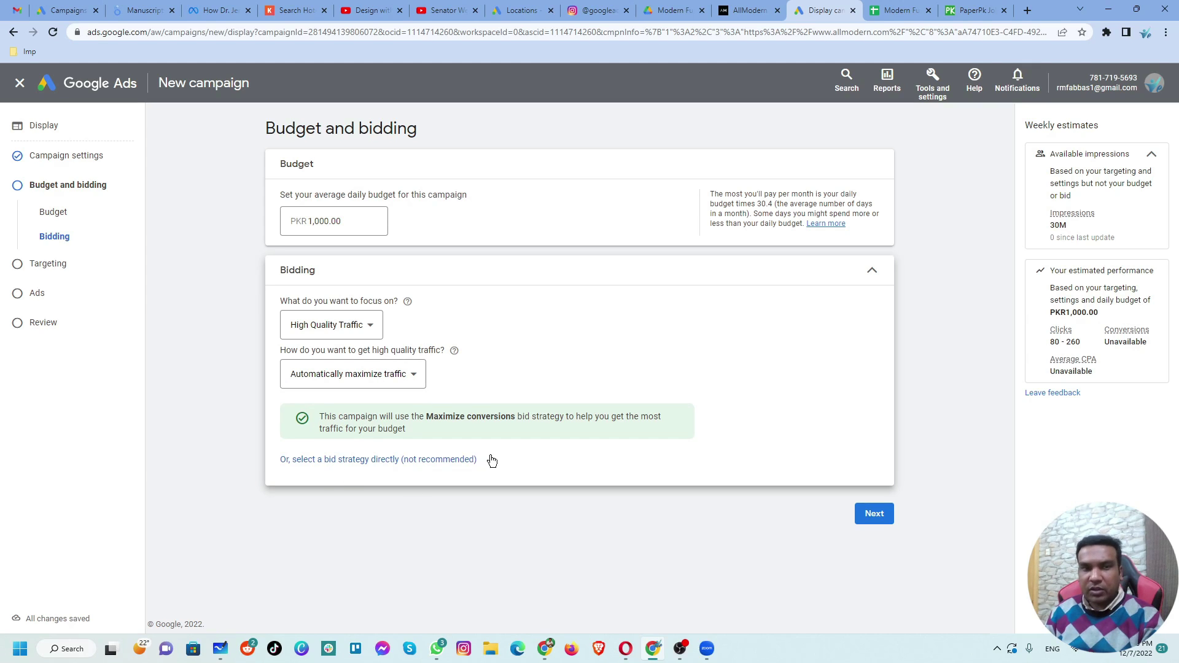
Review the automated and manual strategies available for direct bid strategy selection, and return to the previous bidding options
{"action": "left_click", "coordinate": [401, 460]}
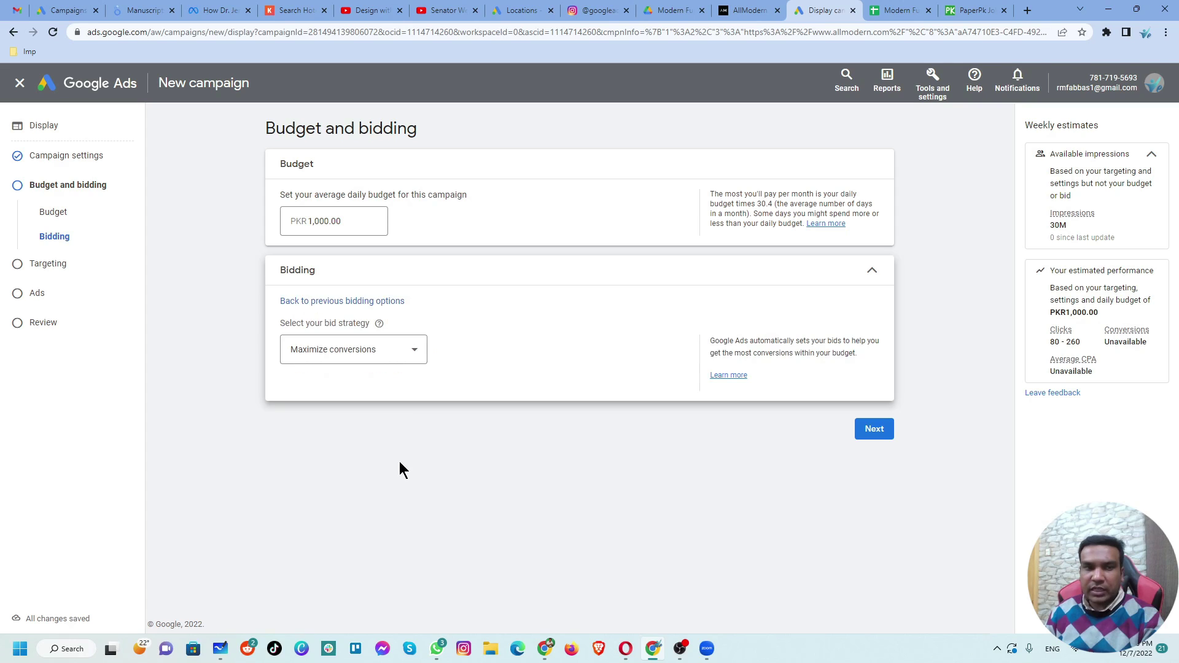
{"action": "left_click", "coordinate": [377, 361]}
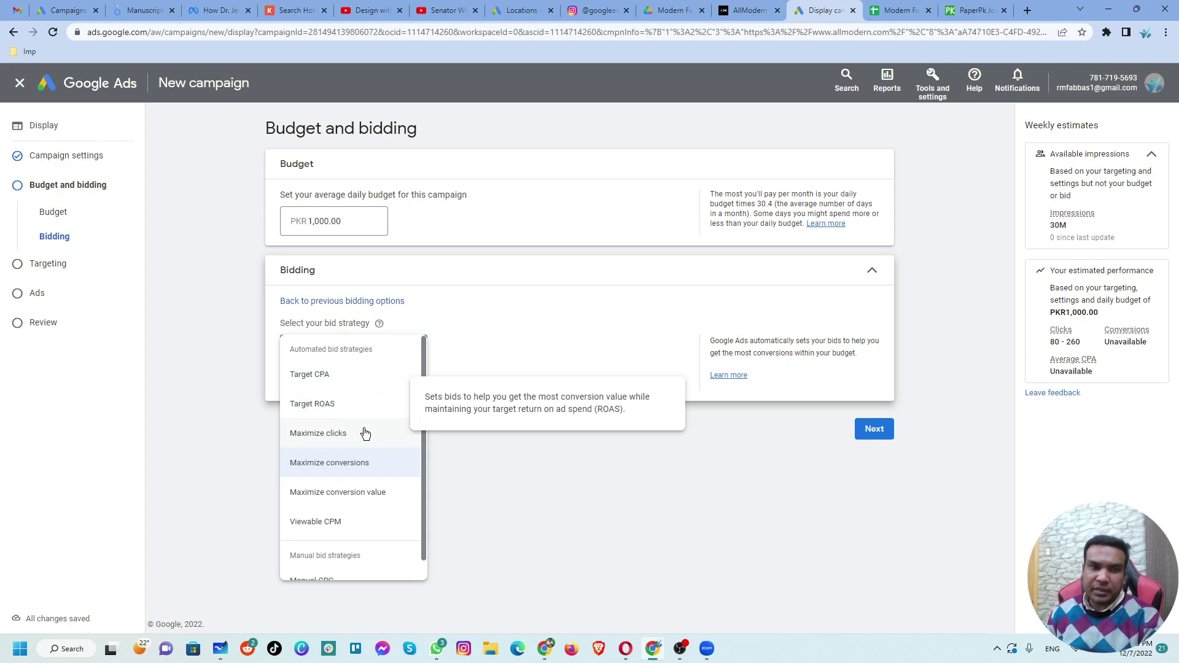
{"action": "scroll", "coordinate": [365, 432], "scroll_direction": "down", "scroll_amount": 1}
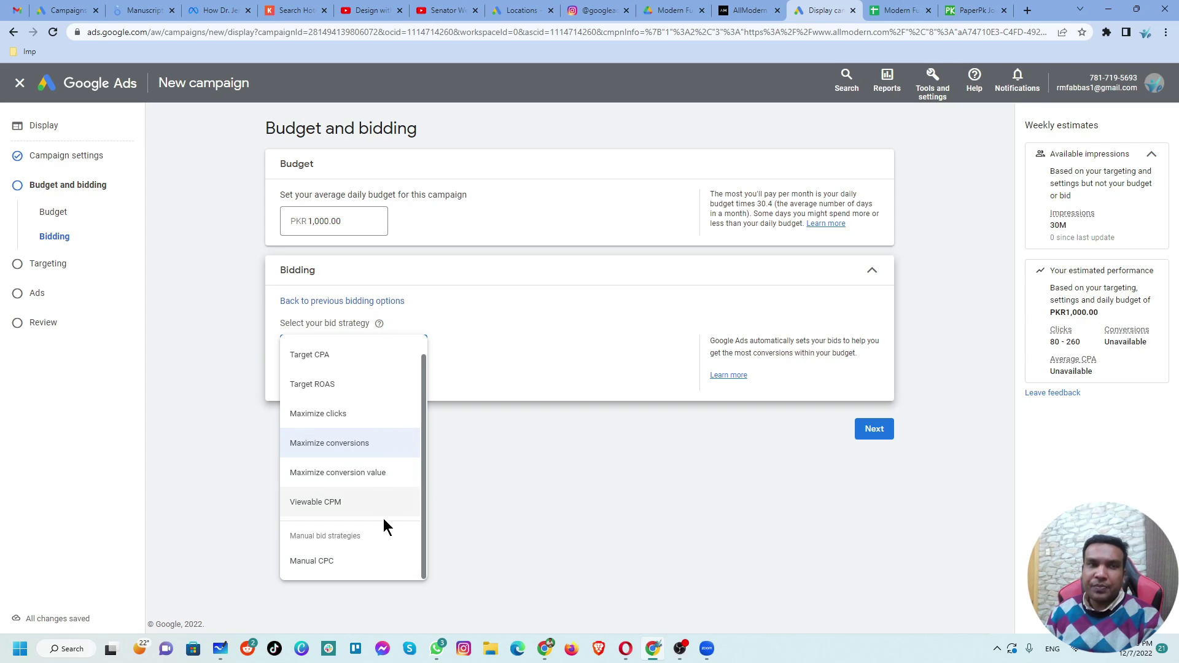
{"action": "left_click", "coordinate": [371, 302]}
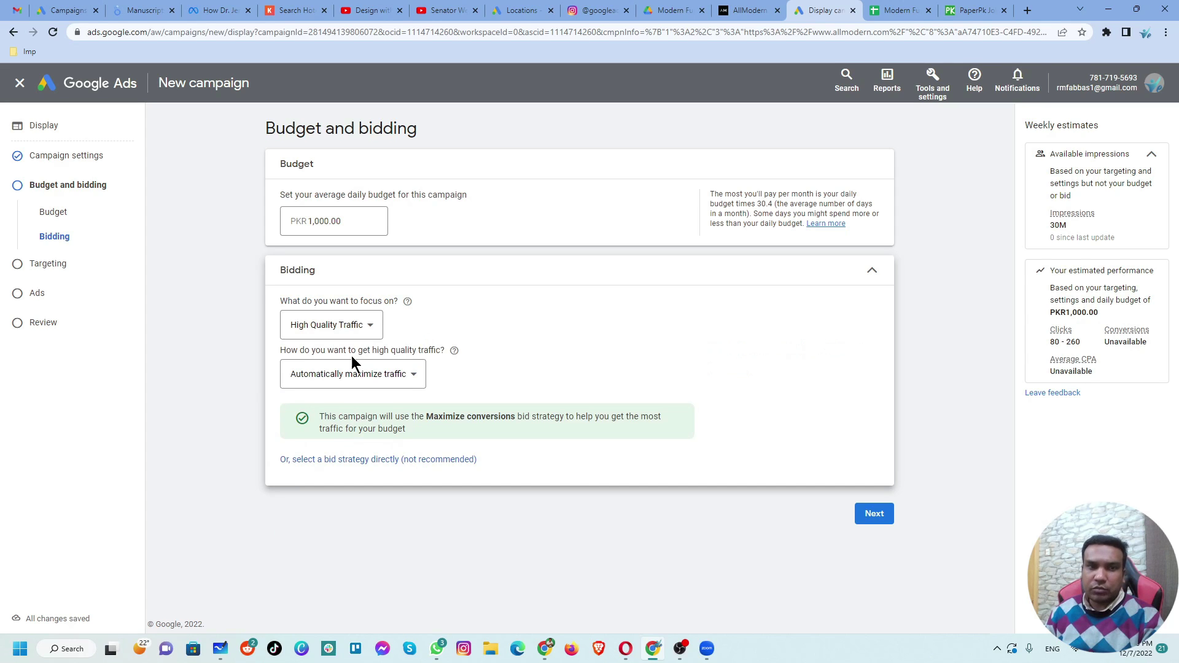
Proceed to the targeting stage and add Topics targeting to the campaign
{"action": "left_click", "coordinate": [874, 516]}
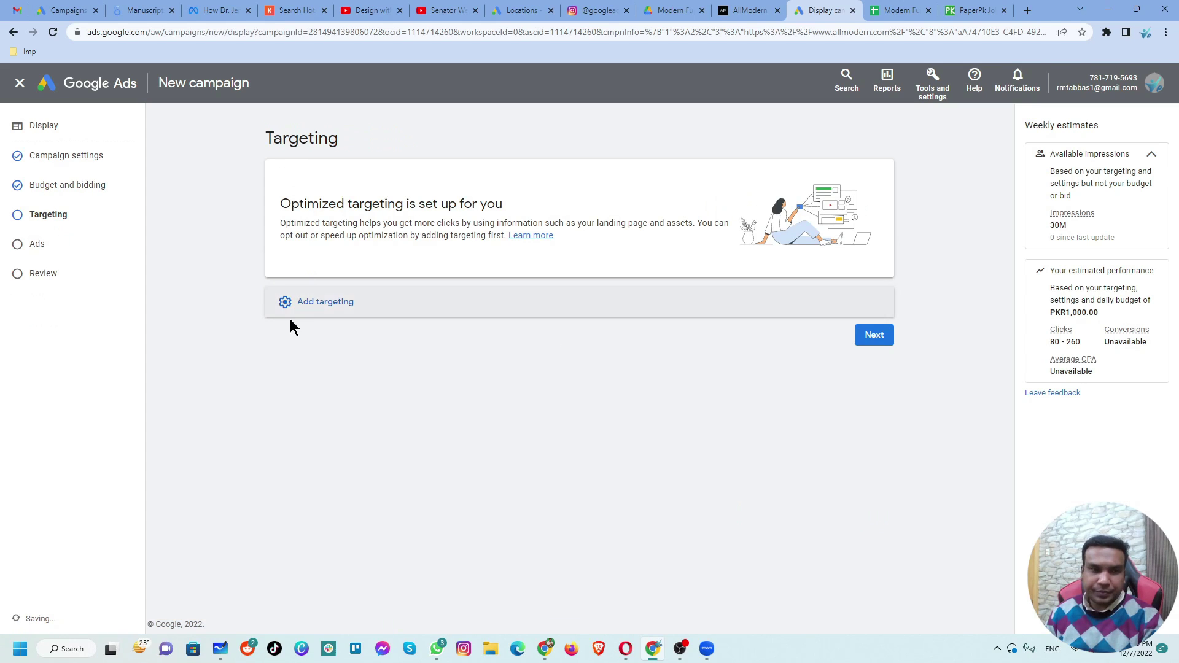
{"action": "left_click", "coordinate": [316, 309]}
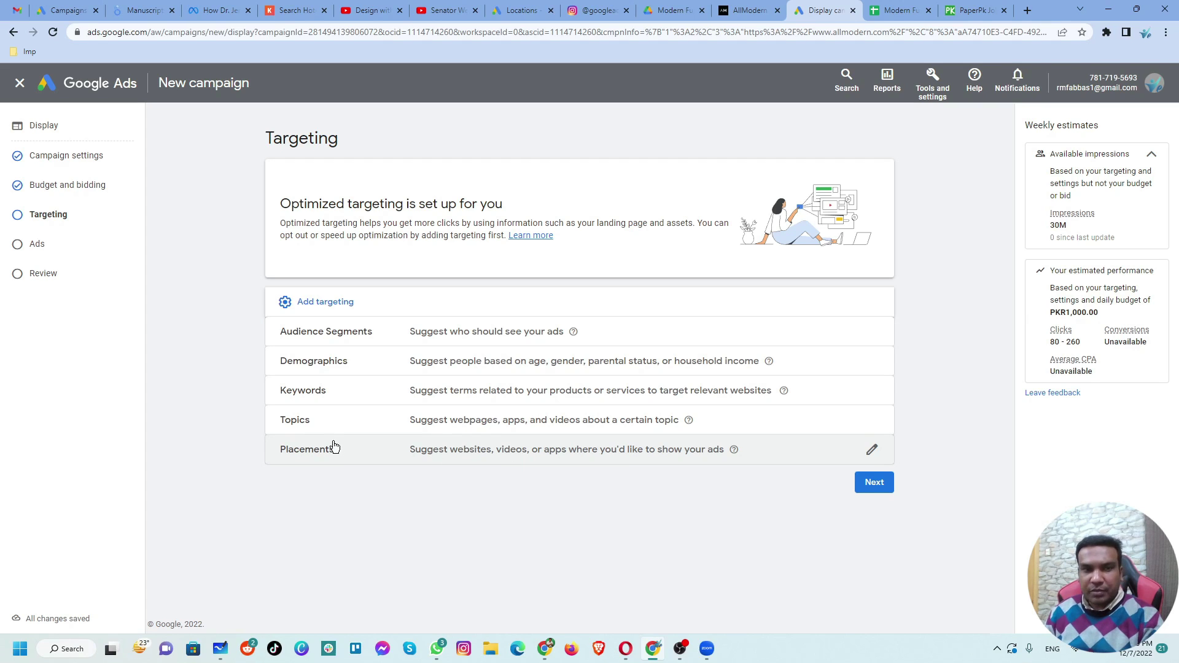
{"action": "left_click", "coordinate": [475, 422]}
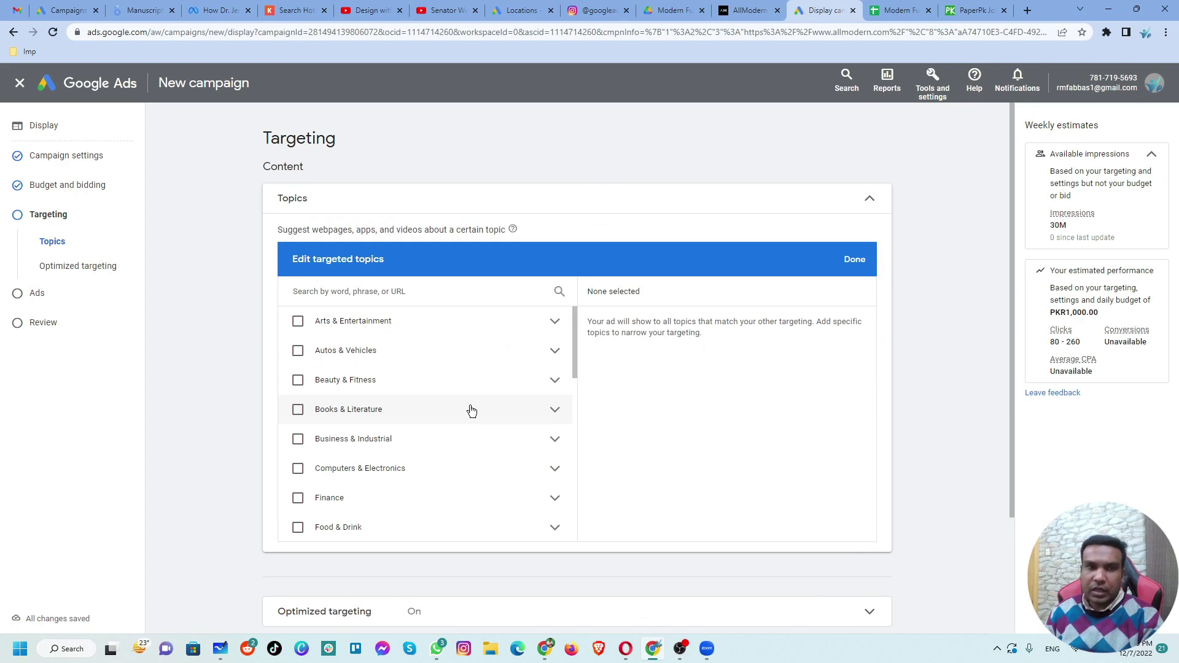
{"action": "scroll", "coordinate": [405, 479], "scroll_direction": "down", "scroll_amount": 3}
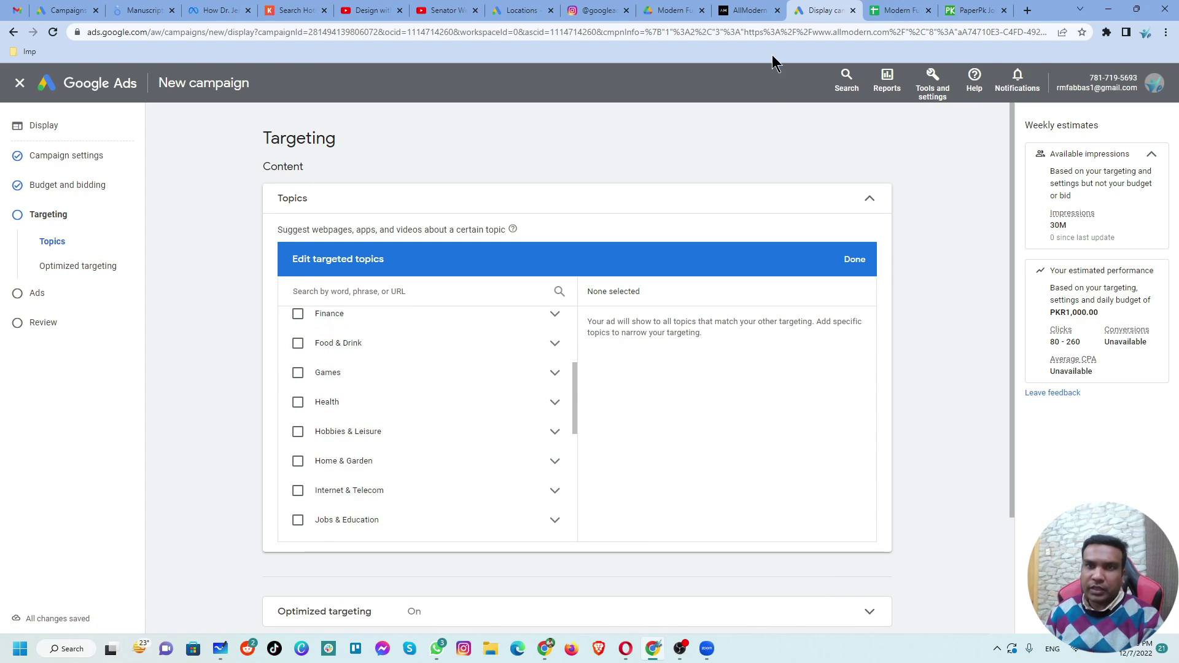
Search the targeting topics for "furniture" and select Interior Design under Arts & Entertainment
{"action": "left_click", "coordinate": [743, 14]}
{"action": "left_click", "coordinate": [806, 10]}
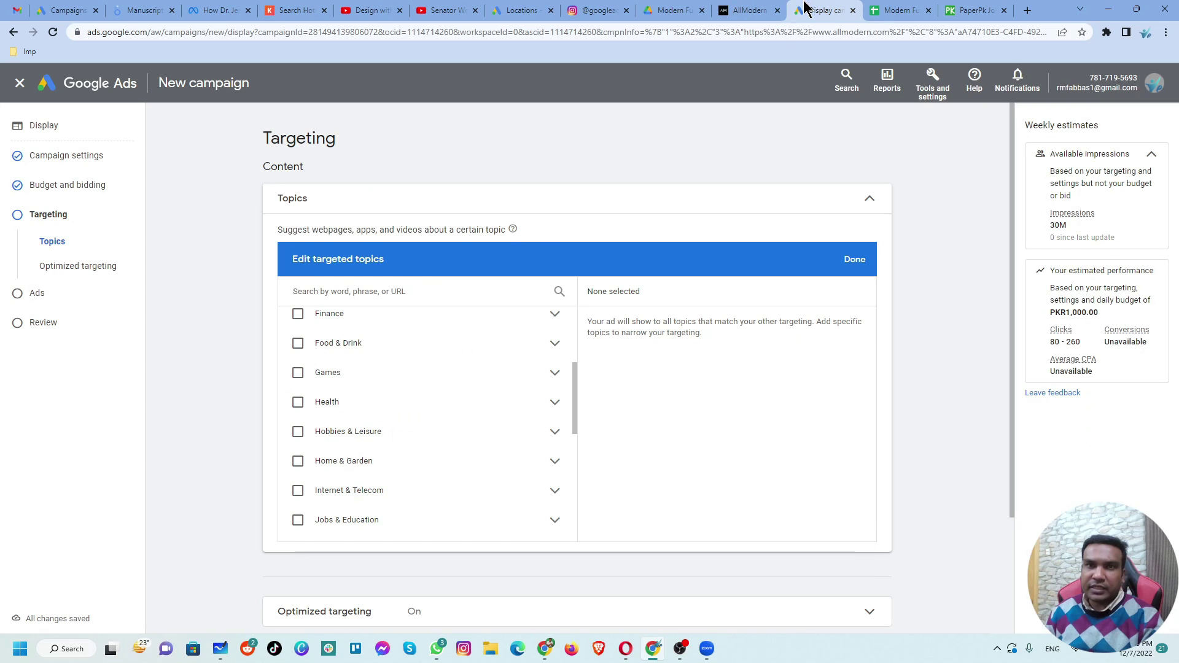
{"action": "left_click", "coordinate": [388, 286]}
{"action": "scroll", "coordinate": [400, 368], "scroll_direction": "up", "scroll_amount": 2}
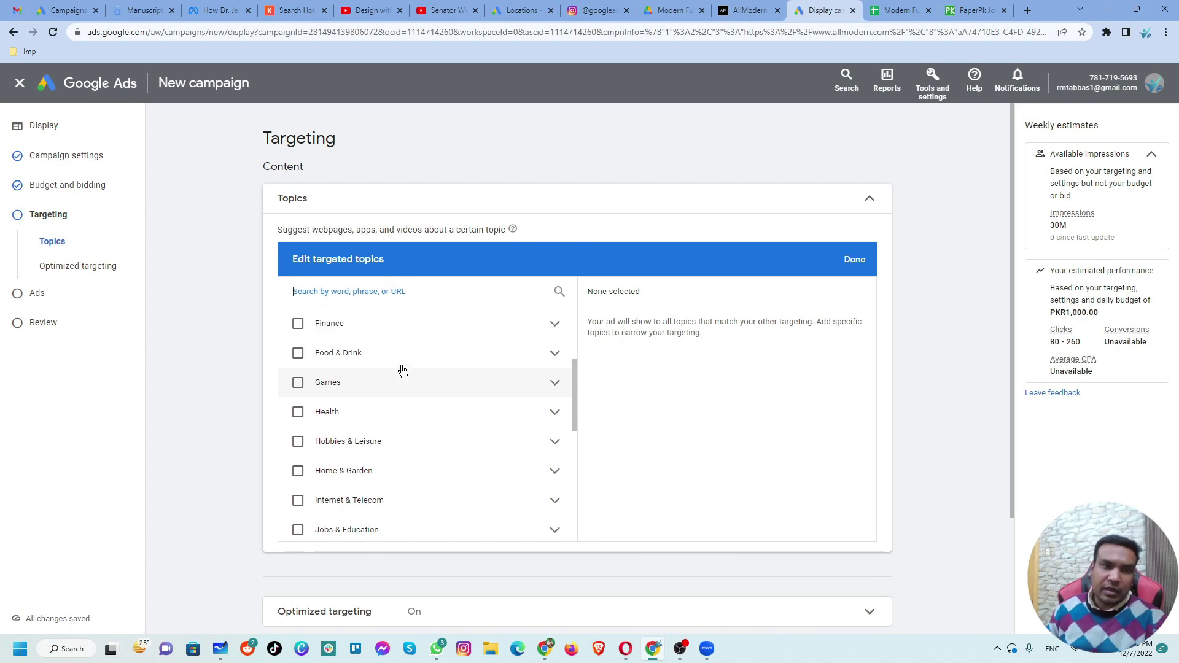
{"action": "type", "text": "furniture"}
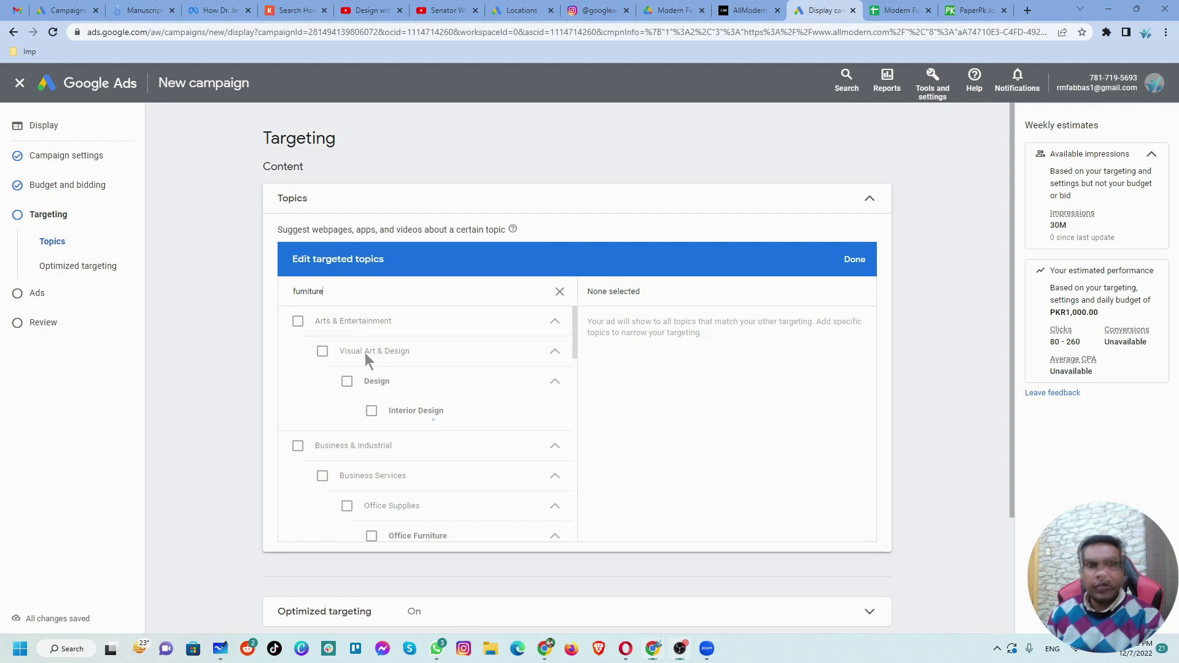
{"action": "scroll", "coordinate": [407, 366], "scroll_direction": "down", "scroll_amount": 1}
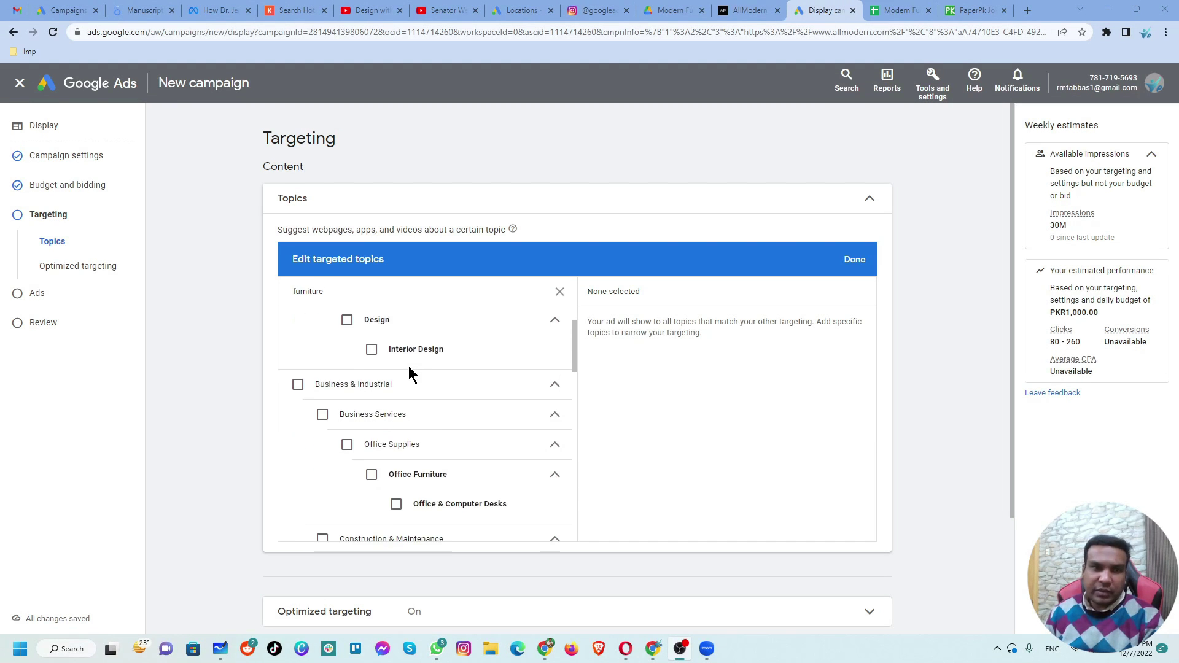
{"action": "scroll", "coordinate": [408, 366], "scroll_direction": "up", "scroll_amount": 1}
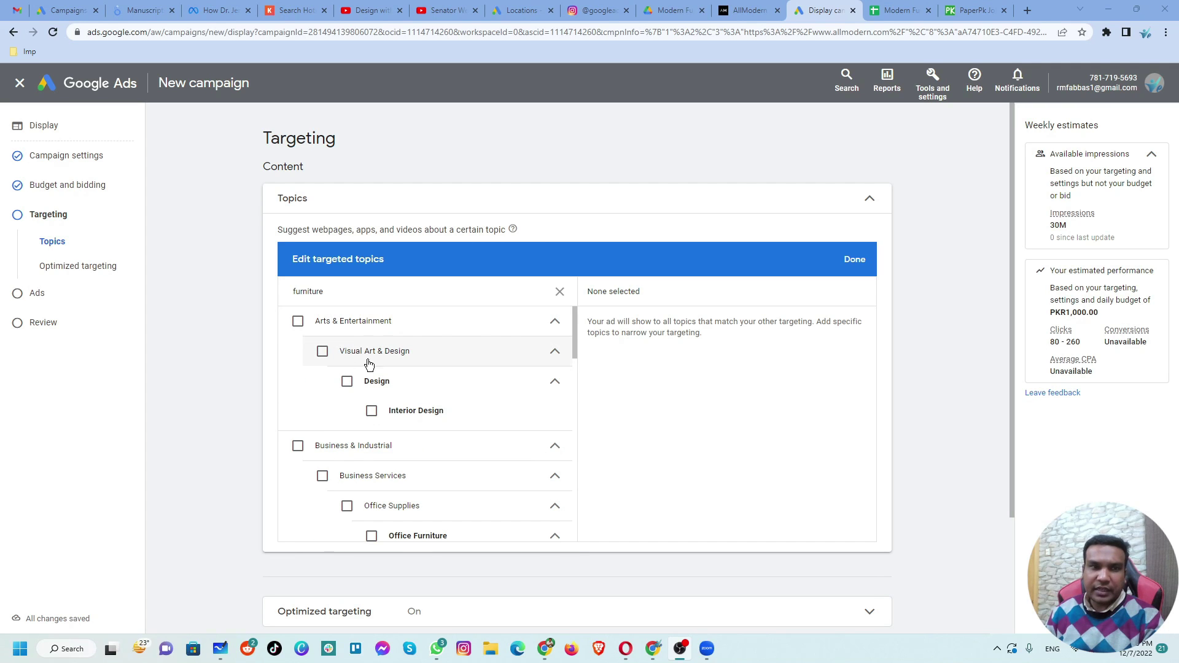
{"action": "left_click", "coordinate": [371, 411]}
Add Office Furniture and Office & Computer Desks under Business & Industrial to the targeted topics
{"action": "scroll", "coordinate": [410, 425], "scroll_direction": "down", "scroll_amount": 3}
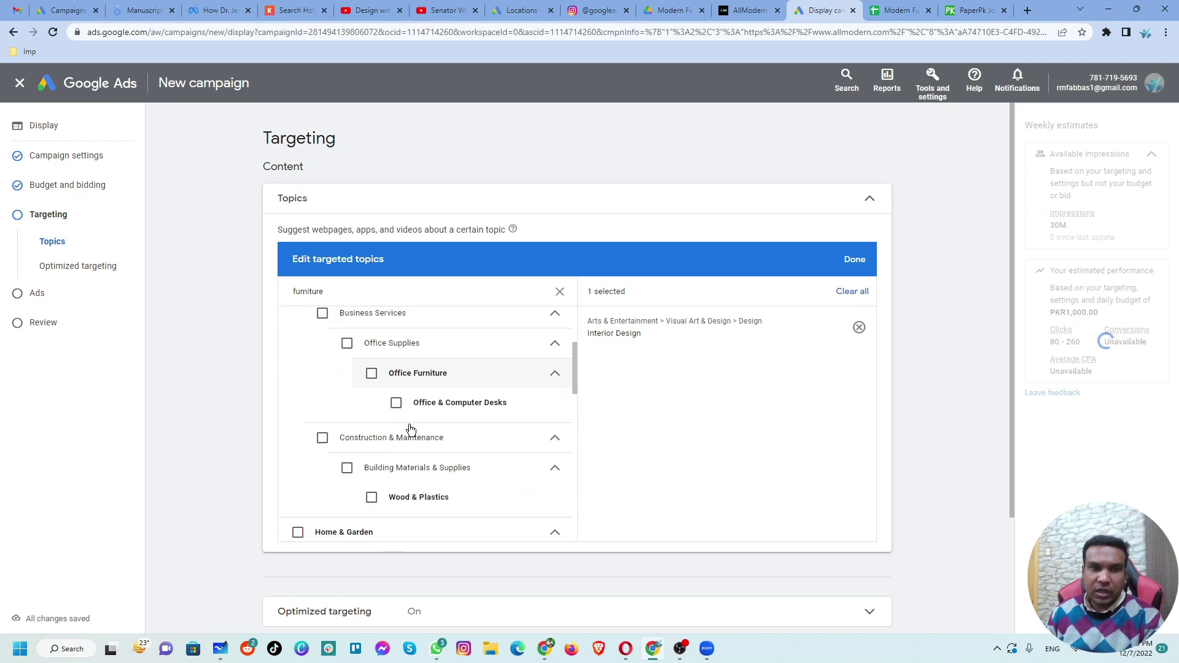
{"action": "scroll", "coordinate": [393, 408], "scroll_direction": "up", "scroll_amount": 1}
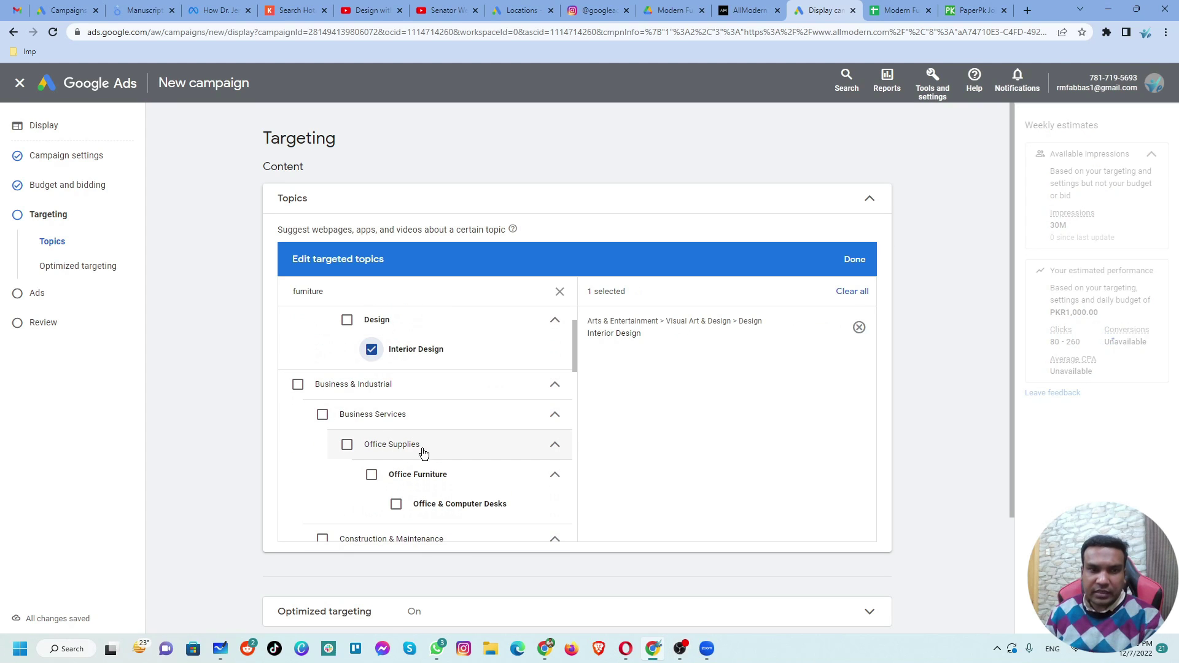
{"action": "left_click", "coordinate": [372, 476]}
{"action": "left_click", "coordinate": [395, 503]}
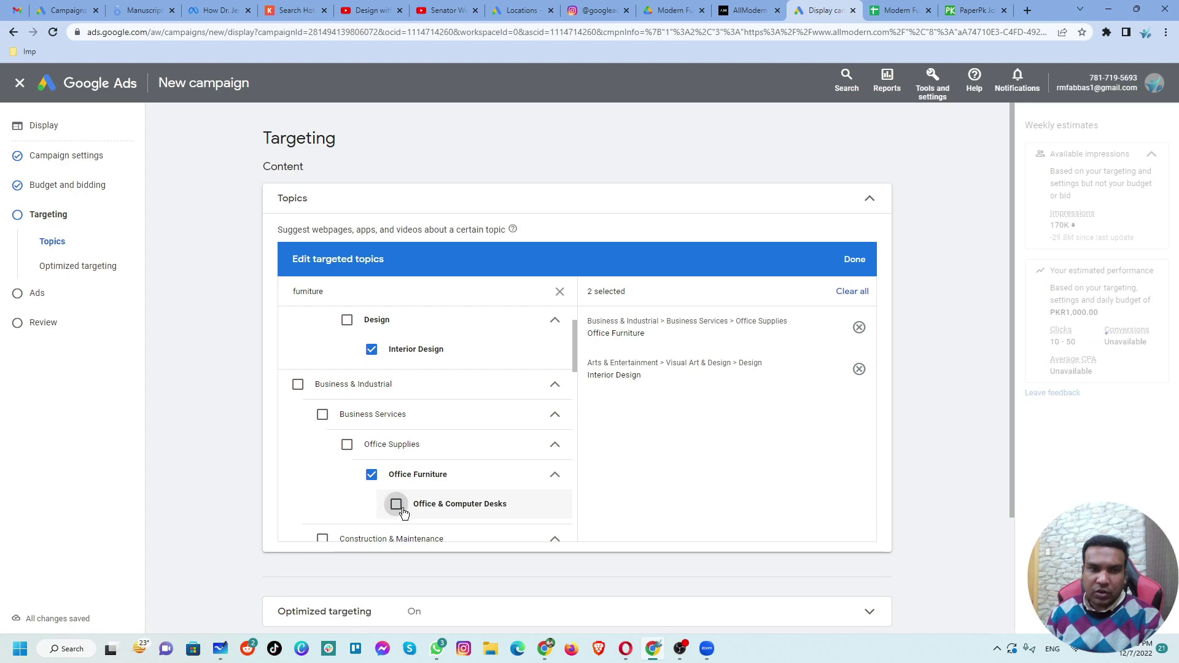
Add Beds & Headboards, Home & Interior Decor and Home Furnishings under Home & Garden to the targeted topics
{"action": "scroll", "coordinate": [400, 474], "scroll_direction": "down", "scroll_amount": 3}
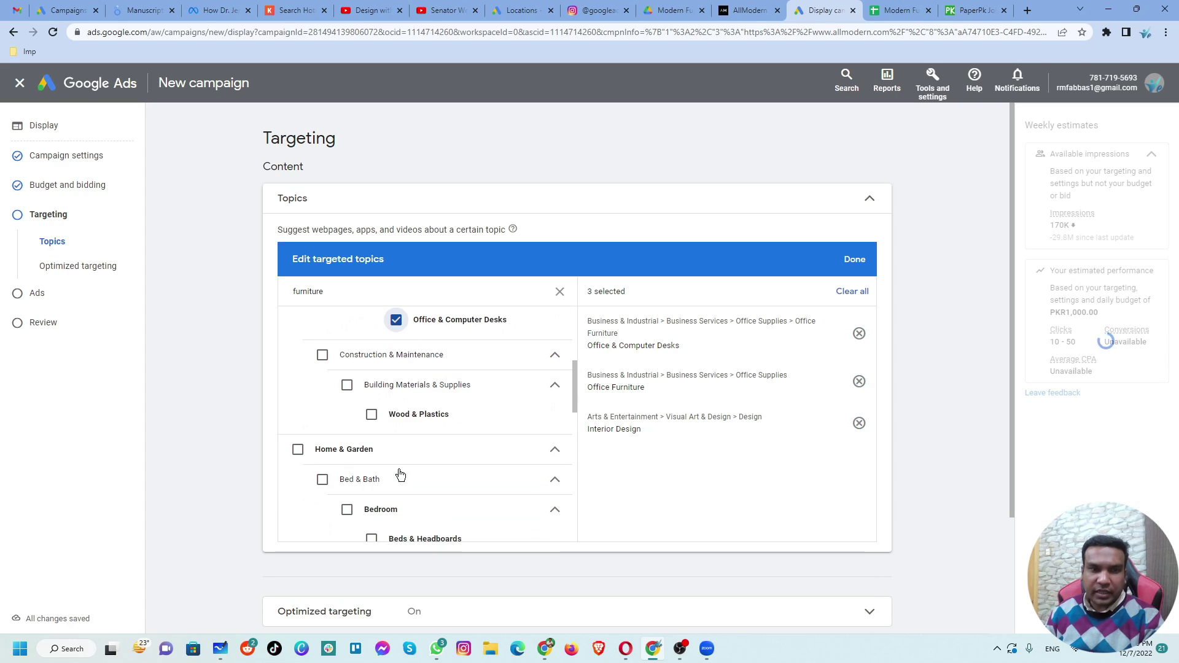
{"action": "scroll", "coordinate": [371, 424], "scroll_direction": "down", "scroll_amount": 1}
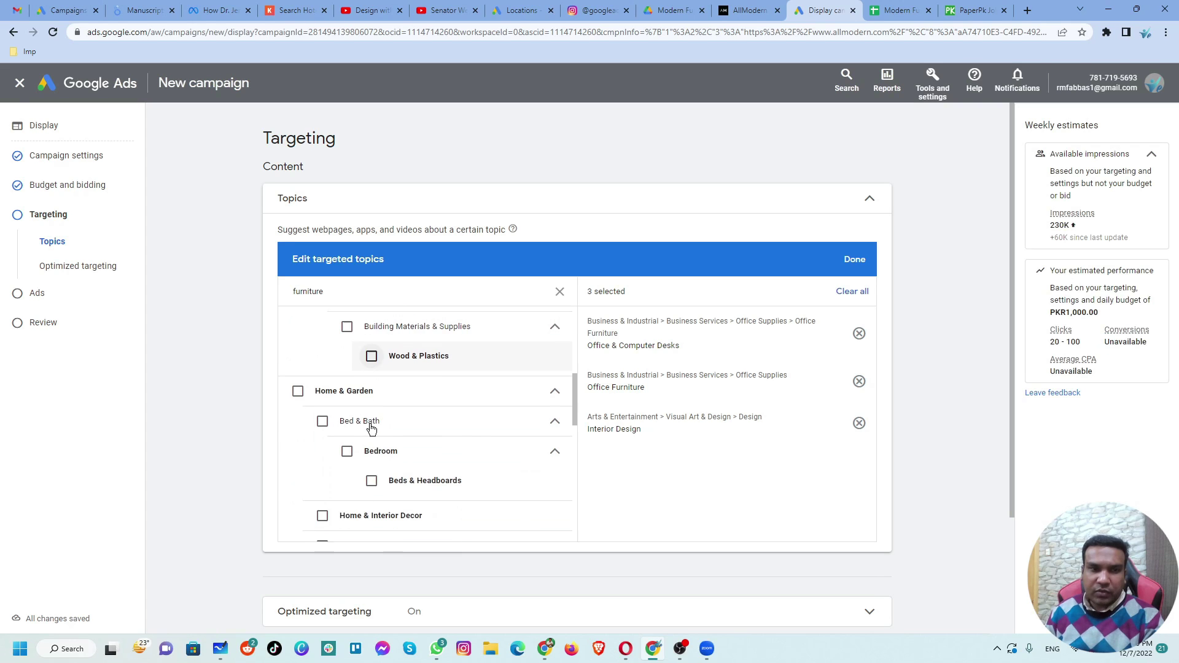
{"action": "left_click", "coordinate": [371, 478]}
{"action": "scroll", "coordinate": [399, 477], "scroll_direction": "down", "scroll_amount": 2}
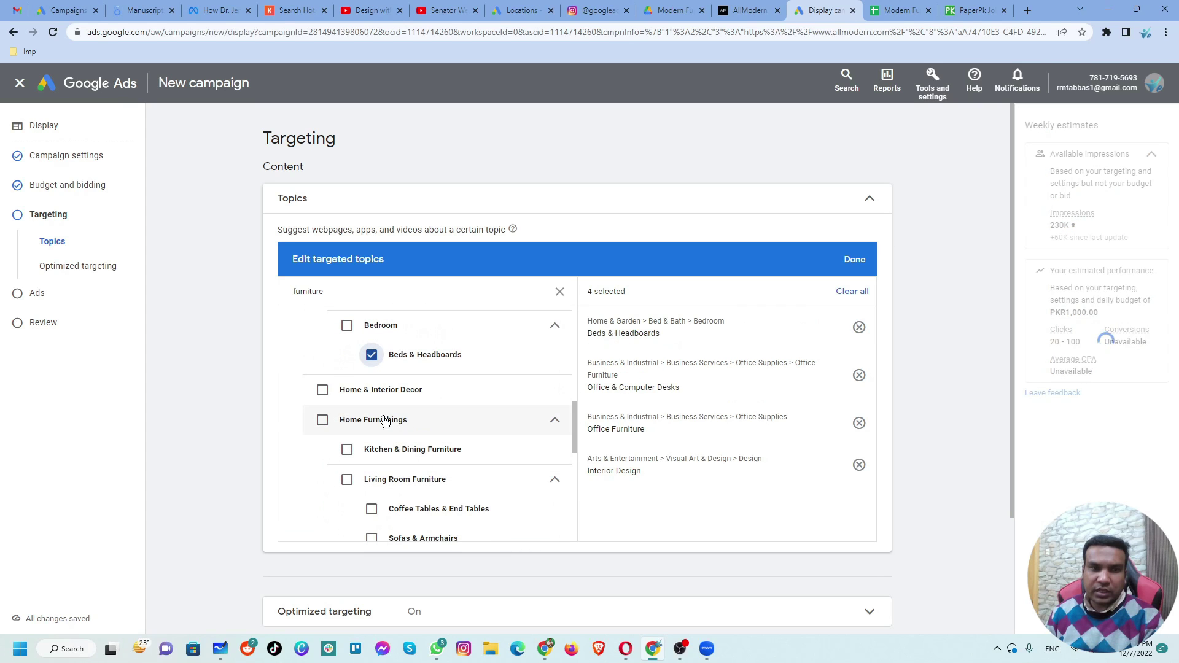
{"action": "left_click", "coordinate": [323, 392]}
{"action": "left_click", "coordinate": [322, 423]}
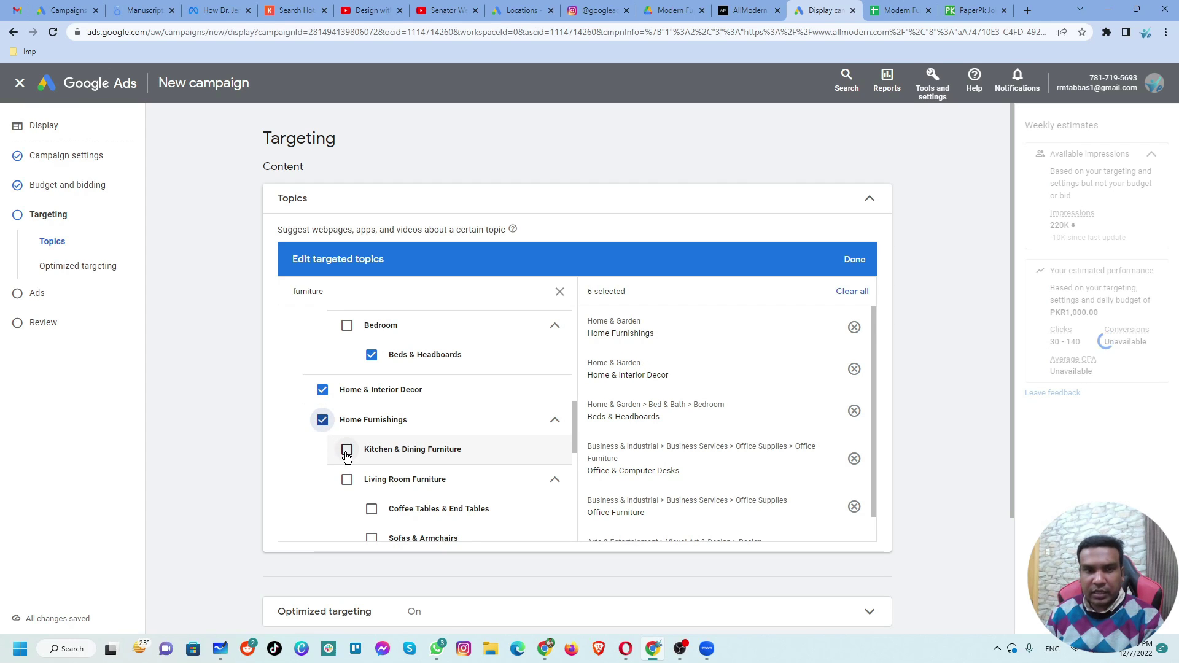
Add Kitchen & Dining, Living Room and Outdoor Furniture, Coffee Tables & End Tables and Sofas & Armchairs, and finish editing the targeted topics
{"action": "left_click", "coordinate": [347, 452]}
{"action": "scroll", "coordinate": [347, 452], "scroll_direction": "down", "scroll_amount": 2}
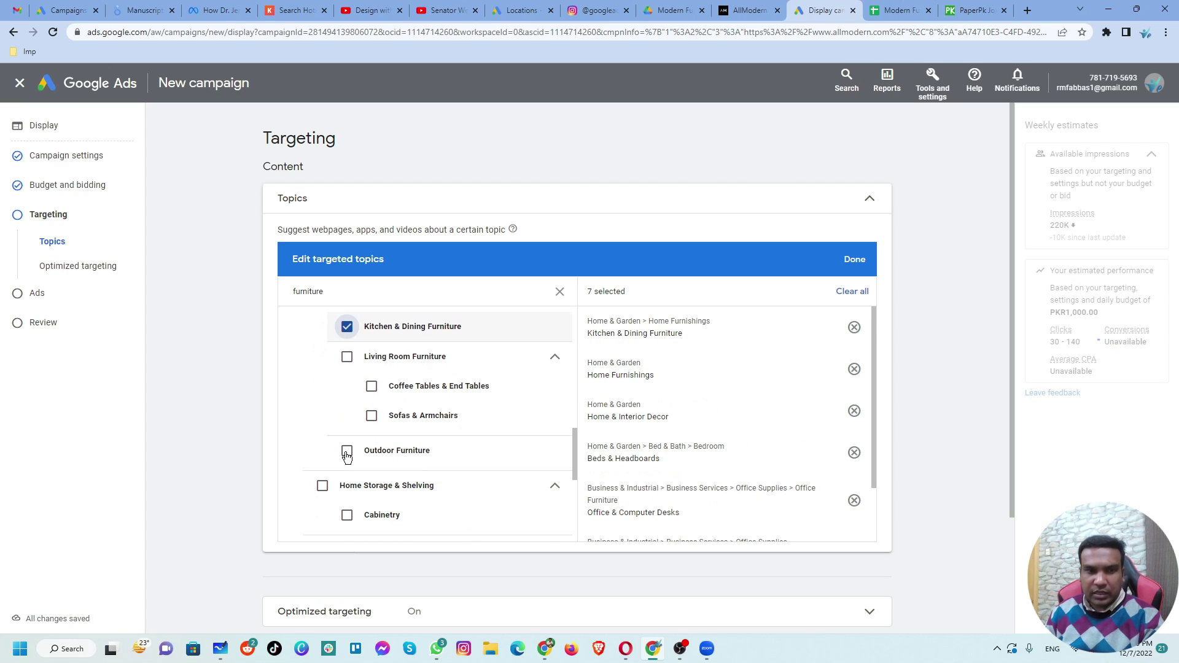
{"action": "left_click", "coordinate": [347, 357]}
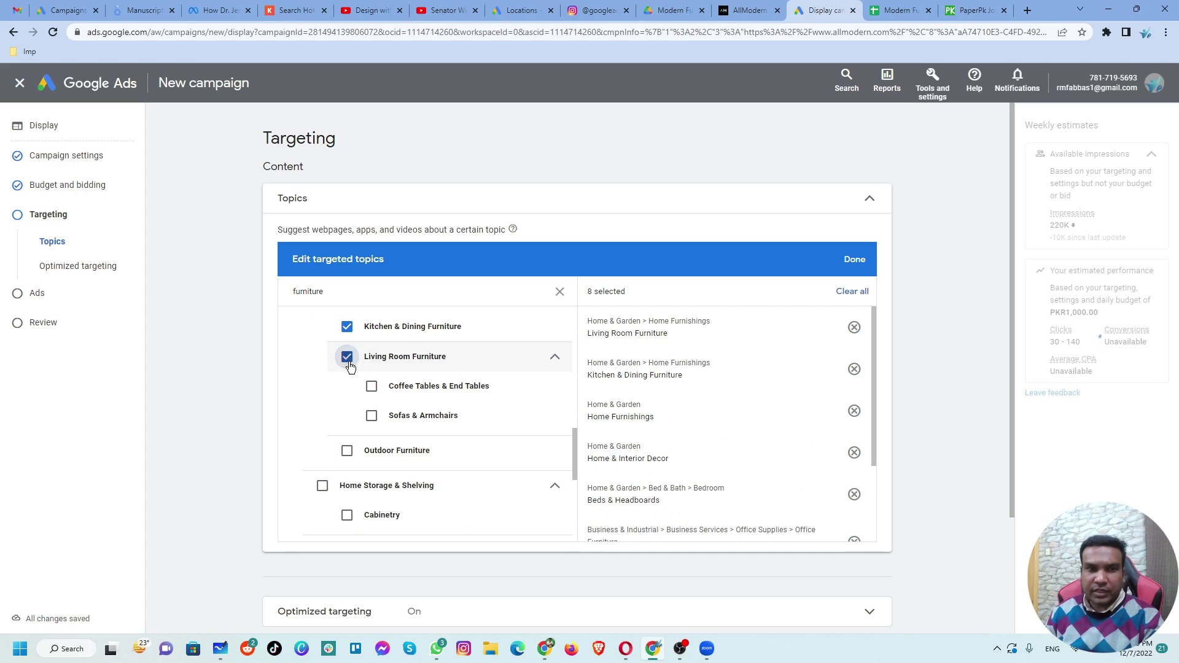
{"action": "left_click", "coordinate": [372, 386]}
{"action": "left_click", "coordinate": [371, 416]}
{"action": "left_click", "coordinate": [355, 462]}
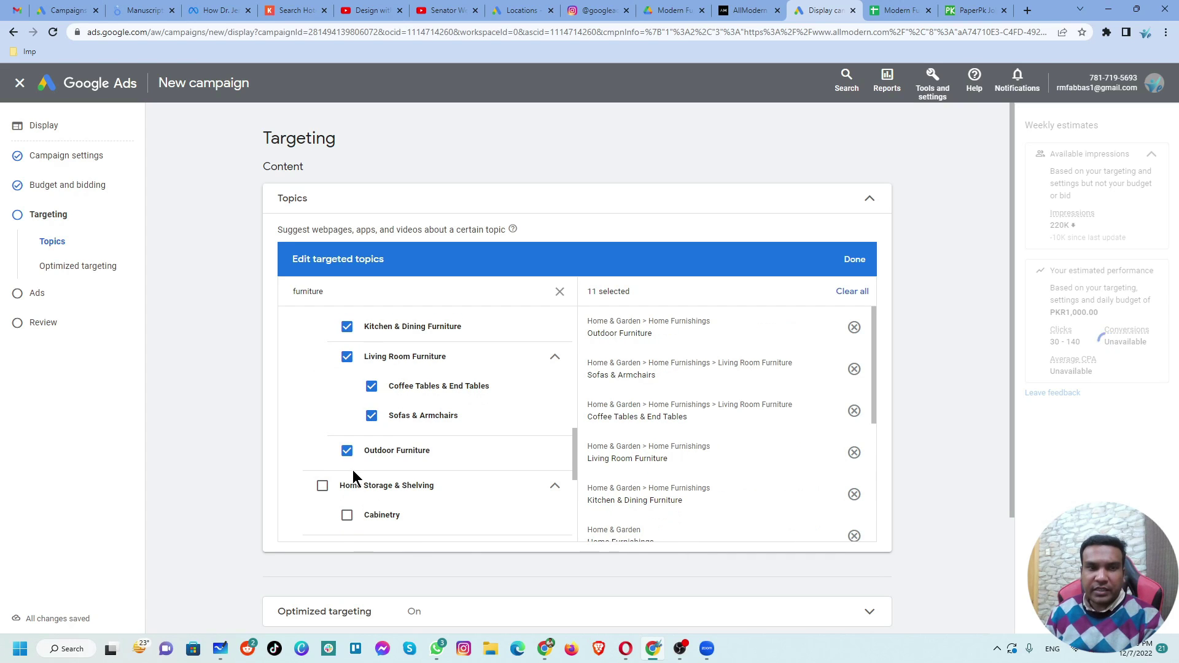
{"action": "scroll", "coordinate": [352, 470], "scroll_direction": "down", "scroll_amount": 2}
{"action": "scroll", "coordinate": [380, 449], "scroll_direction": "down", "scroll_amount": 3}
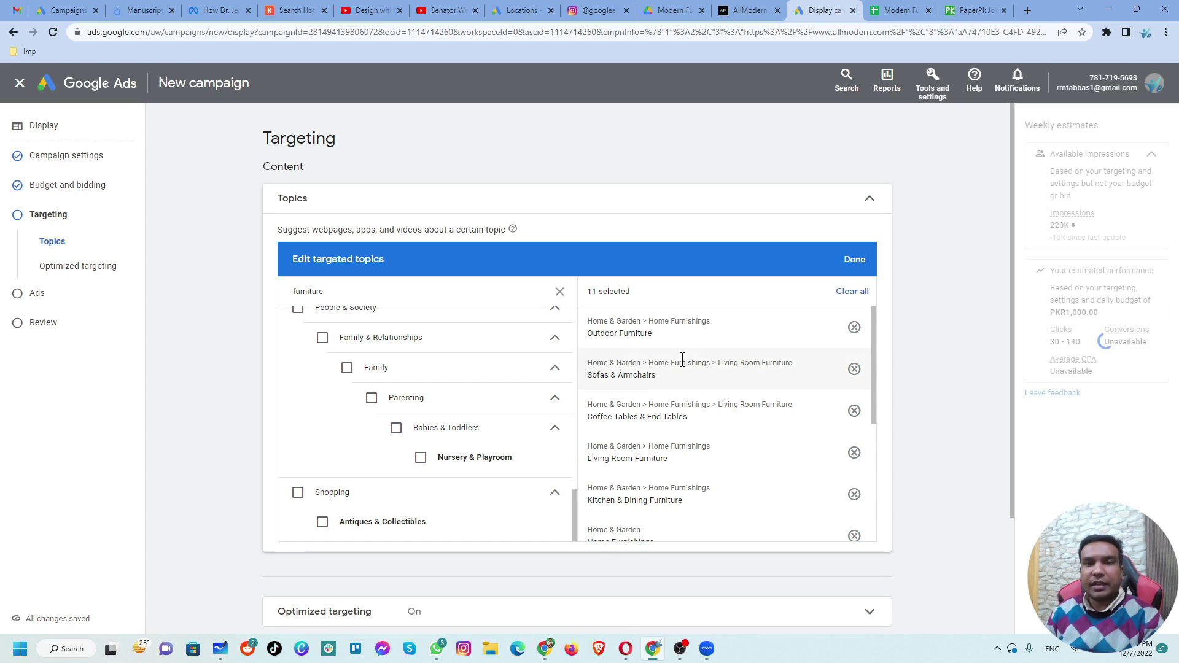
{"action": "scroll", "coordinate": [687, 376], "scroll_direction": "down", "scroll_amount": 4}
{"action": "scroll", "coordinate": [680, 384], "scroll_direction": "up", "scroll_amount": 4}
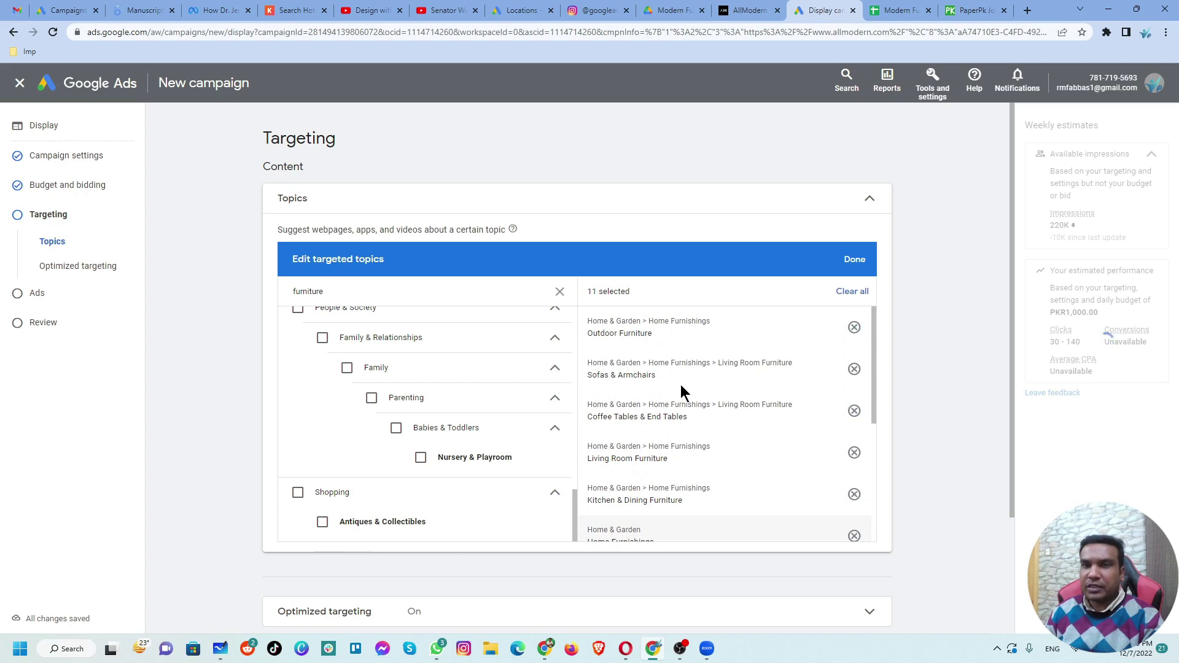
{"action": "left_click", "coordinate": [854, 261]}
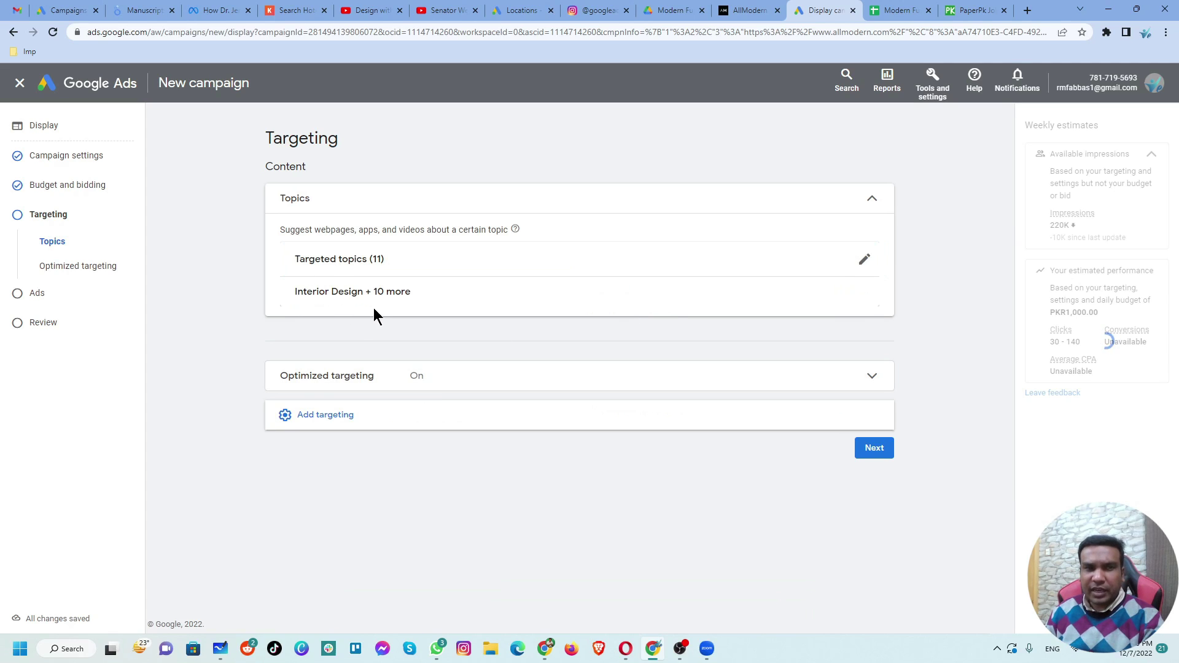
Check the optimized targeting setting, keep it enabled, and add Demographics targeting to the campaign
{"action": "left_click", "coordinate": [510, 368]}
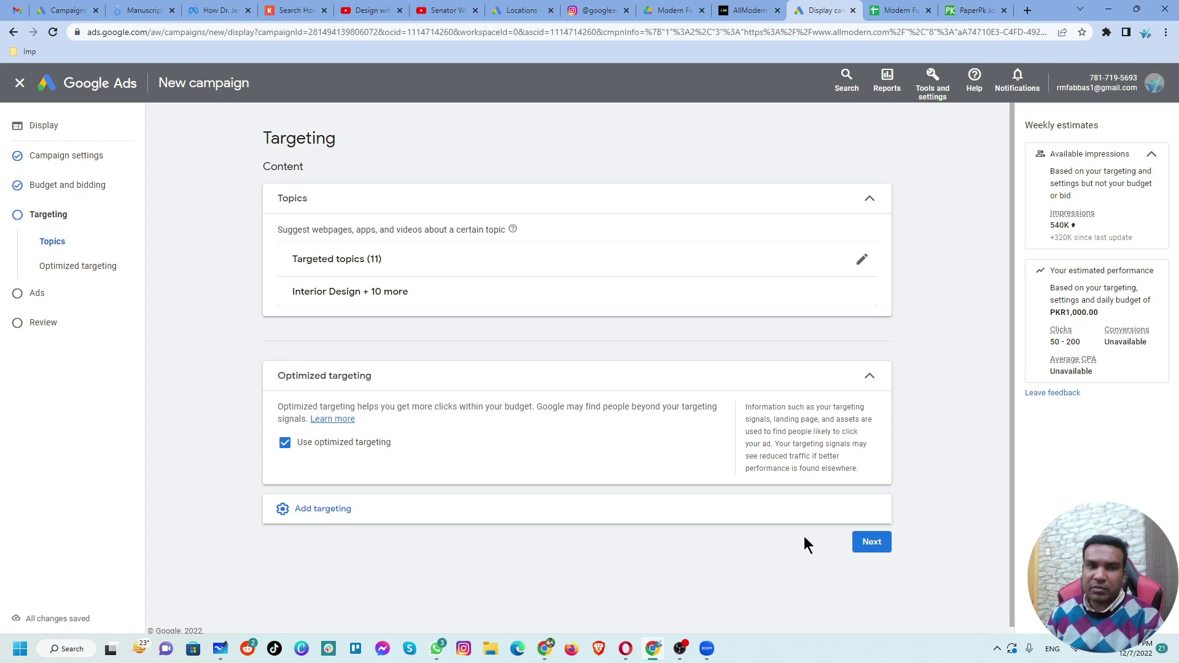
{"action": "left_click", "coordinate": [392, 519]}
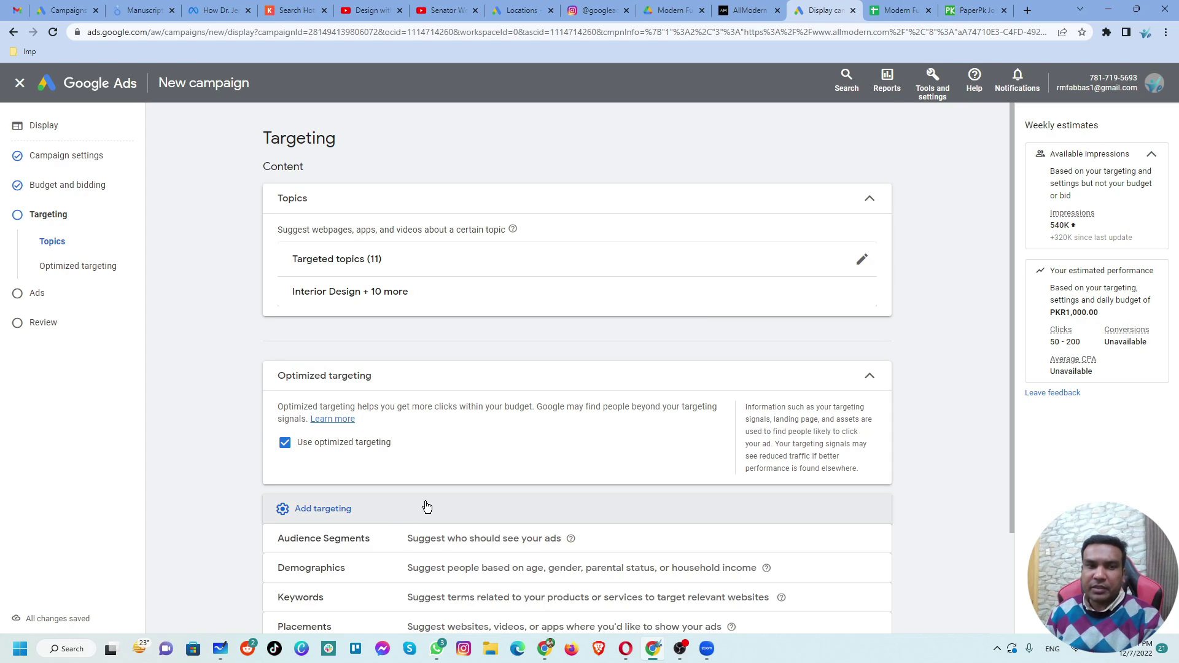
{"action": "scroll", "coordinate": [429, 495], "scroll_direction": "down", "scroll_amount": 2}
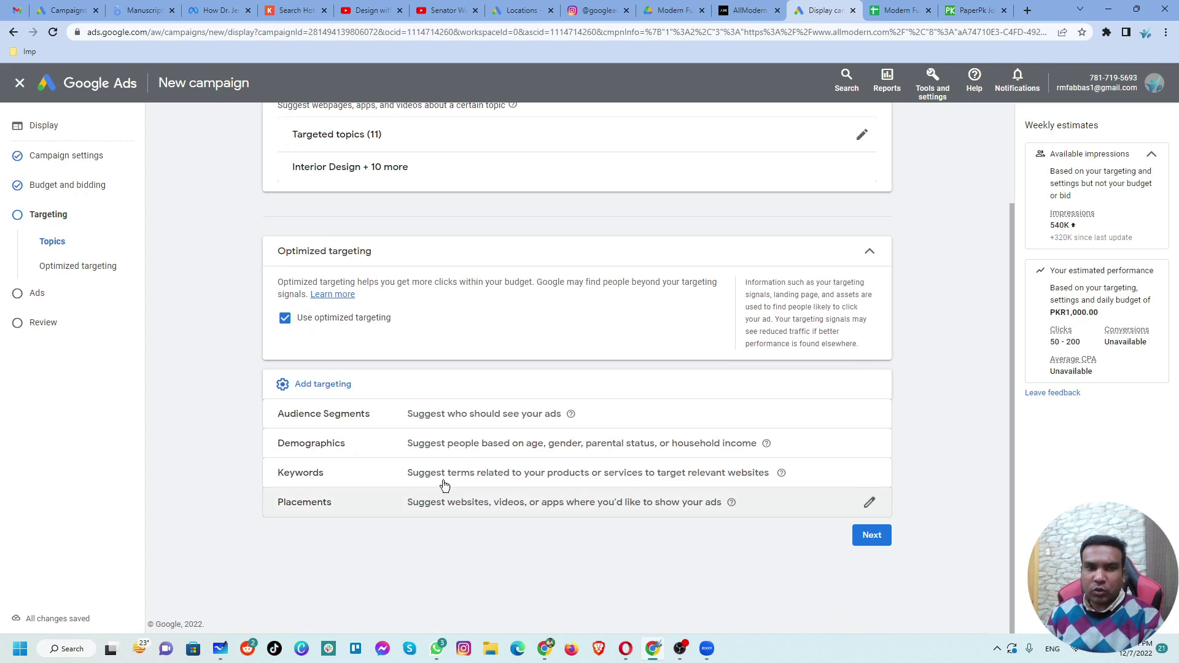
{"action": "left_click", "coordinate": [448, 445]}
{"action": "scroll", "coordinate": [442, 430], "scroll_direction": "down", "scroll_amount": 1}
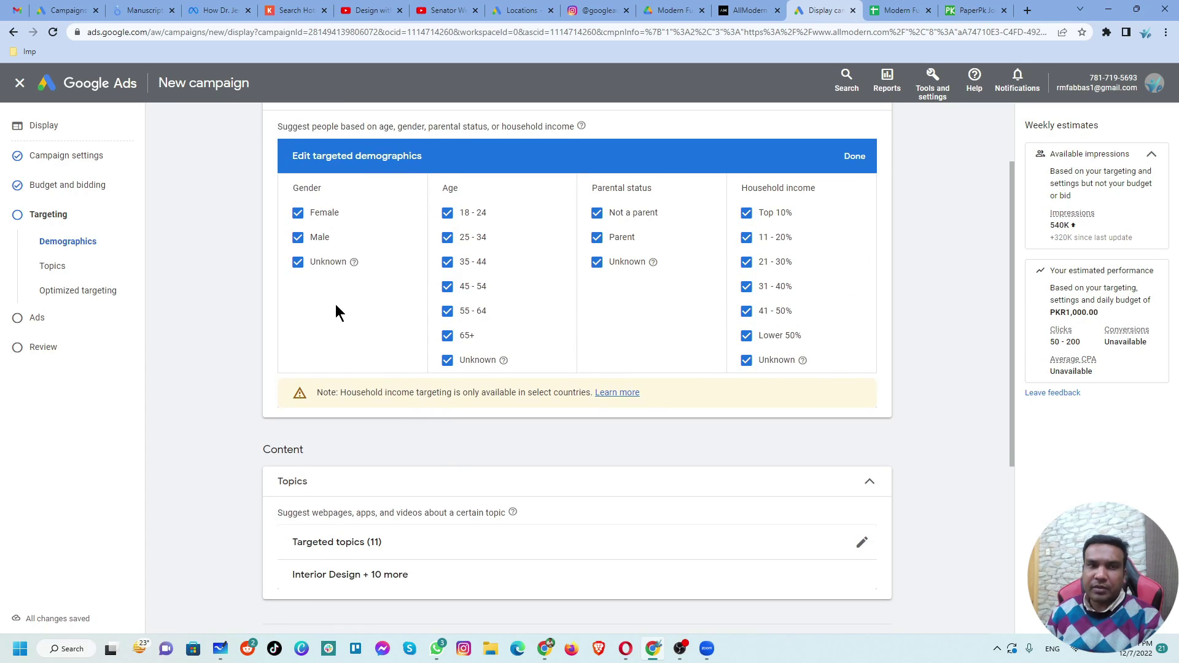
Exclude age 18 - 24 and the 41 - 50% and Lower 50% household incomes from the demographics, and proceed to the ads stage
{"action": "left_click", "coordinate": [447, 212]}
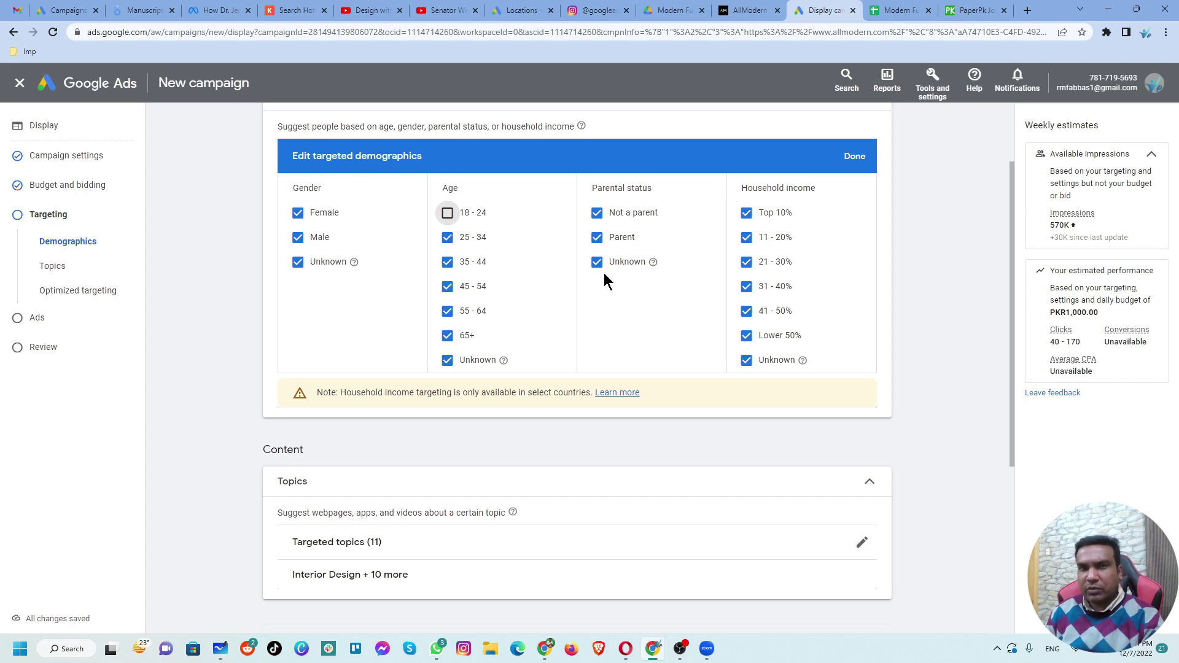
{"action": "left_click", "coordinate": [746, 337]}
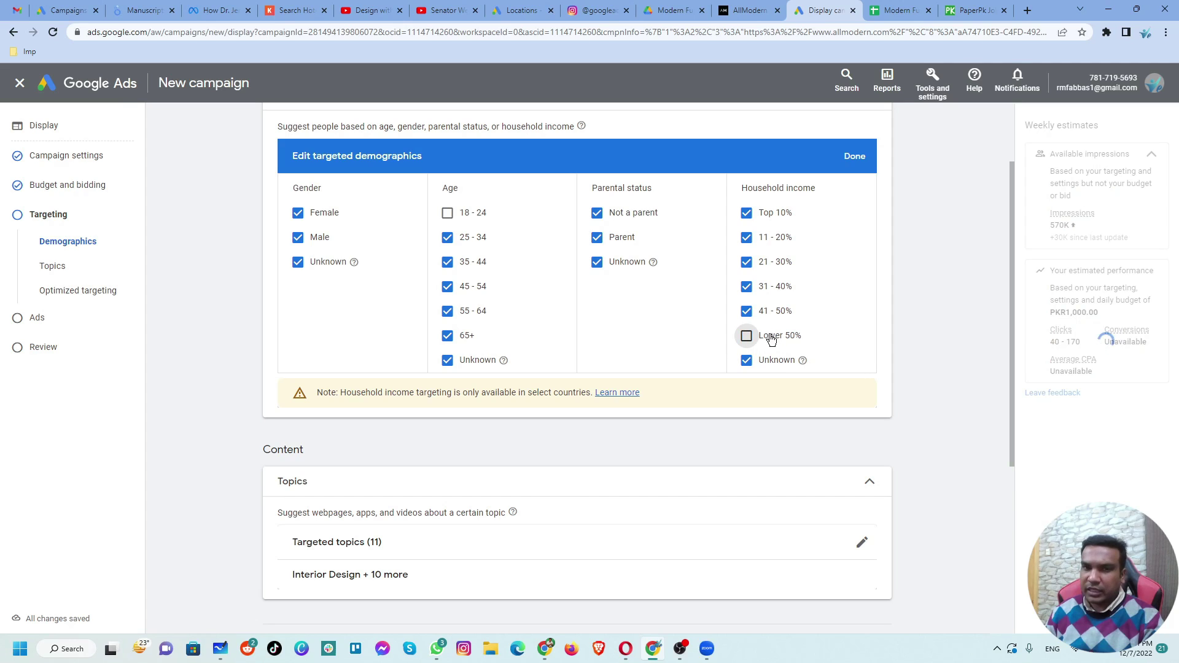
{"action": "left_click", "coordinate": [748, 313]}
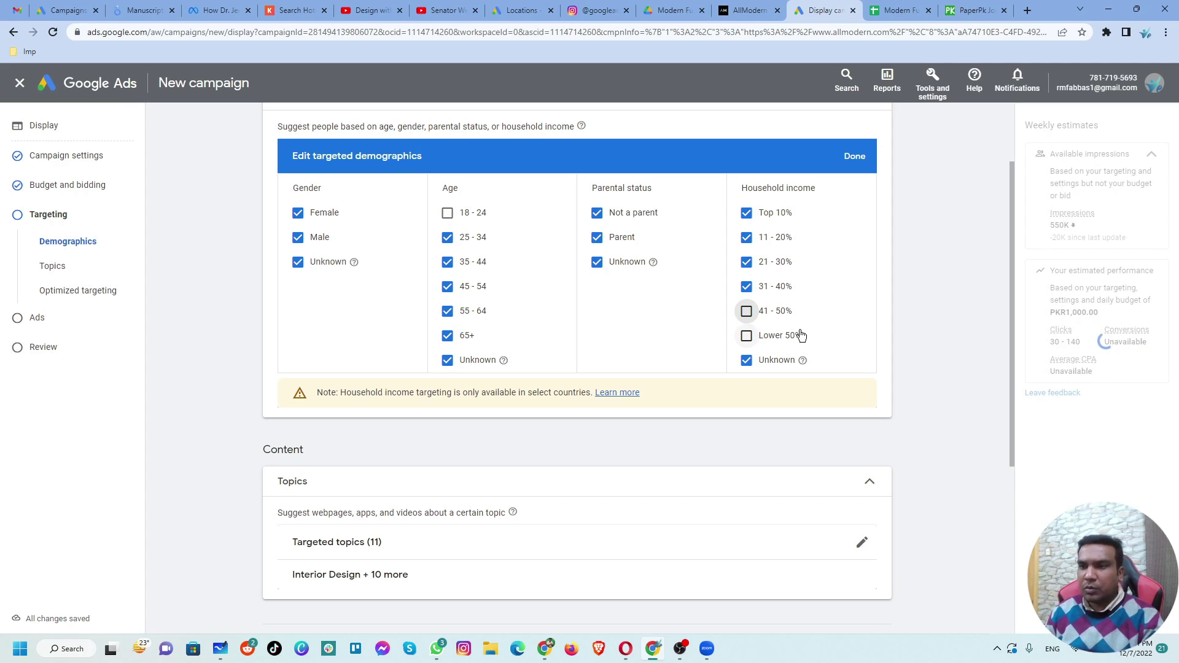
{"action": "scroll", "coordinate": [774, 339], "scroll_direction": "down", "scroll_amount": 1}
{"action": "scroll", "coordinate": [770, 339], "scroll_direction": "down", "scroll_amount": 5}
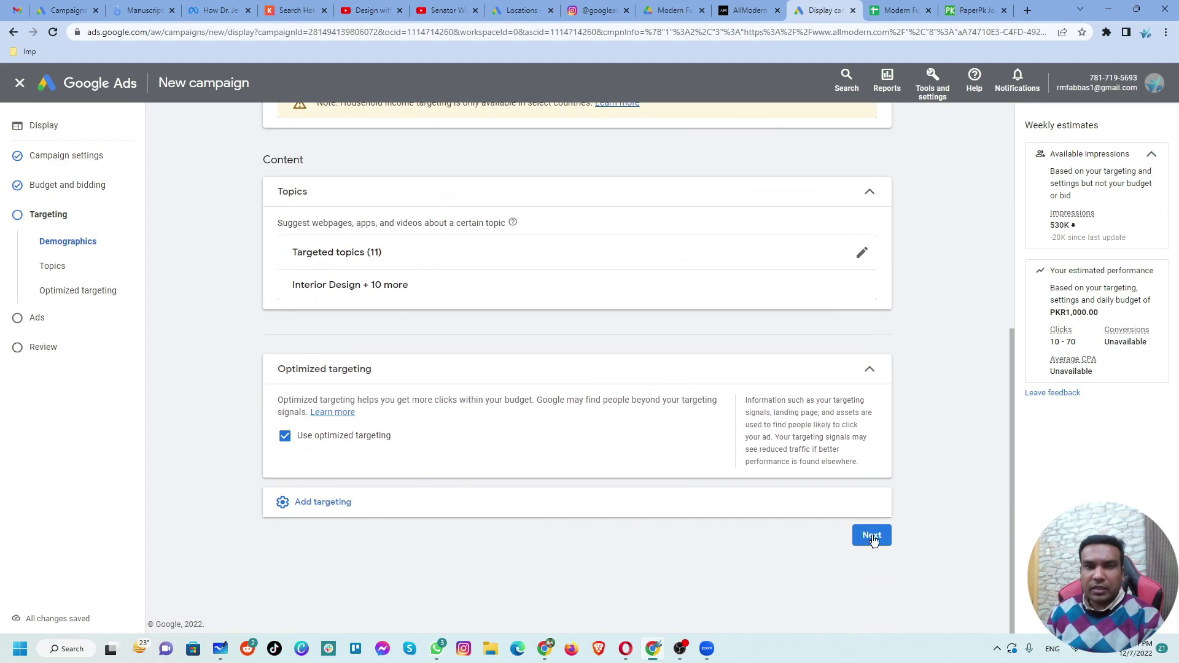
{"action": "left_click", "coordinate": [870, 536]}
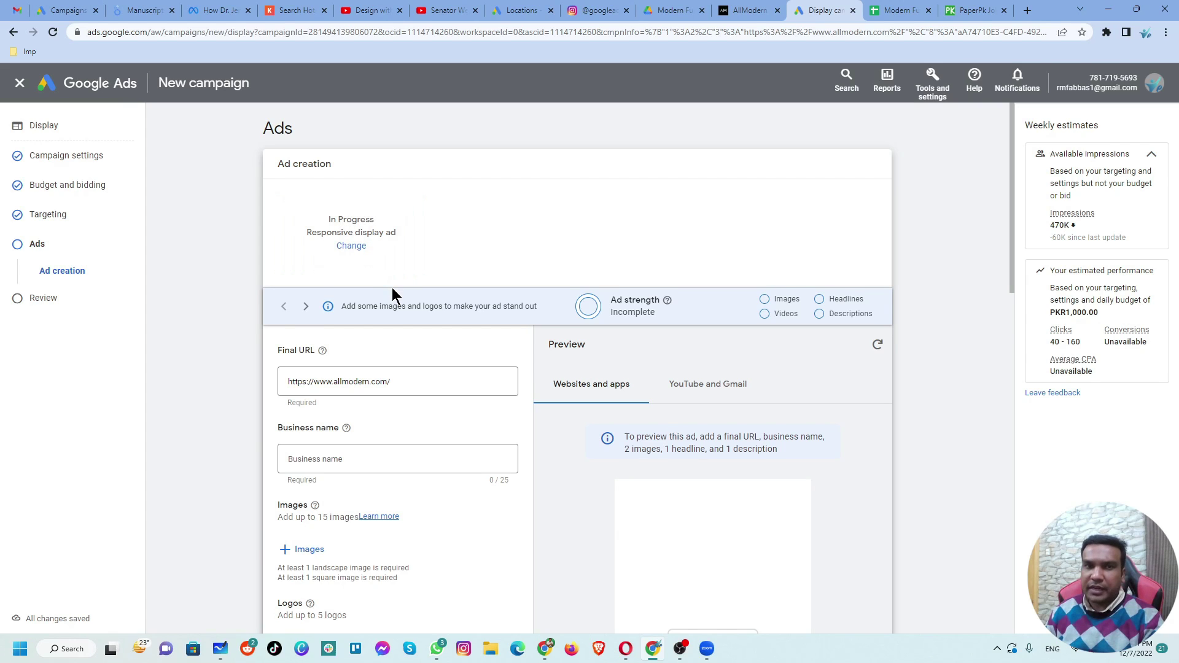
Enter AllModern as the business name for the responsive display ad
{"action": "scroll", "coordinate": [393, 290], "scroll_direction": "down", "scroll_amount": 2}
{"action": "left_click", "coordinate": [391, 330]}
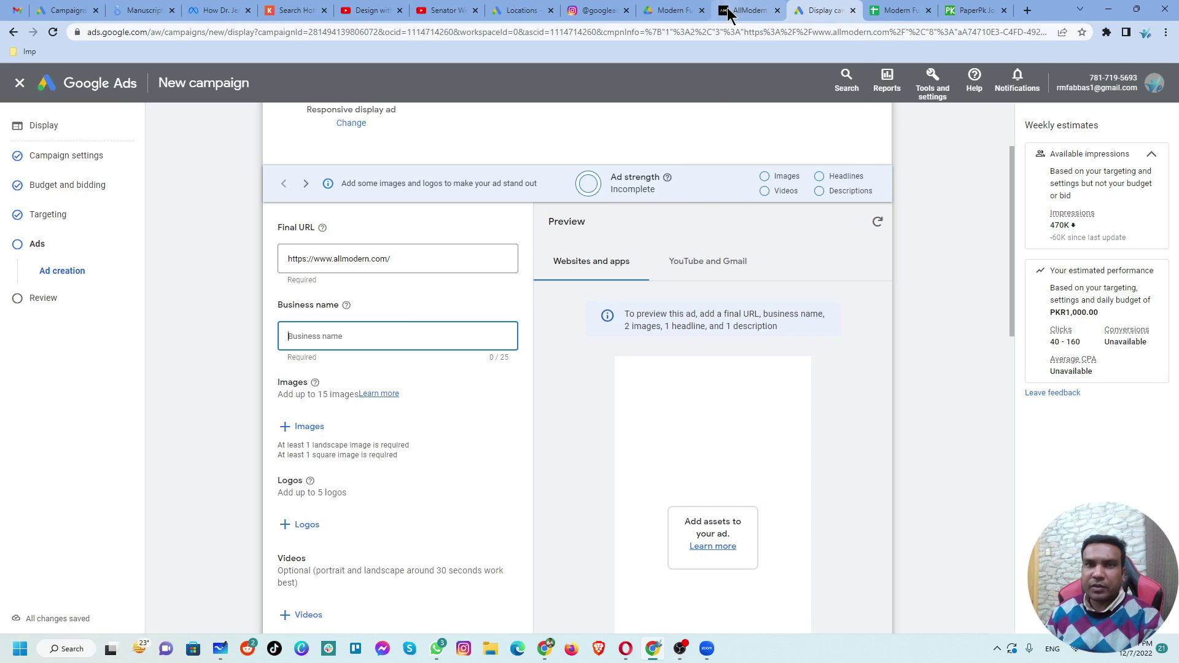
{"action": "type", "text": "A"}
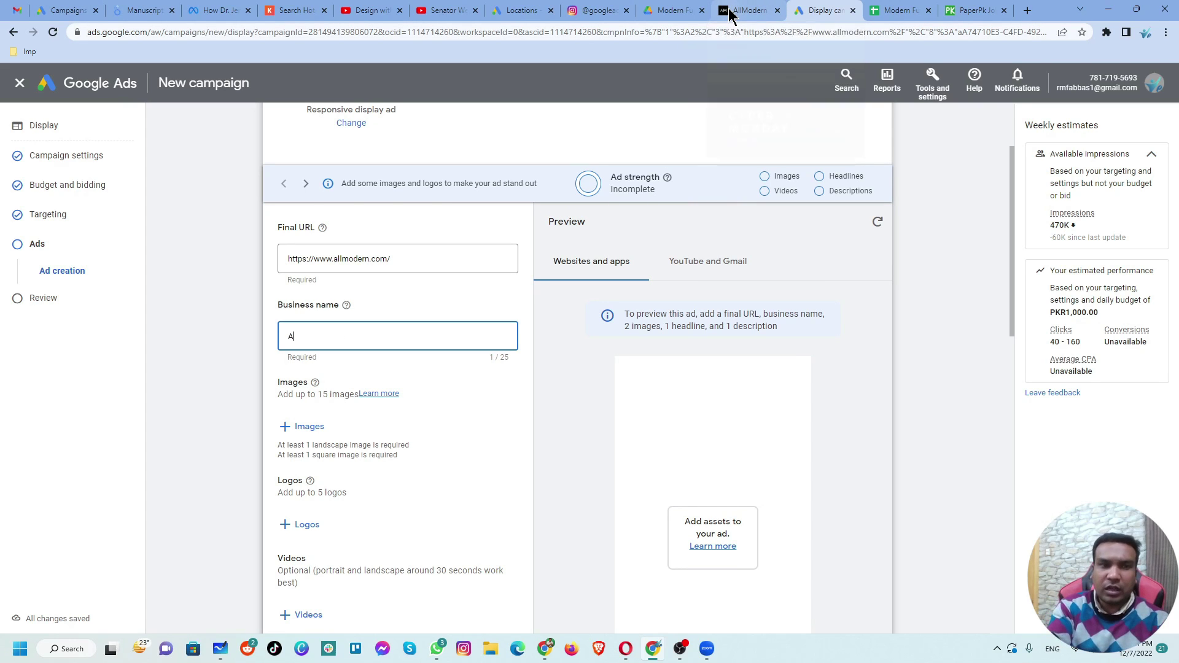
{"action": "type", "text": "llModern"}
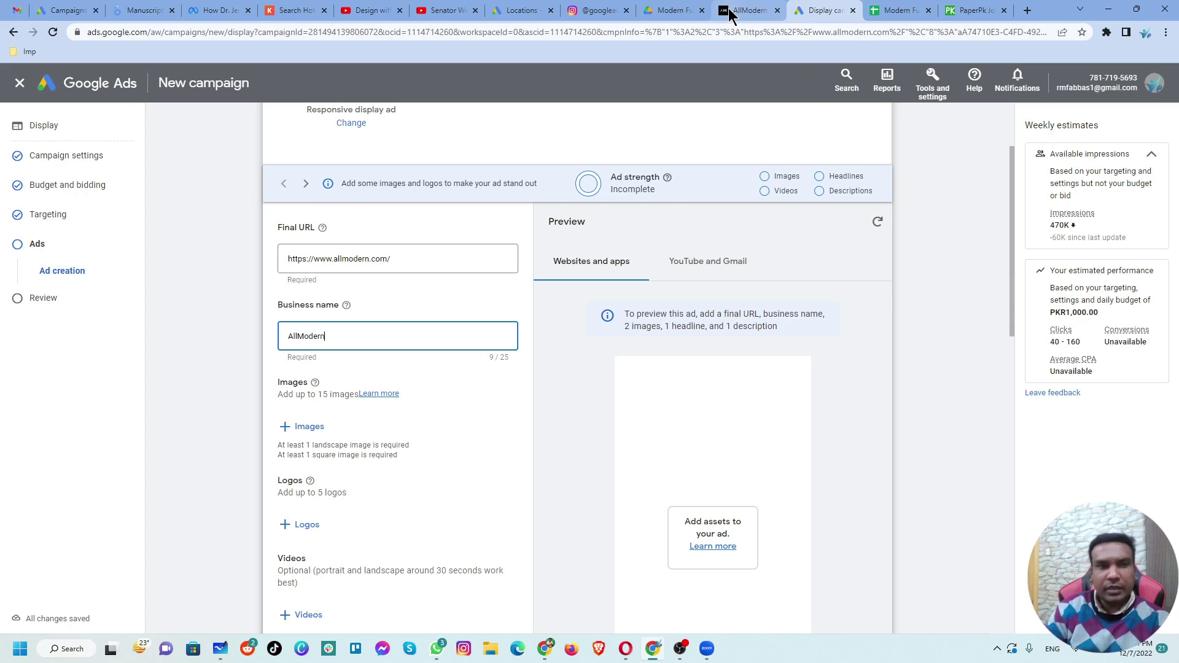
Upload the Google Display - Modern Furniture 1280x720 and 1080x1080 images from the computer's Downloads folder as ad images
{"action": "scroll", "coordinate": [459, 321], "scroll_direction": "down", "scroll_amount": 1}
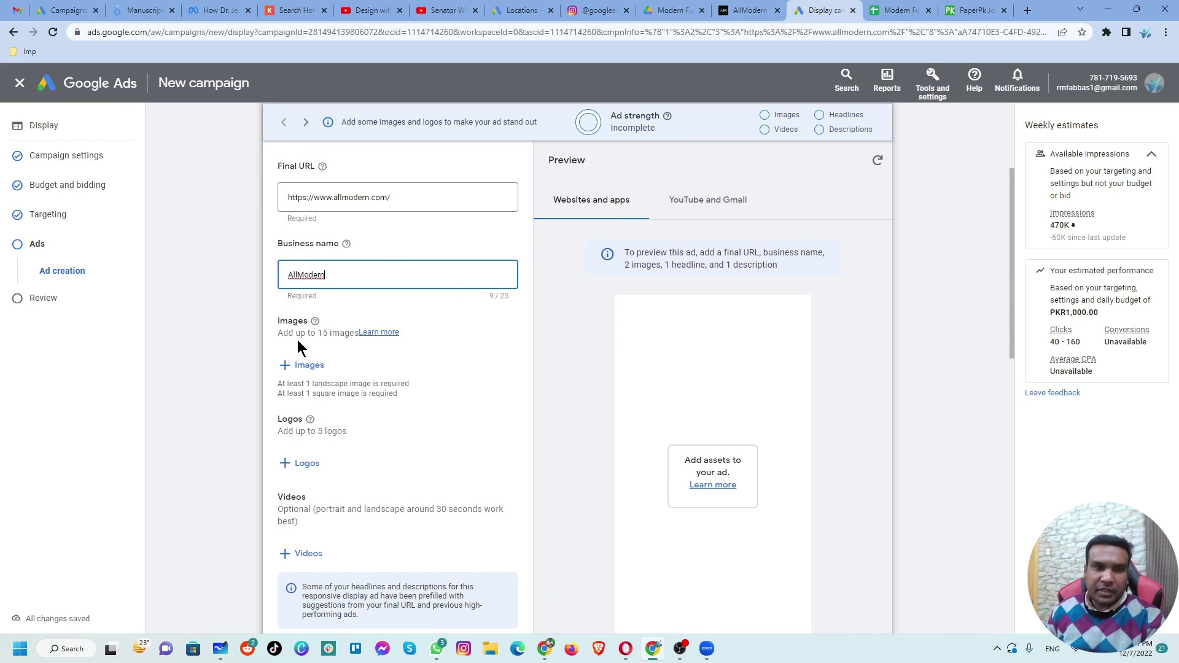
{"action": "left_click_drag", "start_coordinate": [281, 334], "coordinate": [344, 336]}
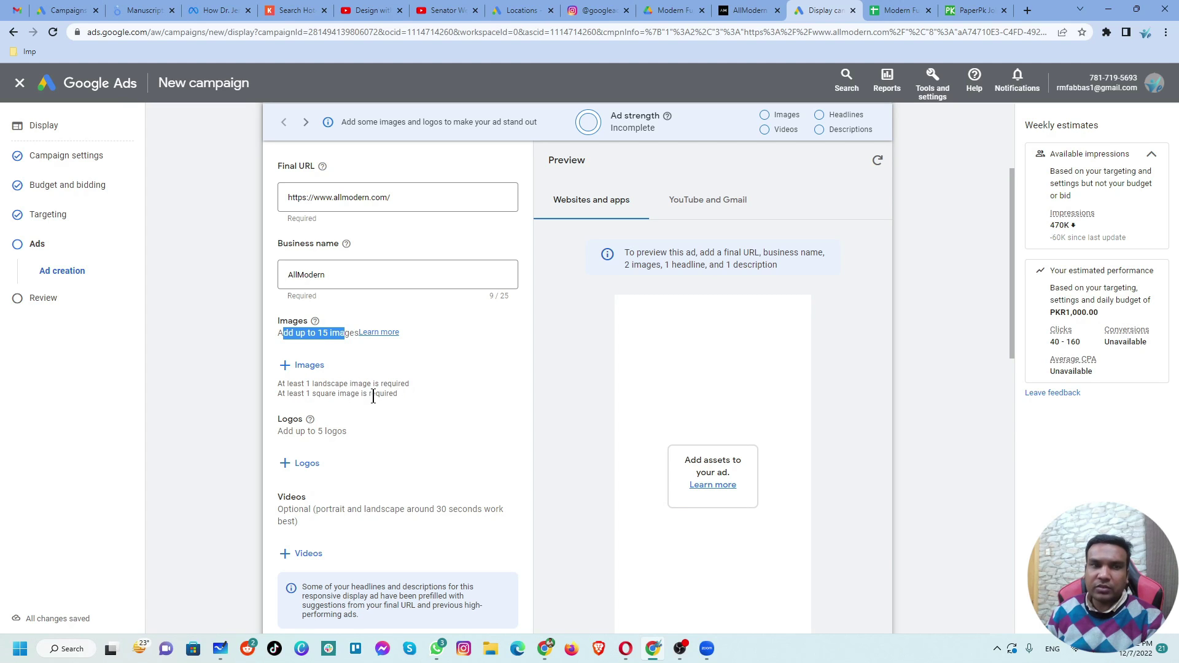
{"action": "left_click", "coordinate": [308, 368]}
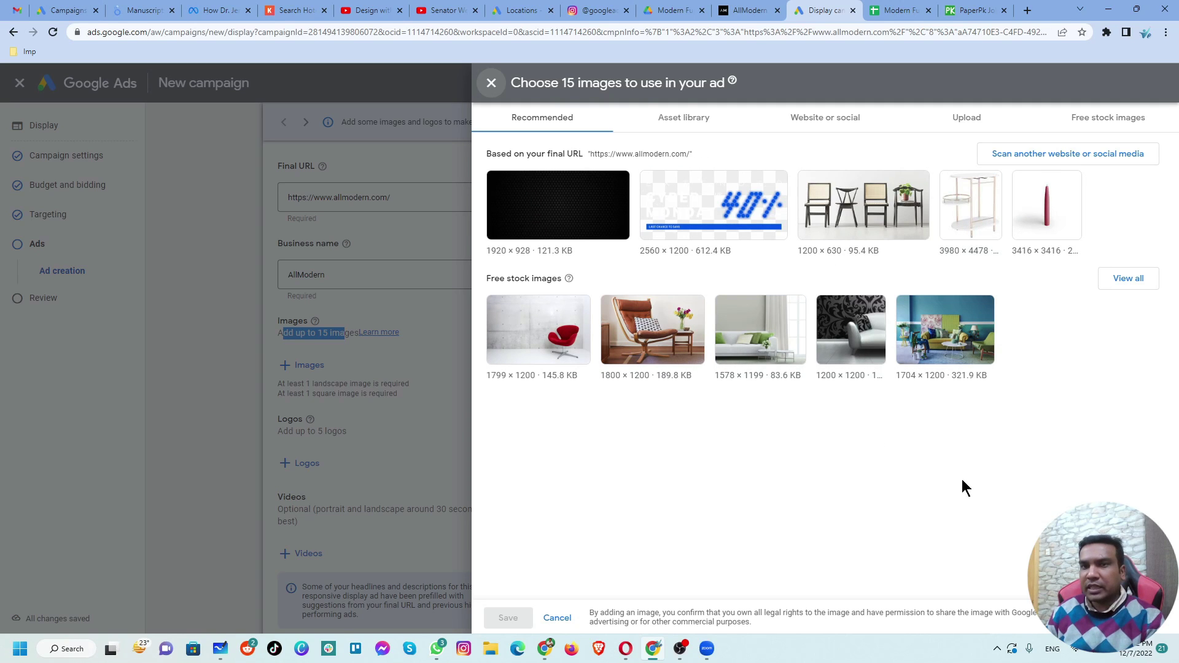
{"action": "left_click", "coordinate": [970, 121]}
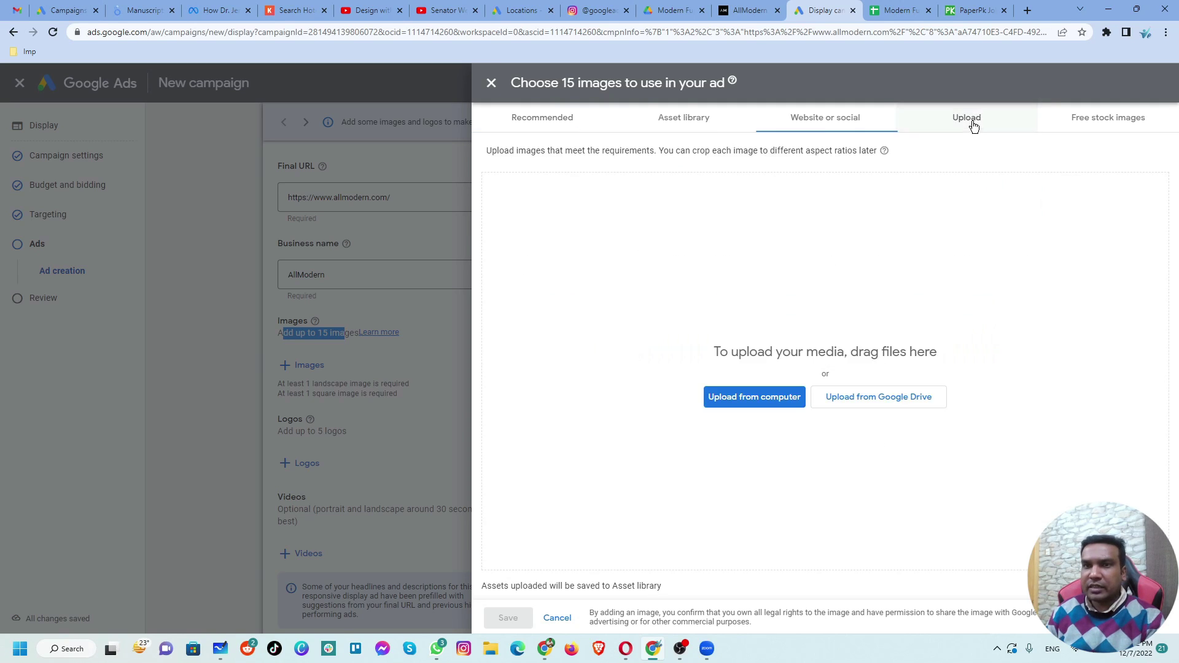
{"action": "left_click", "coordinate": [745, 398]}
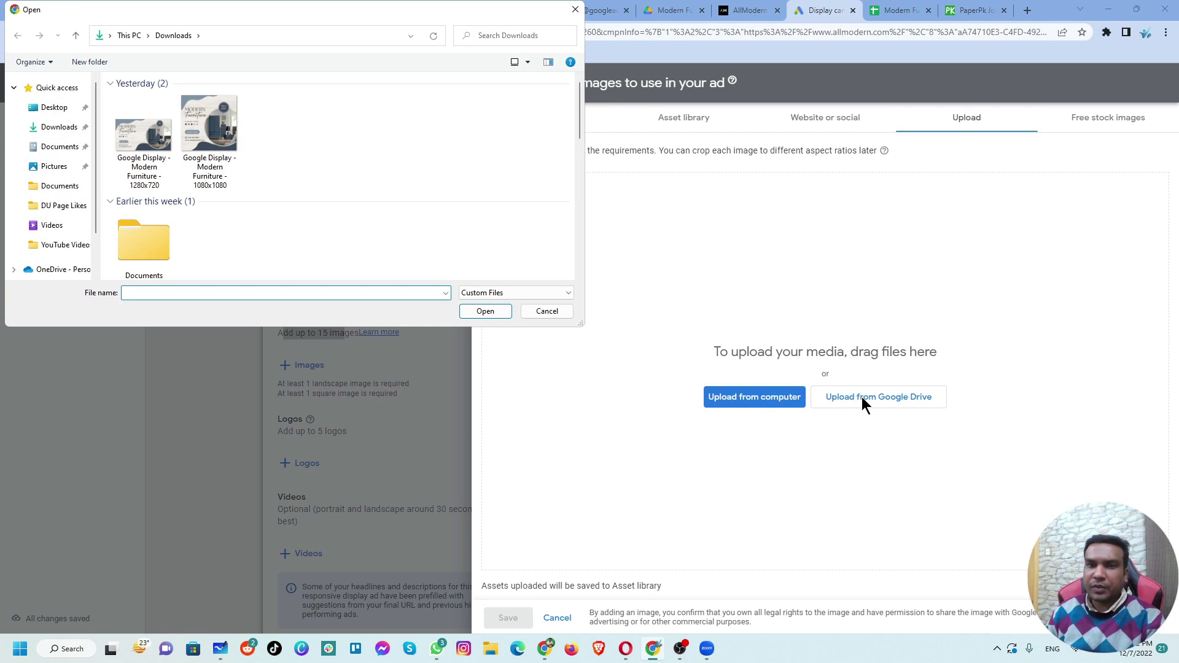
{"action": "left_click_drag", "start_coordinate": [275, 125], "coordinate": [119, 164]}
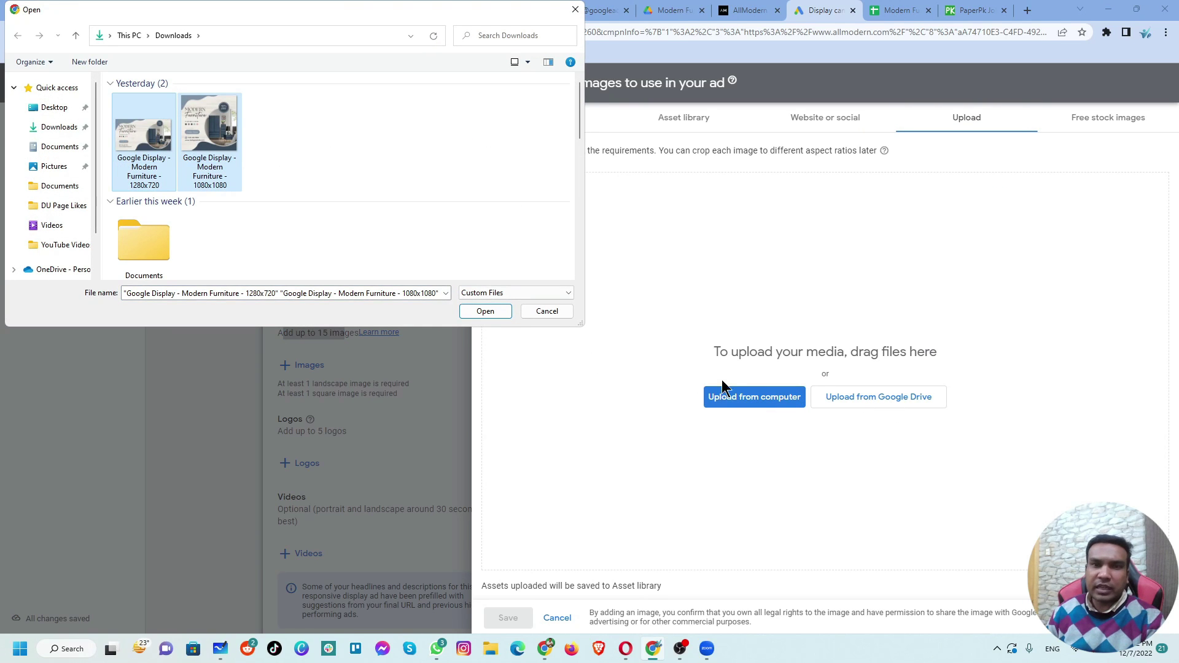
{"action": "left_click", "coordinate": [485, 310]}
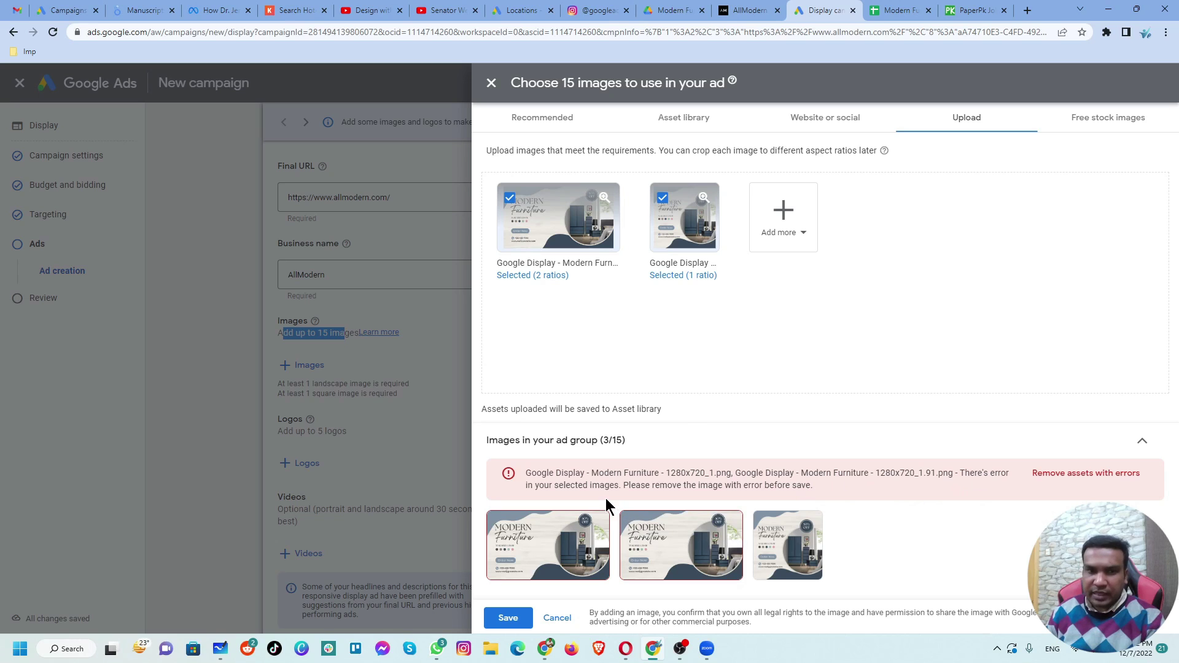
Deselect the 1:1 crop of the 1280x720 Modern Furniture image, keeping only its 1.91:1 ratio
{"action": "left_click", "coordinate": [529, 275]}
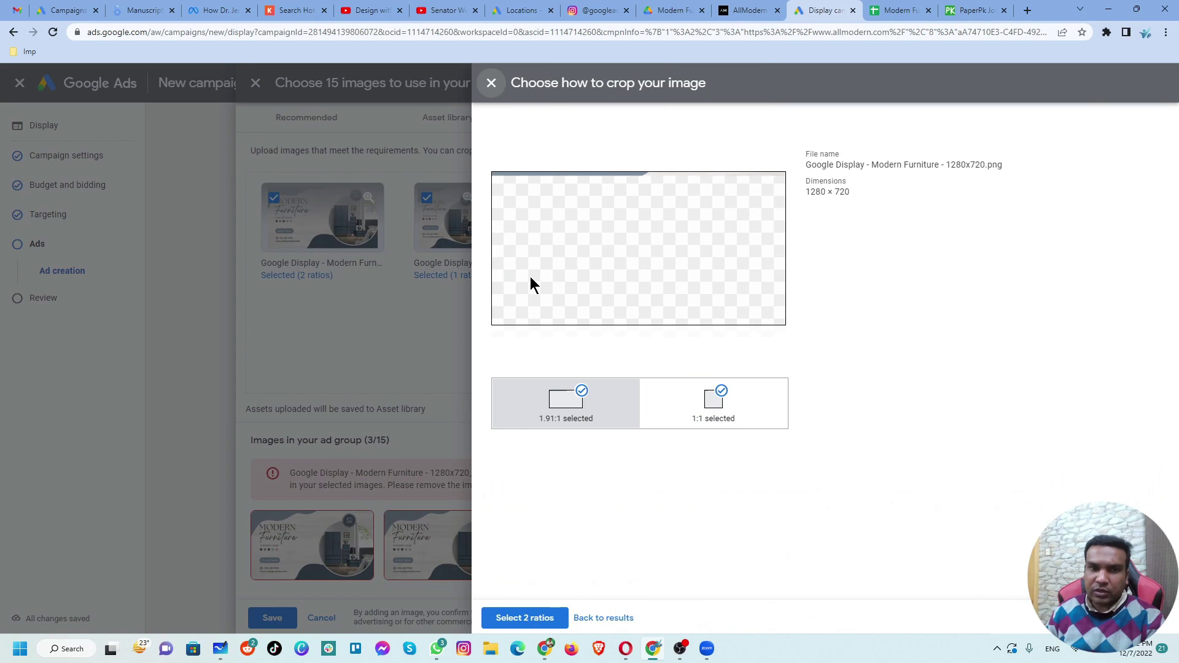
{"action": "left_click", "coordinate": [725, 413]}
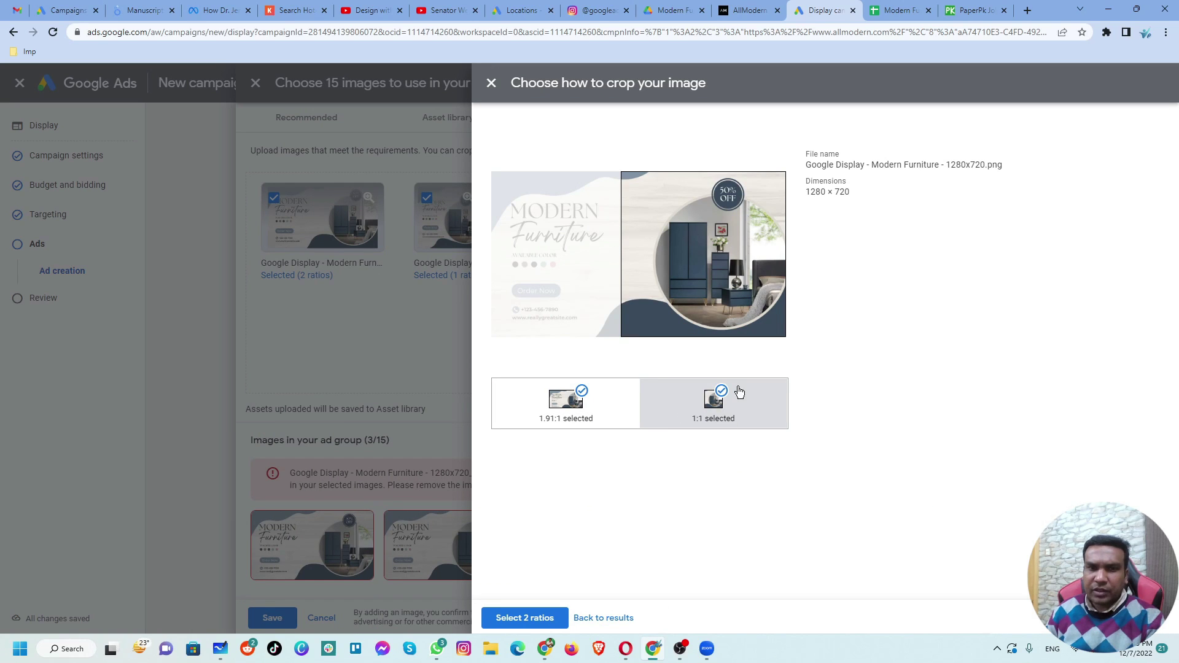
{"action": "left_click", "coordinate": [722, 393]}
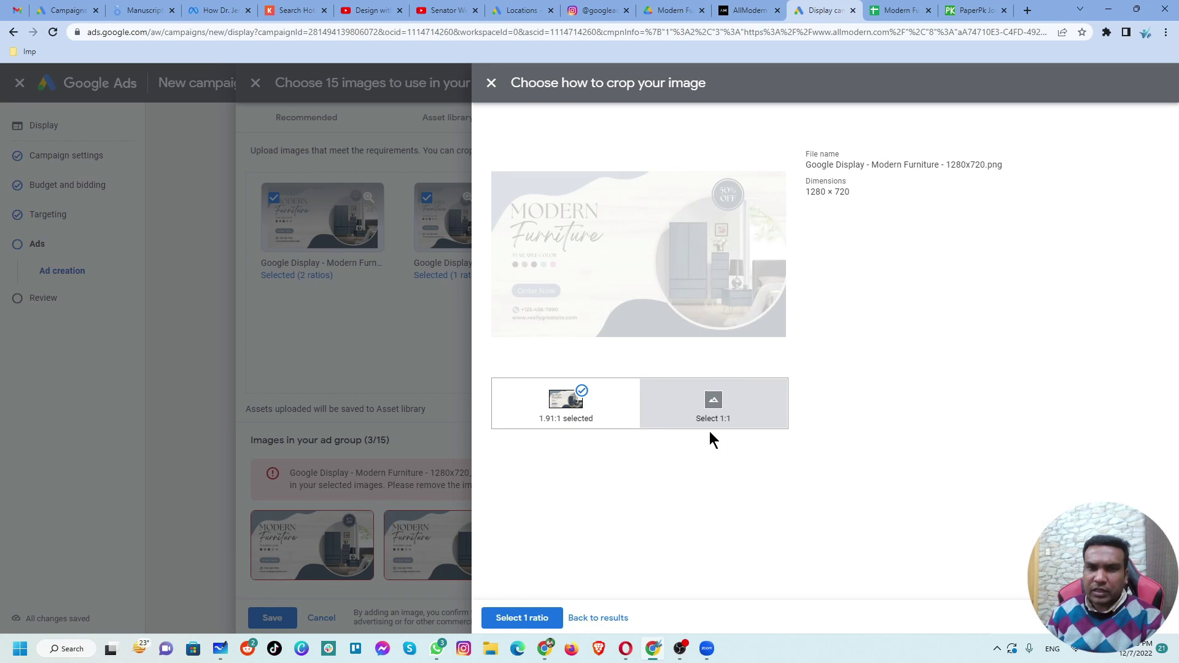
{"action": "left_click", "coordinate": [521, 616]}
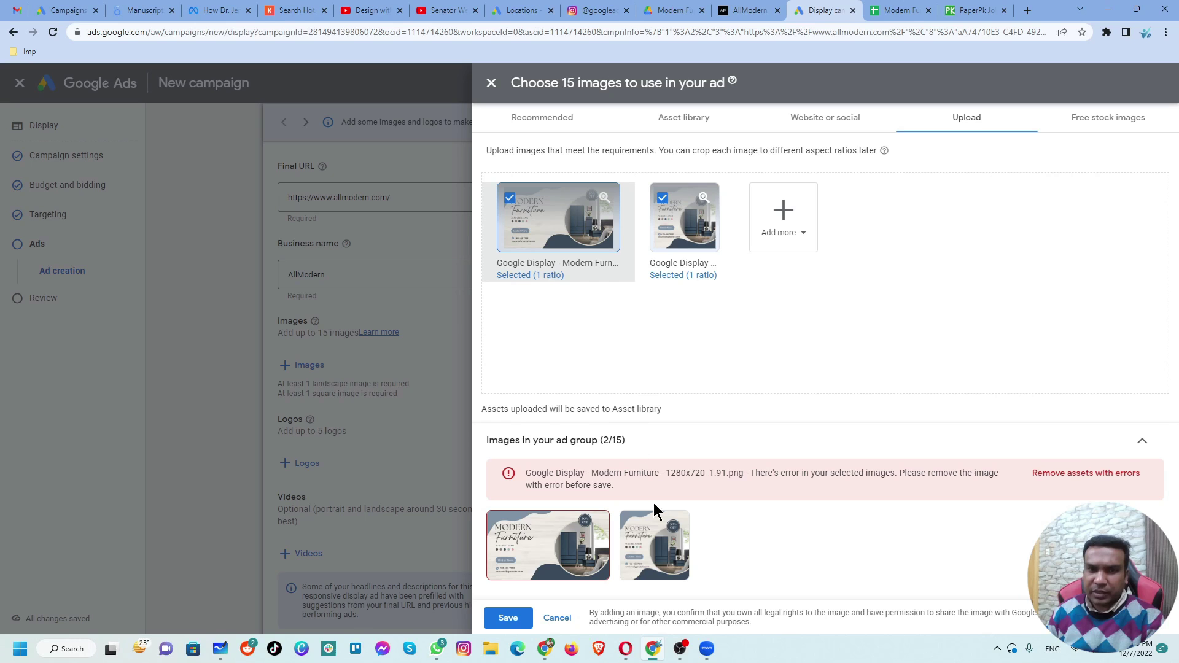
Reposition the 1.91:1 crop of the 1280x720 image slightly lower, dismiss the image error and save the ad images
{"action": "left_click", "coordinate": [585, 554]}
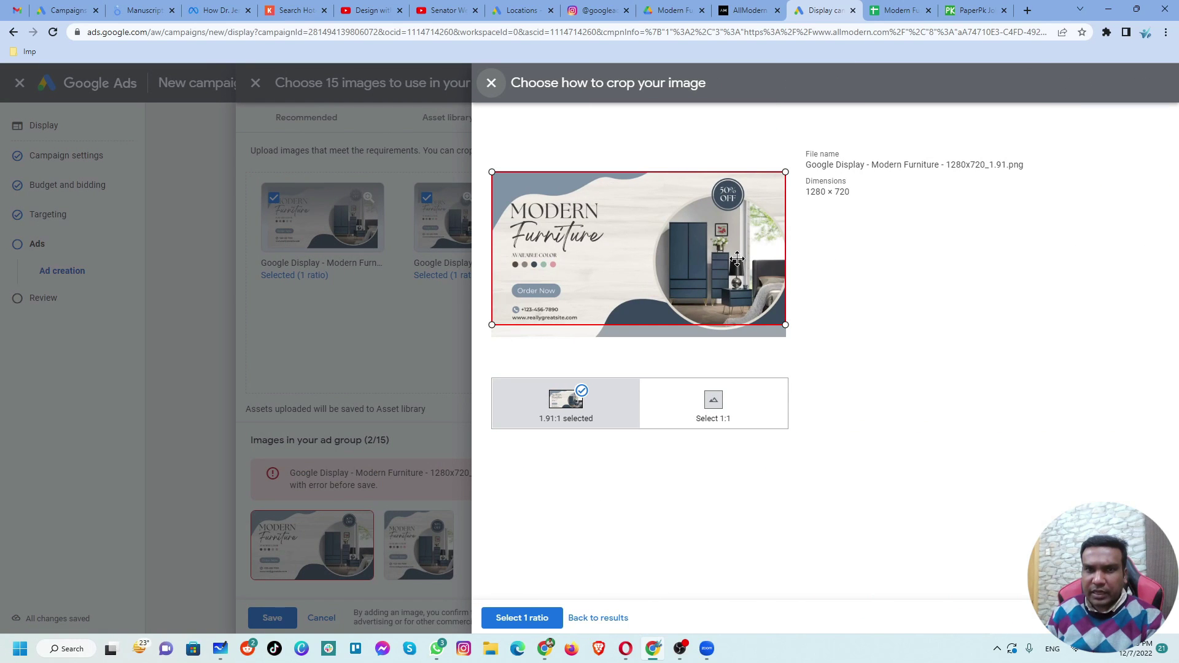
{"action": "left_click_drag", "start_coordinate": [736, 259], "coordinate": [738, 263]}
{"action": "left_click", "coordinate": [522, 618]}
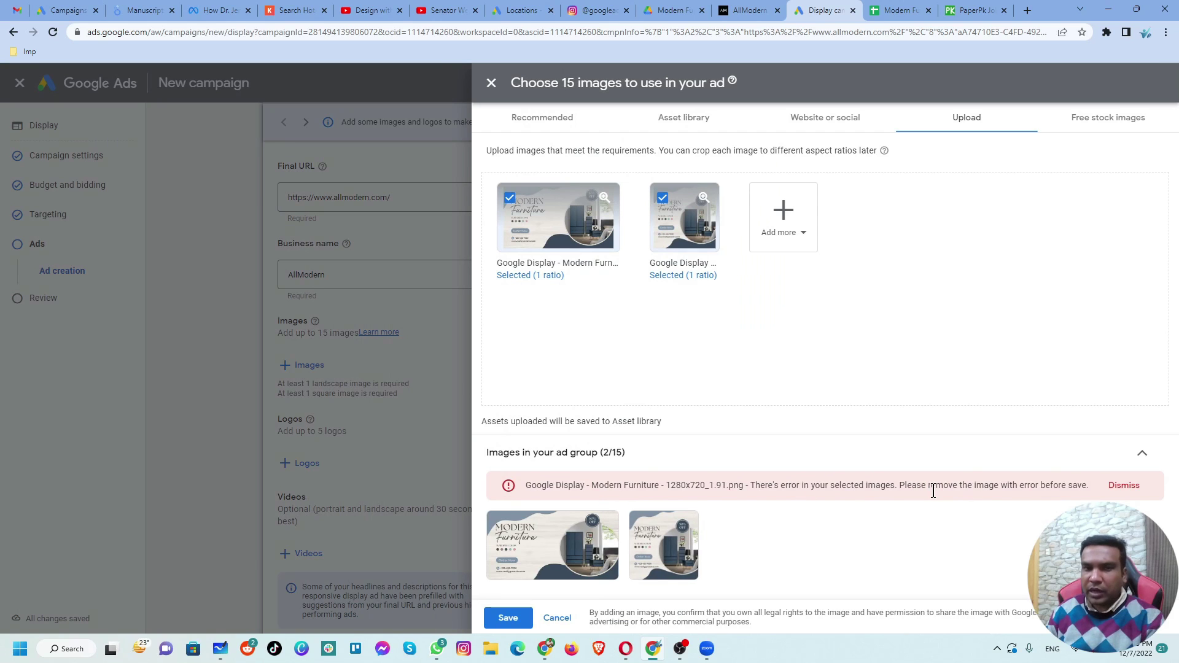
{"action": "left_click", "coordinate": [1124, 485]}
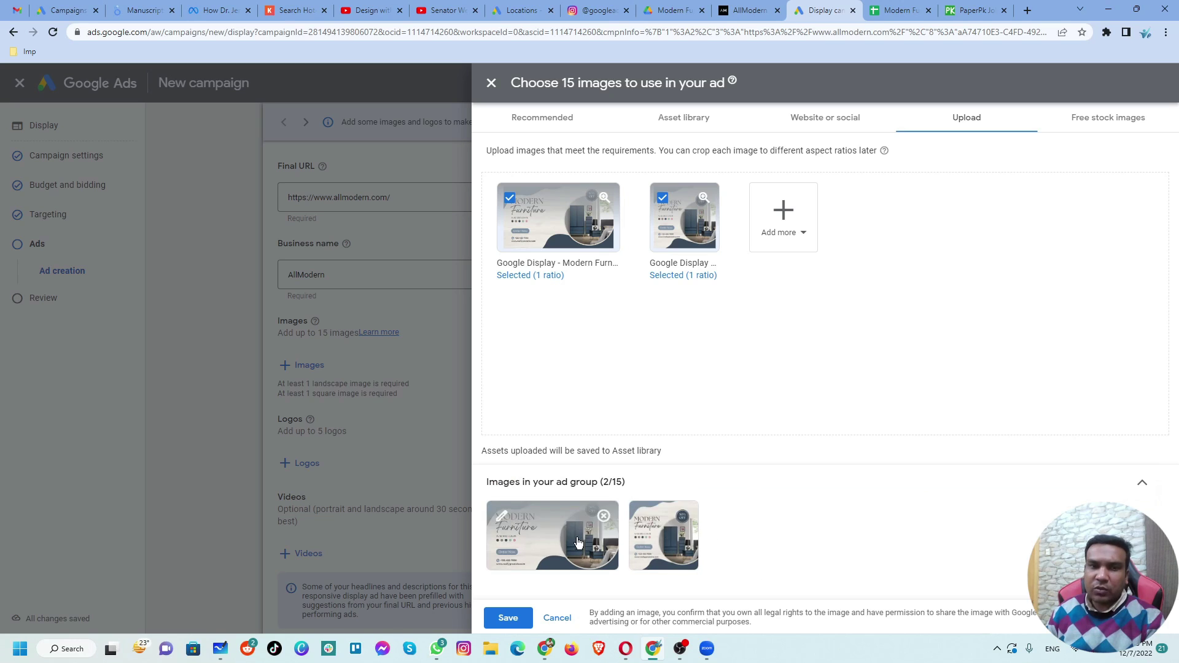
{"action": "left_click", "coordinate": [512, 618]}
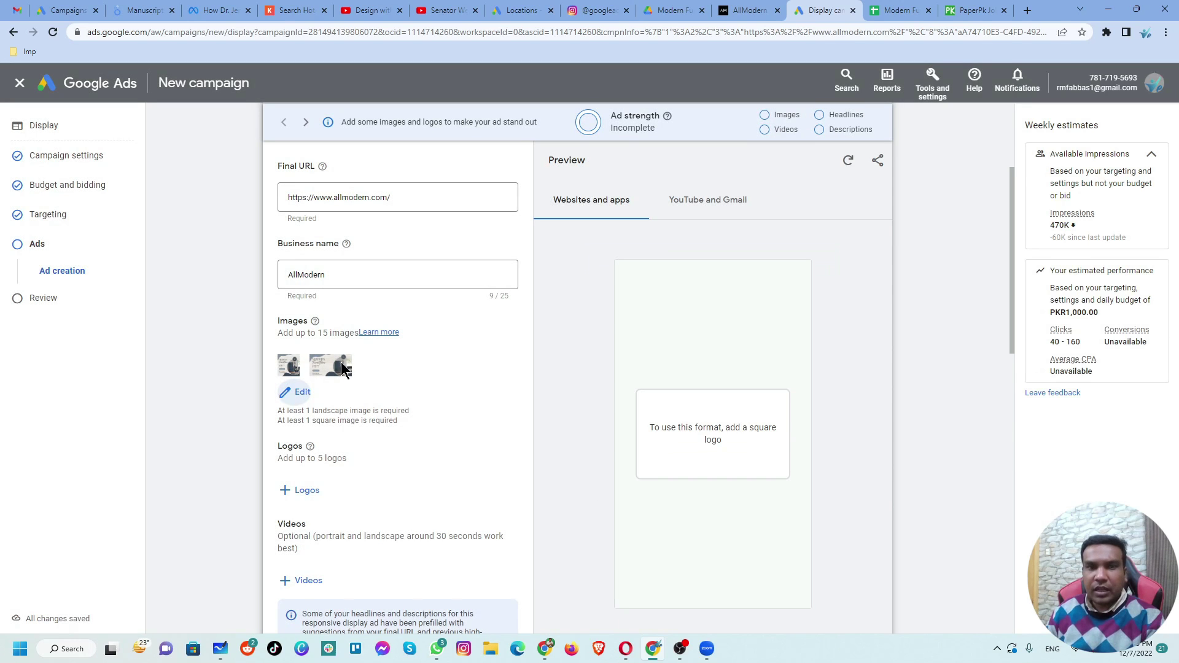
Exit the Shuffle assets guide and check the AllModern website, returning to the ad creation page
{"action": "left_click", "coordinate": [310, 490]}
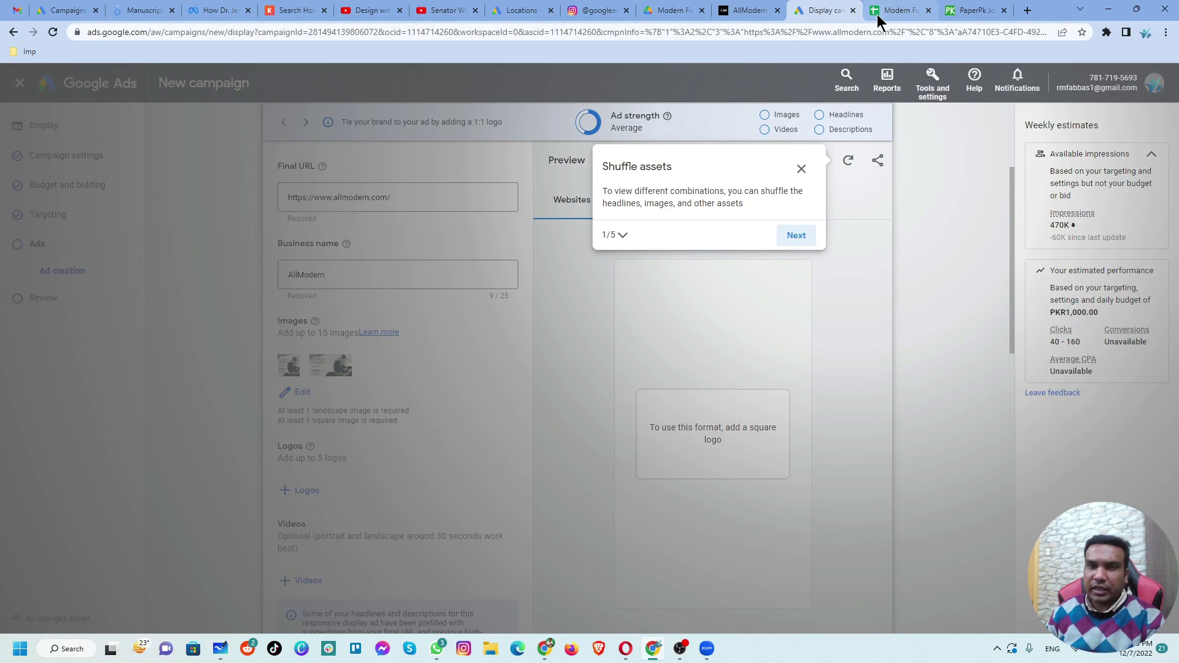
{"action": "left_click", "coordinate": [801, 170]}
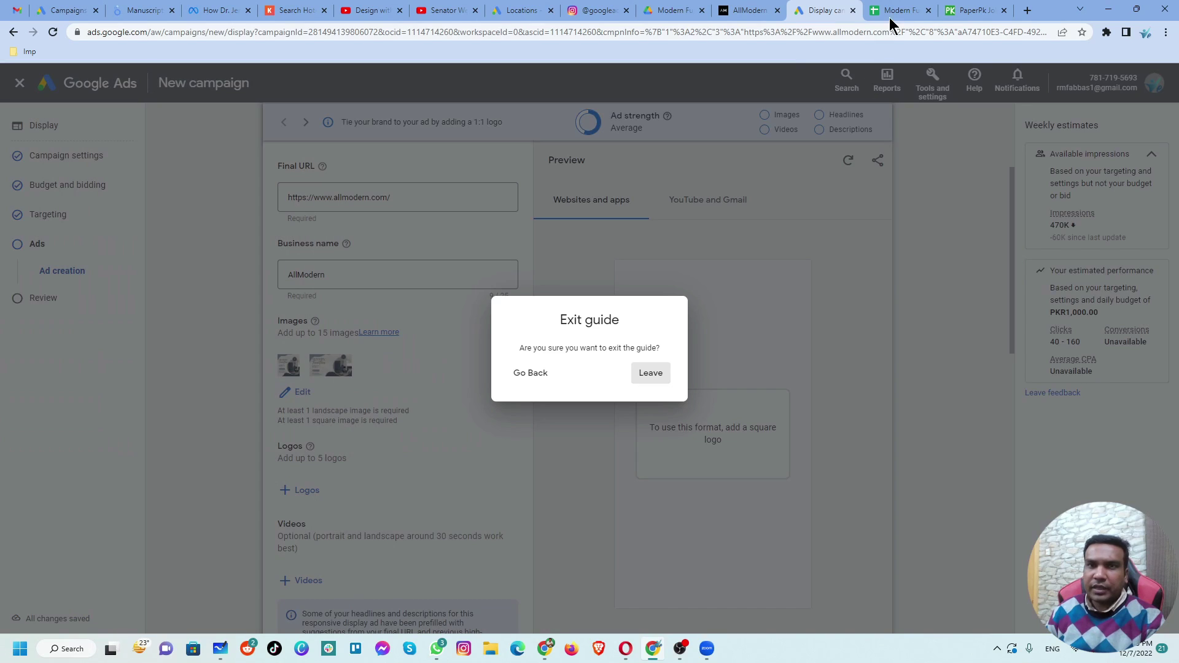
{"action": "left_click", "coordinate": [649, 374]}
{"action": "left_click", "coordinate": [745, 14]}
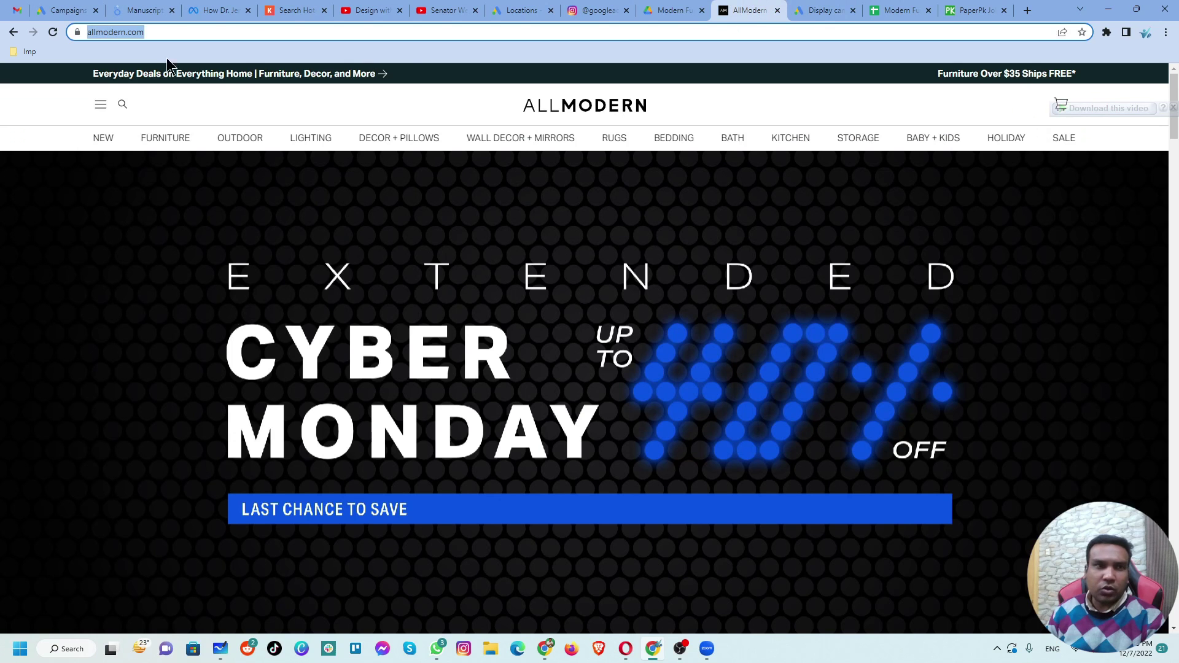
{"action": "left_click", "coordinate": [819, 10]}
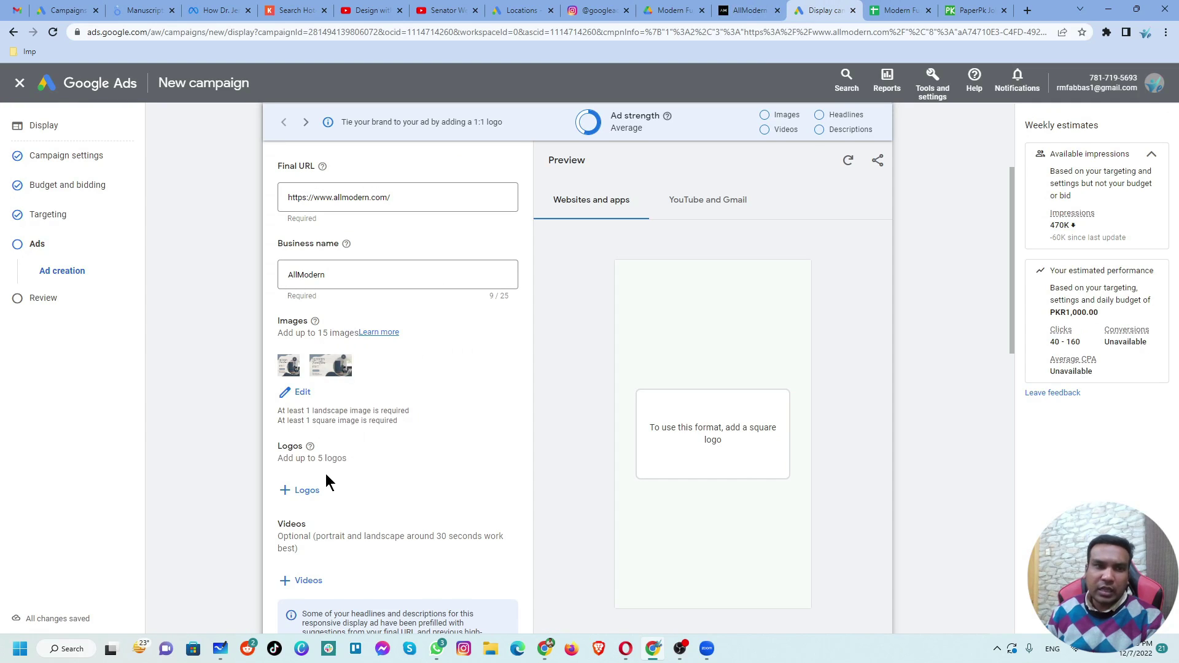
Add the 180 × 180 AM logo found on the allmodern.com website to the ad and save it
{"action": "left_click", "coordinate": [307, 490]}
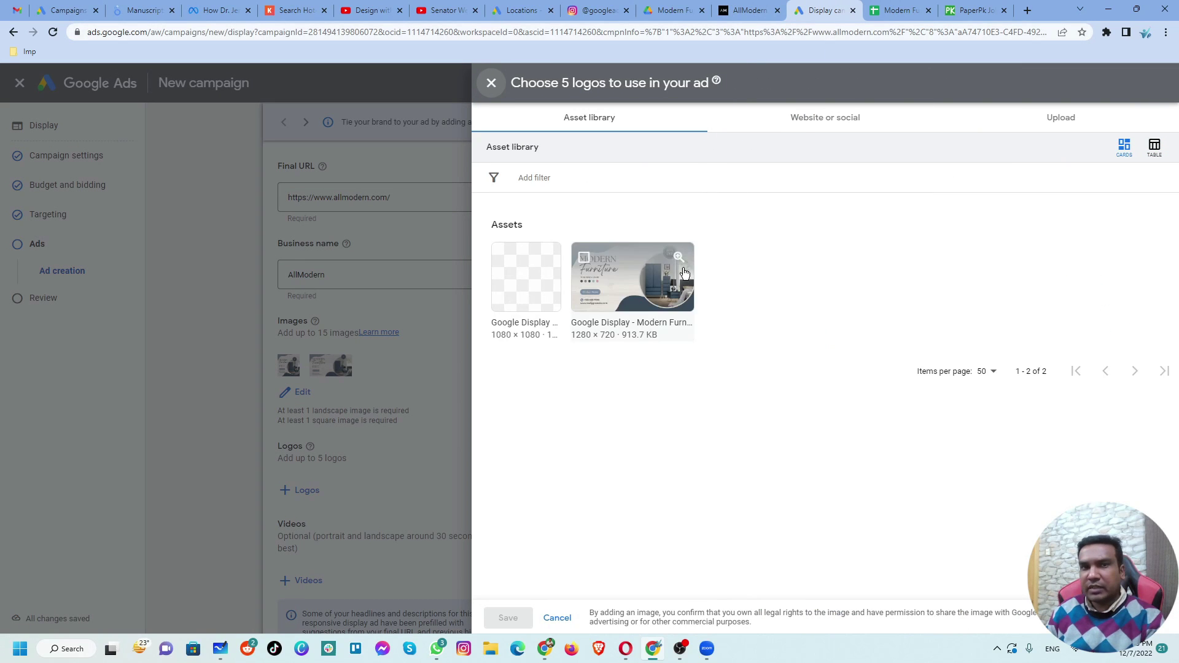
{"action": "left_click", "coordinate": [819, 126]}
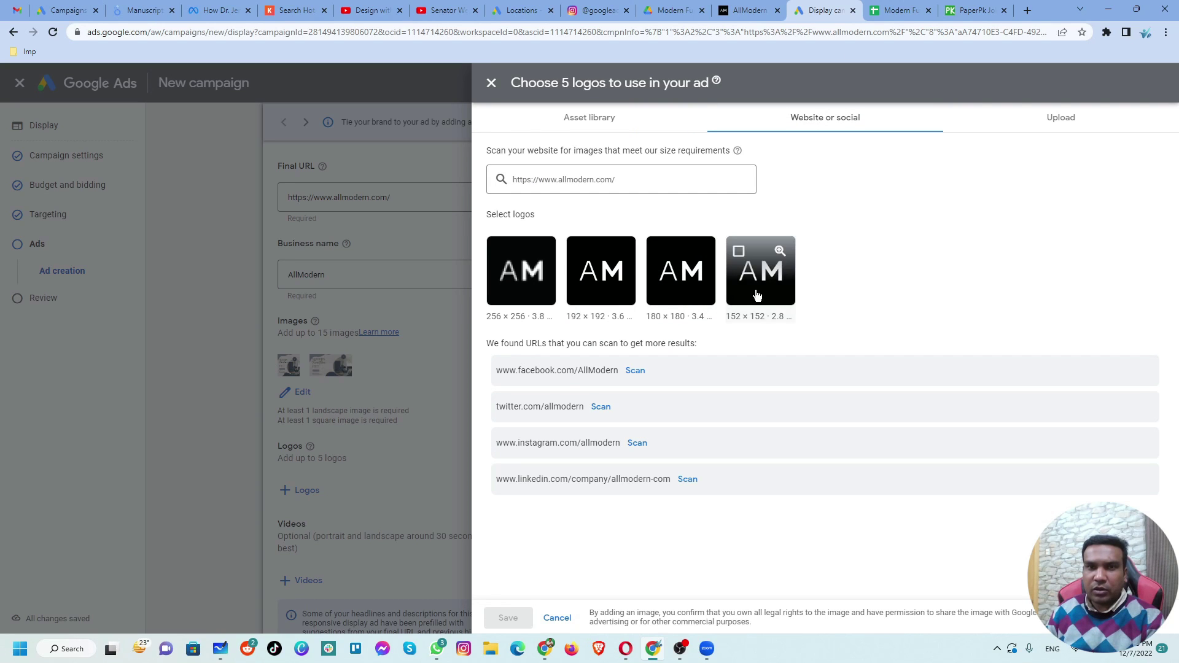
{"action": "left_click", "coordinate": [589, 117]}
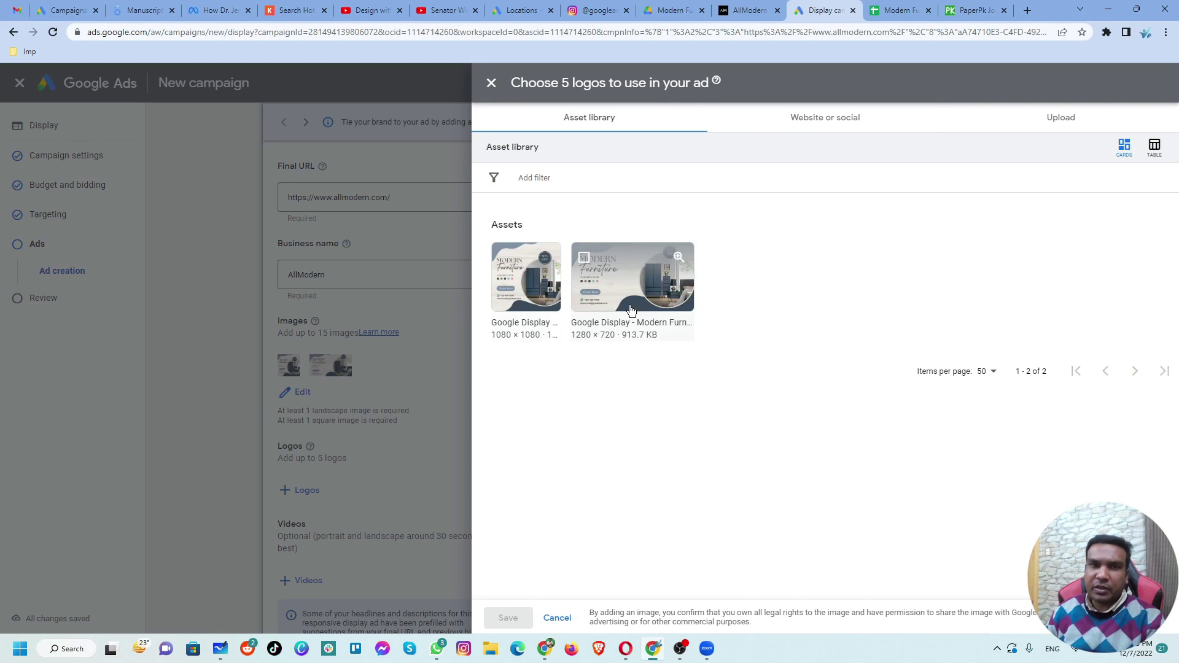
{"action": "left_click", "coordinate": [847, 119]}
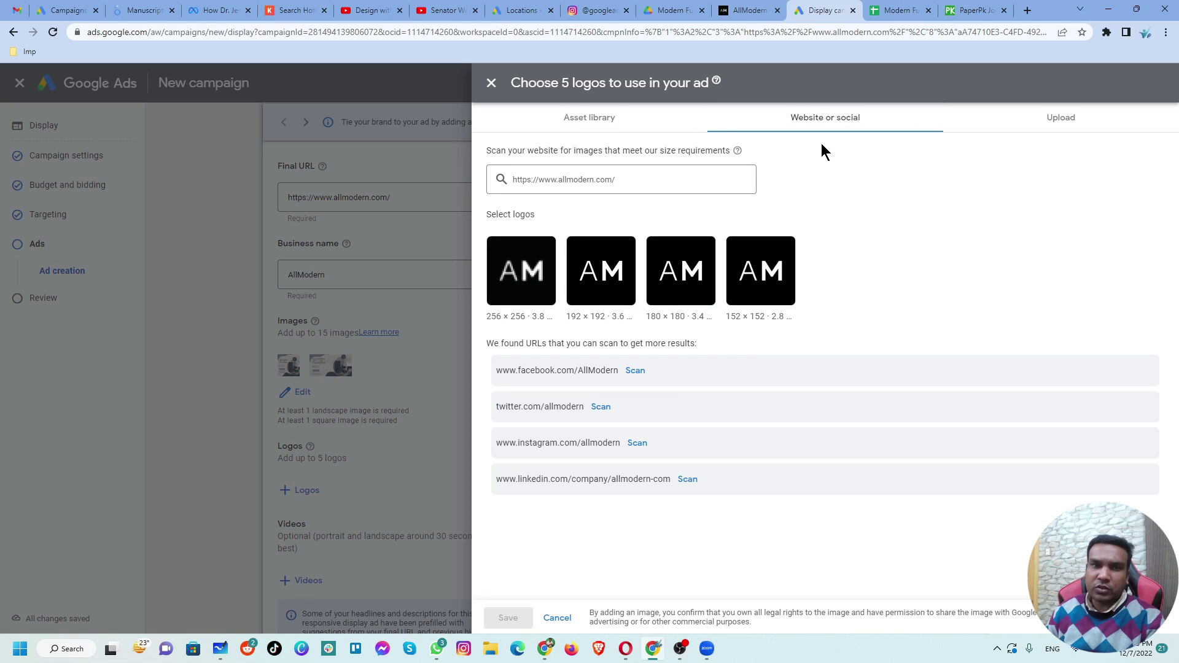
{"action": "left_click", "coordinate": [677, 291]}
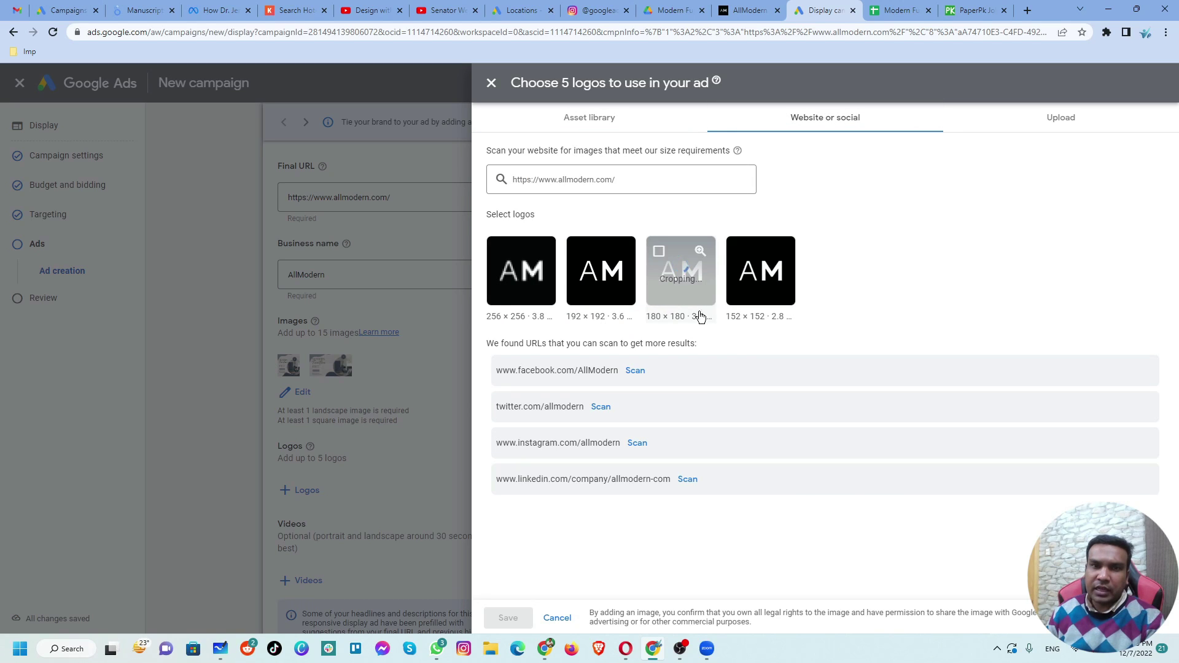
{"action": "left_click", "coordinate": [508, 618]}
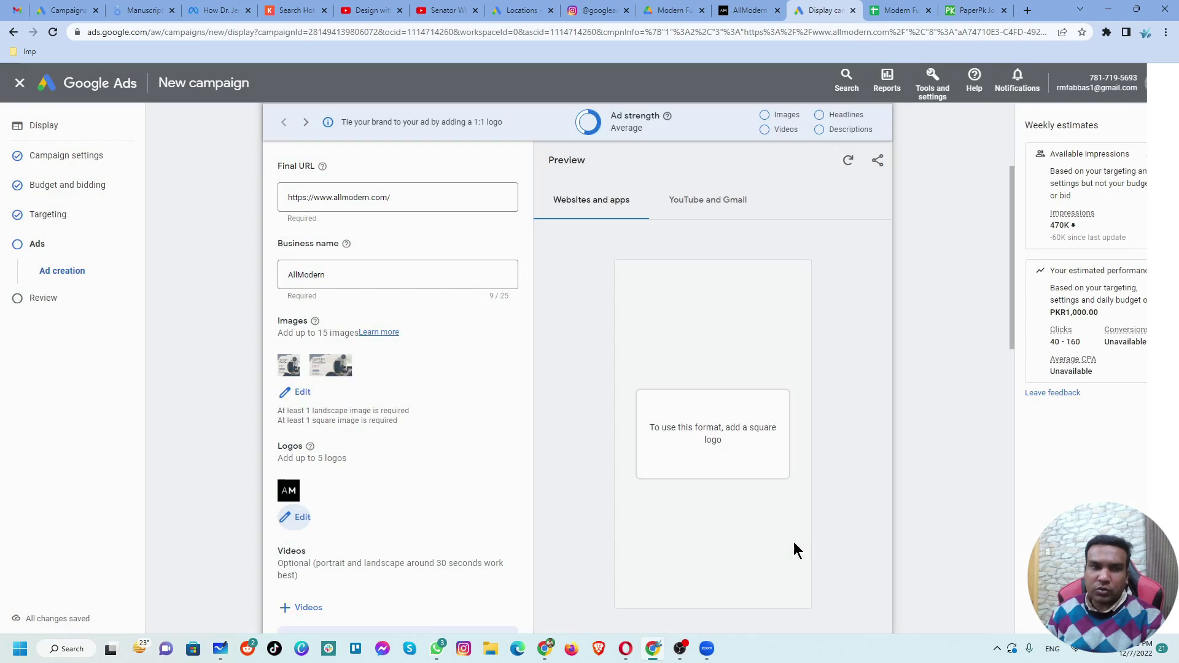
Review the ad's images and logo together with the example ad preview
{"action": "scroll", "coordinate": [472, 474], "scroll_direction": "down", "scroll_amount": 3}
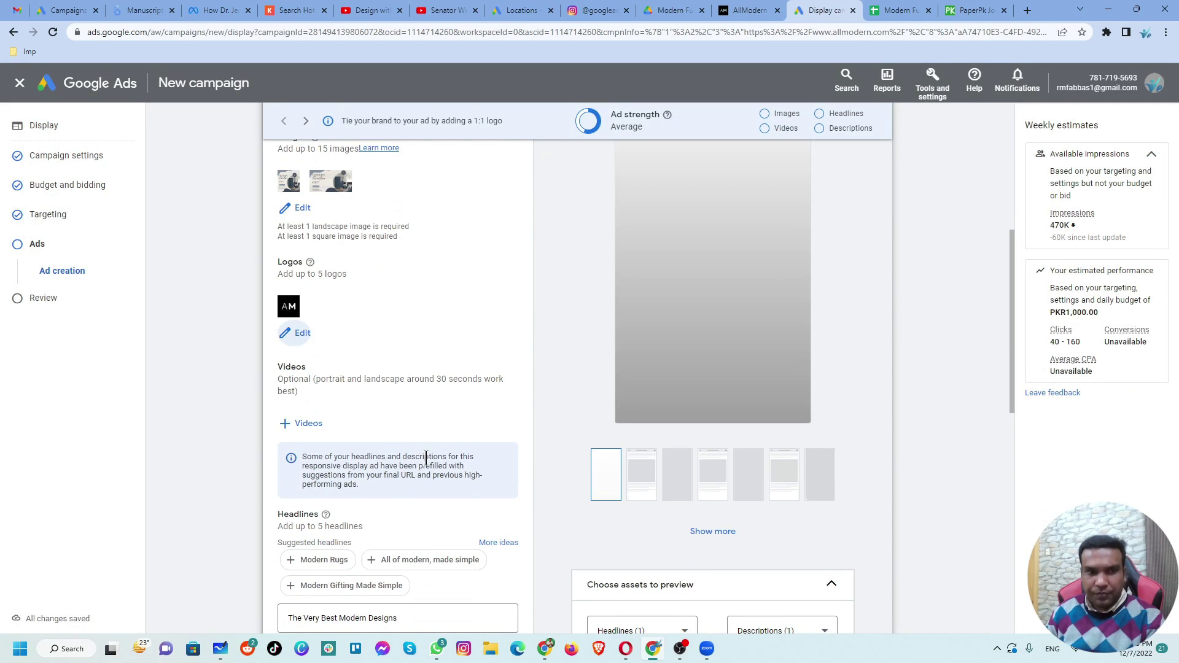
{"action": "scroll", "coordinate": [324, 440], "scroll_direction": "up", "scroll_amount": 2}
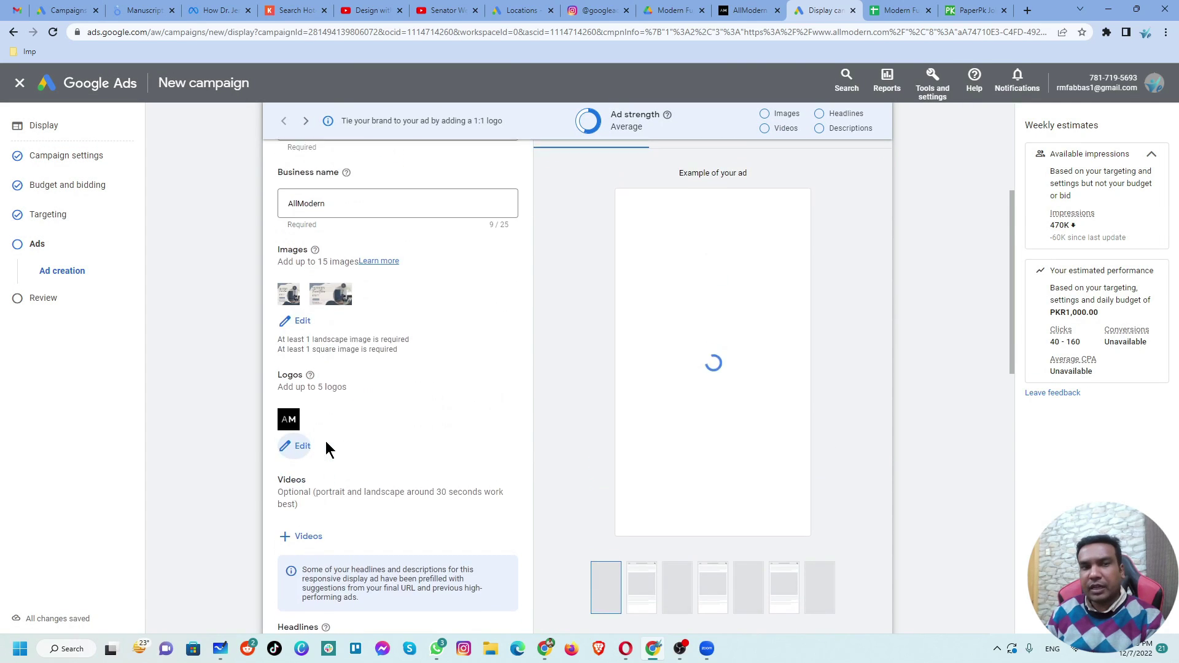
{"action": "scroll", "coordinate": [351, 546], "scroll_direction": "down", "scroll_amount": 2}
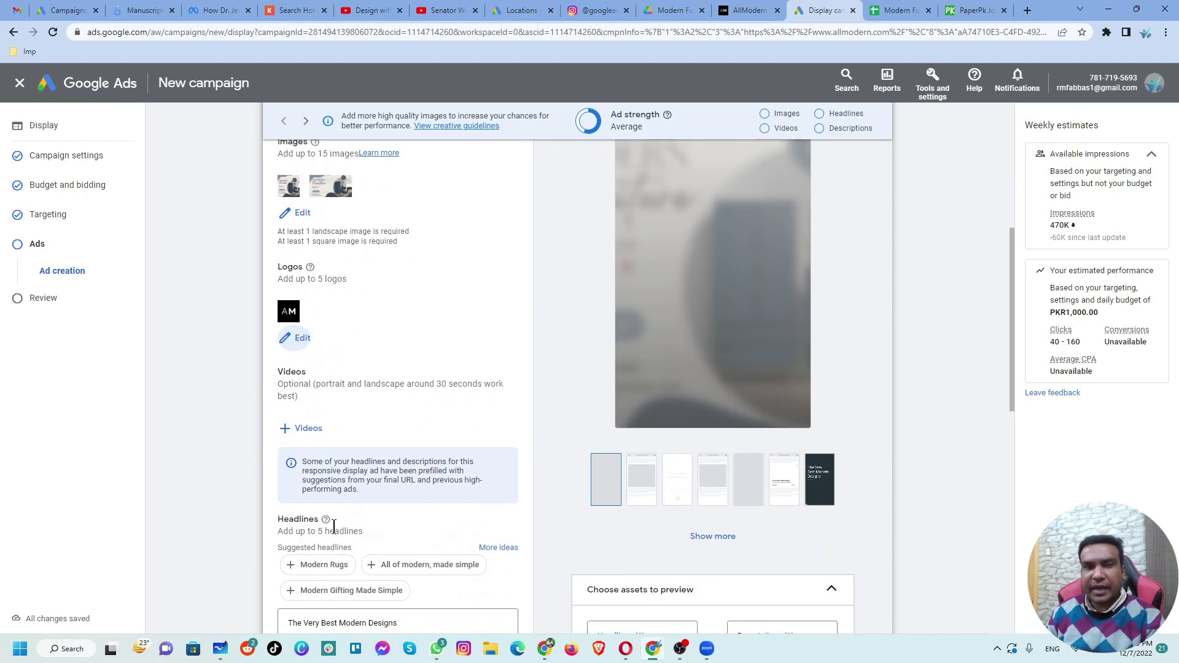
{"action": "scroll", "coordinate": [345, 465], "scroll_direction": "up", "scroll_amount": 1}
{"action": "scroll", "coordinate": [346, 466], "scroll_direction": "up", "scroll_amount": 1}
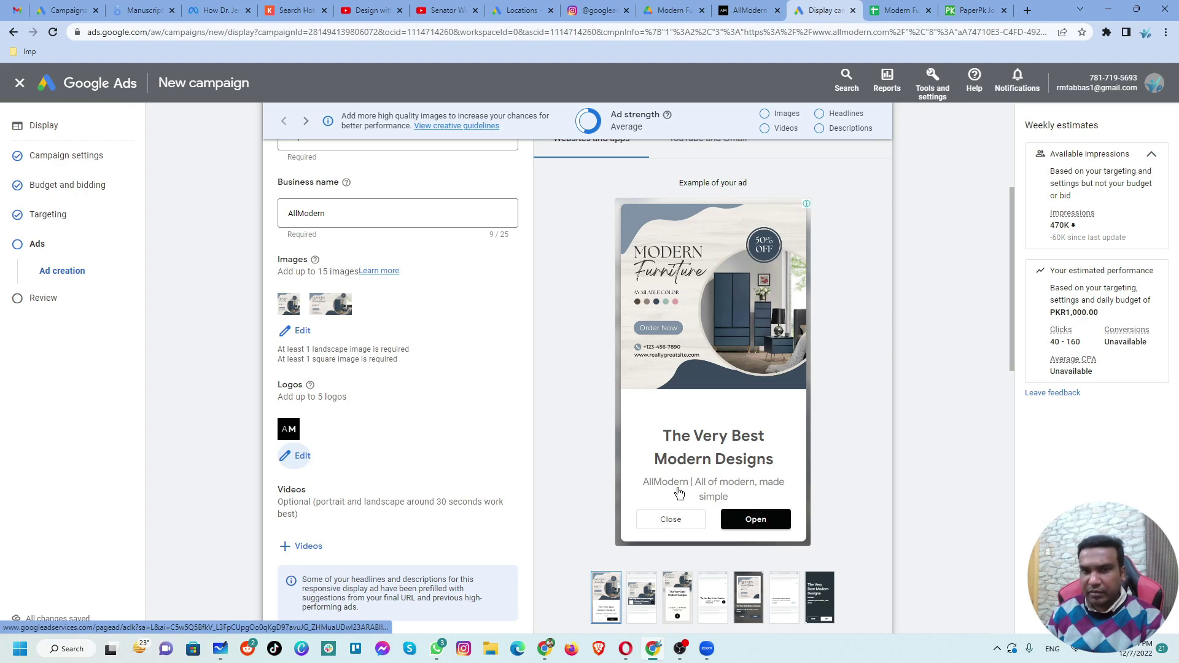
Replace the ad's first headline with "Free Shipping Over $35 Order", copied from the Modern Furniture Display Campaign spreadsheet
{"action": "scroll", "coordinate": [736, 539], "scroll_direction": "down", "scroll_amount": 6}
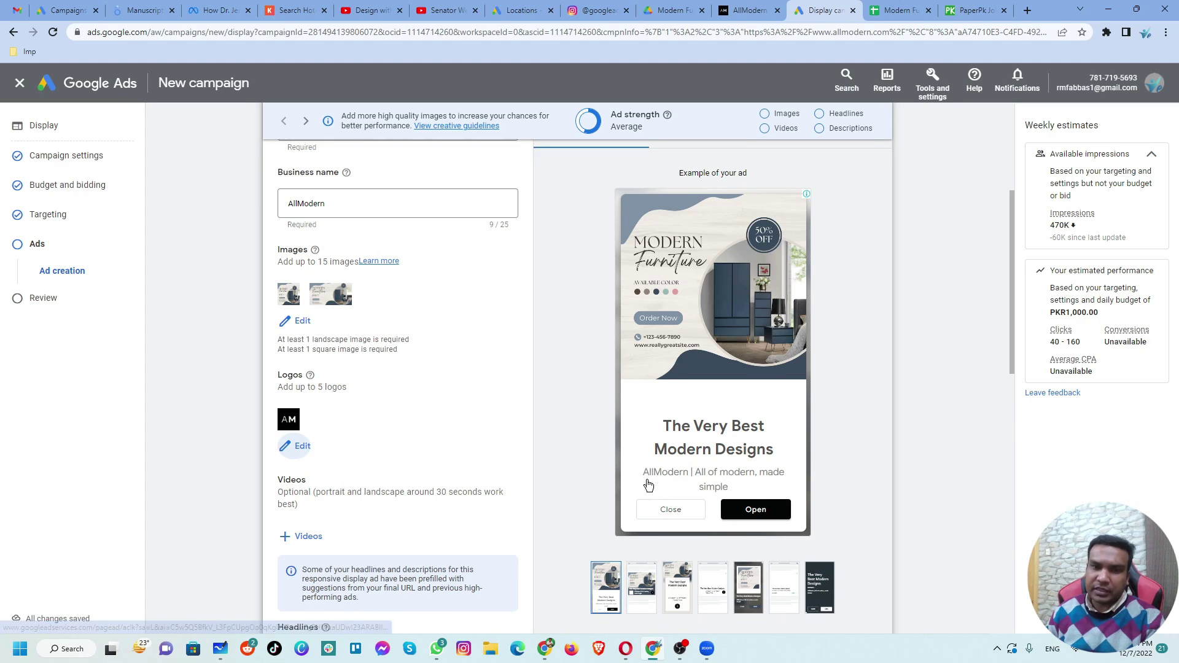
{"action": "left_click", "coordinate": [448, 375]}
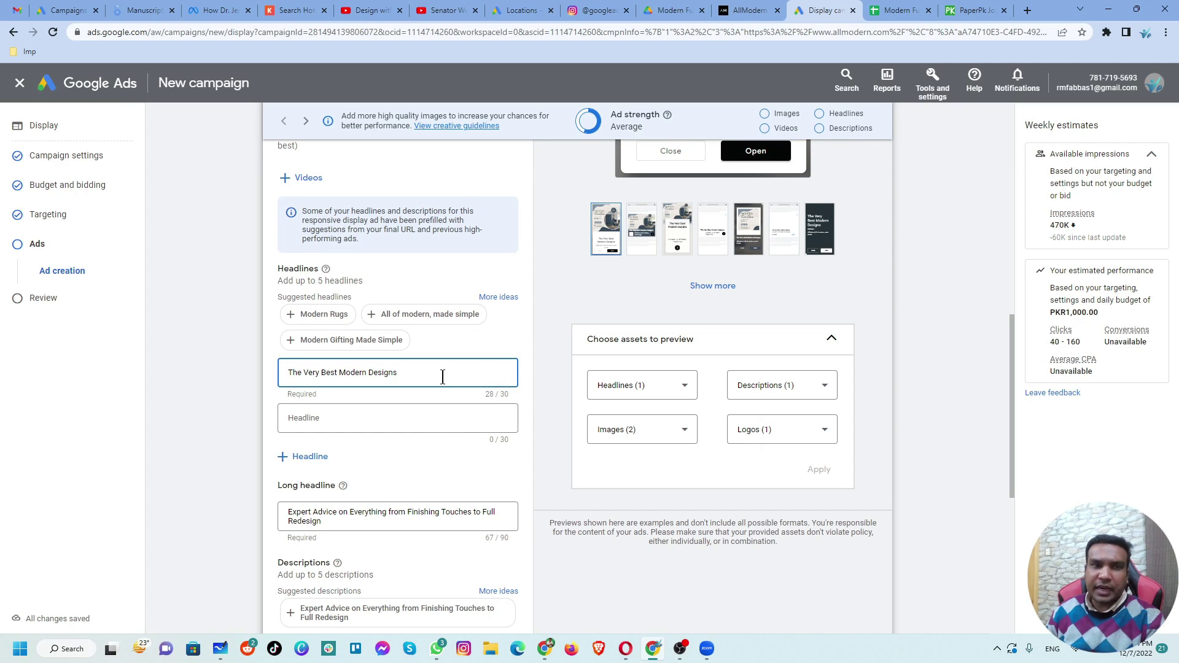
{"action": "left_click", "coordinate": [882, 17]}
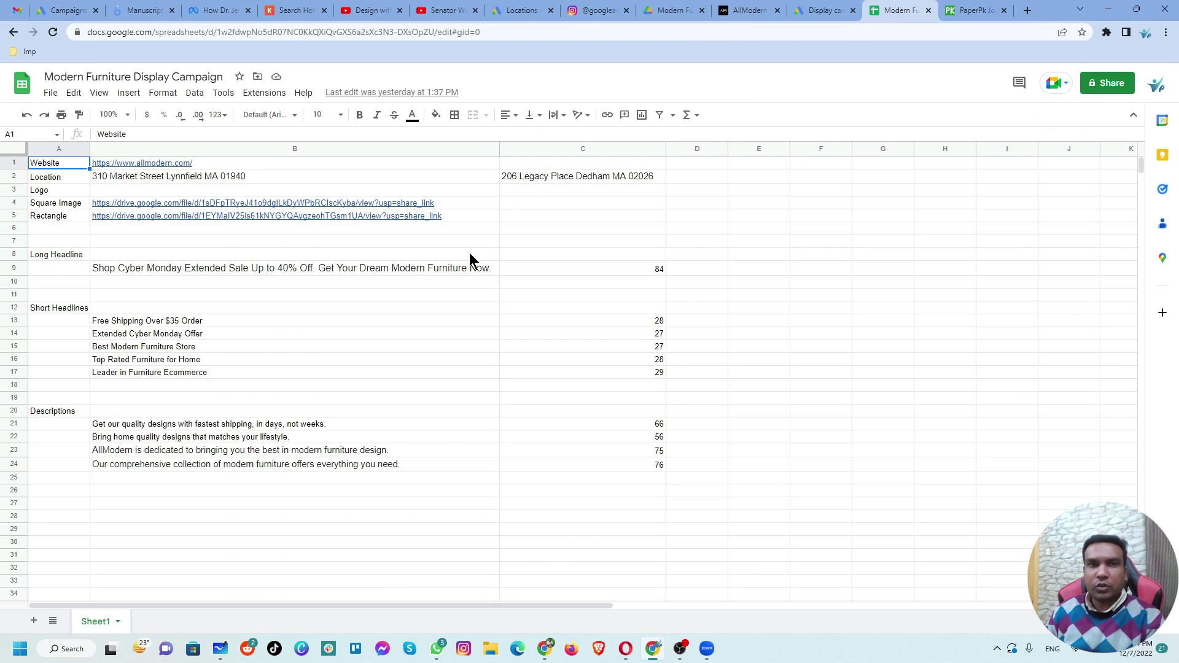
{"action": "left_click", "coordinate": [280, 319]}
{"action": "key", "text": "ctrl+c"}
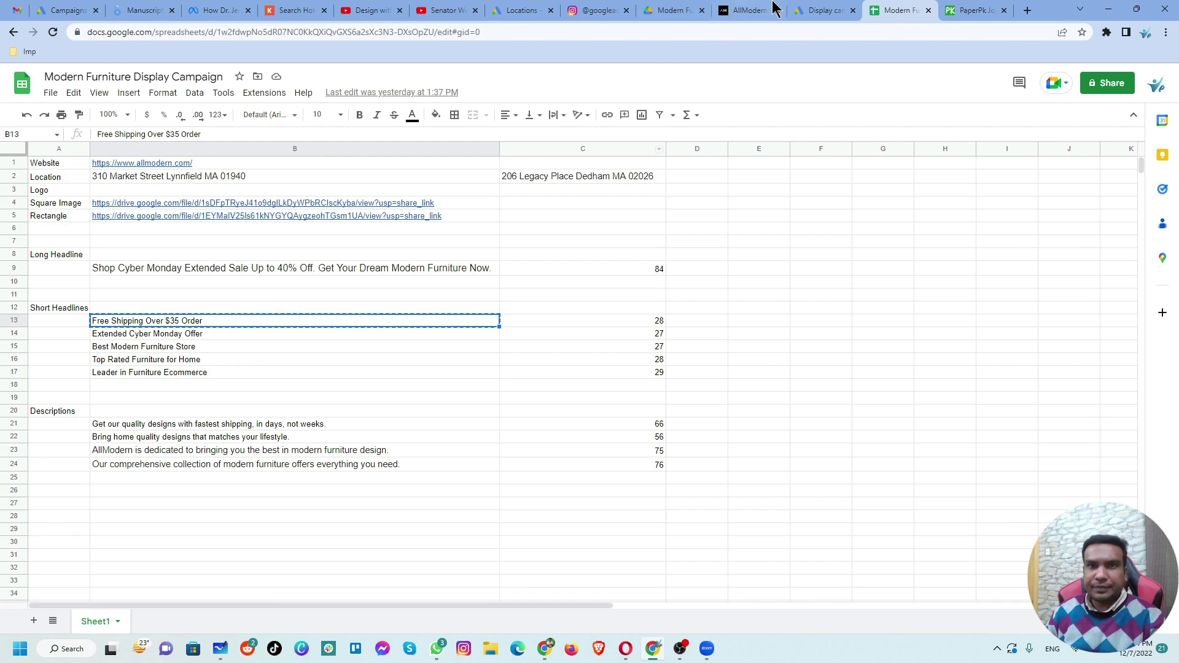
{"action": "left_click", "coordinate": [812, 12]}
{"action": "triple_click", "coordinate": [375, 384]}
{"action": "key", "text": "ctrl+v"}
Copy "Extended Cyber Monday Offer" from the spreadsheet's short headlines into the ad's second headline
{"action": "left_click", "coordinate": [878, 10]}
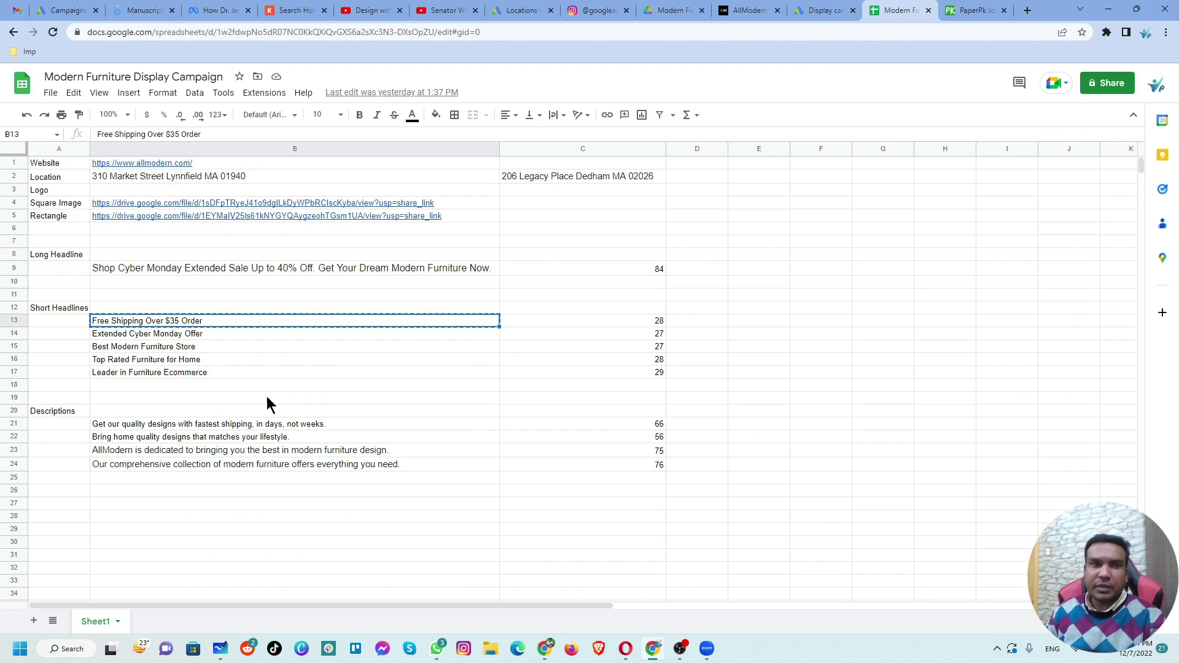
{"action": "left_click", "coordinate": [221, 342]}
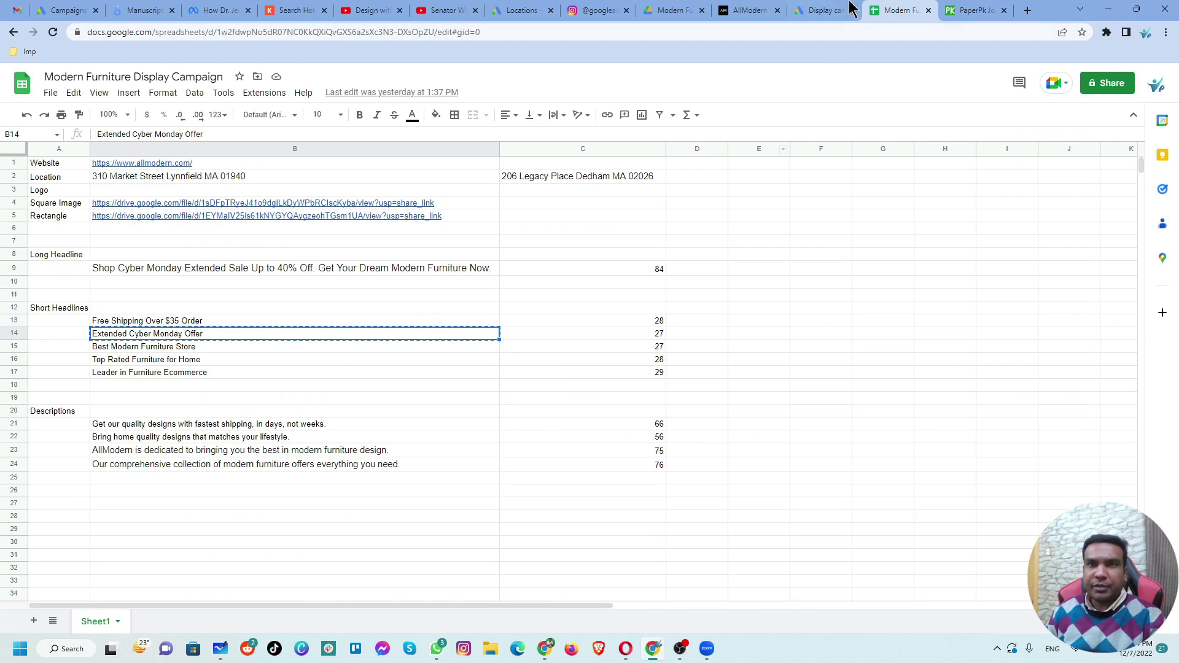
{"action": "left_click", "coordinate": [817, 11]}
{"action": "left_click", "coordinate": [391, 418]}
{"action": "key", "text": "ctrl+v"}
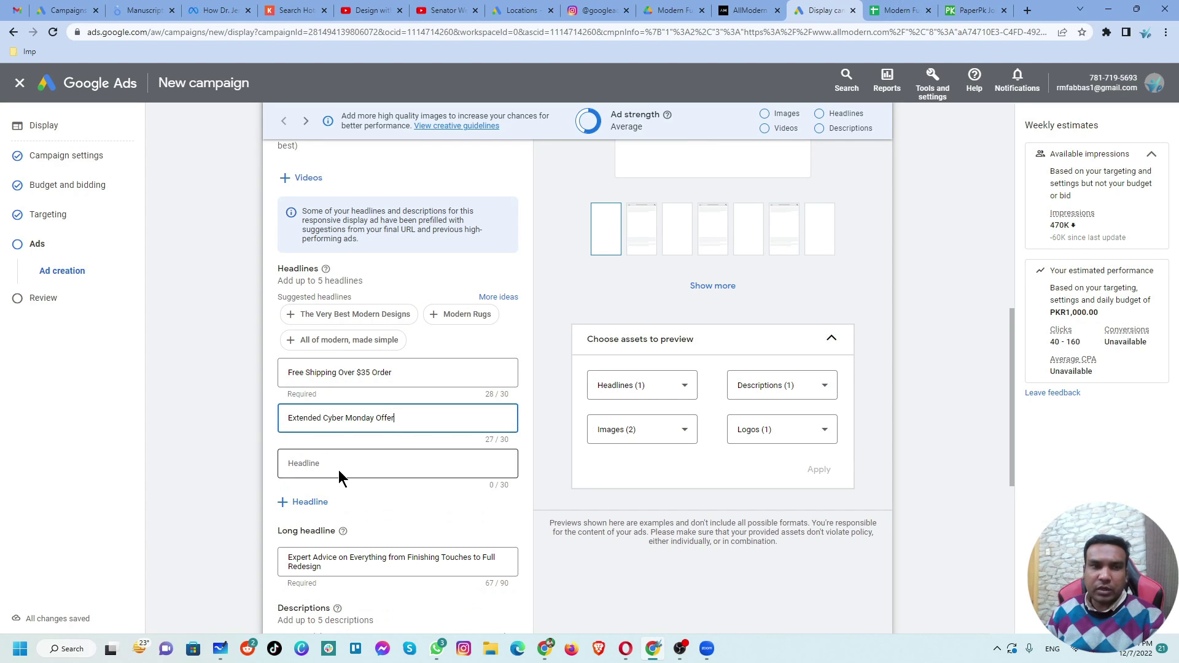
Copy "Best Modern Furniture Store" from the spreadsheet's short headlines into the ad's third headline
{"action": "left_click", "coordinate": [899, 11]}
{"action": "left_click", "coordinate": [322, 346]}
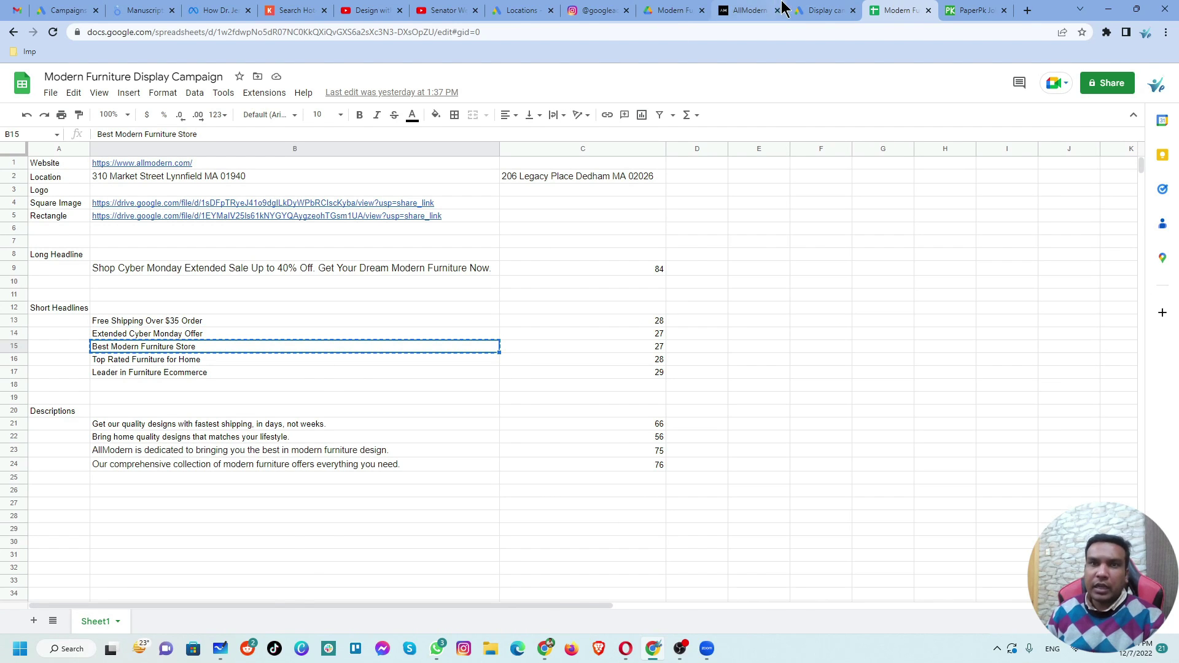
{"action": "left_click", "coordinate": [822, 11]}
{"action": "left_click", "coordinate": [352, 463]}
{"action": "key", "text": "ctrl+v"}
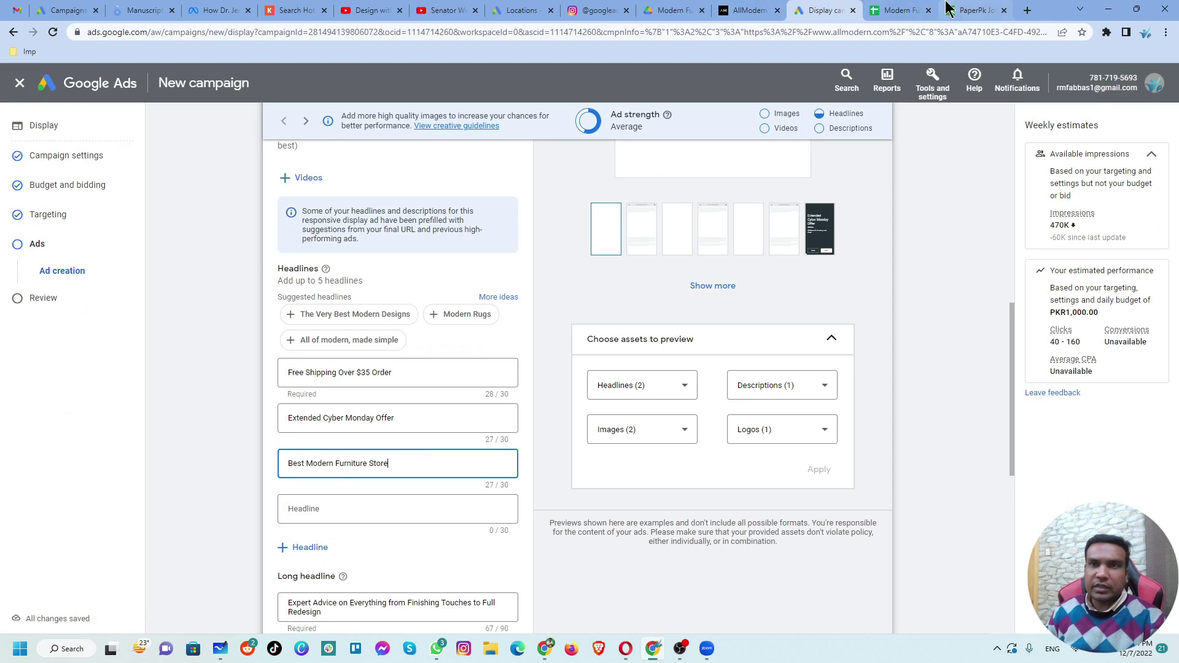
Copy "Top Rated Furniture for Home" from the spreadsheet's short headlines into the ad's fourth headline
{"action": "left_click", "coordinate": [895, 10]}
{"action": "left_click", "coordinate": [278, 364]}
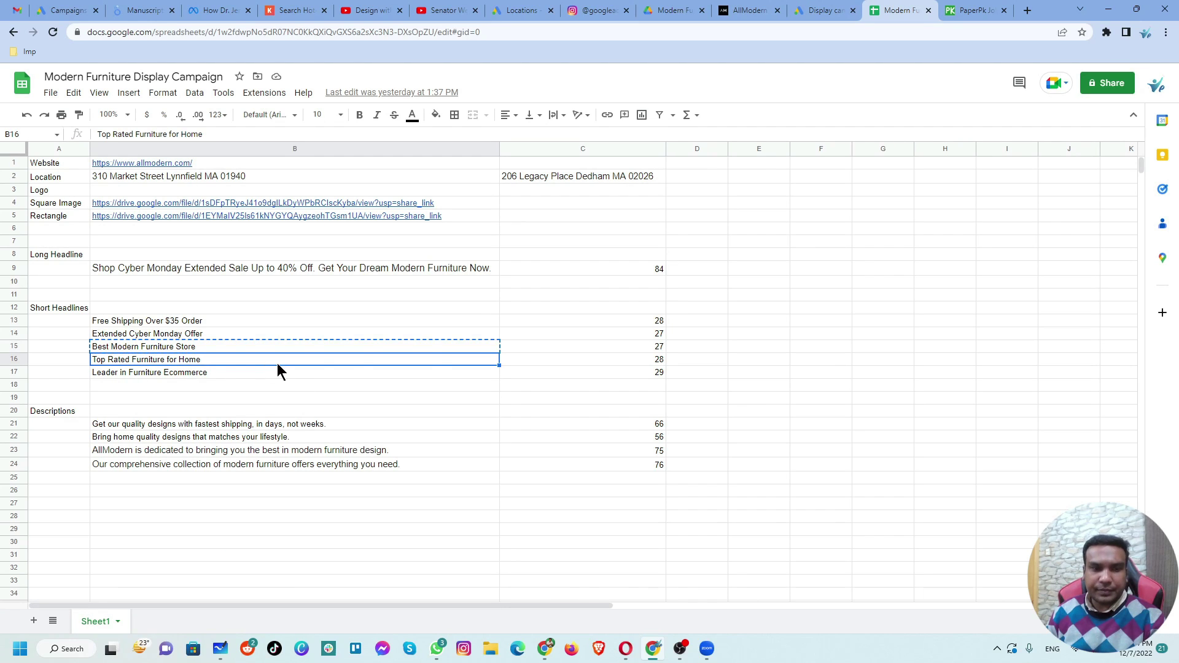
{"action": "left_click", "coordinate": [822, 10]}
{"action": "left_click", "coordinate": [388, 509]}
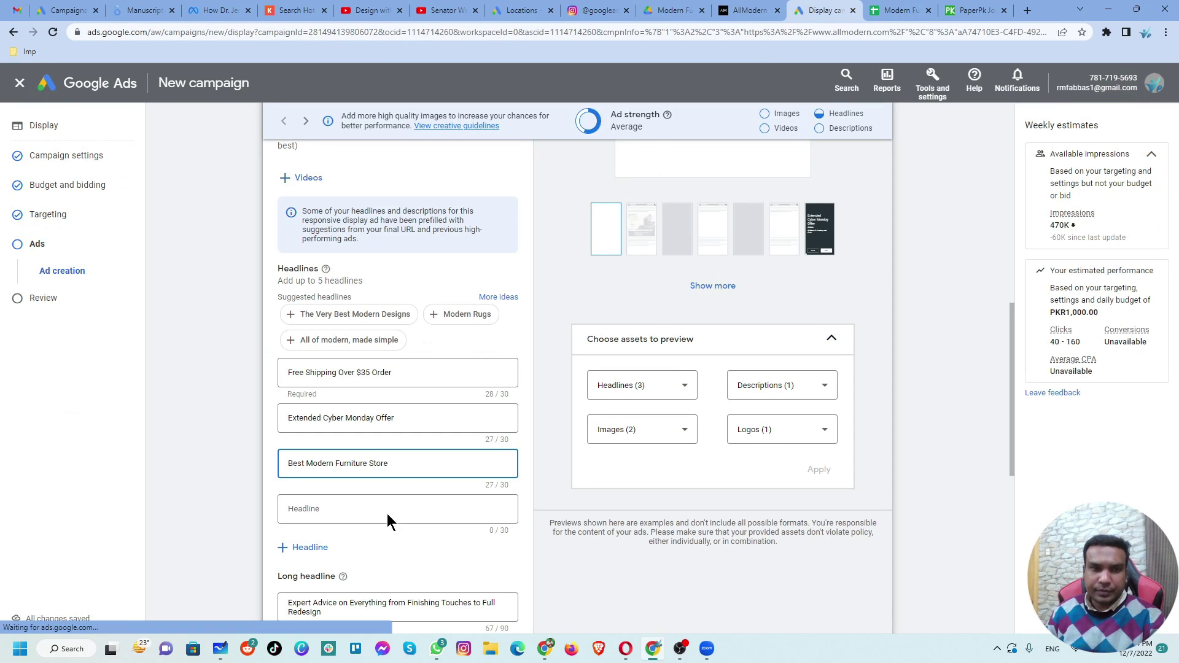
{"action": "key", "text": "ctrl+v"}
Copy "Leader in Furniture Ecommerce" from the spreadsheet's short headlines into the ad's fifth headline
{"action": "left_click", "coordinate": [892, 10]}
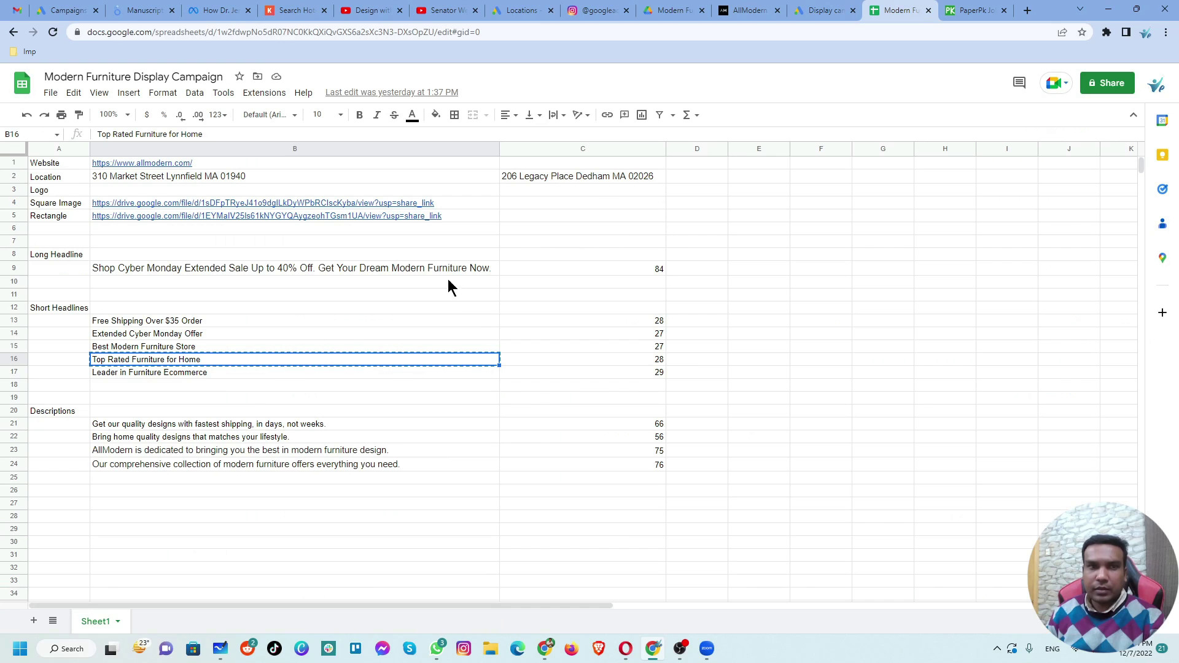
{"action": "left_click", "coordinate": [231, 375]}
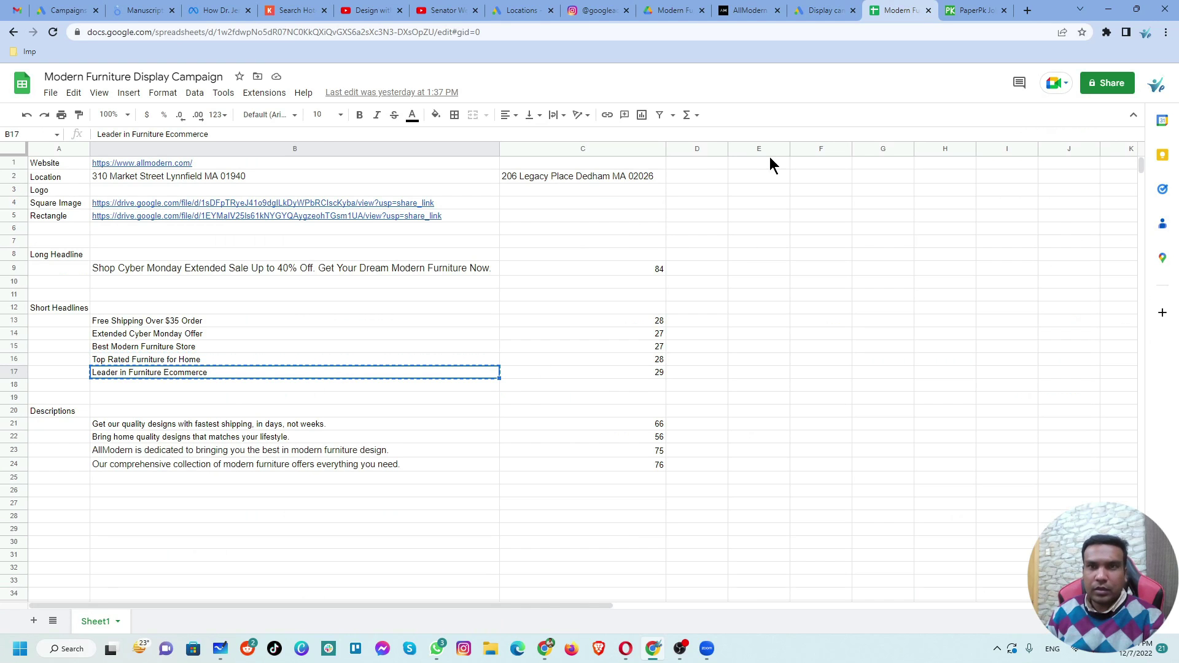
{"action": "left_click", "coordinate": [821, 10]}
{"action": "left_click", "coordinate": [332, 555]}
{"action": "key", "text": "ctrl+v"}
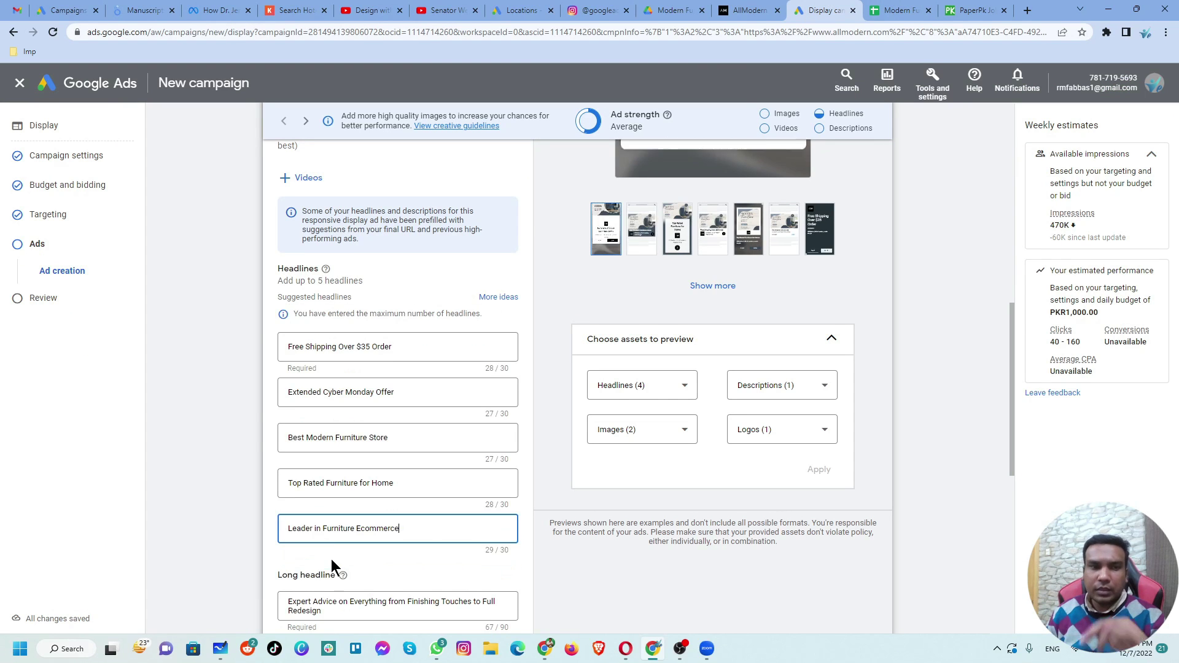
Replace the ad's long headline with the spreadsheet's "Shop Cyber Monday Extended Sale Up to 40% Off. Get Your Dream Modern Furniture Now."
{"action": "scroll", "coordinate": [331, 559], "scroll_direction": "down", "scroll_amount": 3}
{"action": "scroll", "coordinate": [343, 534], "scroll_direction": "down", "scroll_amount": 1}
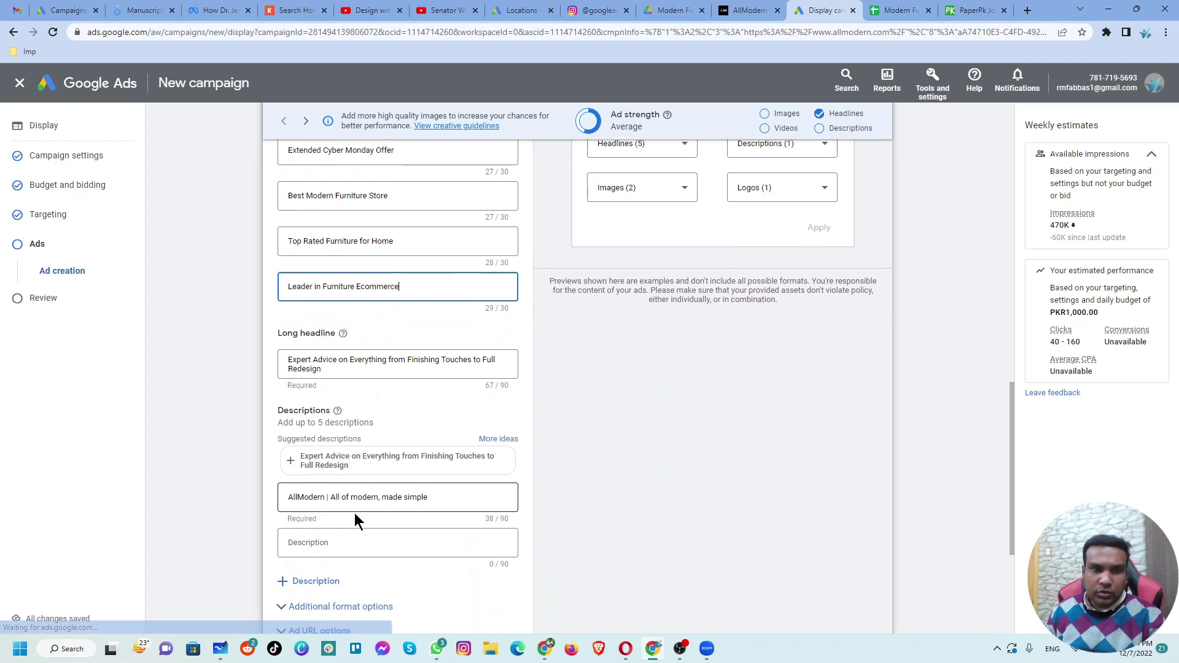
{"action": "left_click", "coordinate": [898, 10]}
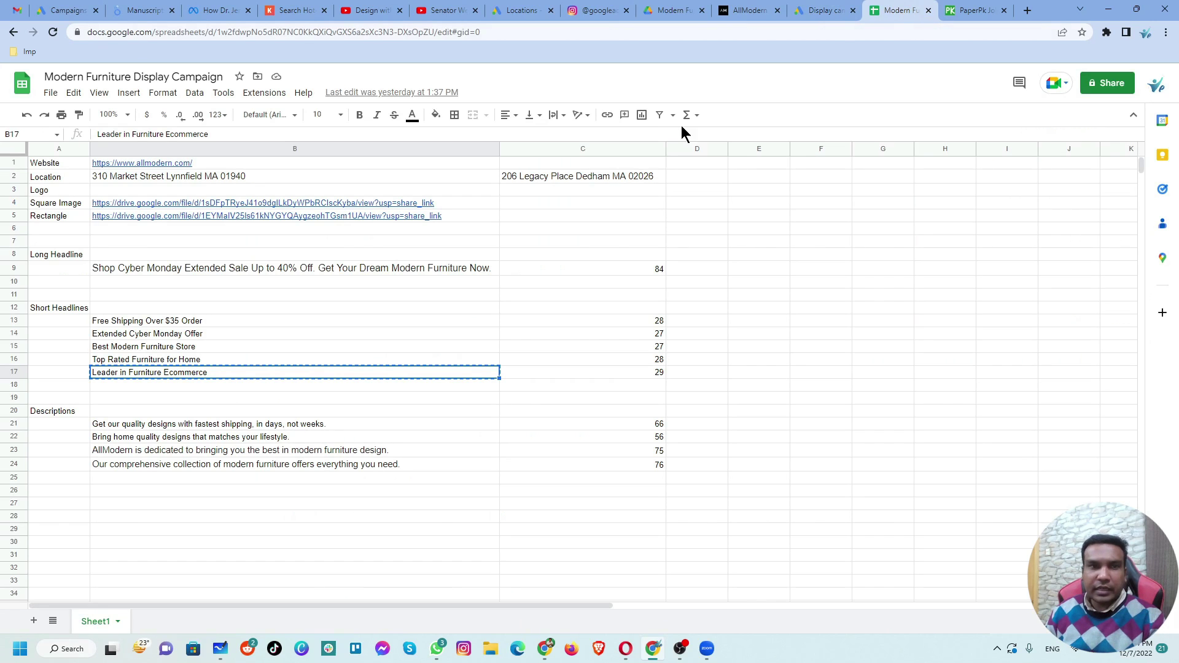
{"action": "left_click", "coordinate": [294, 271]}
{"action": "key", "text": "ctrl+c"}
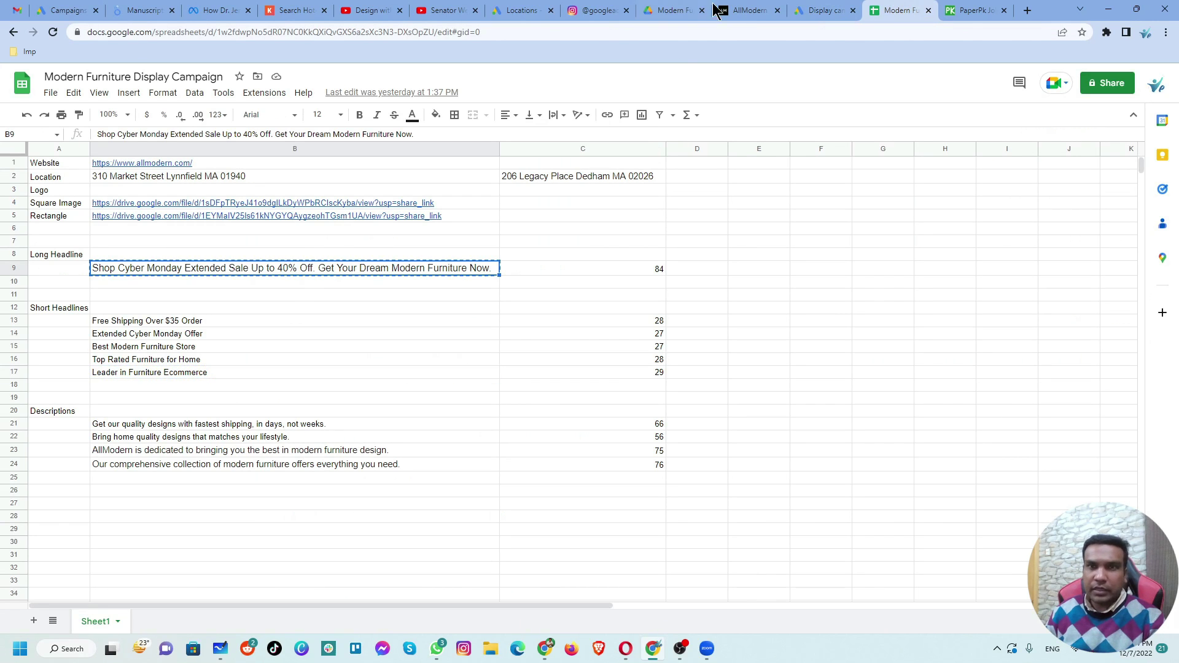
{"action": "left_click", "coordinate": [801, 8]}
{"action": "triple_click", "coordinate": [326, 354]}
{"action": "key", "text": "ctrl+v"}
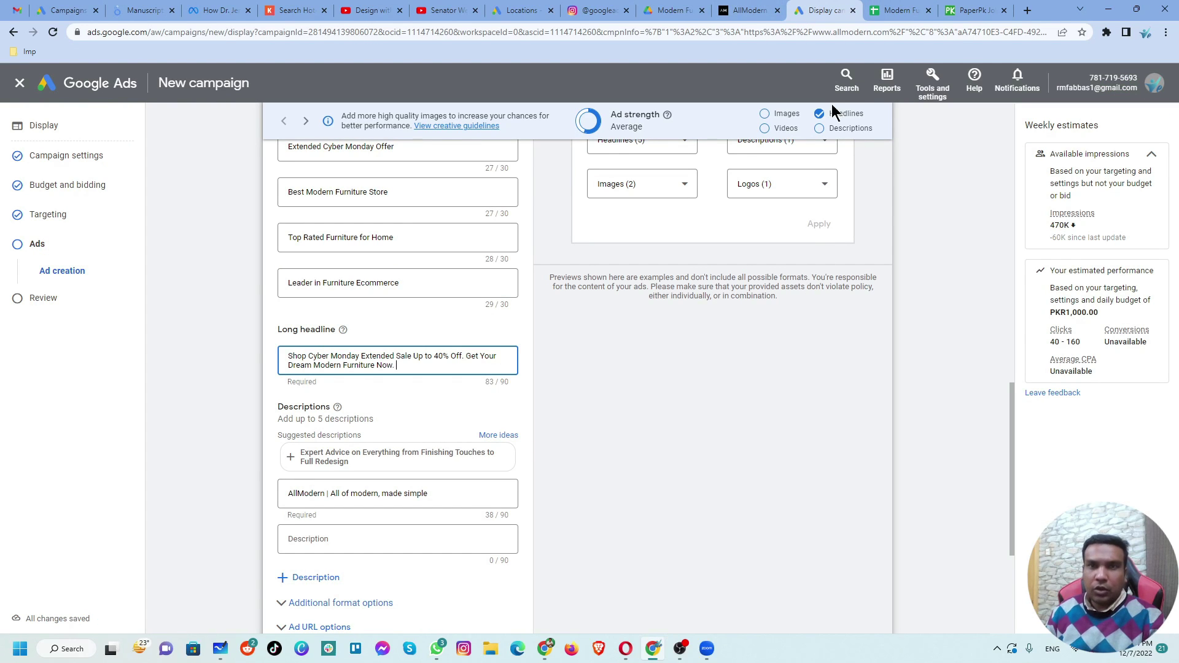
Replace the ad's first description with the spreadsheet's "Get our quality designs with fastest shipping, in days, not weeks."
{"action": "left_click", "coordinate": [897, 10]}
{"action": "left_click", "coordinate": [315, 428]}
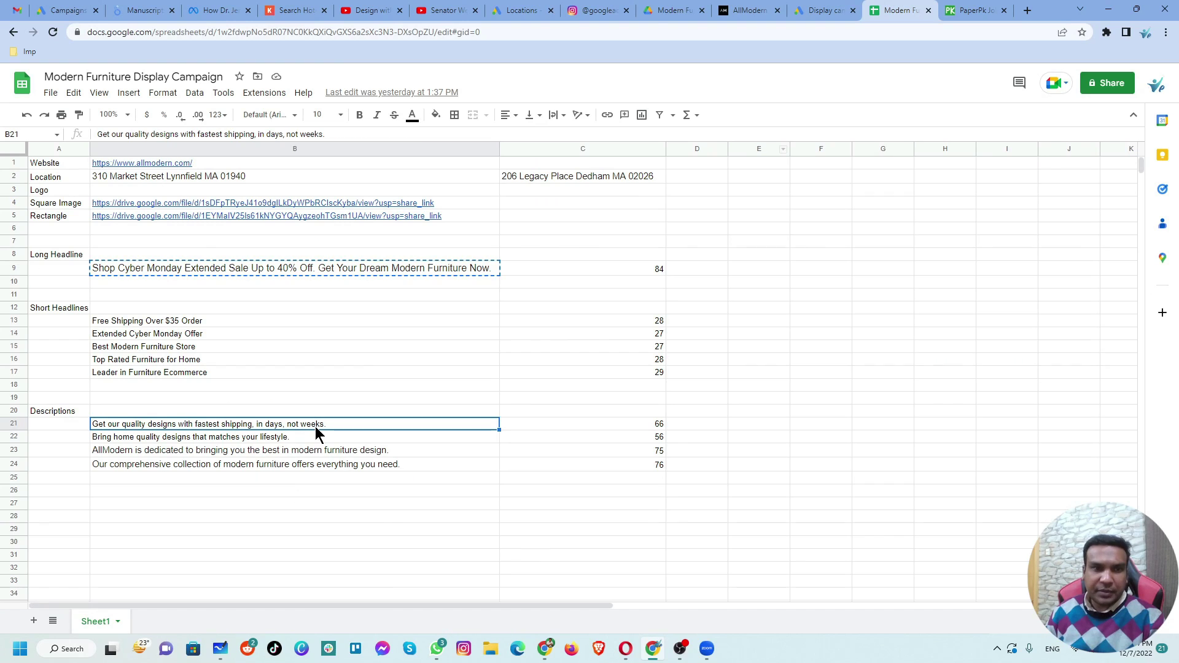
{"action": "left_click", "coordinate": [816, 11]}
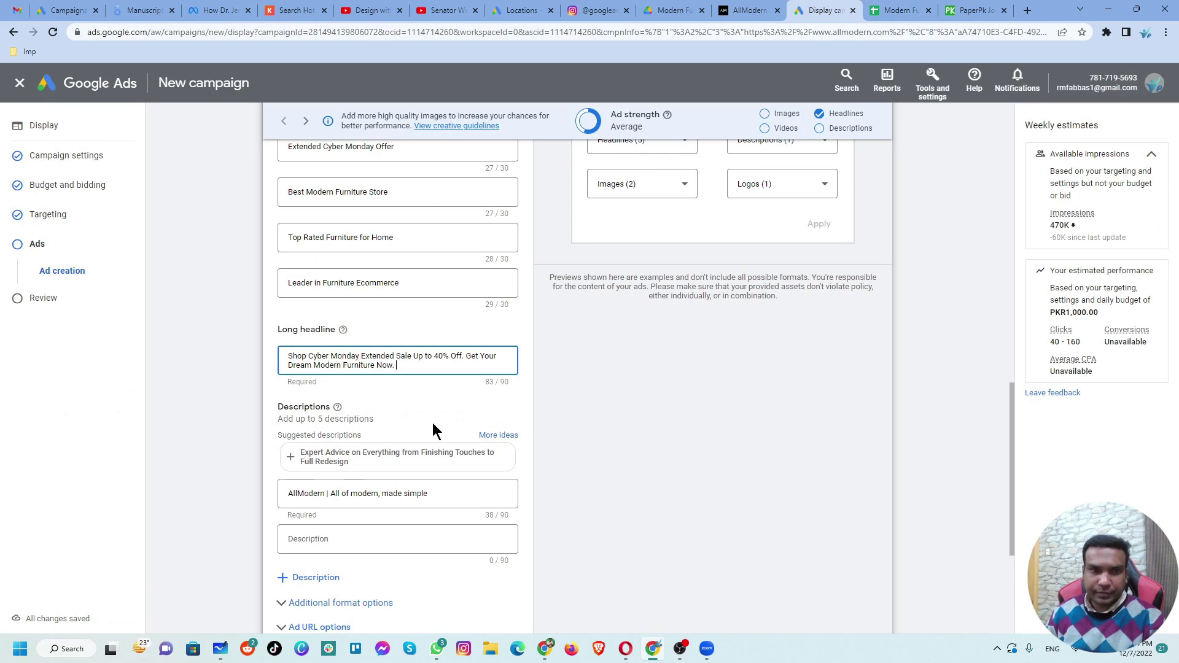
{"action": "left_click", "coordinate": [353, 459]}
{"action": "key", "text": "ctrl+a"}
{"action": "key", "text": "ctrl+v"}
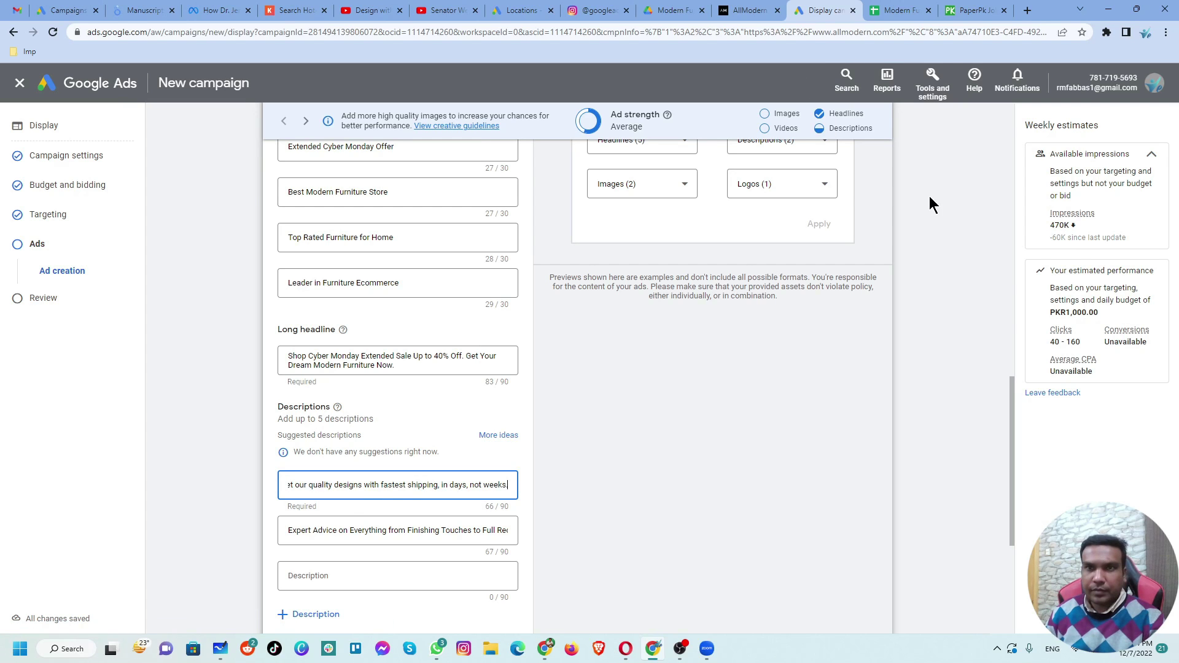
Replace the ad's second description with the spreadsheet's "Bring home quality designs that matches your lifestyle."
{"action": "left_click", "coordinate": [899, 11]}
{"action": "left_click", "coordinate": [385, 438]}
{"action": "left_click", "coordinate": [820, 10]}
{"action": "left_click", "coordinate": [311, 533]}
{"action": "key", "text": "ctrl+a"}
{"action": "key", "text": "ctrl+v"}
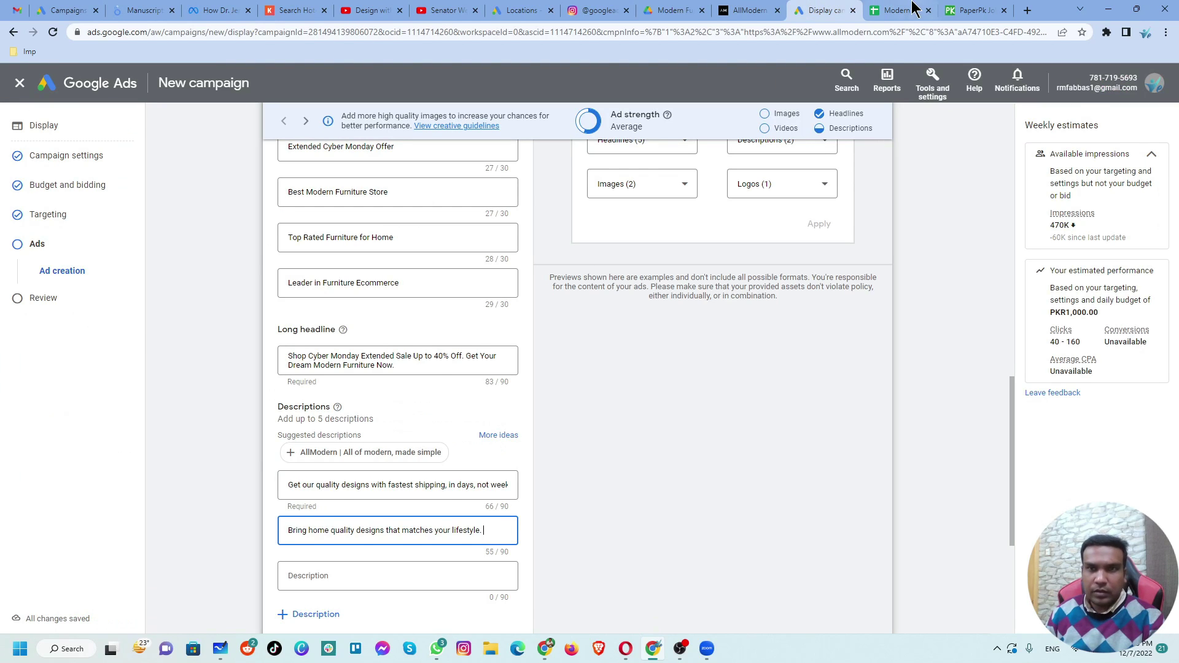
Copy the spreadsheet's "AllModern is dedicated to bringing you the best in modern furniture design." into the ad's third description
{"action": "left_click", "coordinate": [902, 10]}
{"action": "left_click", "coordinate": [409, 452]}
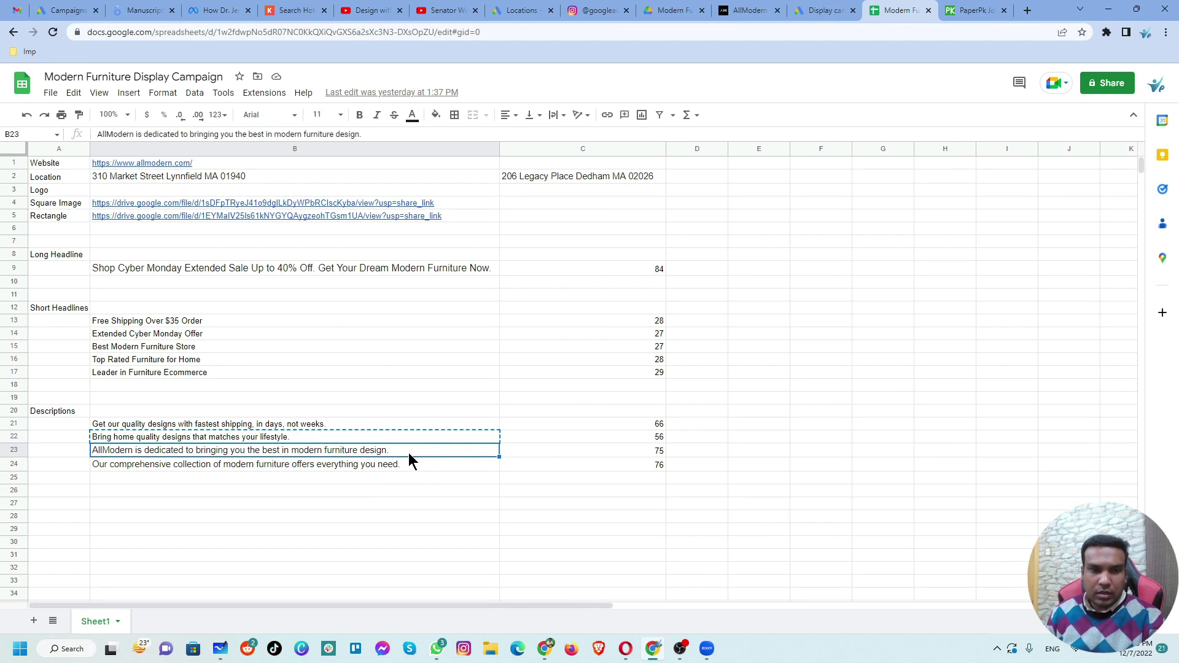
{"action": "left_click", "coordinate": [400, 610]}
{"action": "key", "text": "ctrl+v"}
{"action": "scroll", "coordinate": [556, 529], "scroll_direction": "down", "scroll_amount": 3}
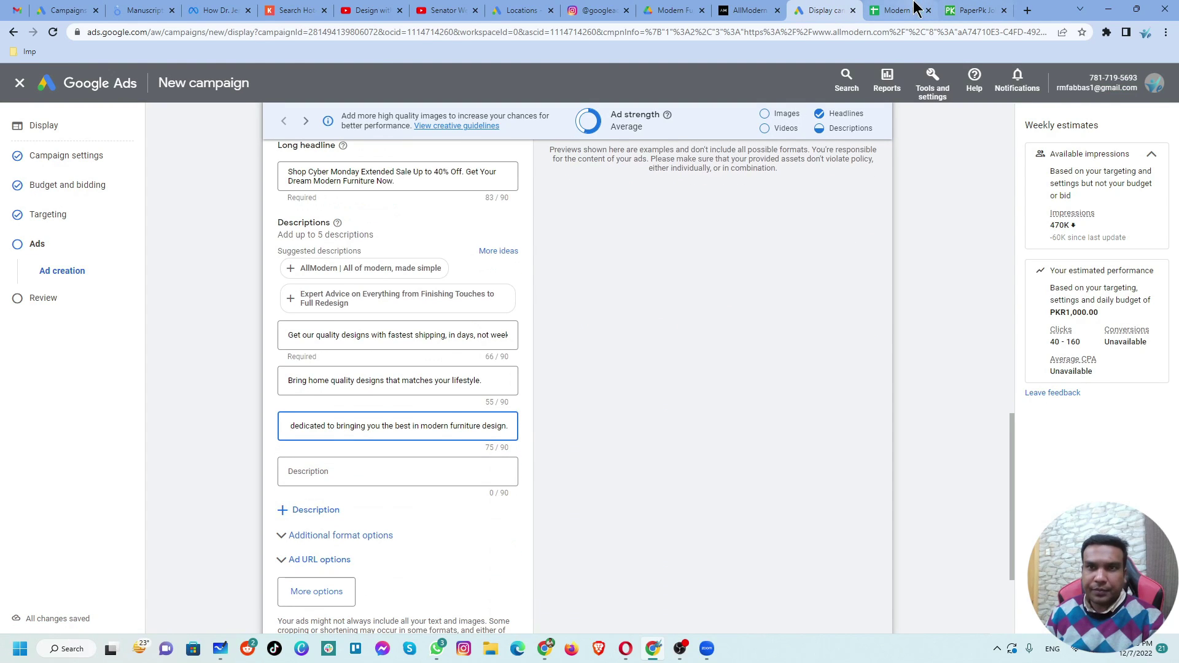
Copy the spreadsheet's "Our comprehensive collection of modern furniture offers everything you need." into the ad's fourth description
{"action": "left_click", "coordinate": [898, 10]}
{"action": "left_click", "coordinate": [353, 466]}
{"action": "key", "text": "ctrl+c"}
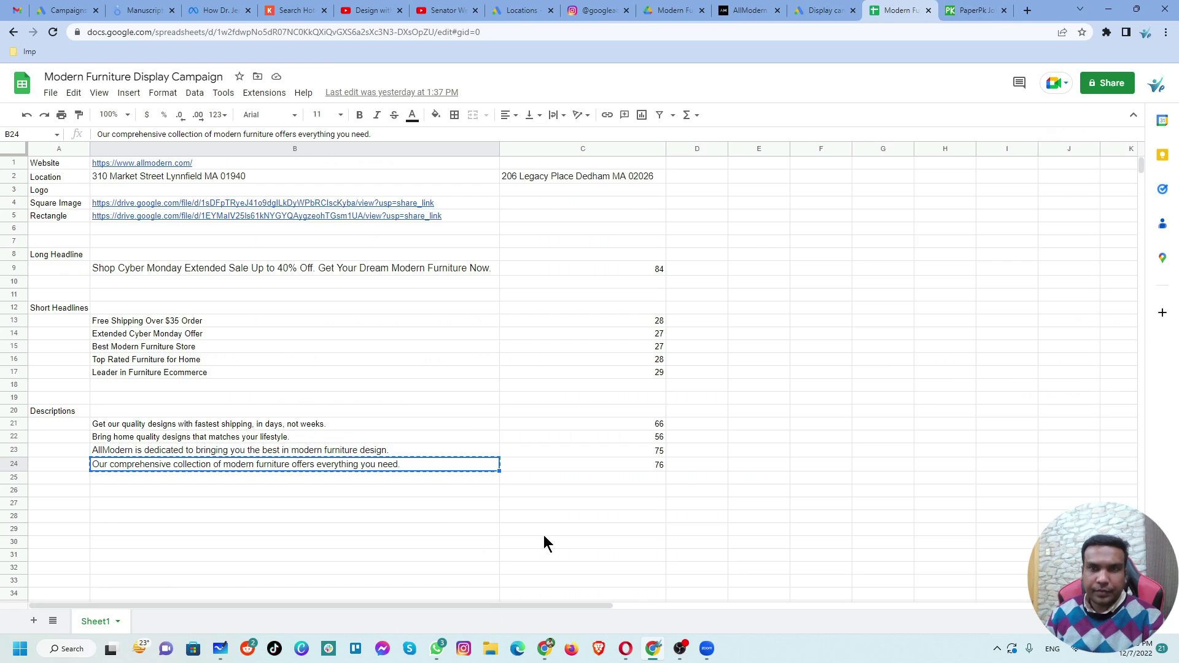
{"action": "left_click", "coordinate": [820, 11]}
{"action": "left_click", "coordinate": [340, 471]}
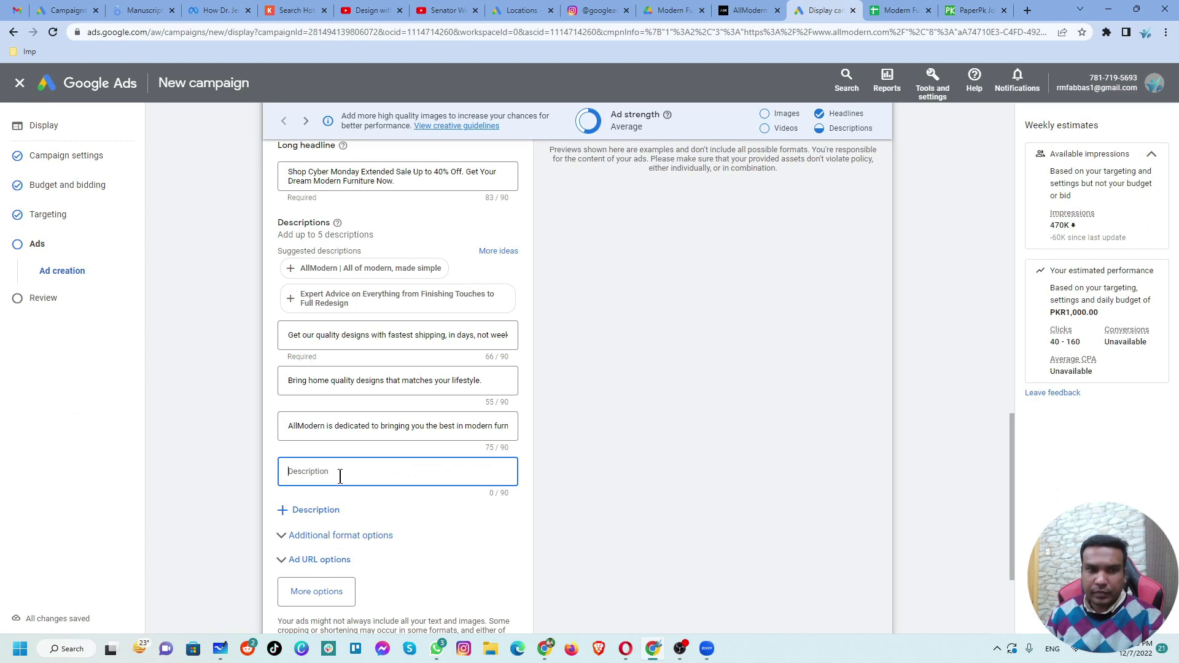
{"action": "key", "text": "ctrl+v"}
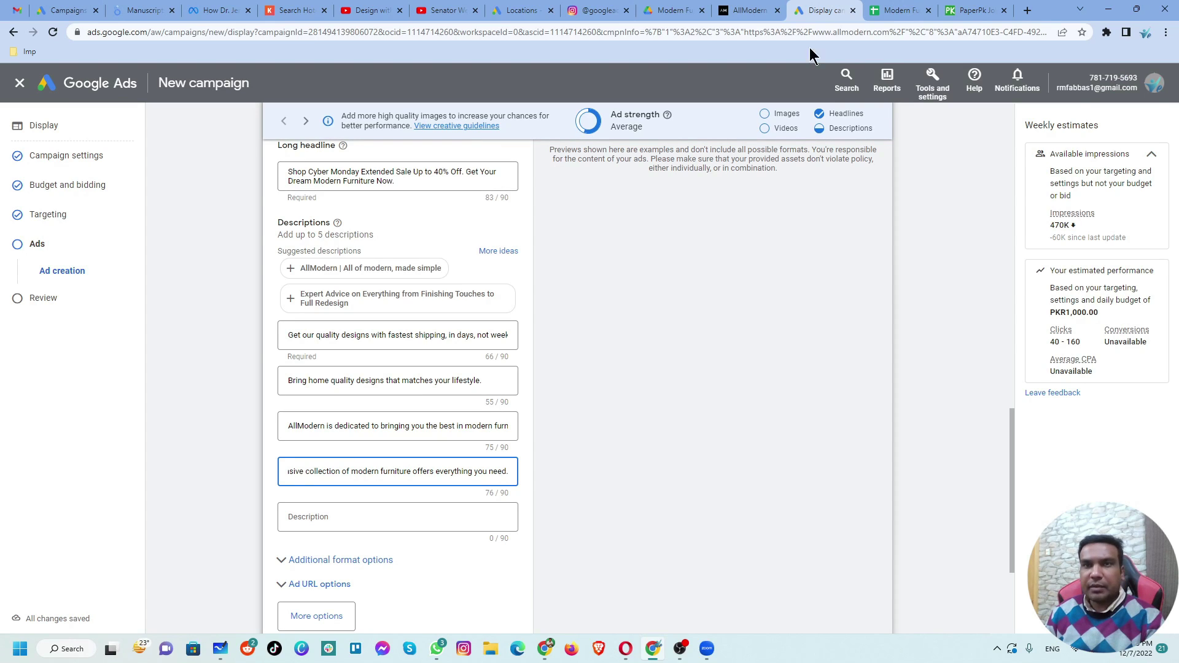
Extend the character-count formula of the spreadsheet's descriptions from cell C24 down to C25
{"action": "left_click", "coordinate": [898, 10]}
{"action": "left_click", "coordinate": [615, 465]}
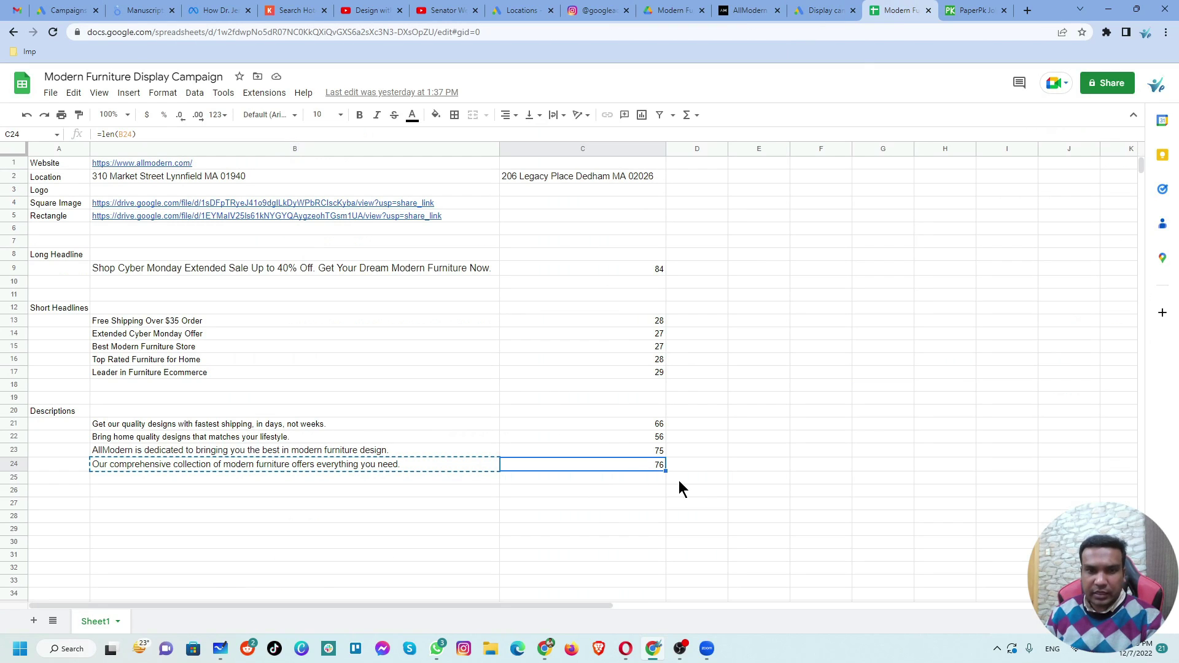
{"action": "left_click_drag", "start_coordinate": [665, 471], "coordinate": [663, 482]}
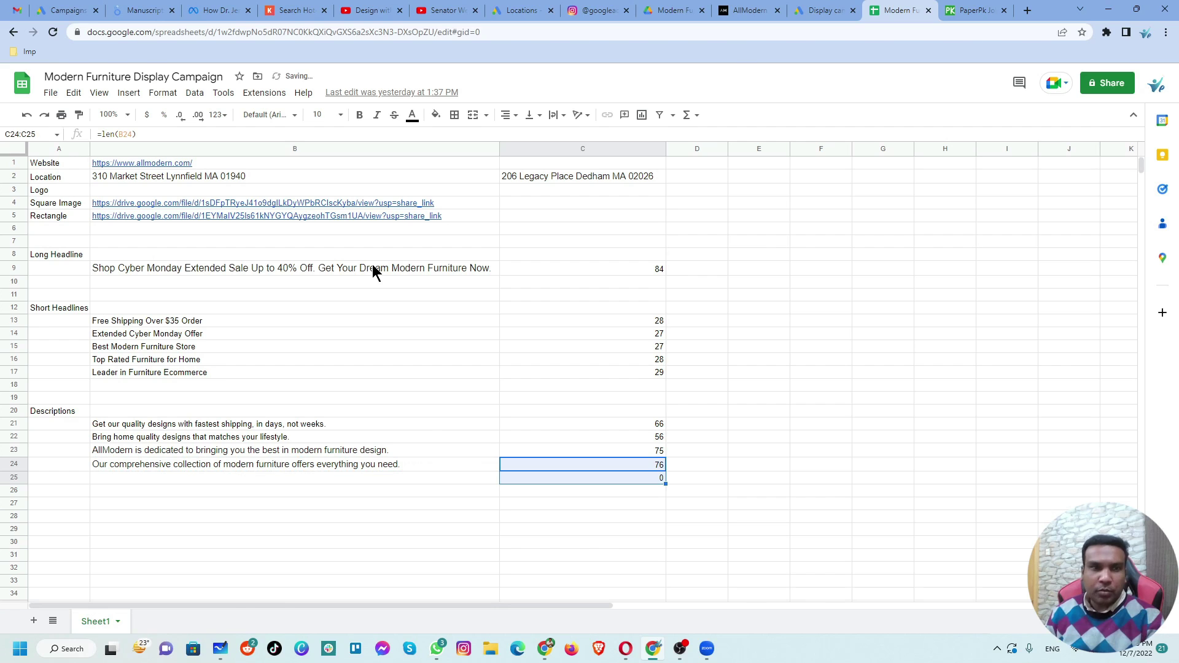
Reuse the spreadsheet's long headline about the Cyber Monday Extended Sale as the ad's fifth description
{"action": "left_click", "coordinate": [372, 264]}
{"action": "key", "text": "ctrl+c"}
{"action": "left_click", "coordinate": [809, 9]}
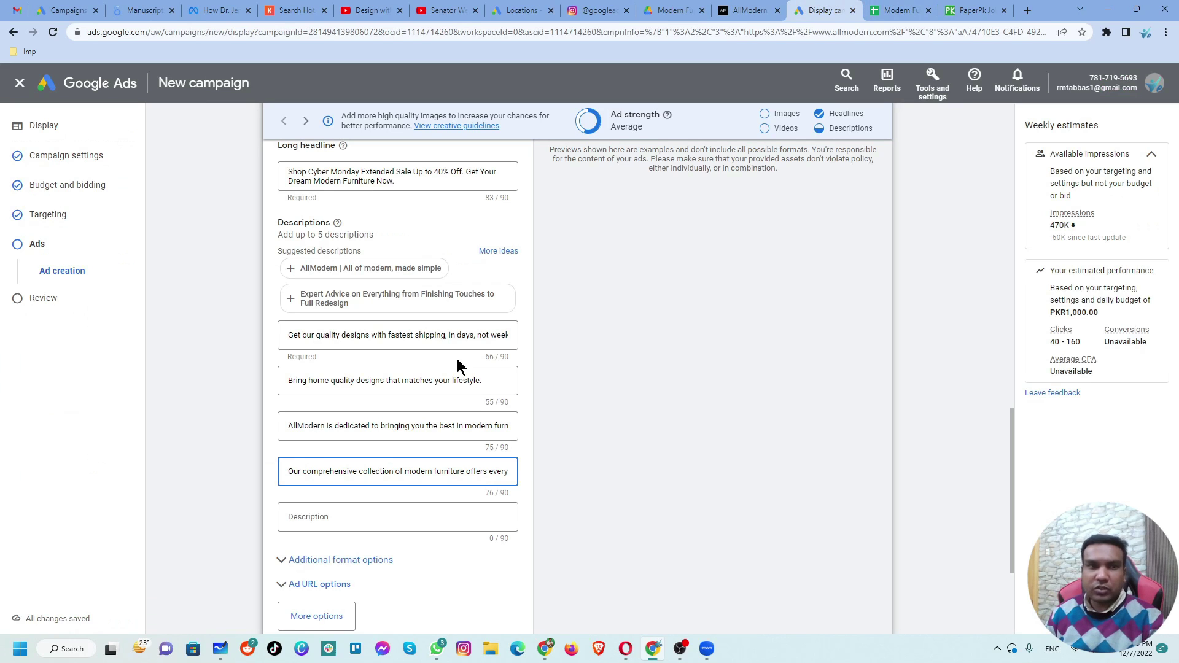
{"action": "left_click", "coordinate": [373, 514]}
{"action": "key", "text": "ctrl+v"}
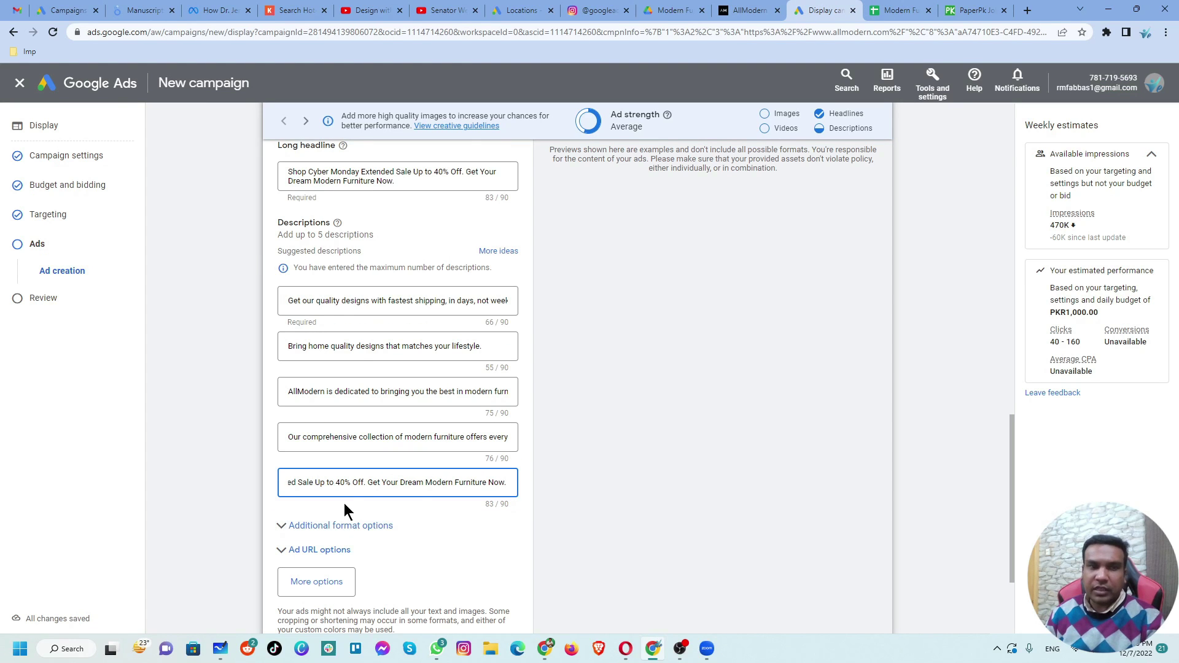
Check the remaining ad options, then preview the ad in the second and third example layouts
{"action": "scroll", "coordinate": [368, 463], "scroll_direction": "down", "scroll_amount": 2}
{"action": "scroll", "coordinate": [368, 465], "scroll_direction": "down", "scroll_amount": 1}
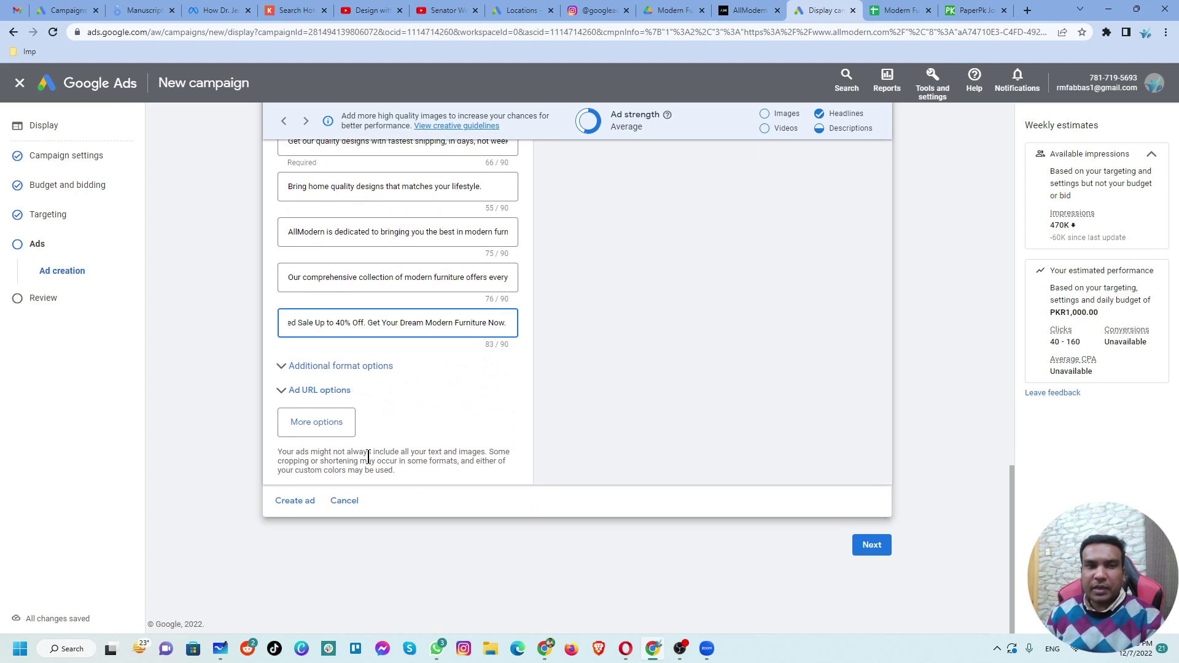
{"action": "scroll", "coordinate": [368, 457], "scroll_direction": "up", "scroll_amount": 15}
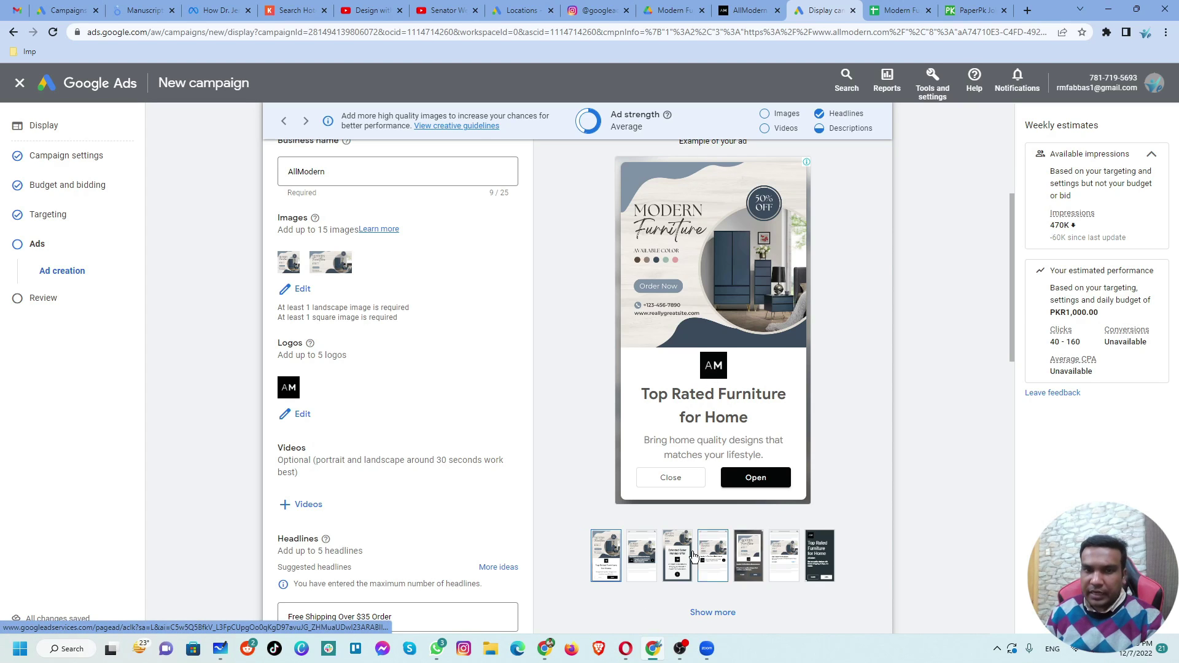
{"action": "left_click", "coordinate": [645, 565]}
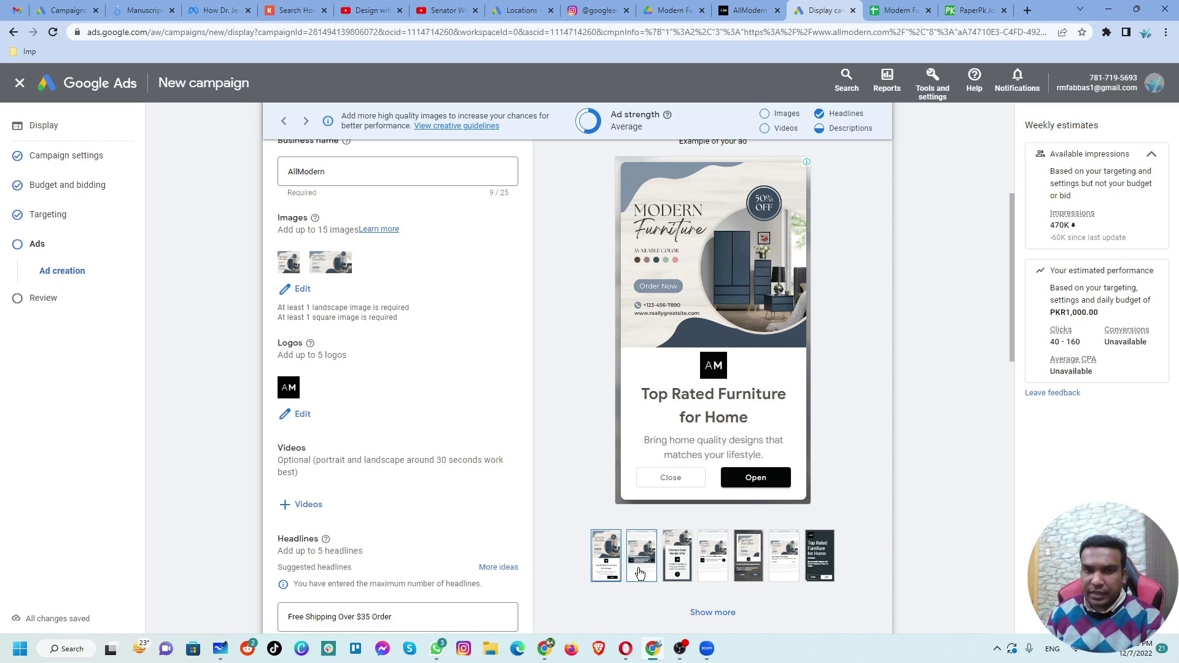
{"action": "left_click", "coordinate": [678, 577]}
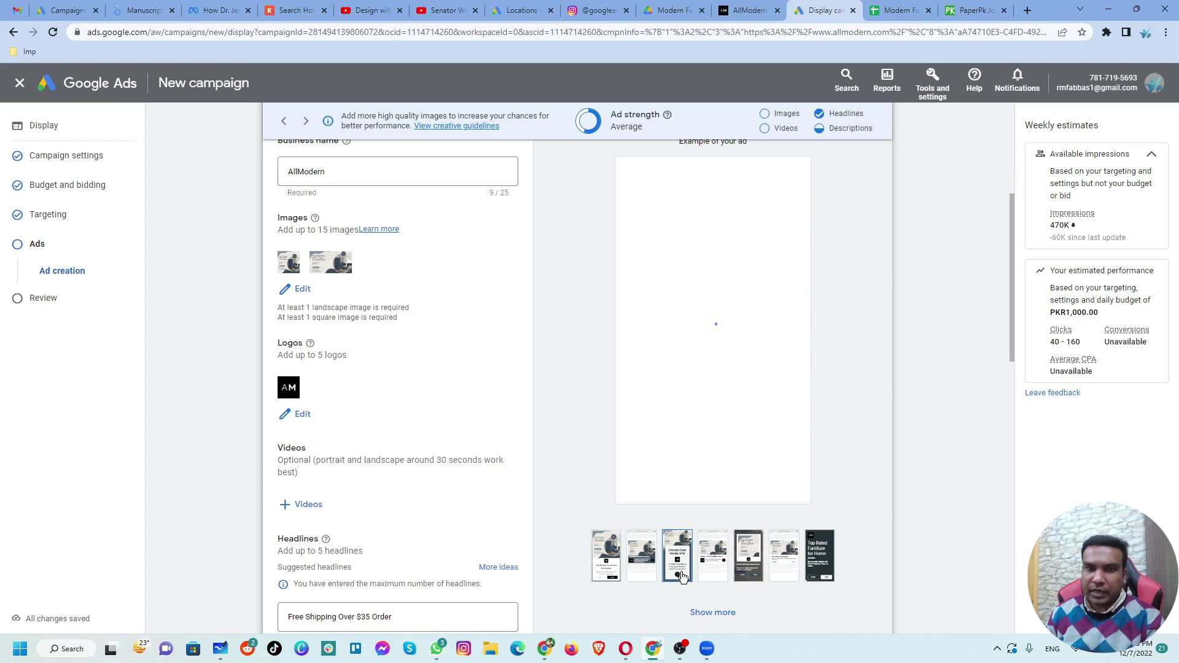
Preview the ad in the fourth through seventh example layouts and check the headlines and descriptions available for the preview
{"action": "left_click", "coordinate": [715, 572]}
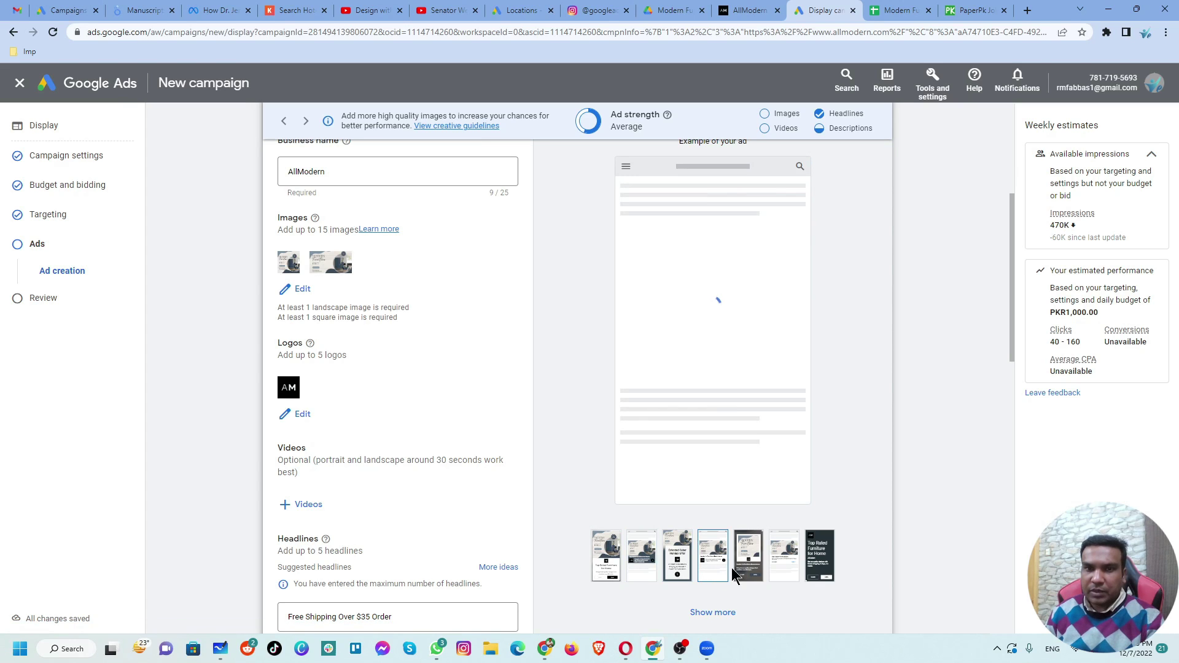
{"action": "left_click", "coordinate": [751, 572]}
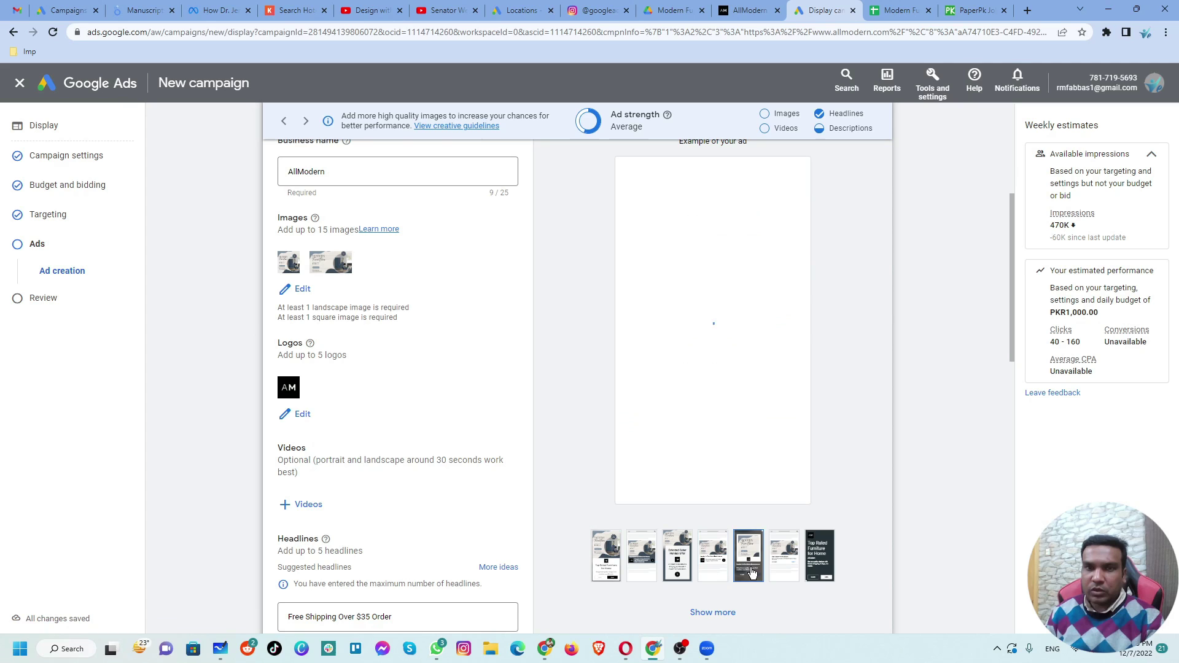
{"action": "left_click", "coordinate": [791, 574]}
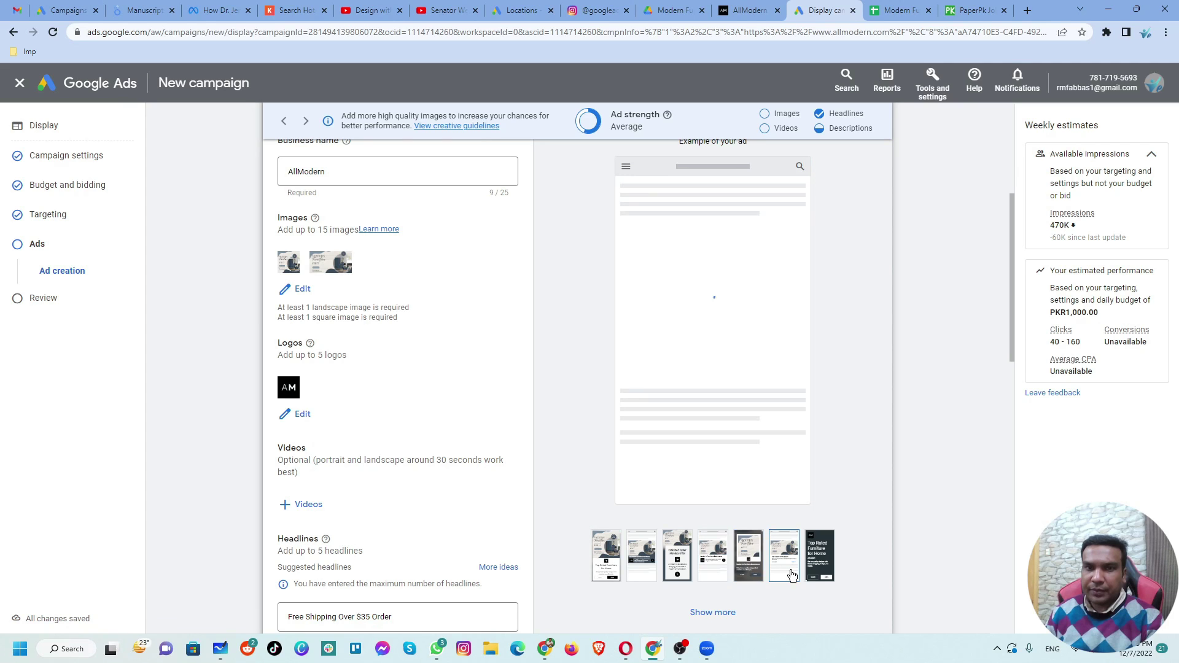
{"action": "left_click", "coordinate": [822, 571]}
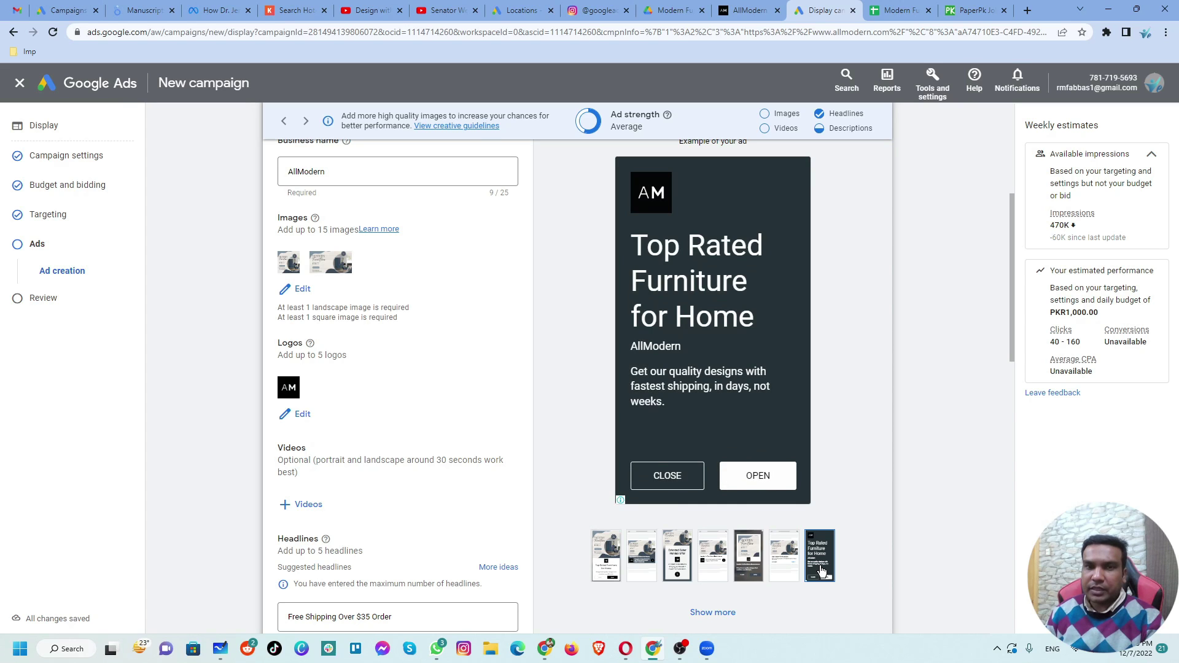
{"action": "scroll", "coordinate": [817, 572], "scroll_direction": "down", "scroll_amount": 5}
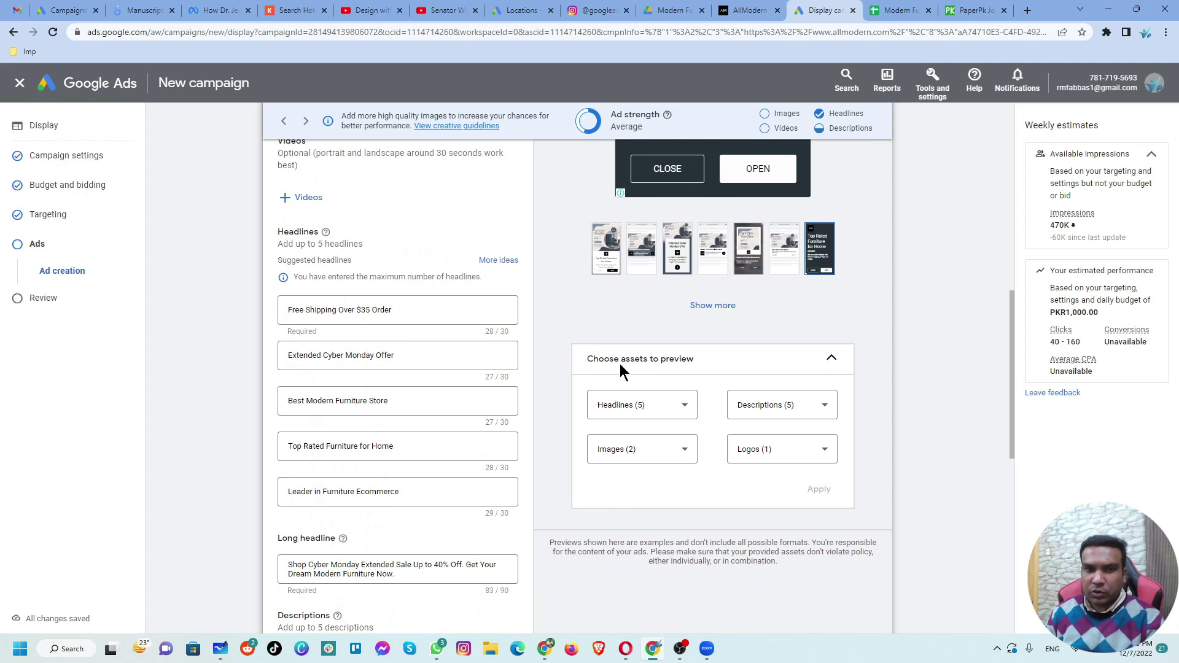
{"action": "left_click", "coordinate": [681, 405]}
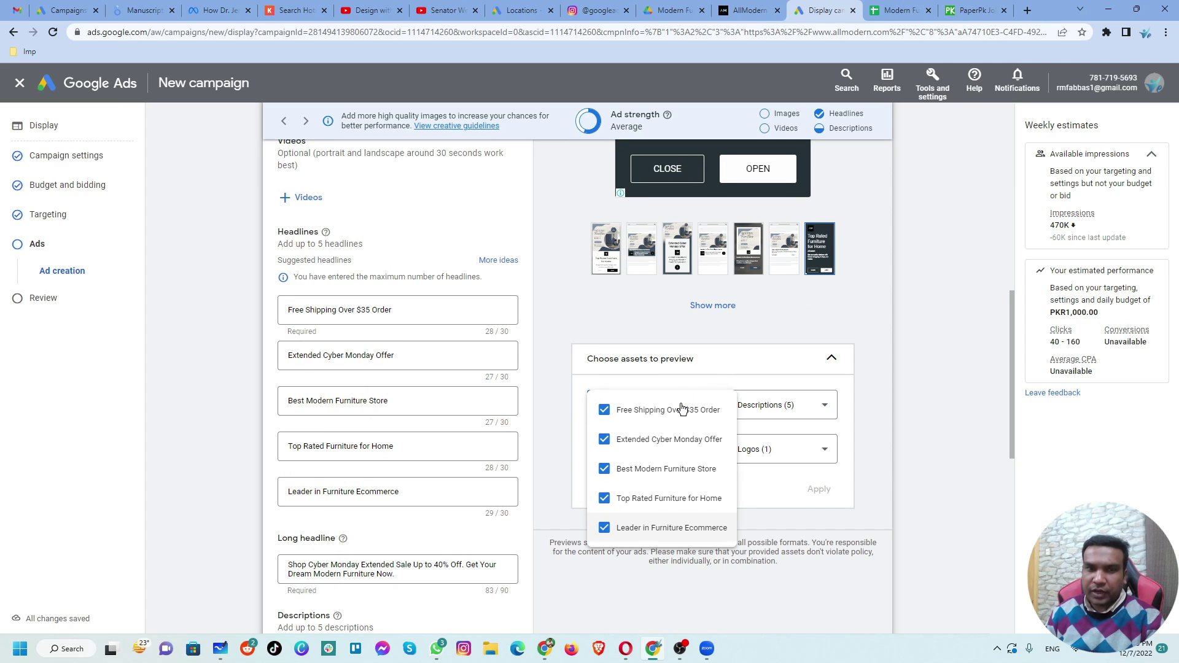
{"action": "left_click", "coordinate": [804, 405]}
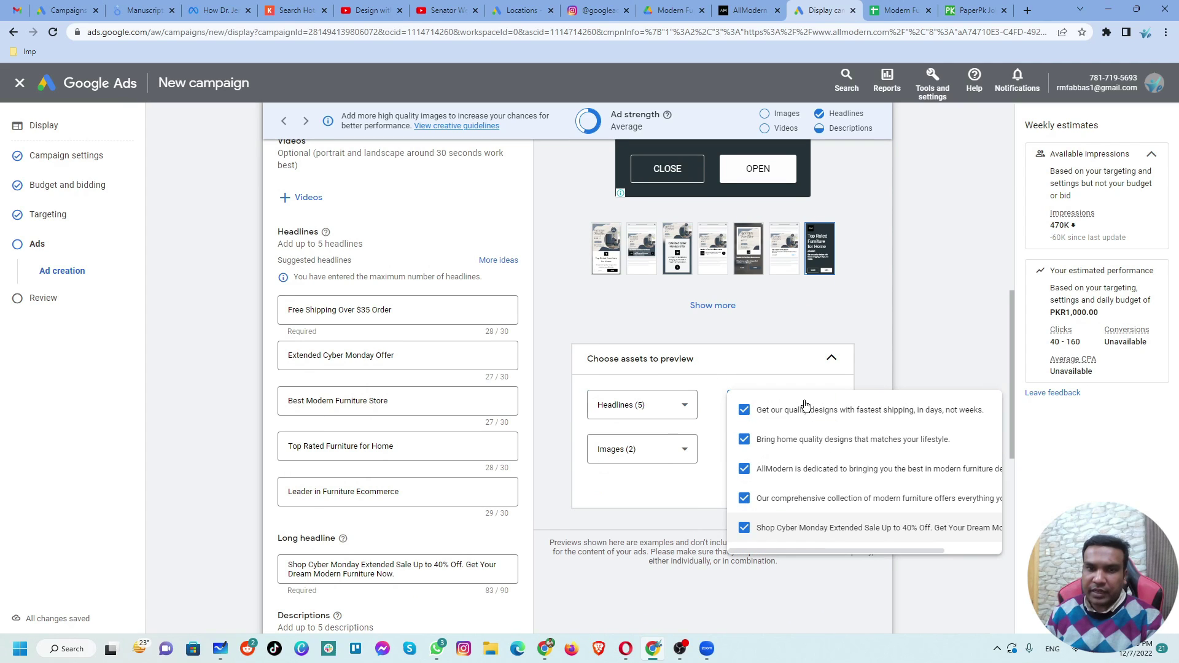
{"action": "left_click", "coordinate": [657, 441]}
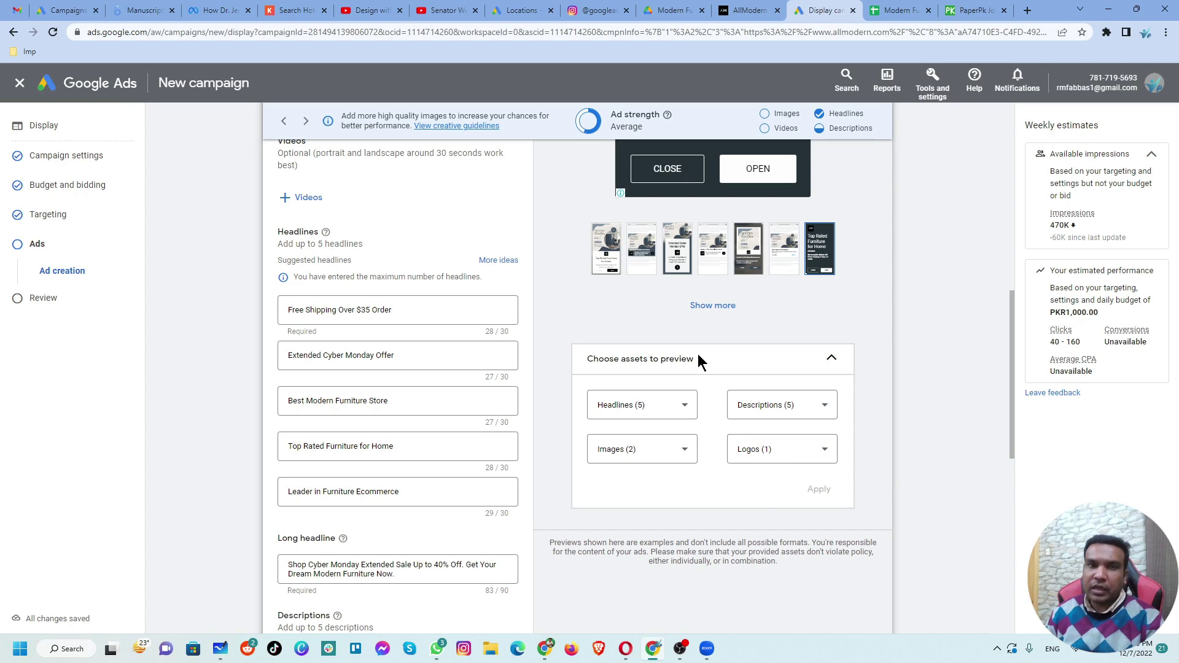
Create the responsive display ad and proceed to the campaign review
{"action": "scroll", "coordinate": [677, 518], "scroll_direction": "down", "scroll_amount": 9}
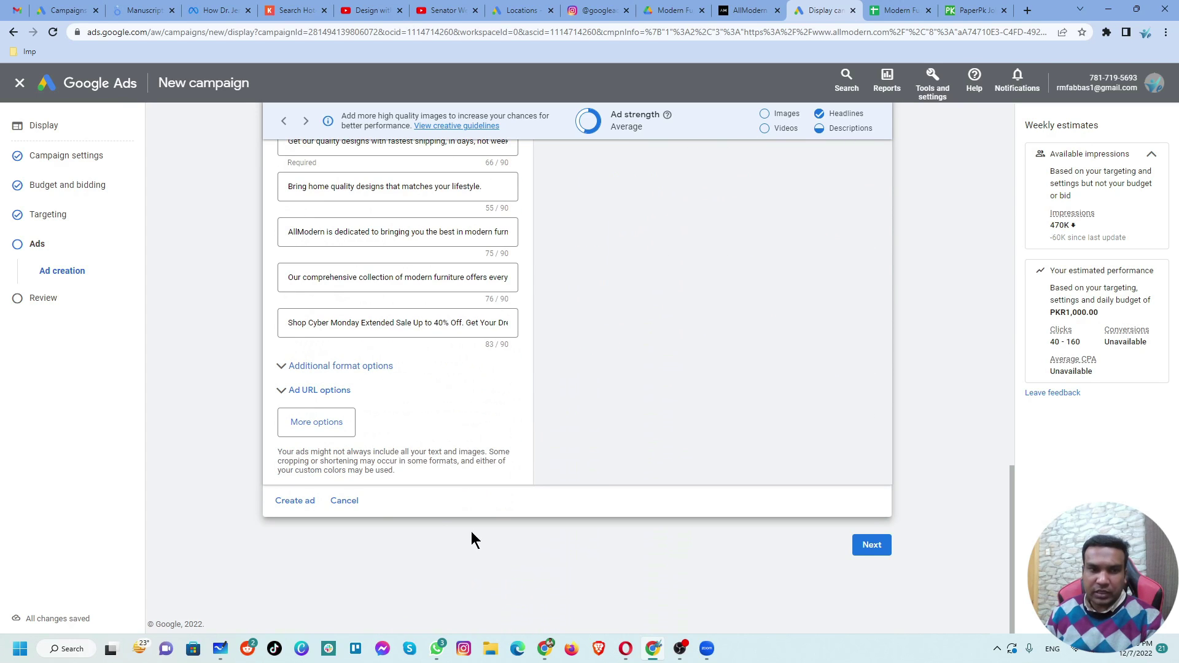
{"action": "left_click", "coordinate": [311, 501]}
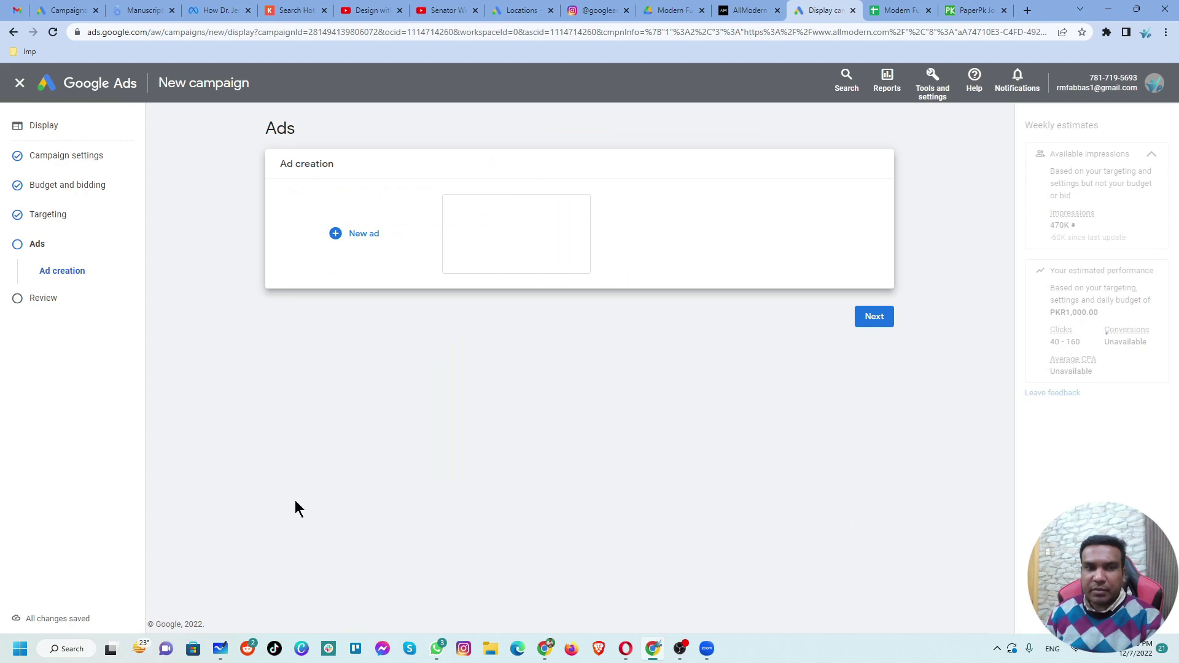
{"action": "mouse_move", "coordinate": [469, 203]}
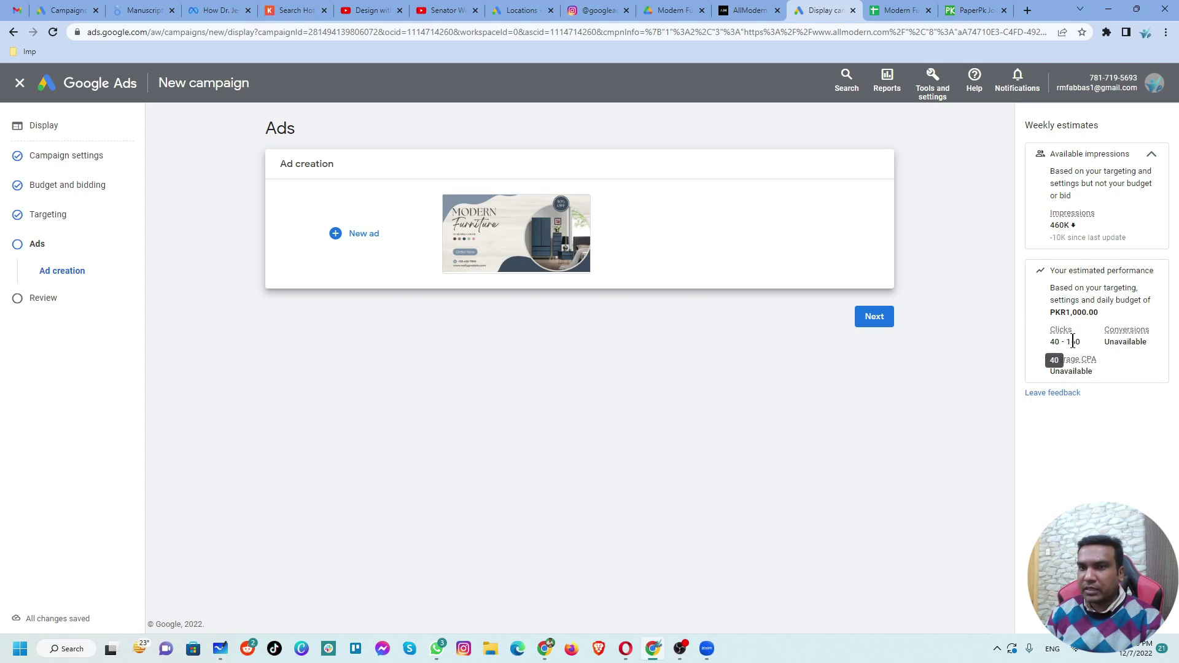
{"action": "left_click", "coordinate": [883, 322]}
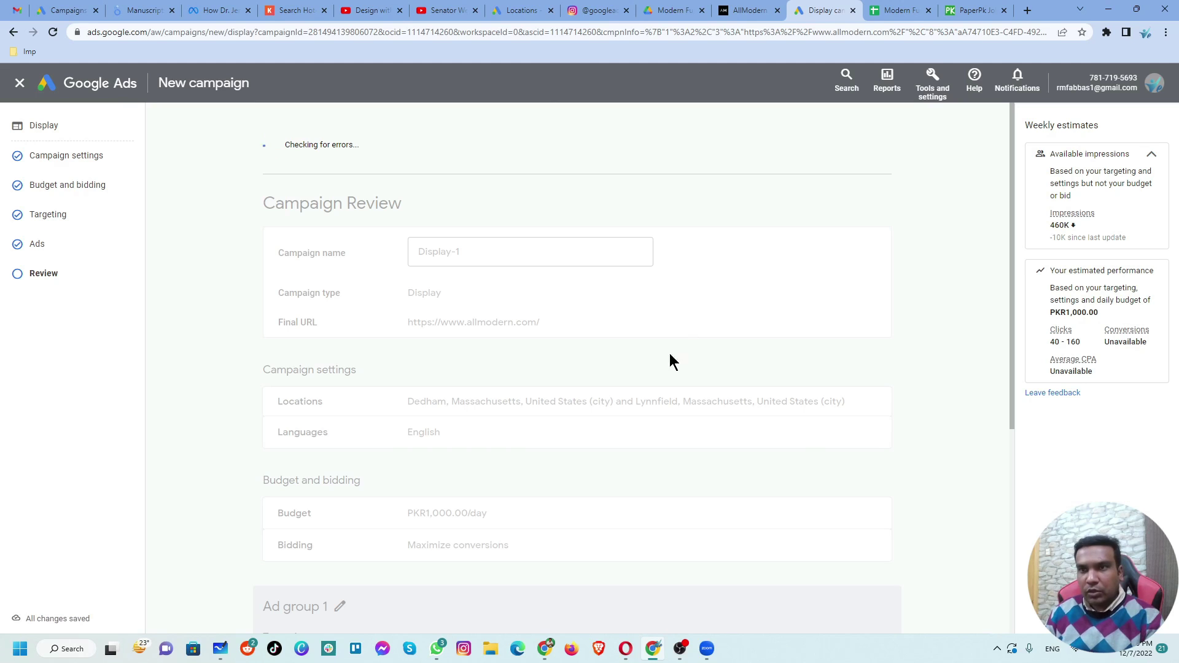
Check the campaign review summary and publish the Display-1 campaign
{"action": "scroll", "coordinate": [826, 439], "scroll_direction": "down", "scroll_amount": 6}
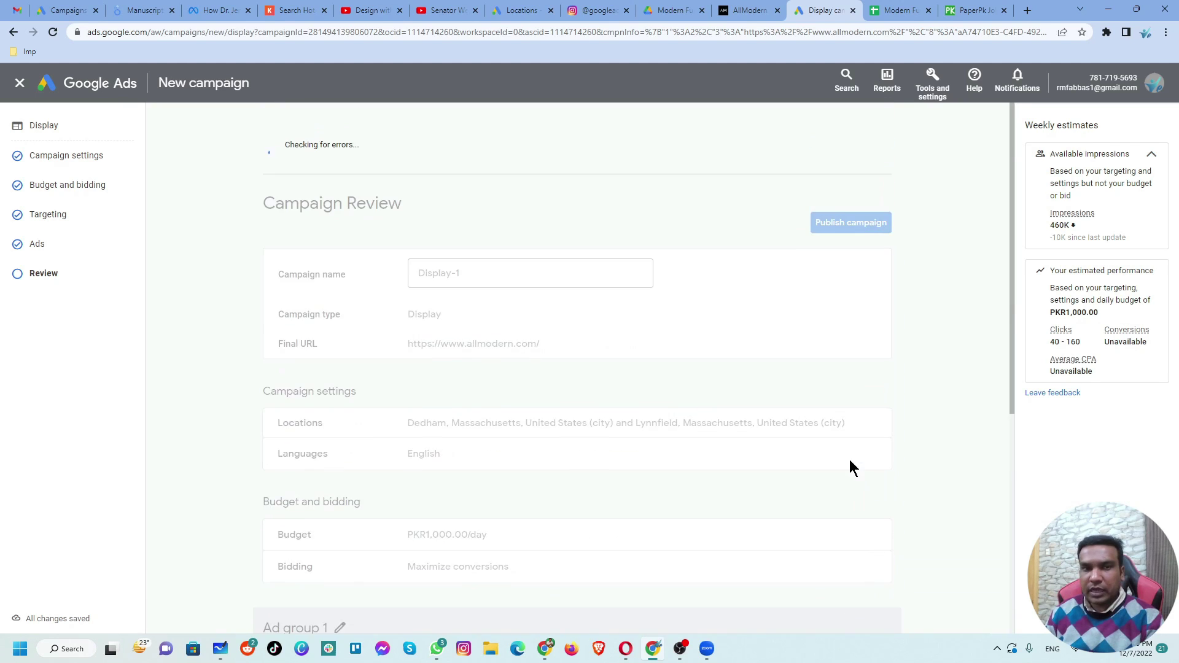
{"action": "scroll", "coordinate": [872, 393], "scroll_direction": "down", "scroll_amount": 6}
{"action": "scroll", "coordinate": [872, 396], "scroll_direction": "up", "scroll_amount": 5}
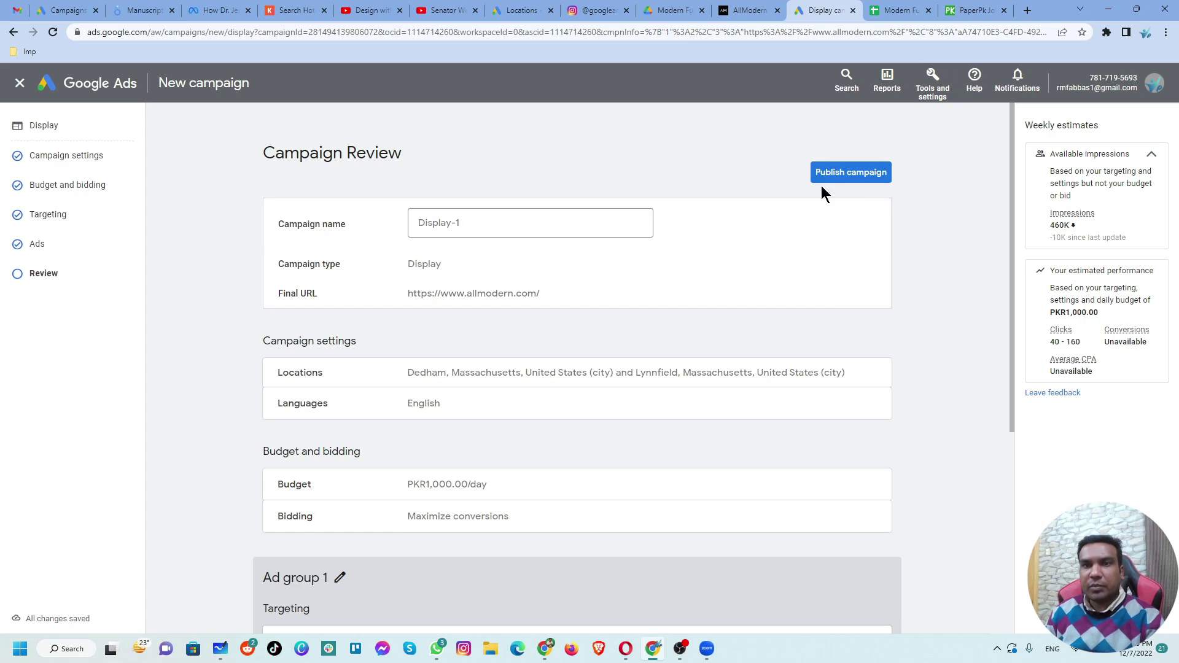
{"action": "left_click", "coordinate": [861, 174]}
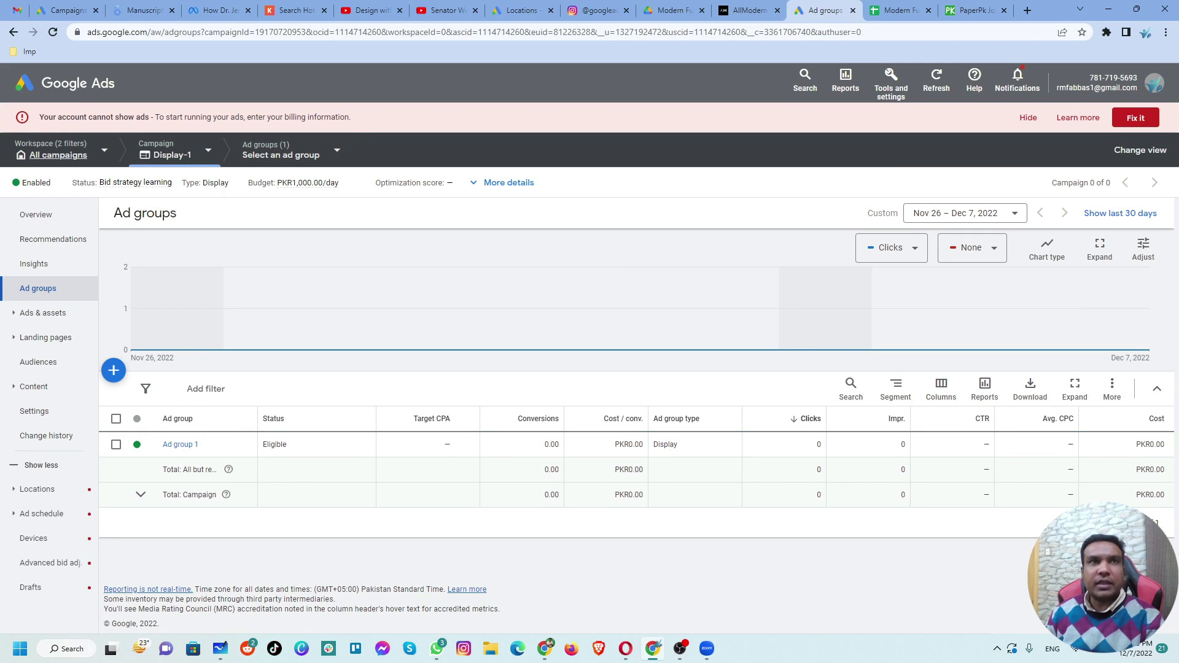
Go to the list of all campaigns, reopen Display-1 and copy its Ad group 1
{"action": "left_click", "coordinate": [58, 155]}
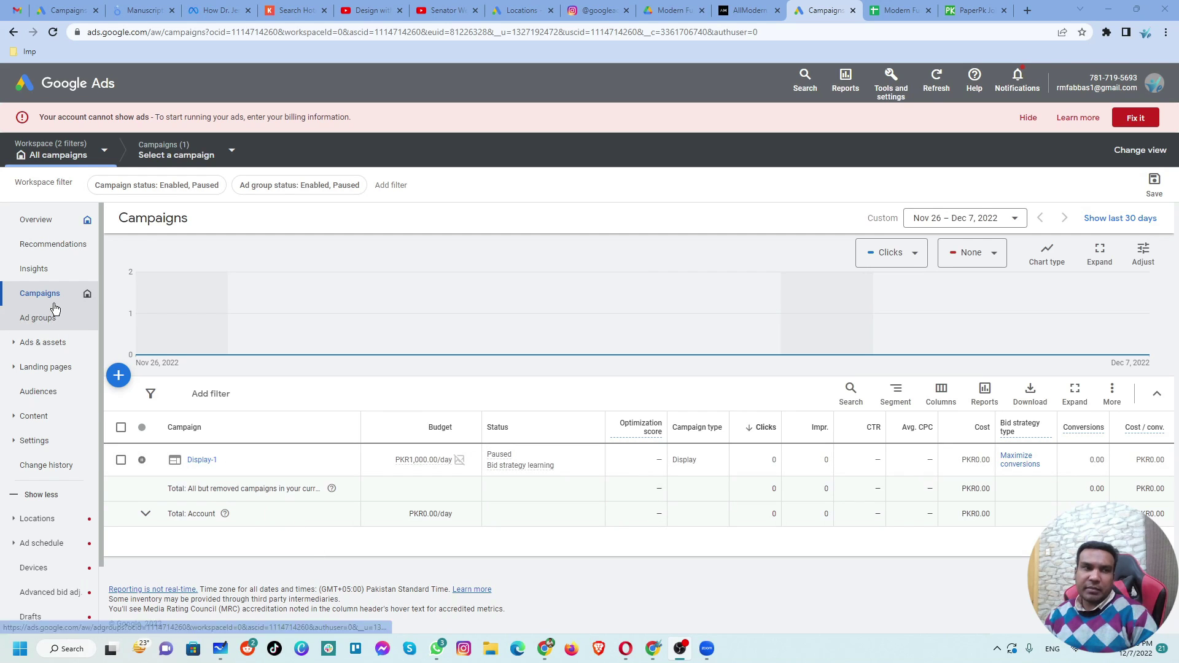
{"action": "left_click", "coordinate": [198, 461]}
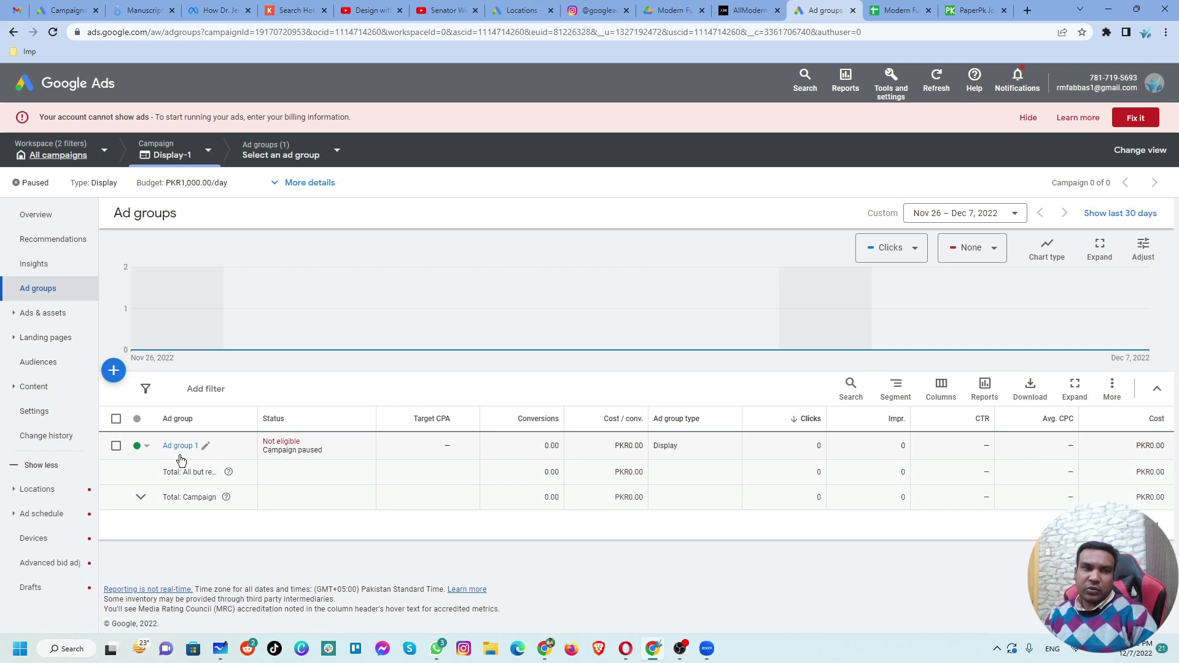
{"action": "left_click", "coordinate": [117, 446]}
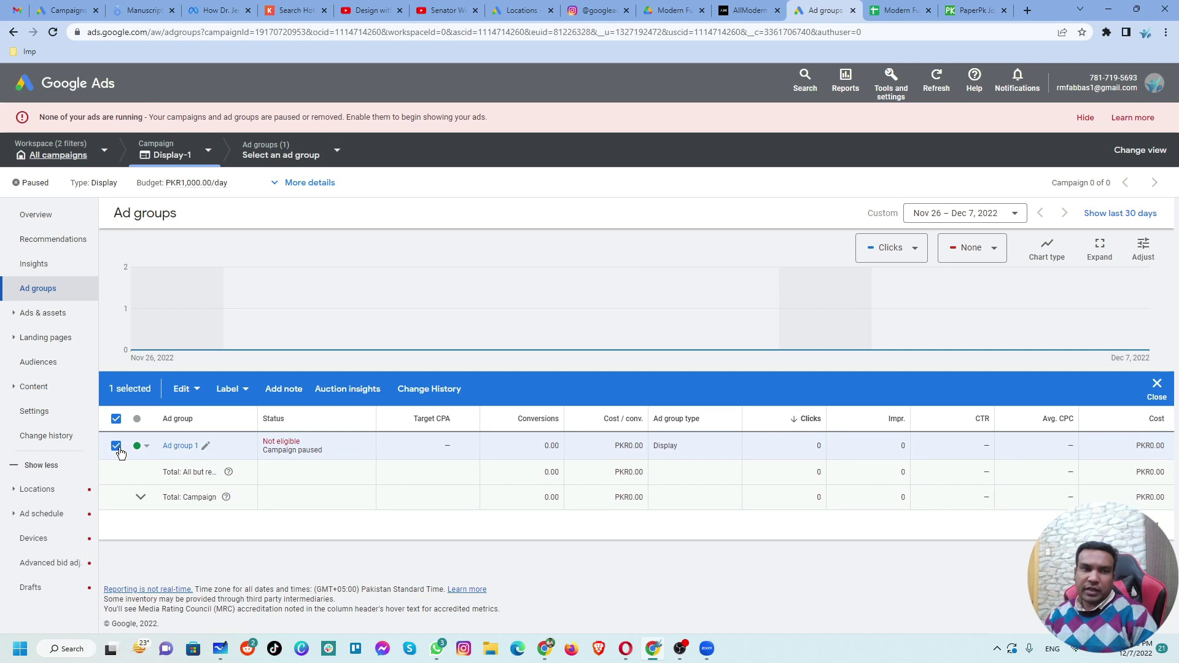
{"action": "left_click", "coordinate": [185, 389]}
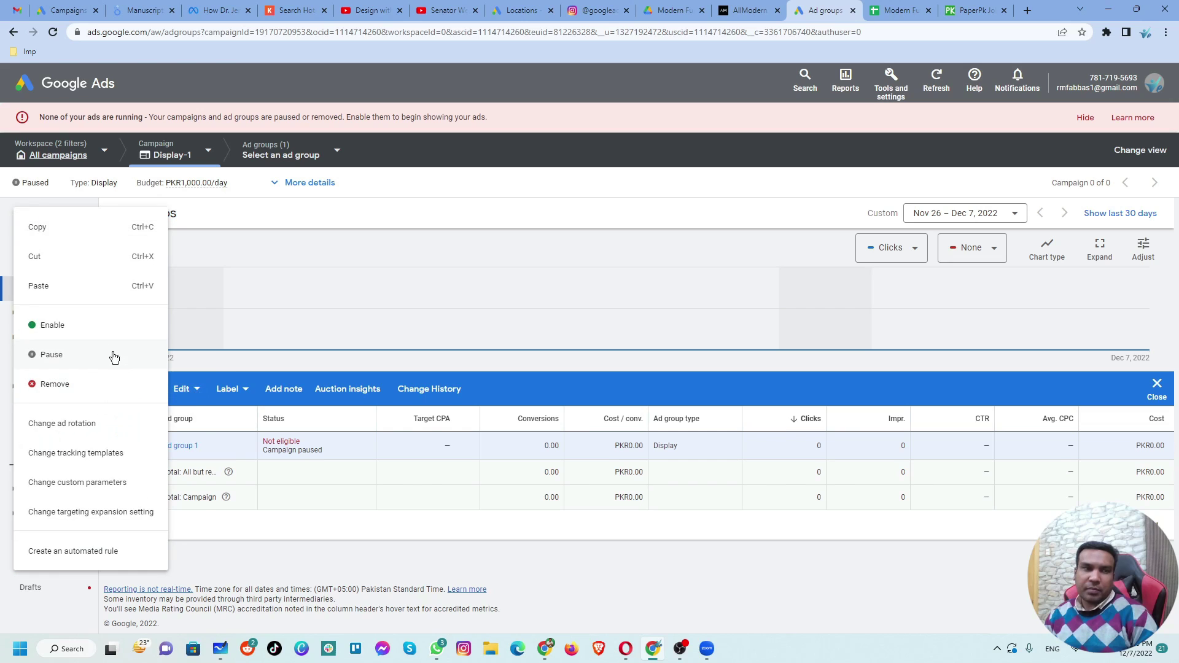
{"action": "left_click", "coordinate": [89, 228]}
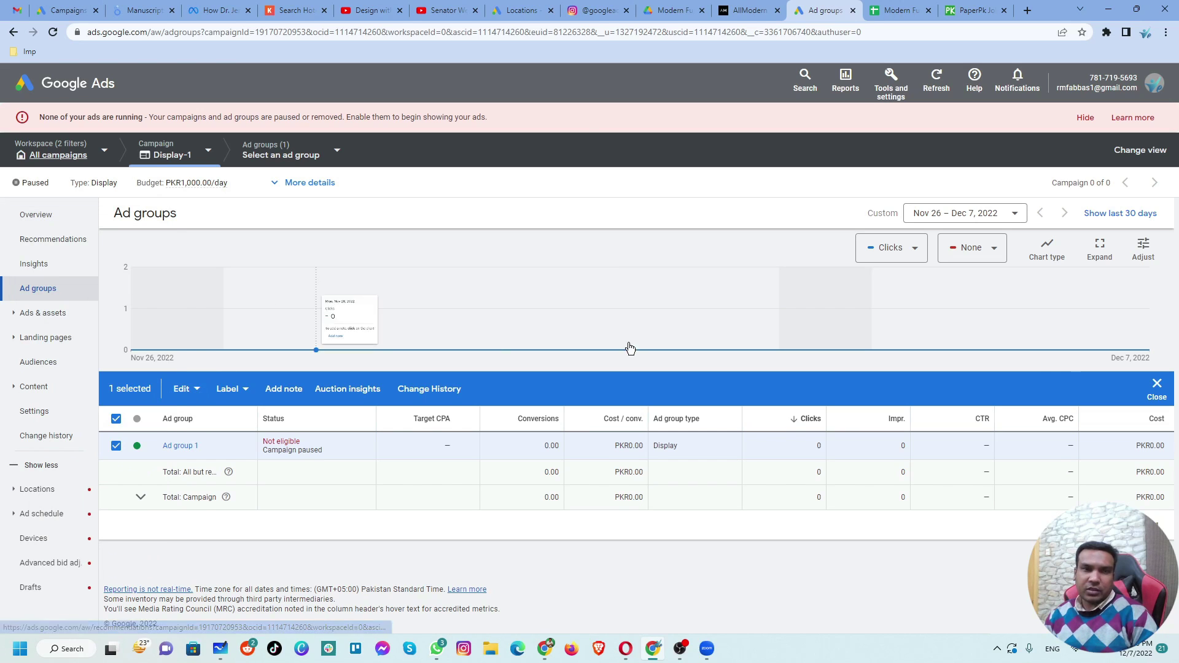
Paste the copied ad group into the Display-1 campaign
{"action": "left_click", "coordinate": [1154, 387]}
{"action": "left_click", "coordinate": [807, 396]}
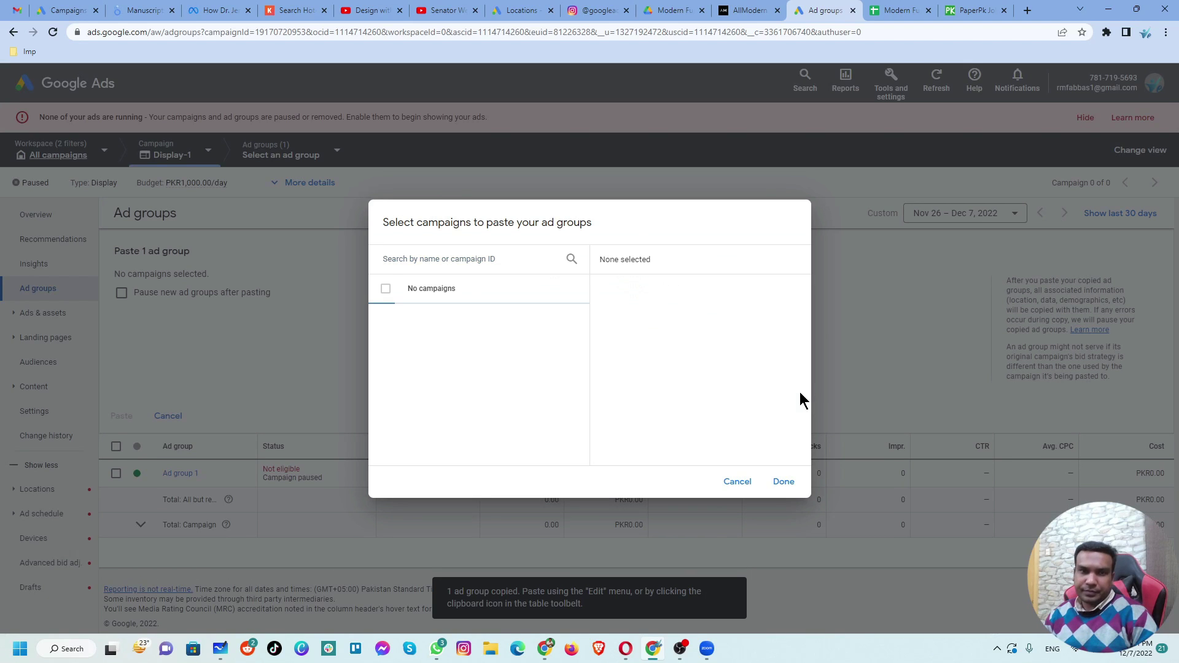
{"action": "left_click", "coordinate": [473, 330]}
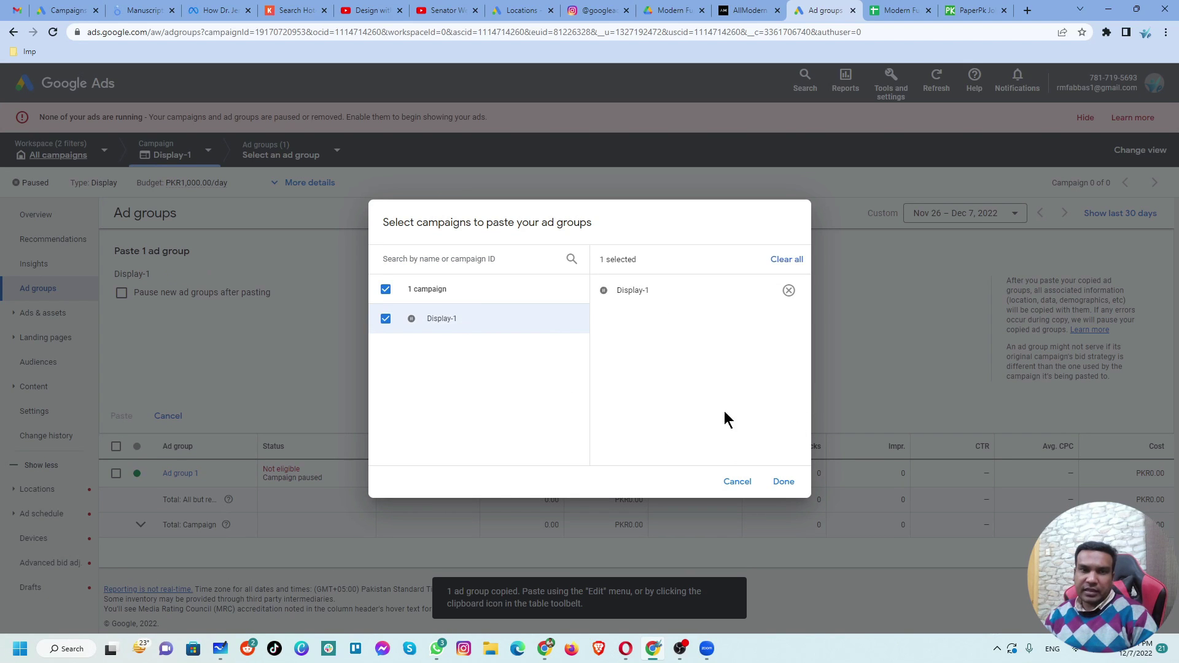
{"action": "left_click", "coordinate": [784, 483]}
{"action": "left_click", "coordinate": [130, 418]}
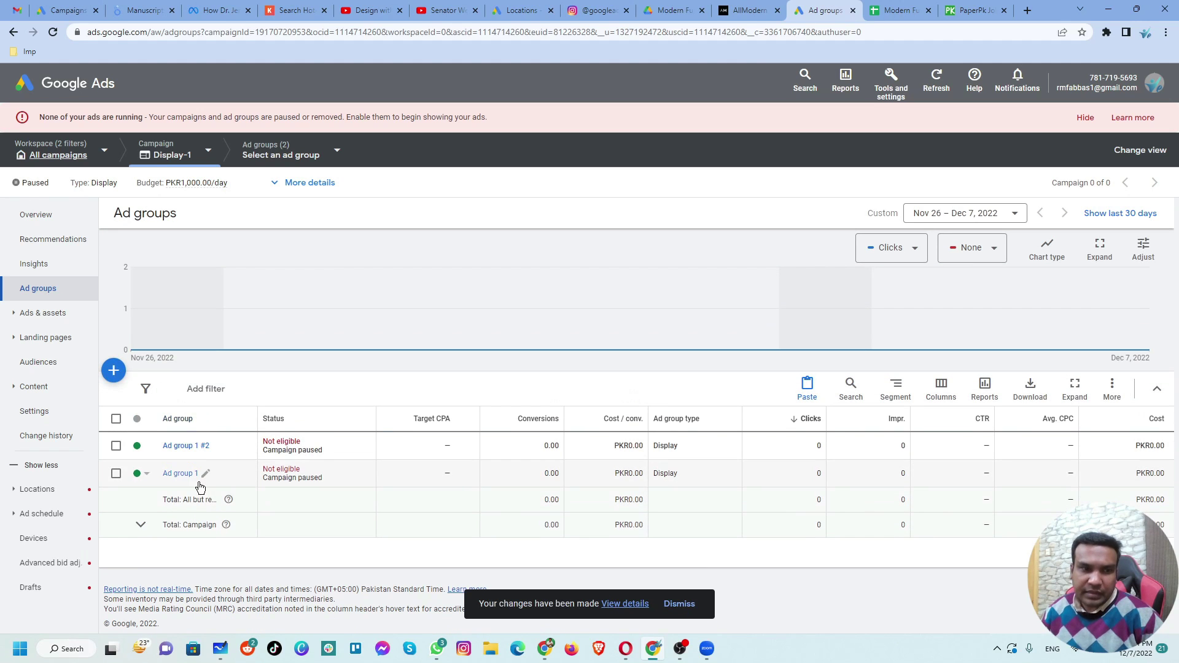
Rename the original Ad group 1 as Topics
{"action": "left_click", "coordinate": [205, 472]}
{"action": "left_click_drag", "start_coordinate": [222, 502], "coordinate": [172, 502]}
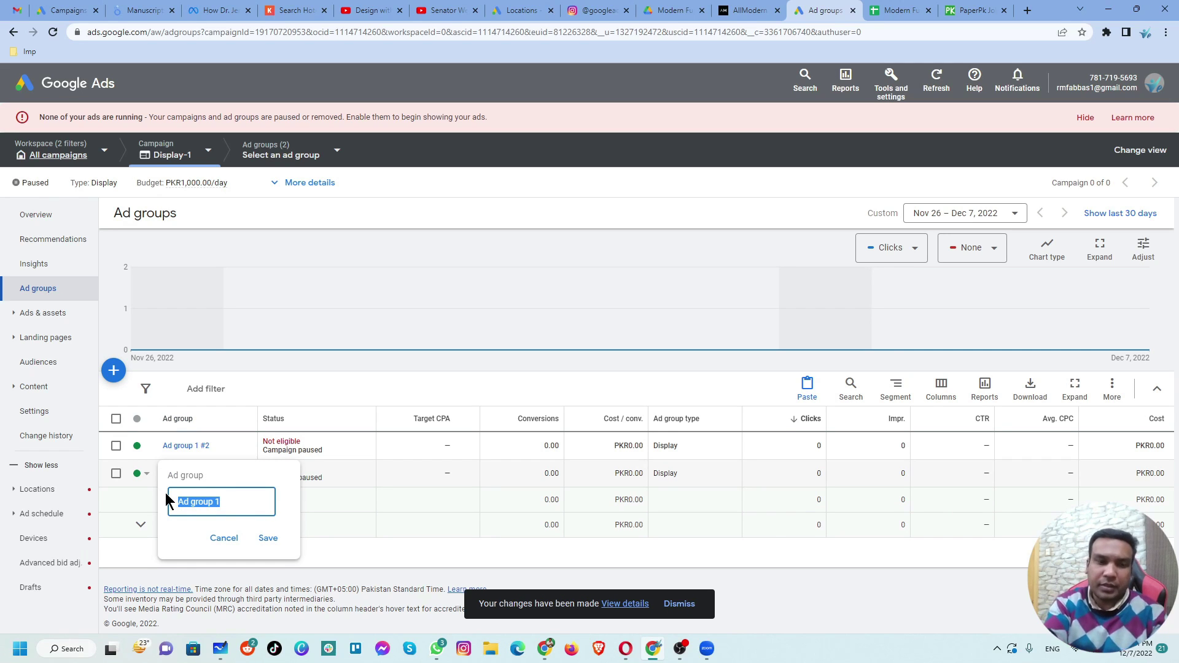
{"action": "type", "text": "Topics"}
{"action": "key", "text": "Return"}
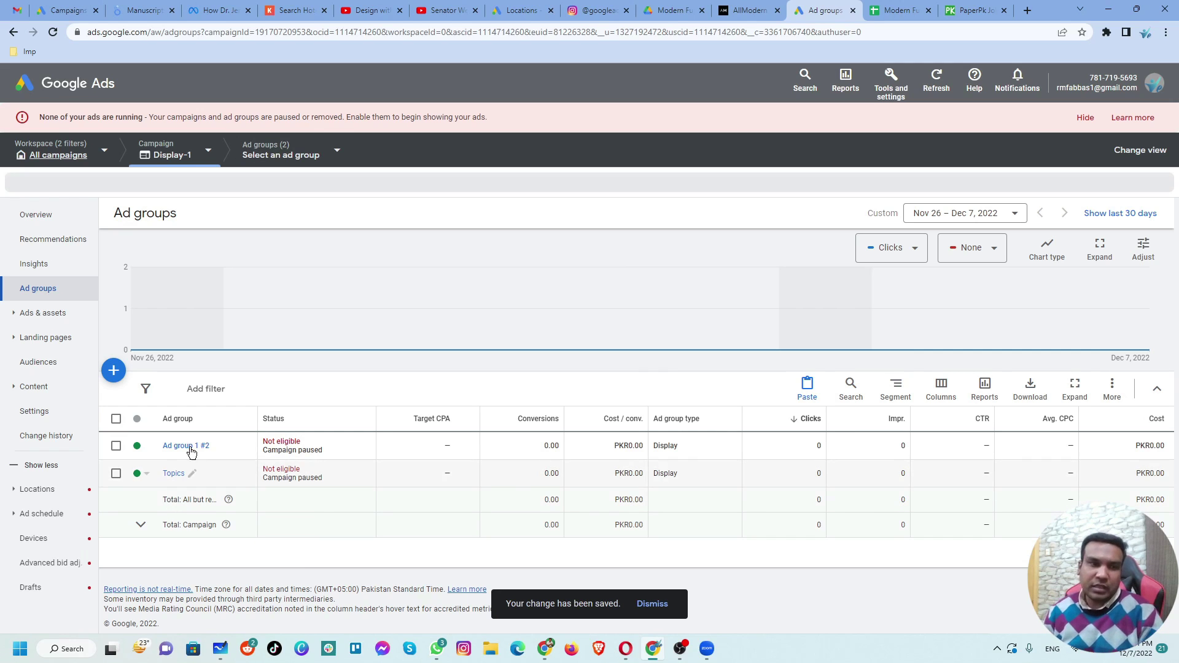
Rename the duplicated ad group "Ad group 1 #2" as Placements
{"action": "left_click", "coordinate": [216, 445]}
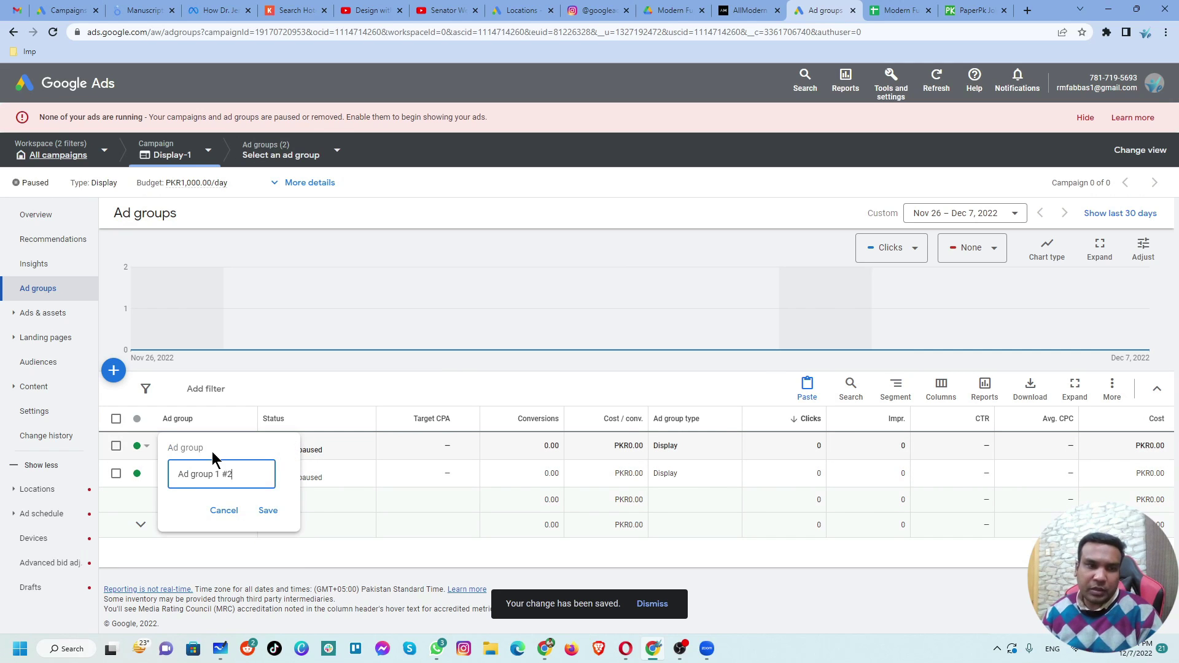
{"action": "left_click_drag", "start_coordinate": [240, 472], "coordinate": [164, 474]}
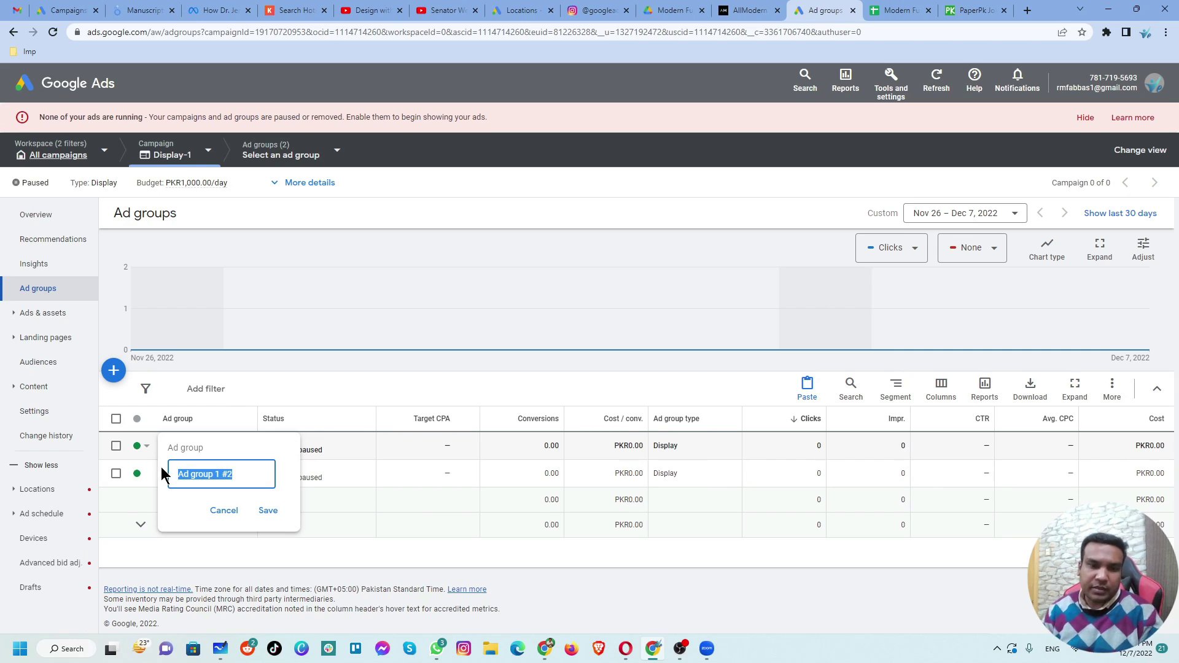
{"action": "type", "text": "Placeent"}
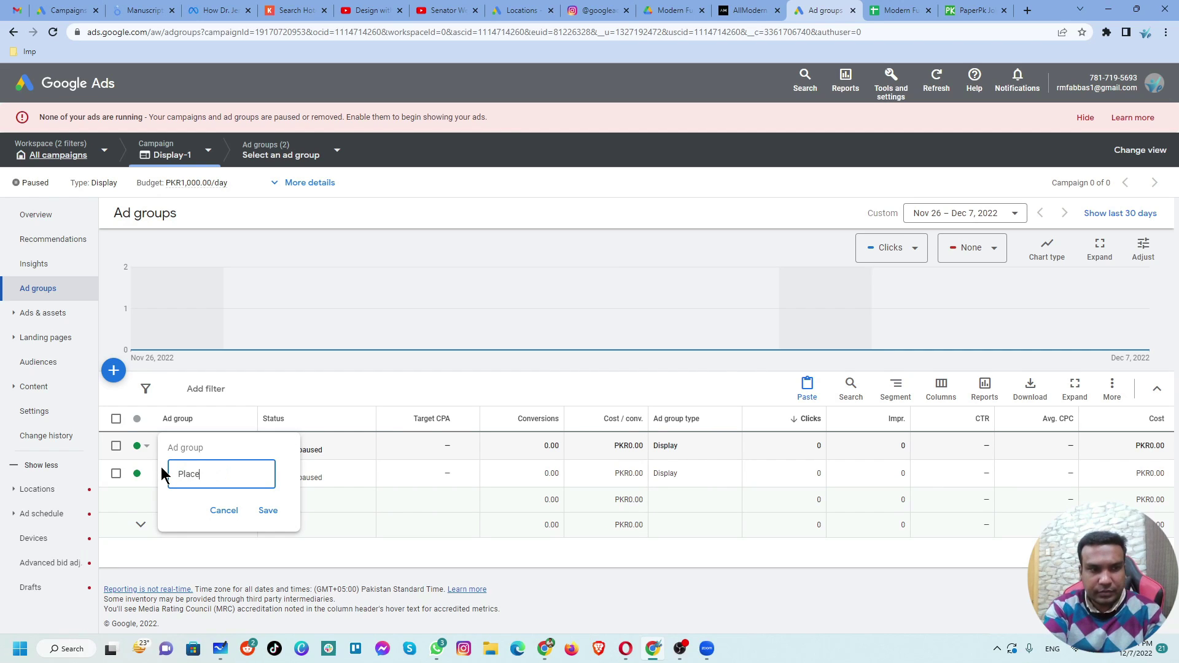
{"action": "key", "text": "BackSpace"}
{"action": "key", "text": "BackSpace"}
{"action": "key", "text": "BackSpace"}
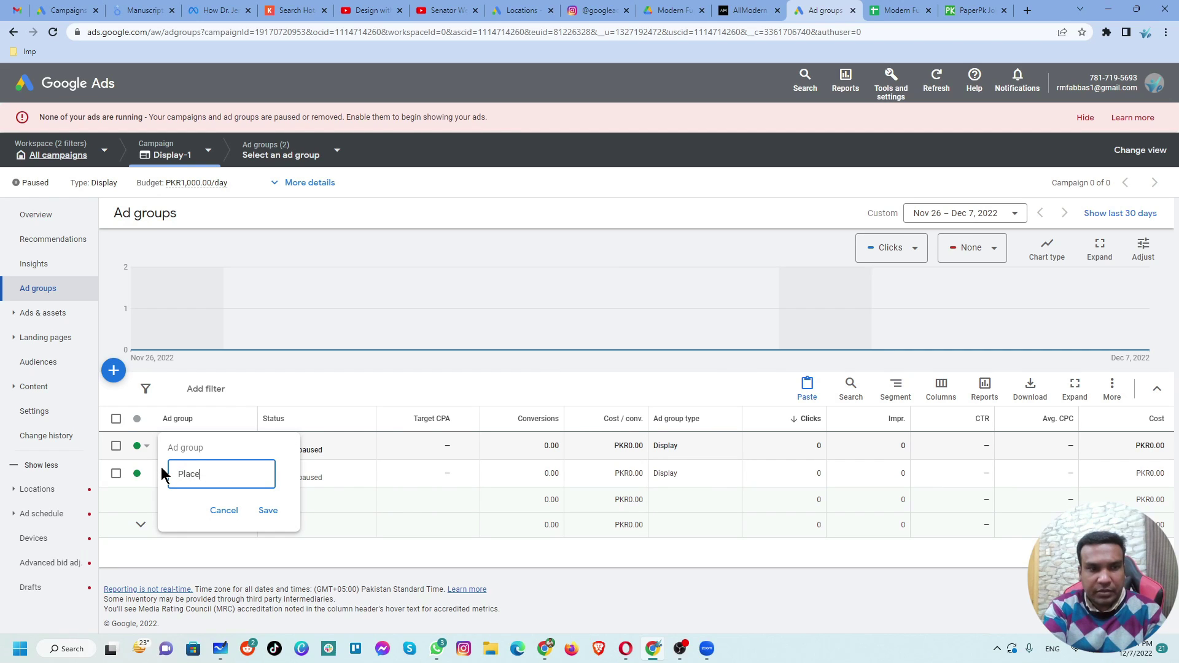
{"action": "type", "text": "ments"}
{"action": "key", "text": "Return"}
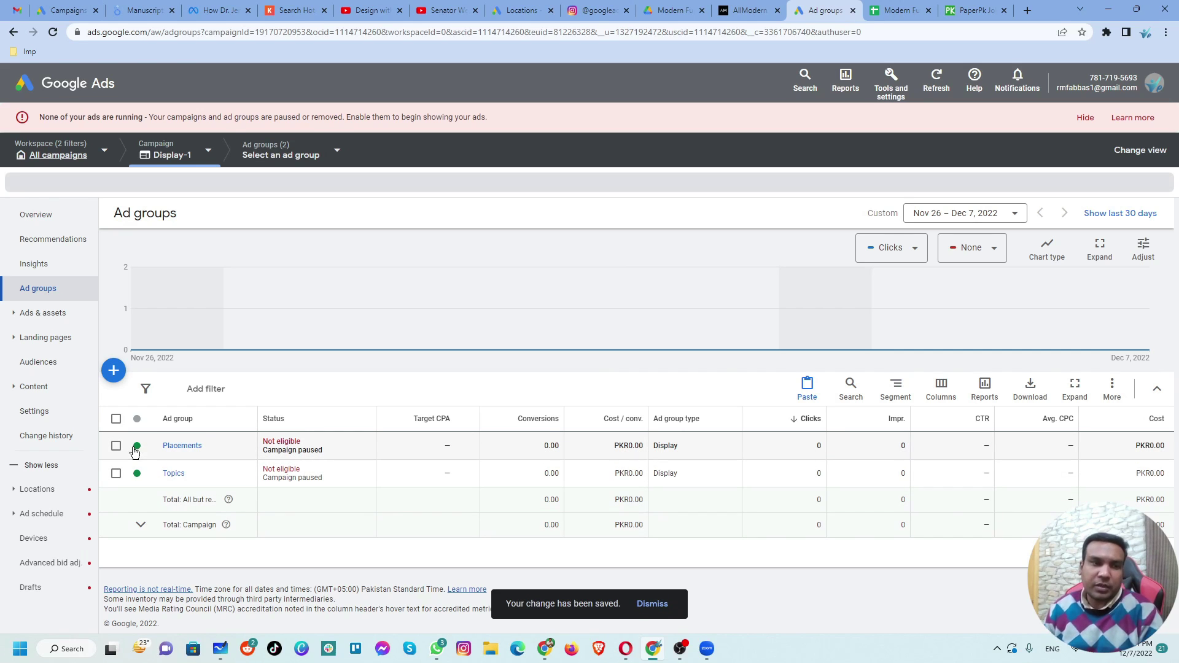
Open the Placements ad group and permanently remove all of the topics from its content targeting
{"action": "left_click", "coordinate": [183, 447]}
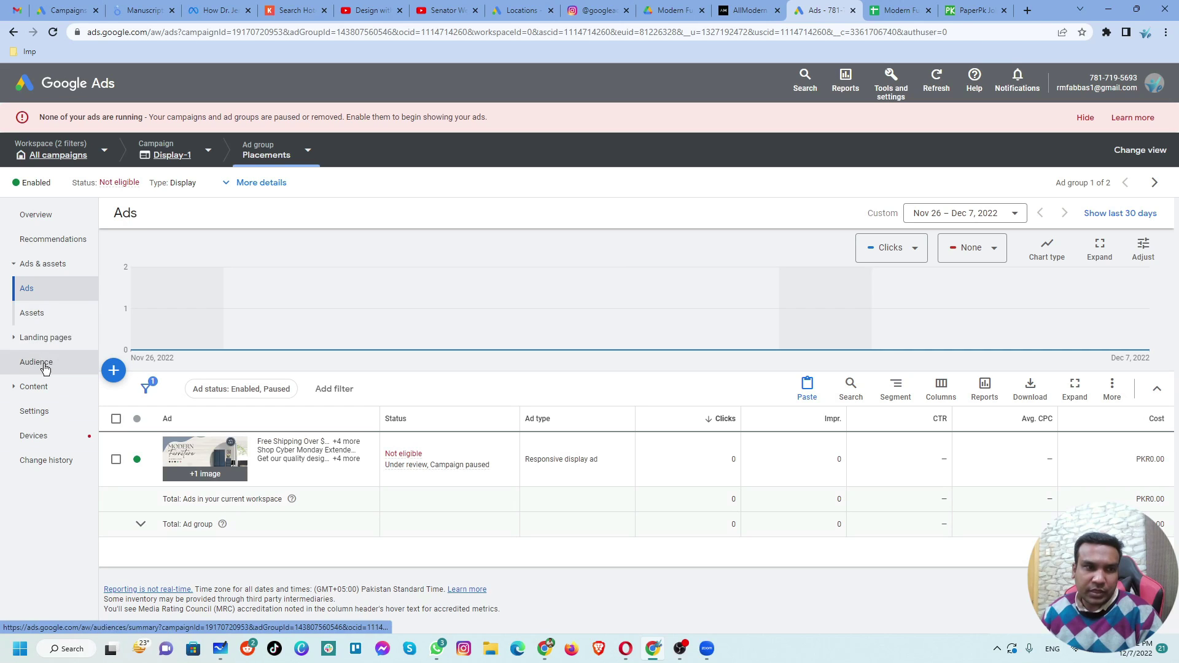
{"action": "left_click", "coordinate": [63, 372]}
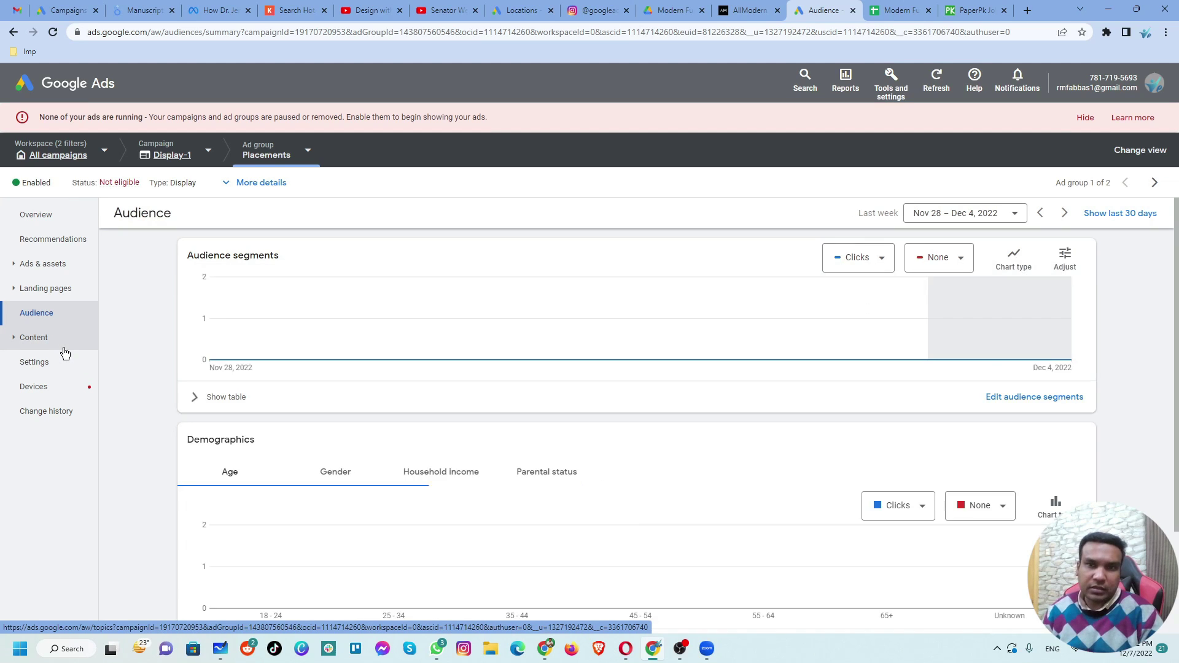
{"action": "scroll", "coordinate": [341, 393], "scroll_direction": "down", "scroll_amount": 2}
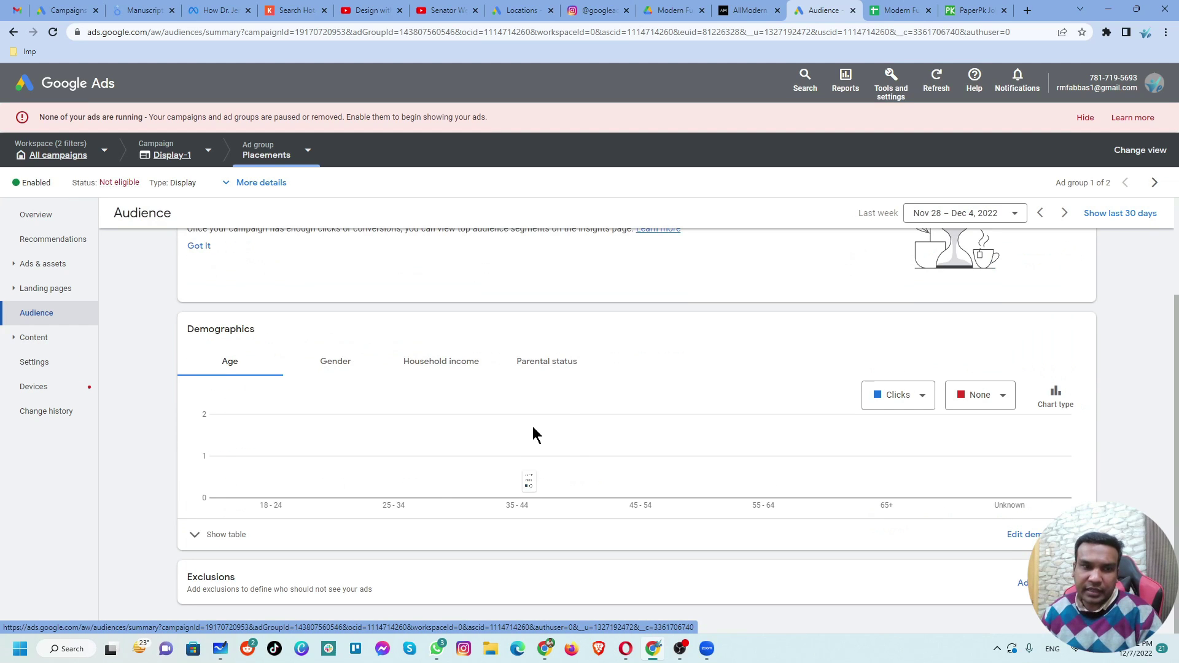
{"action": "left_click", "coordinate": [46, 348]}
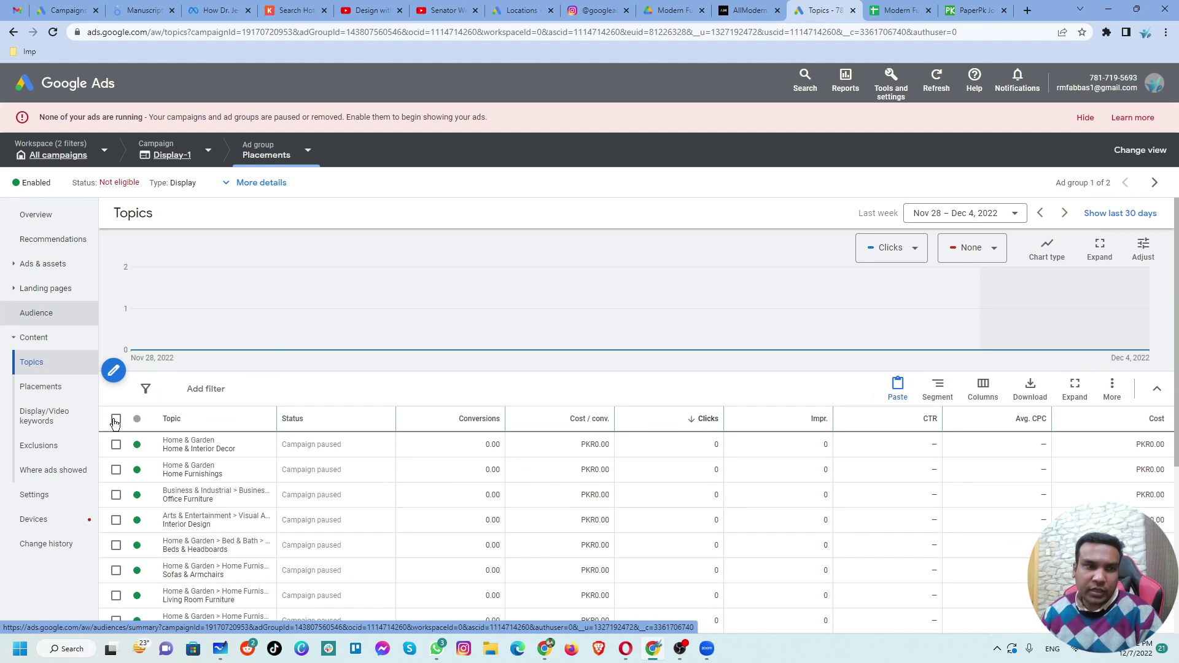
{"action": "left_click", "coordinate": [116, 419]}
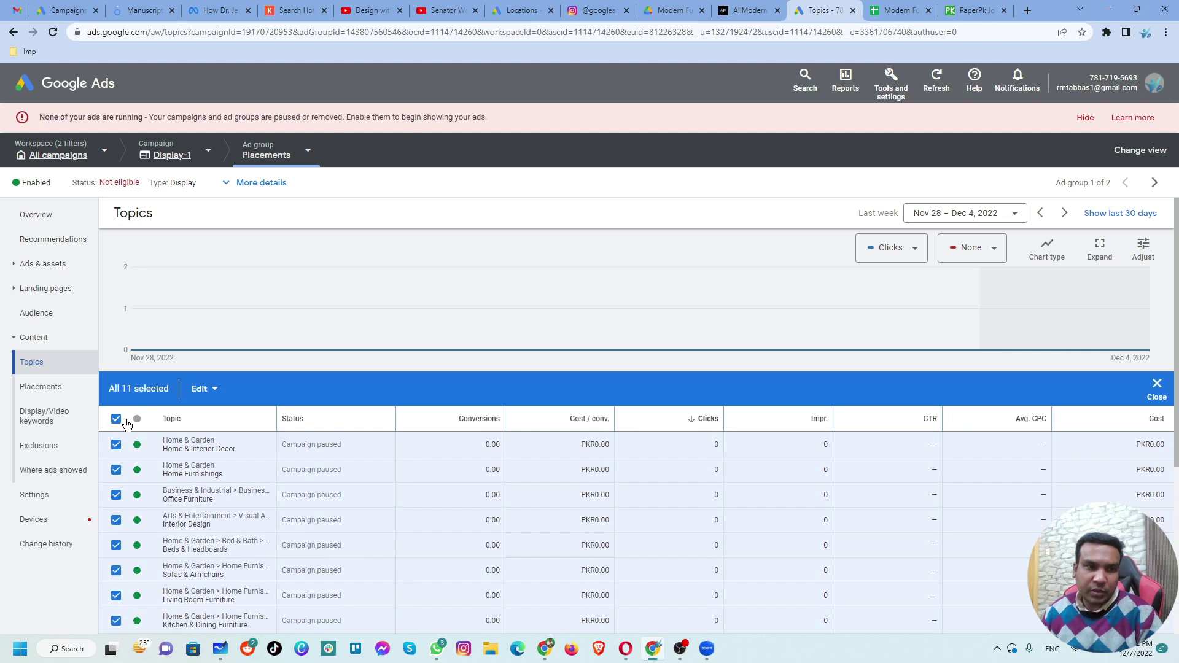
{"action": "scroll", "coordinate": [116, 561], "scroll_direction": "down", "scroll_amount": 5}
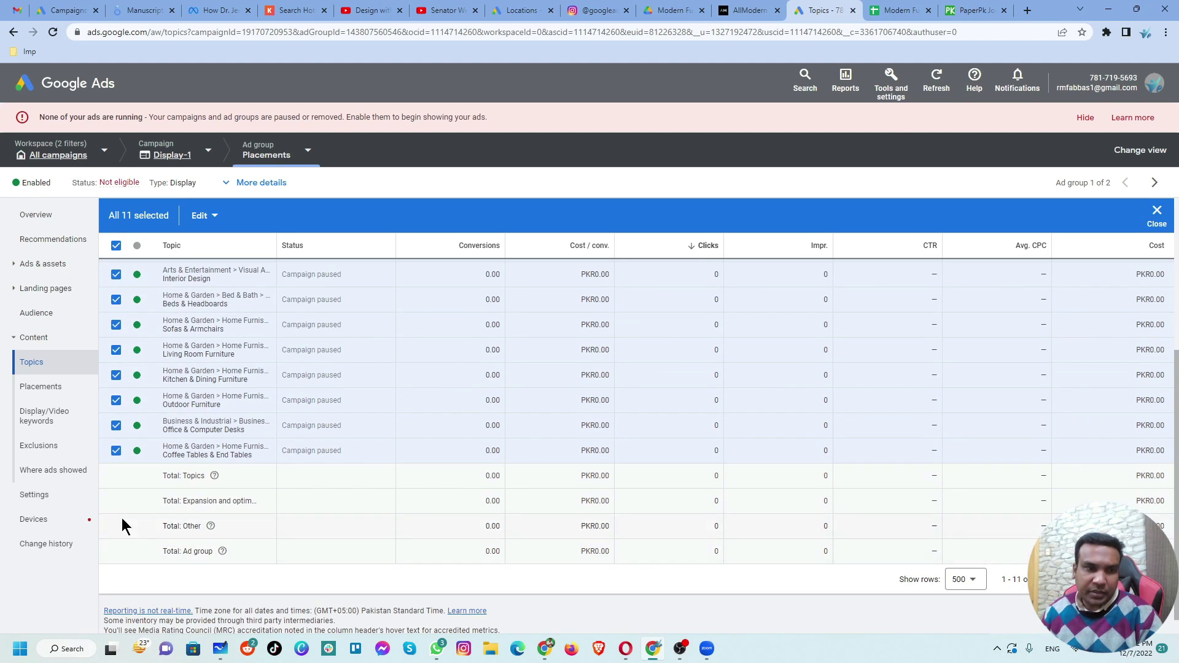
{"action": "scroll", "coordinate": [128, 500], "scroll_direction": "up", "scroll_amount": 2}
{"action": "left_click", "coordinate": [203, 388]}
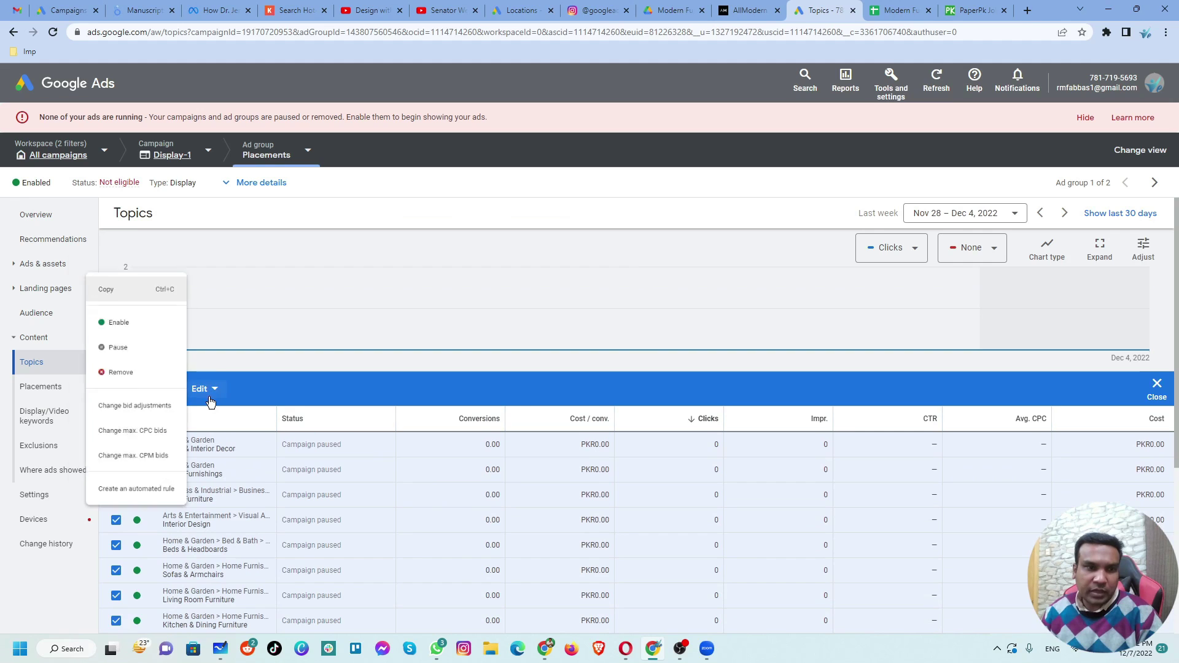
{"action": "left_click", "coordinate": [108, 369]}
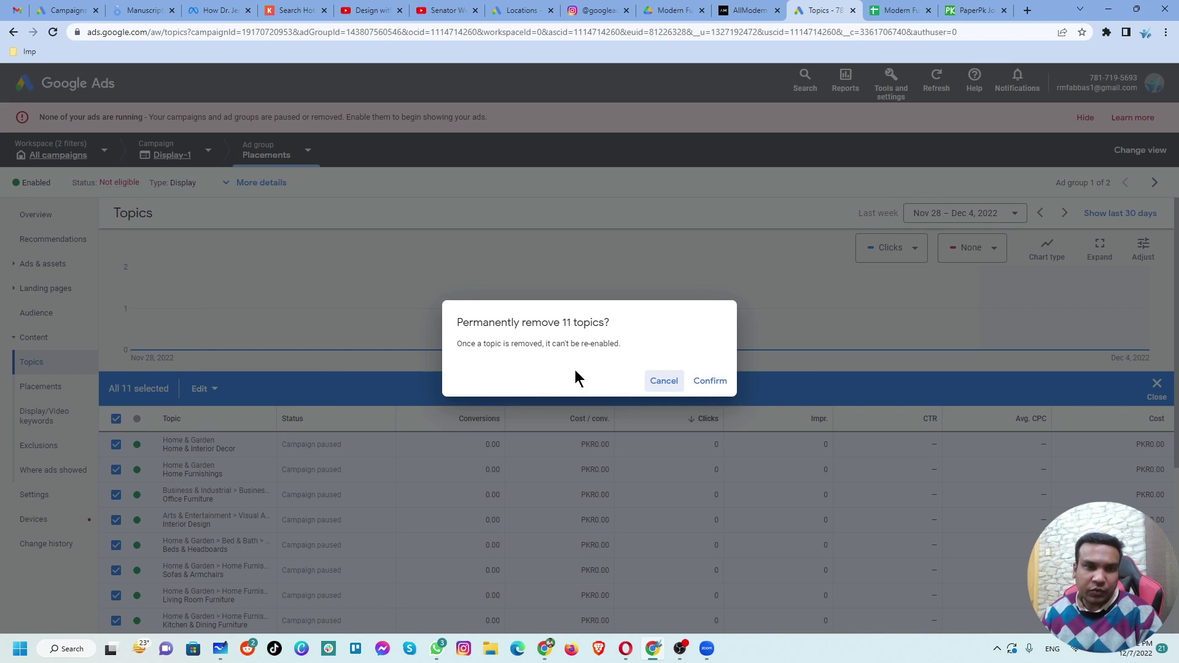
{"action": "left_click", "coordinate": [711, 381]}
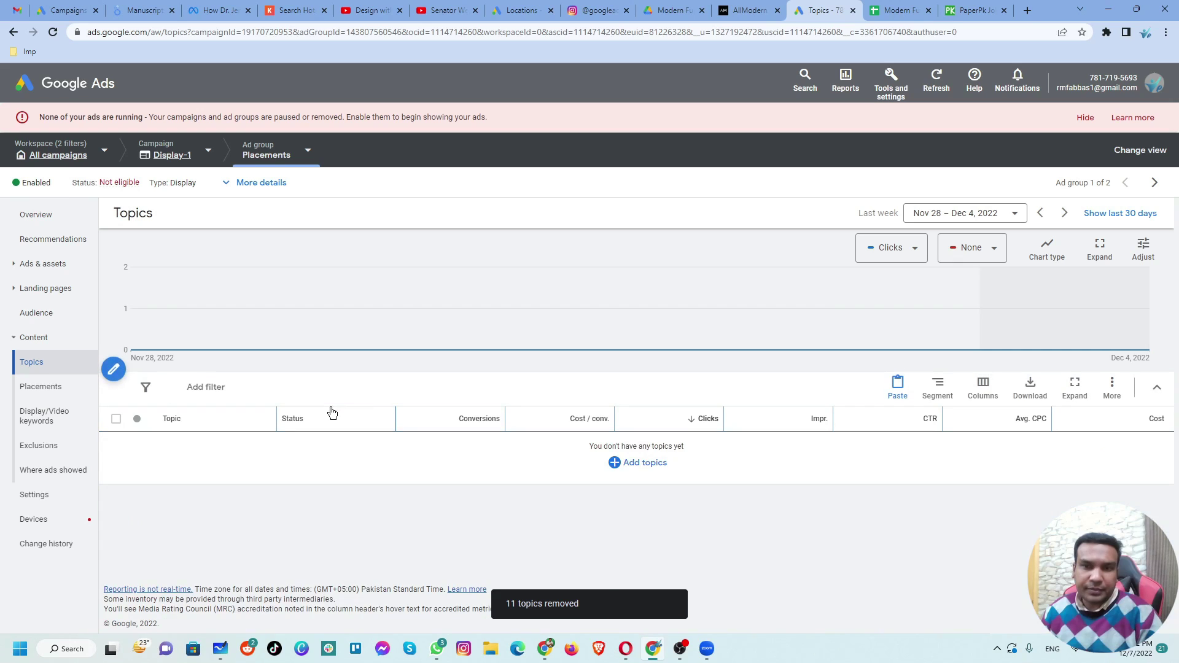
Open the placement settings of the Placements ad group for editing and browse to the Websites category
{"action": "left_click", "coordinate": [35, 393]}
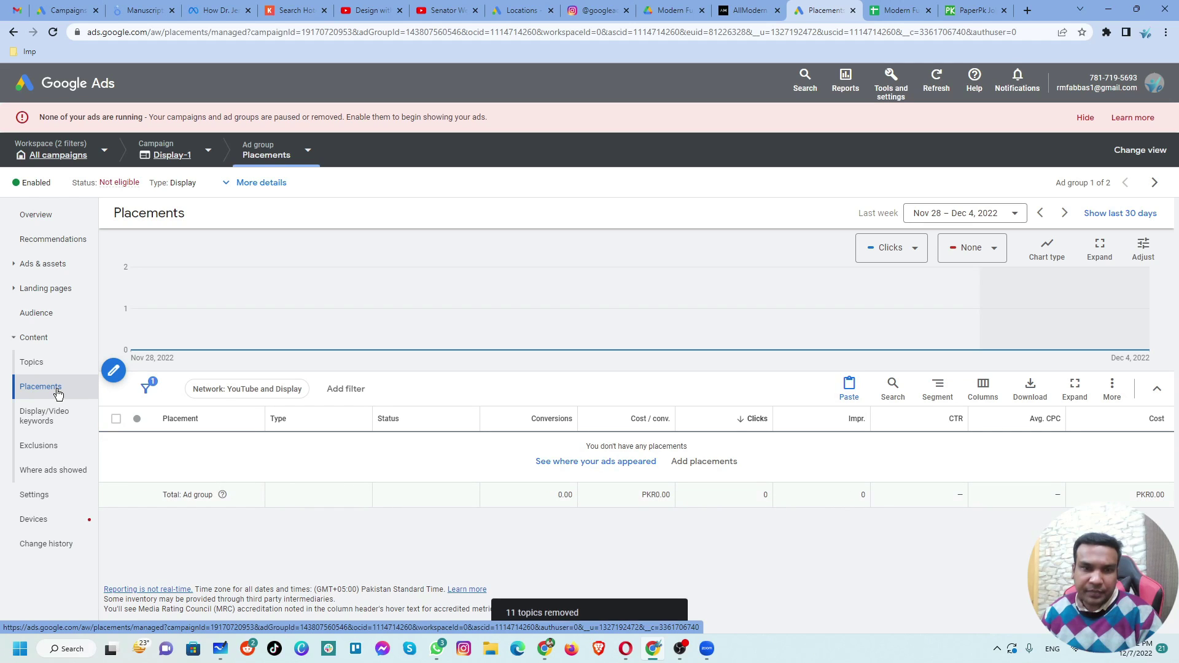
{"action": "left_click", "coordinate": [584, 462]}
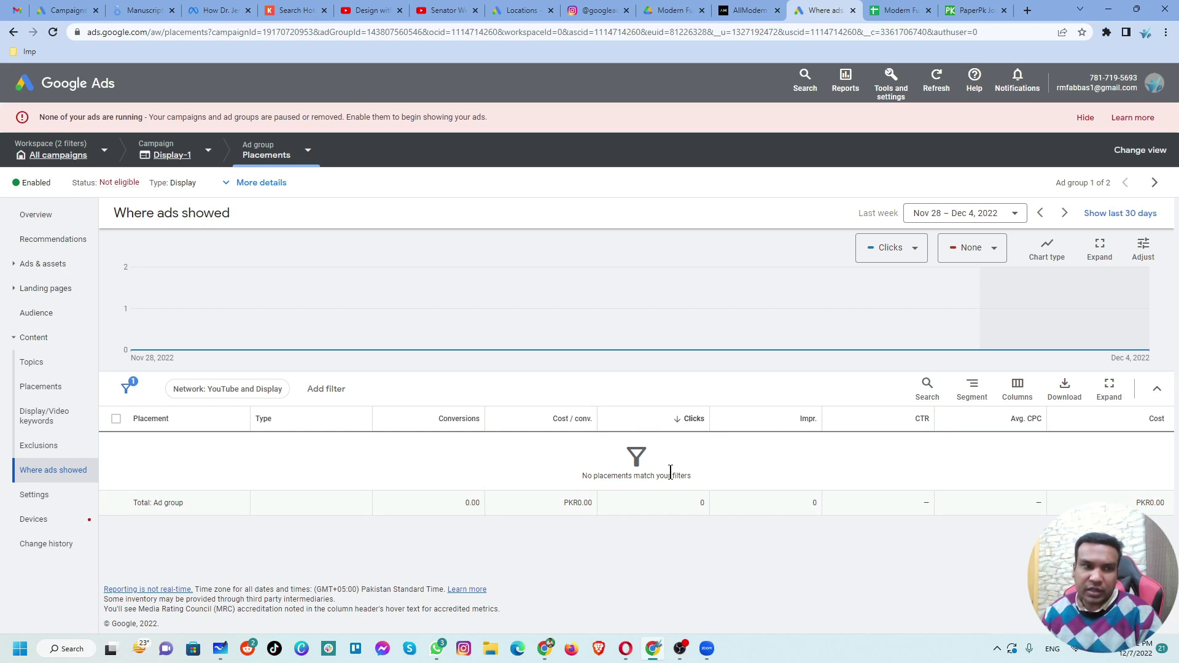
{"action": "left_click", "coordinate": [29, 393]}
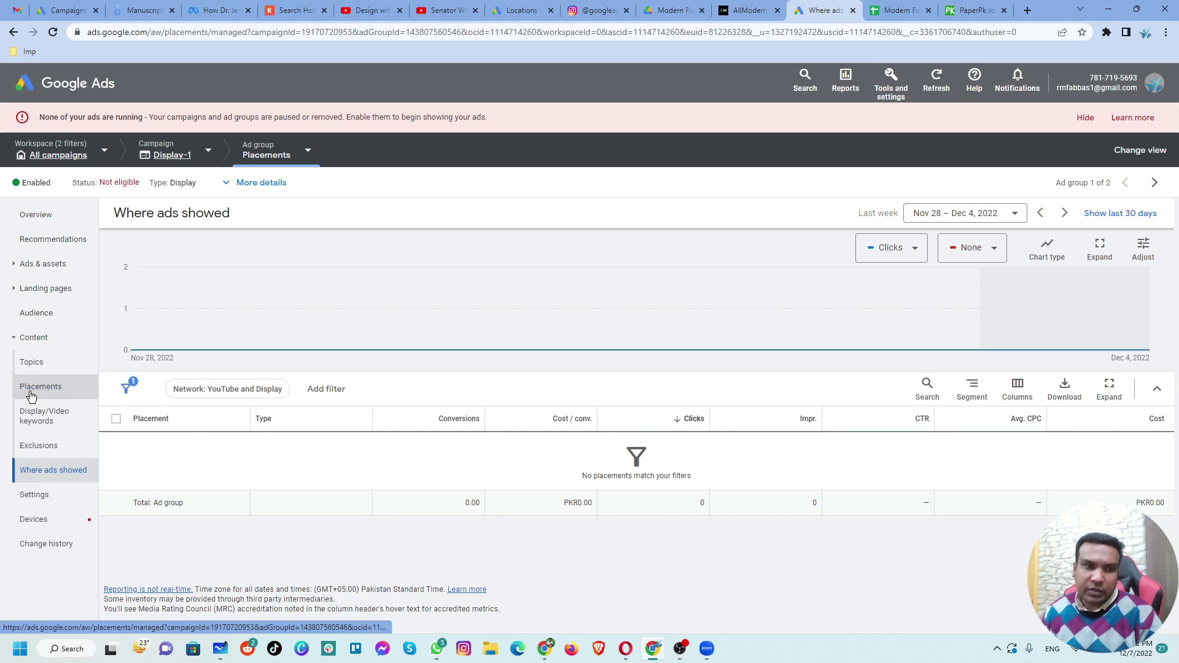
{"action": "left_click", "coordinate": [113, 371]}
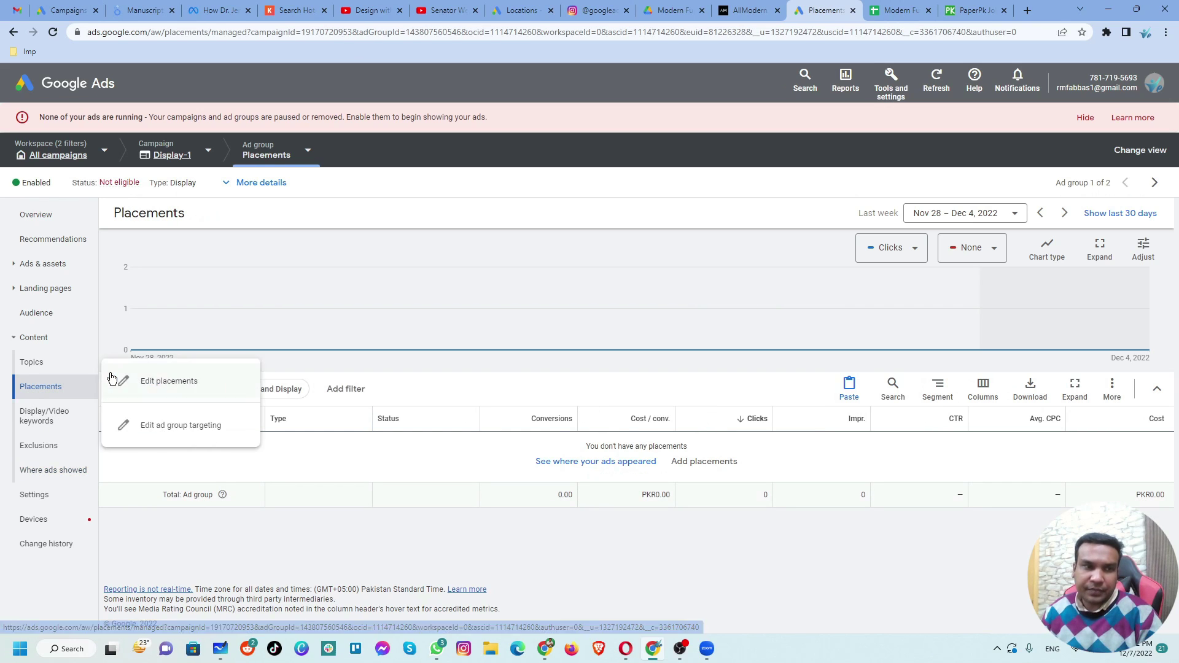
{"action": "left_click", "coordinate": [188, 390]}
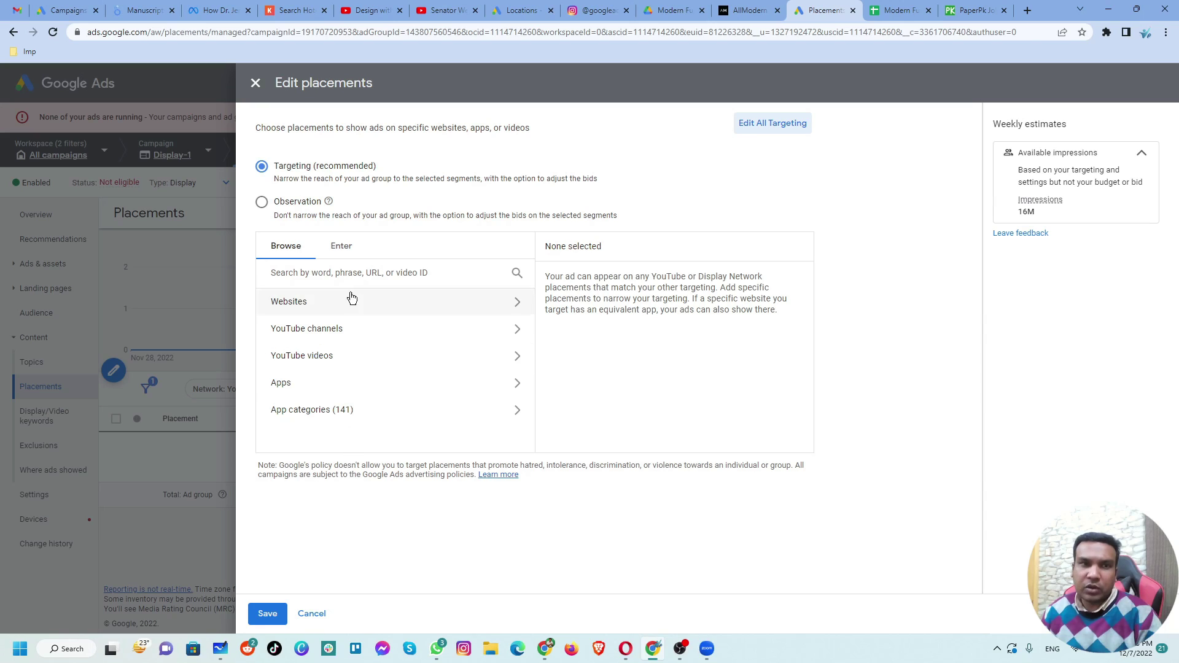
{"action": "left_click", "coordinate": [314, 303]}
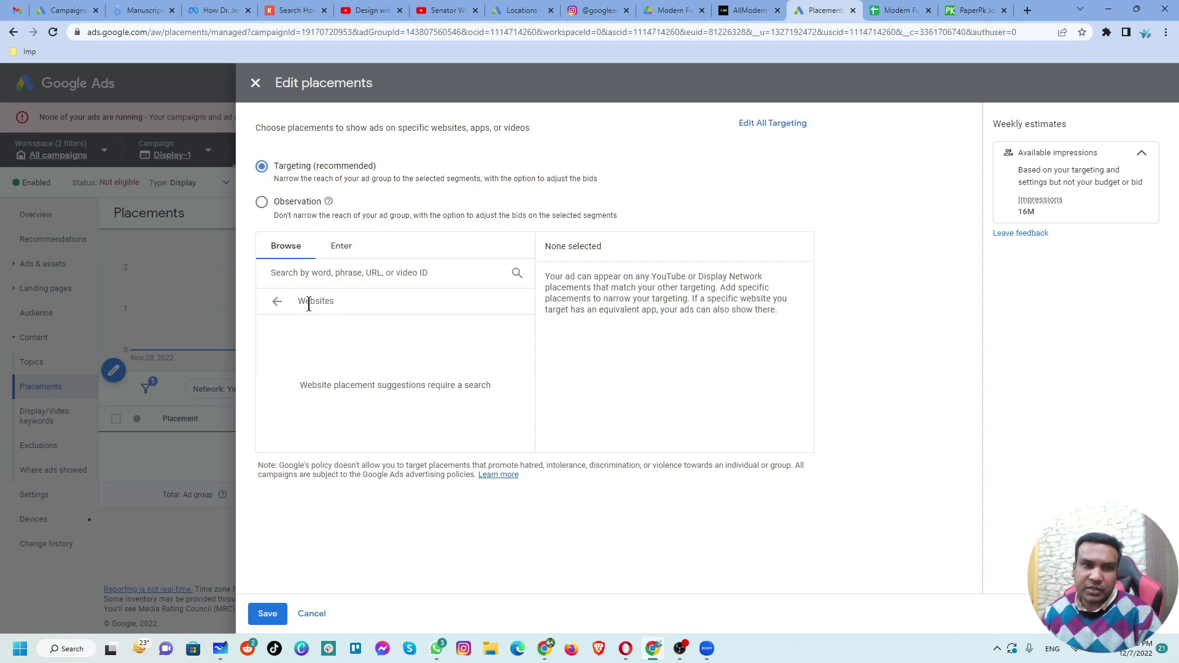
{"action": "left_click", "coordinate": [336, 262]}
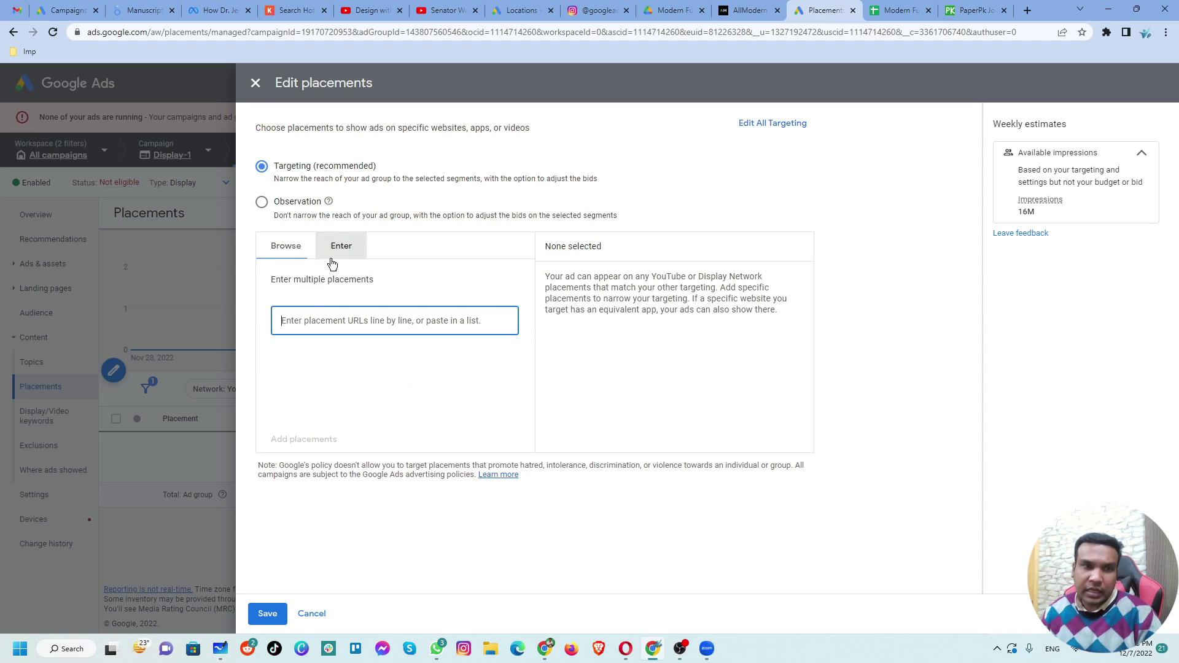
{"action": "left_click", "coordinate": [283, 256]}
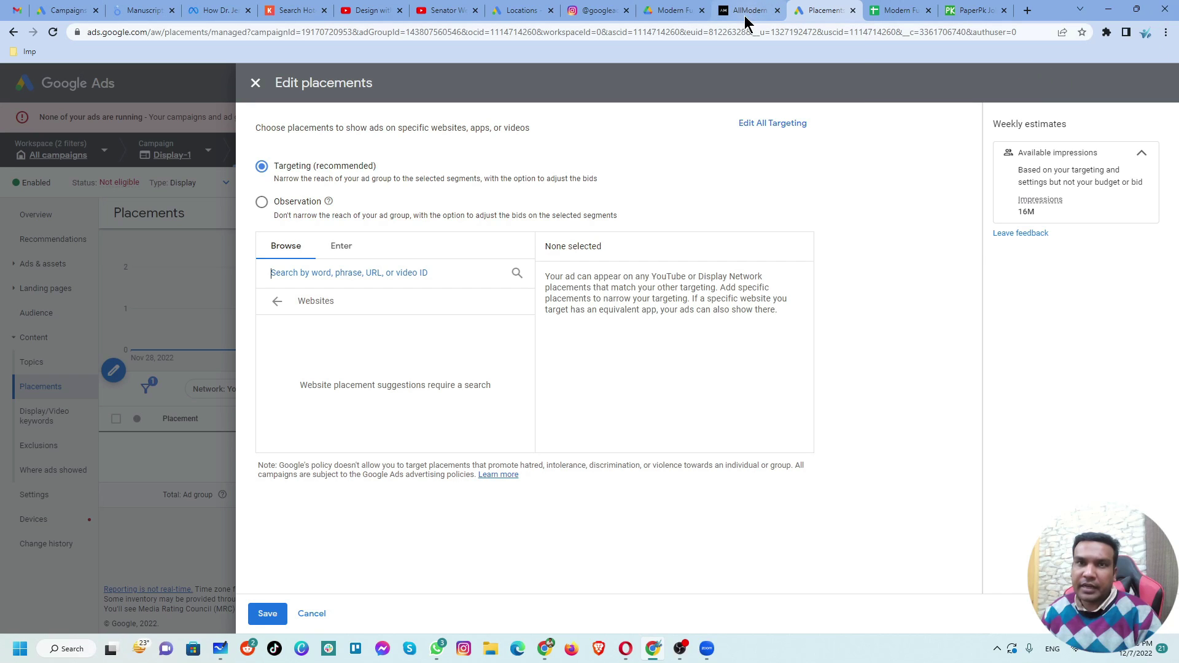
Search the web for ikea in a new browser tab, open the IKEA Global site and copy its address
{"action": "left_click", "coordinate": [1028, 12]}
{"action": "type", "text": "ikea"}
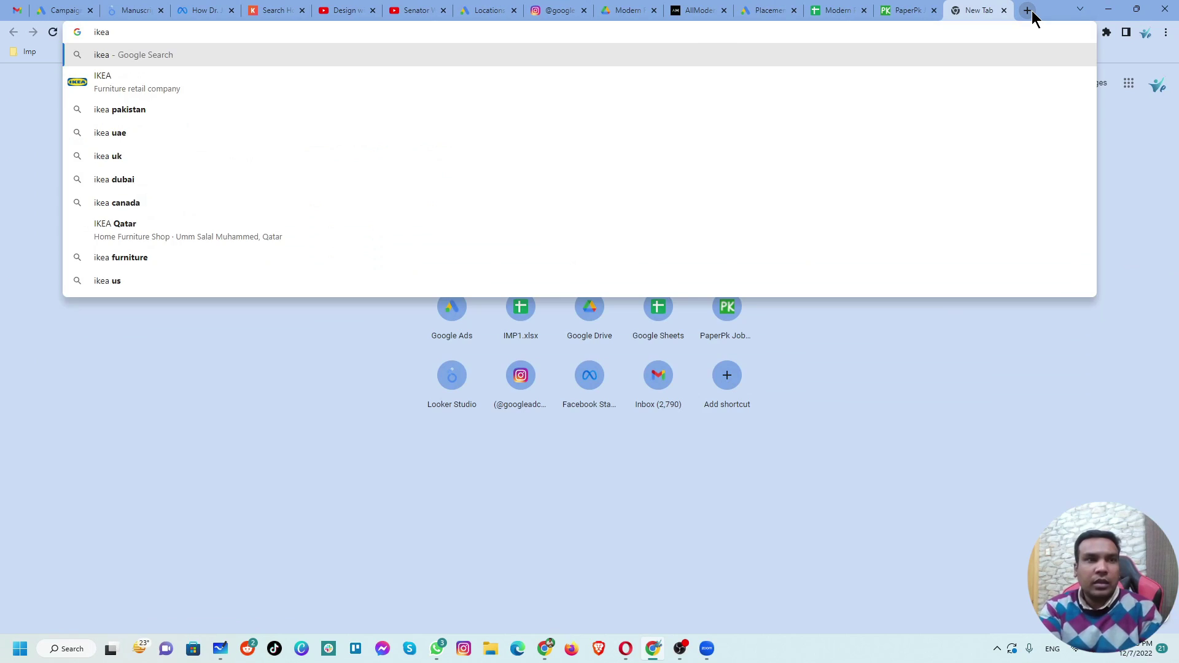
{"action": "key", "text": "Return"}
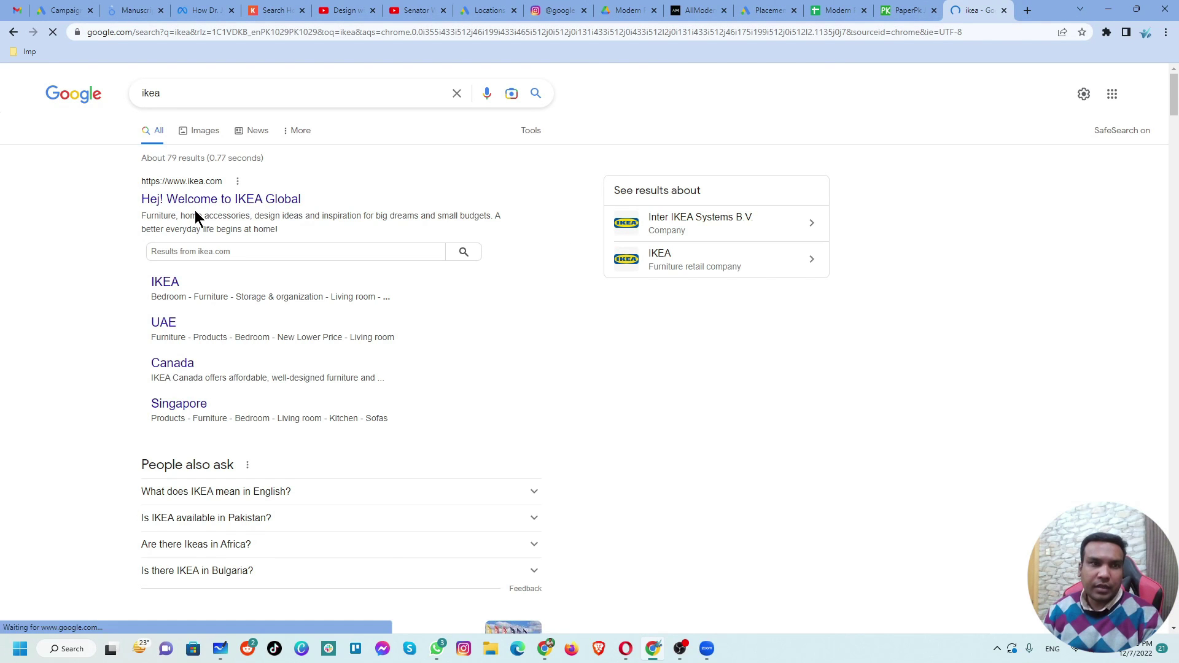
{"action": "left_click", "coordinate": [203, 200]}
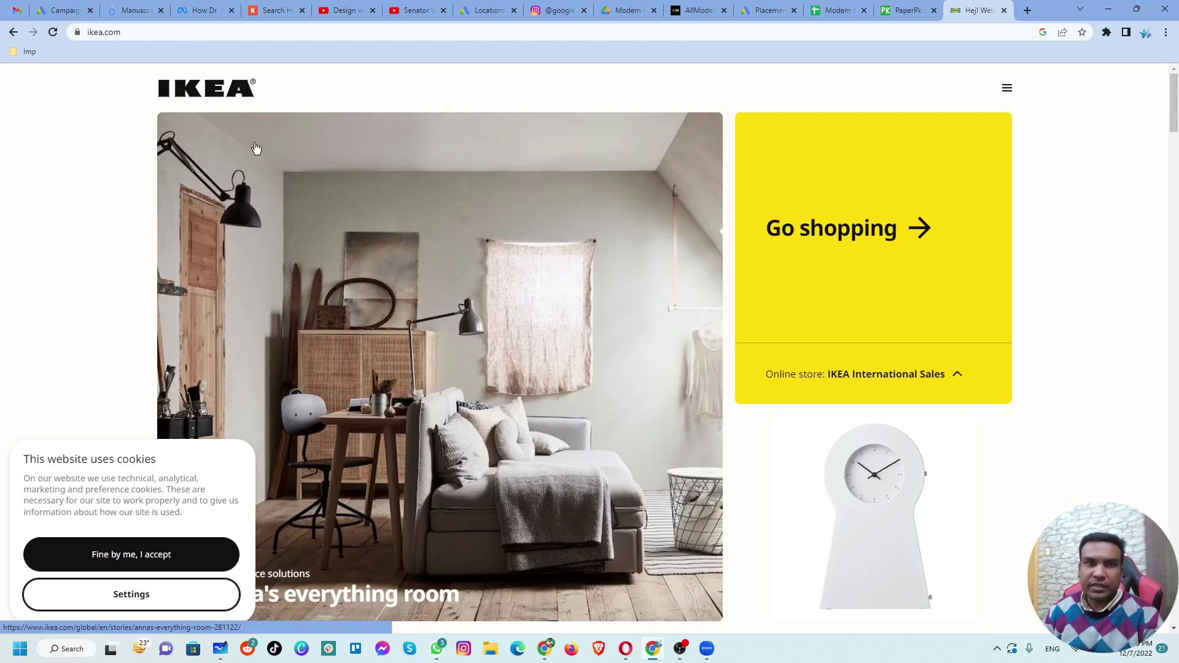
{"action": "left_click", "coordinate": [203, 32]}
{"action": "key", "text": "ctrl+c"}
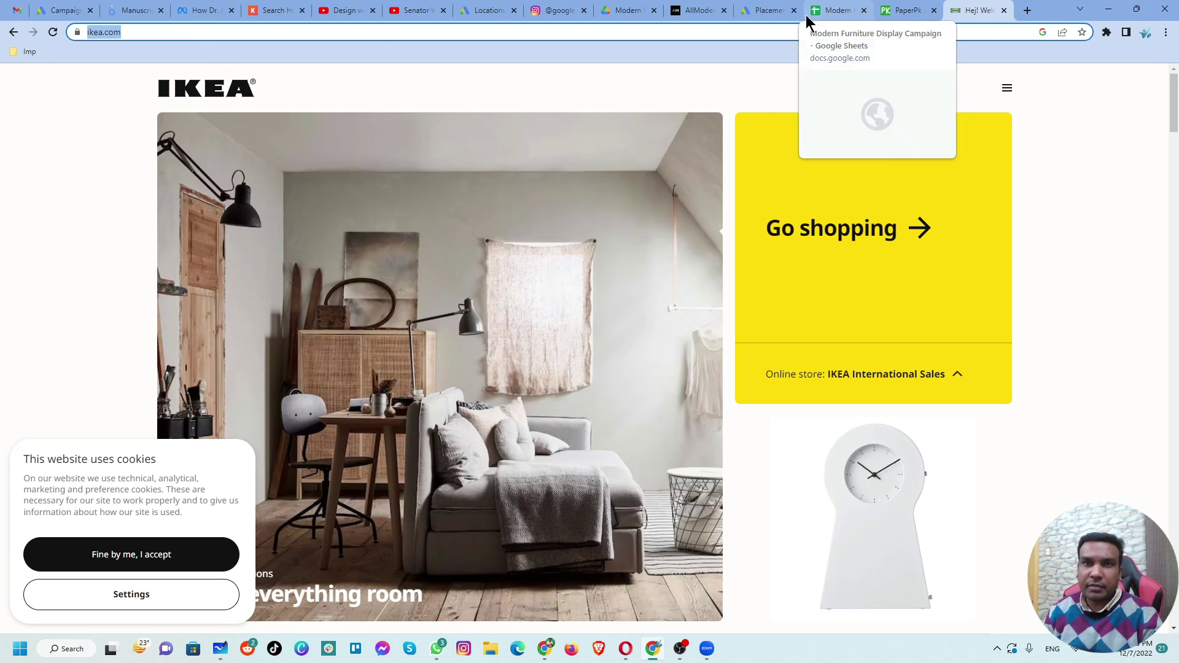
{"action": "left_click", "coordinate": [764, 11]}
{"action": "key", "text": "ctrl+v"}
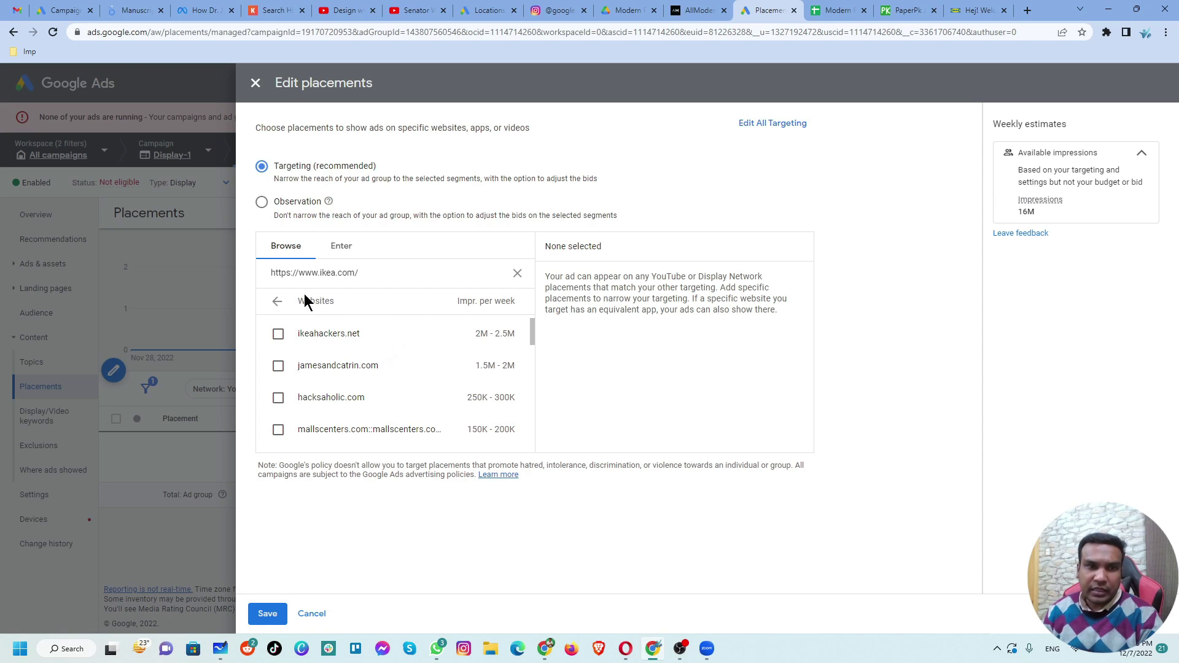
{"action": "scroll", "coordinate": [361, 368], "scroll_direction": "down", "scroll_amount": 5}
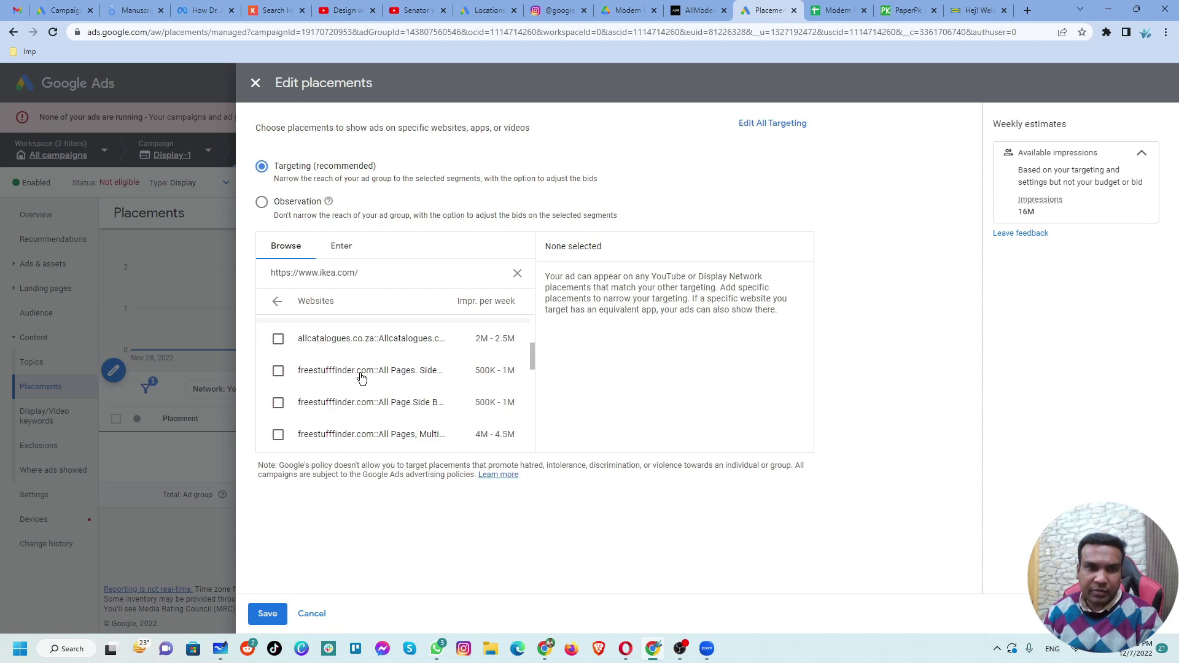
{"action": "scroll", "coordinate": [361, 381], "scroll_direction": "down", "scroll_amount": 5}
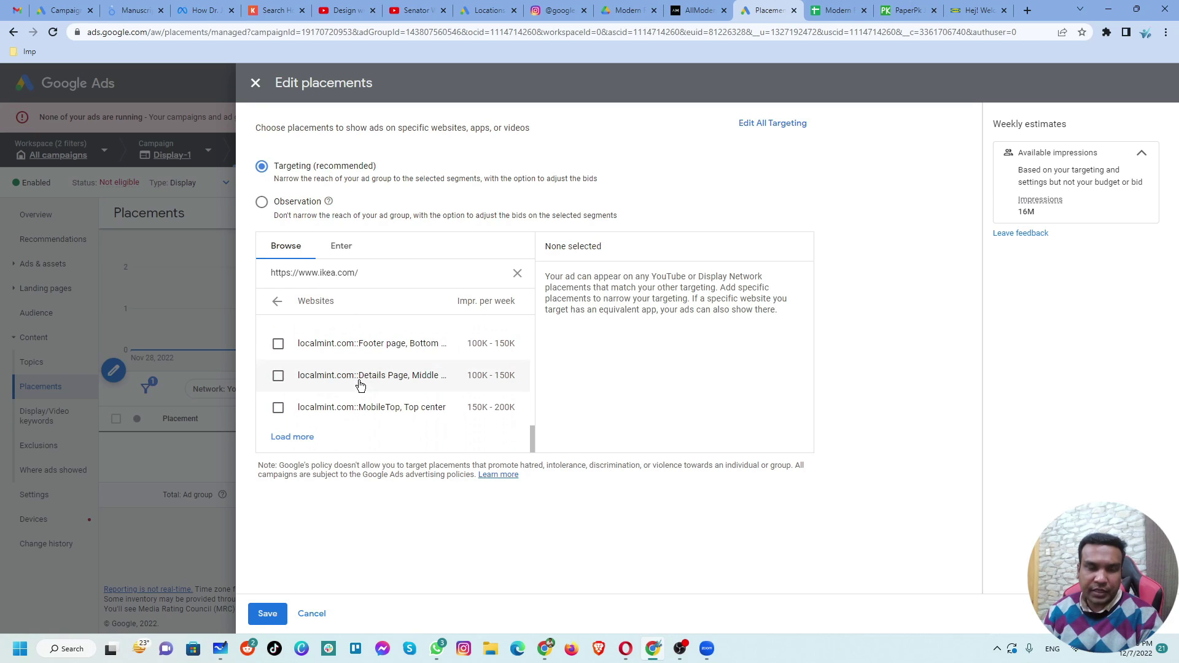
{"action": "scroll", "coordinate": [351, 402], "scroll_direction": "up", "scroll_amount": 1}
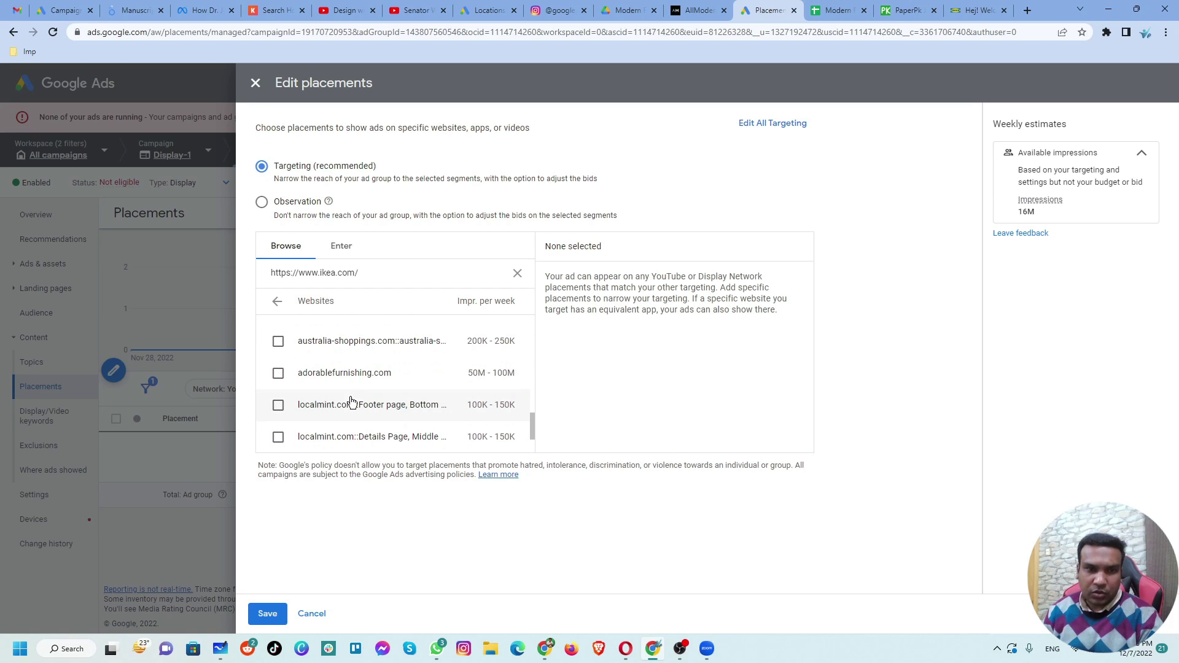
{"action": "scroll", "coordinate": [351, 401], "scroll_direction": "up", "scroll_amount": 10}
Search website placements for furniture and select furnituretoday.com, livingcozy.com, arayofsunlight.com, thehabitat.com and thediyplan.com
{"action": "key", "text": "ctrl+a"}
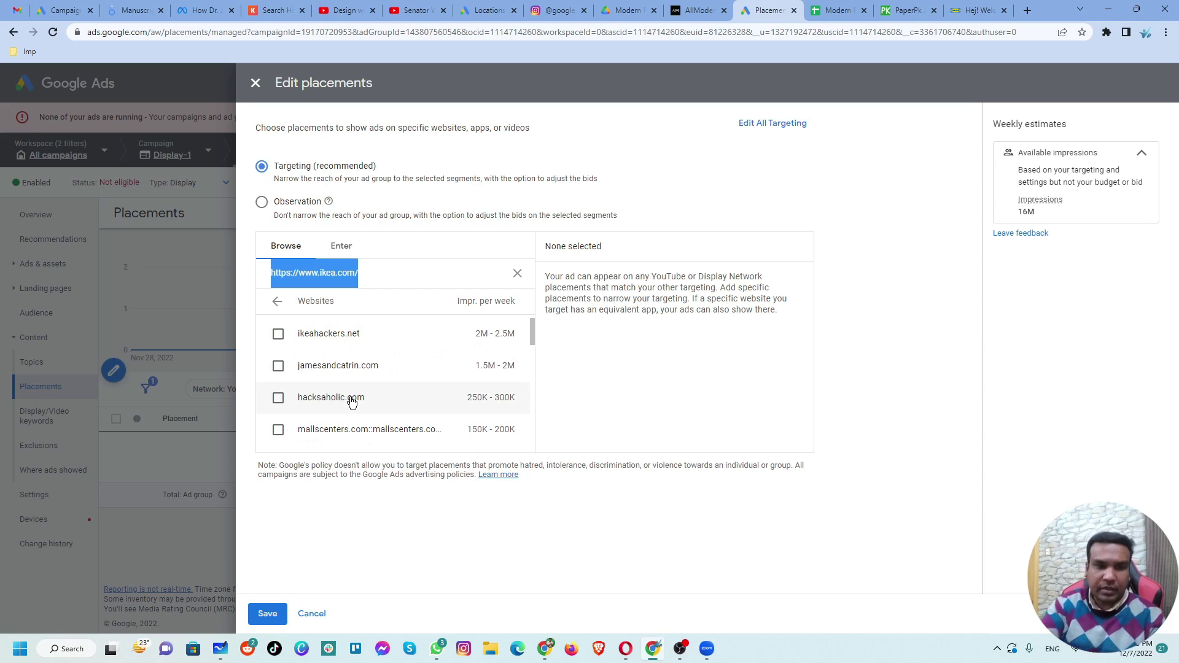
{"action": "type", "text": "f"}
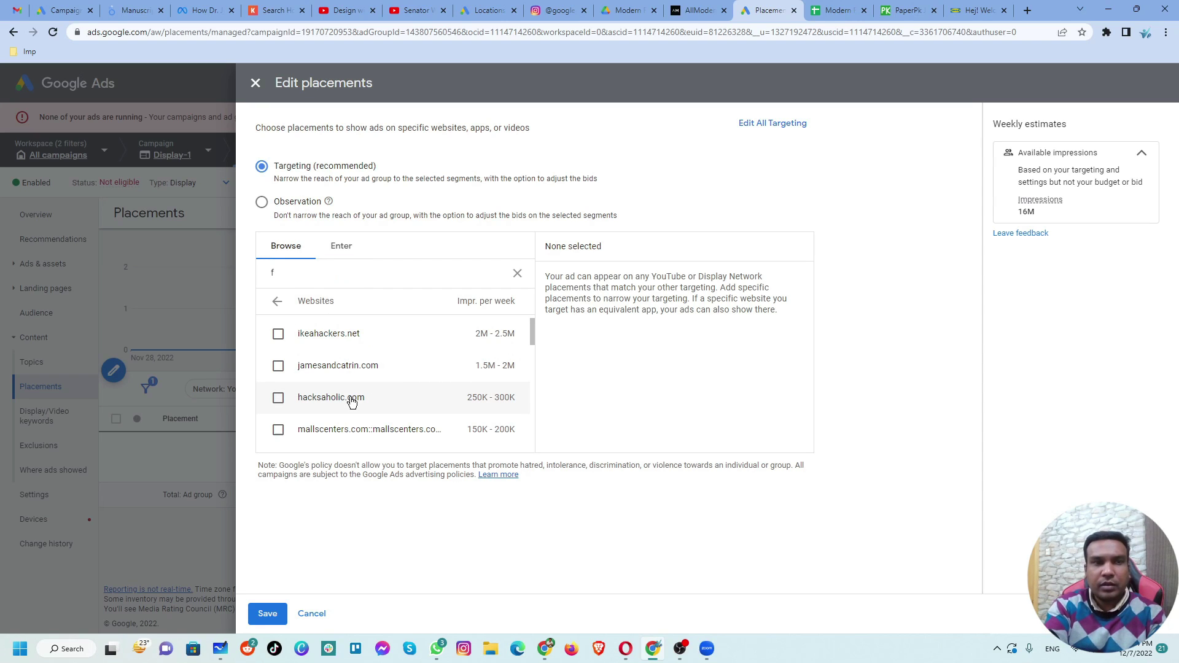
{"action": "type", "text": "rrniture"}
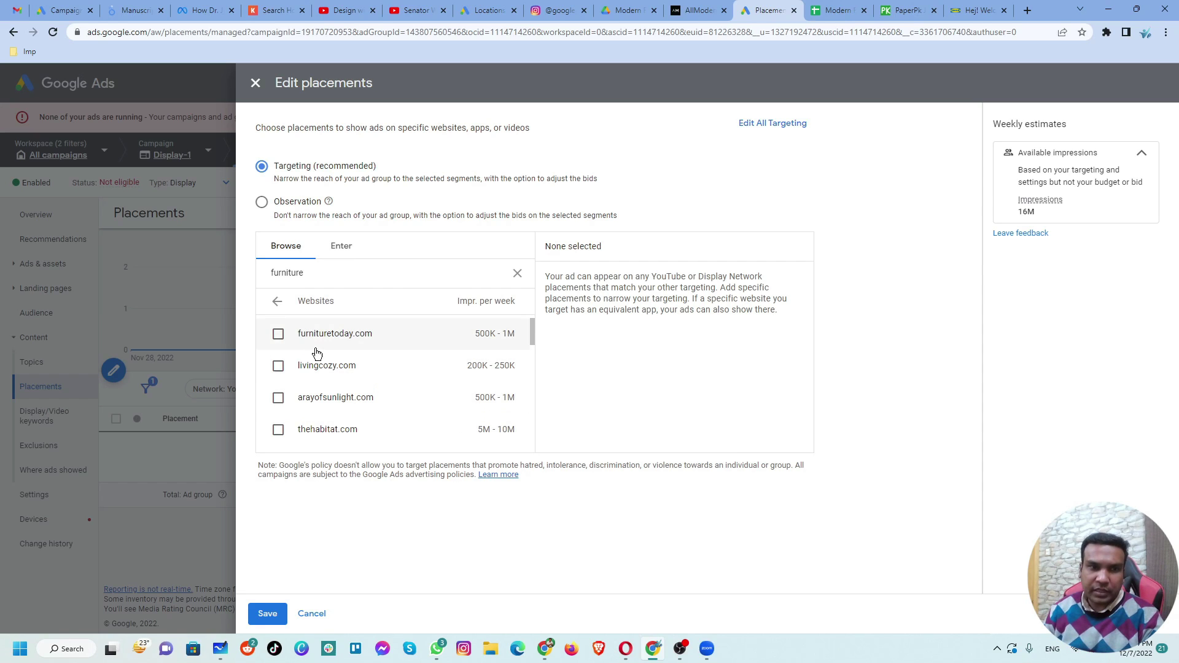
{"action": "left_click", "coordinate": [280, 334]}
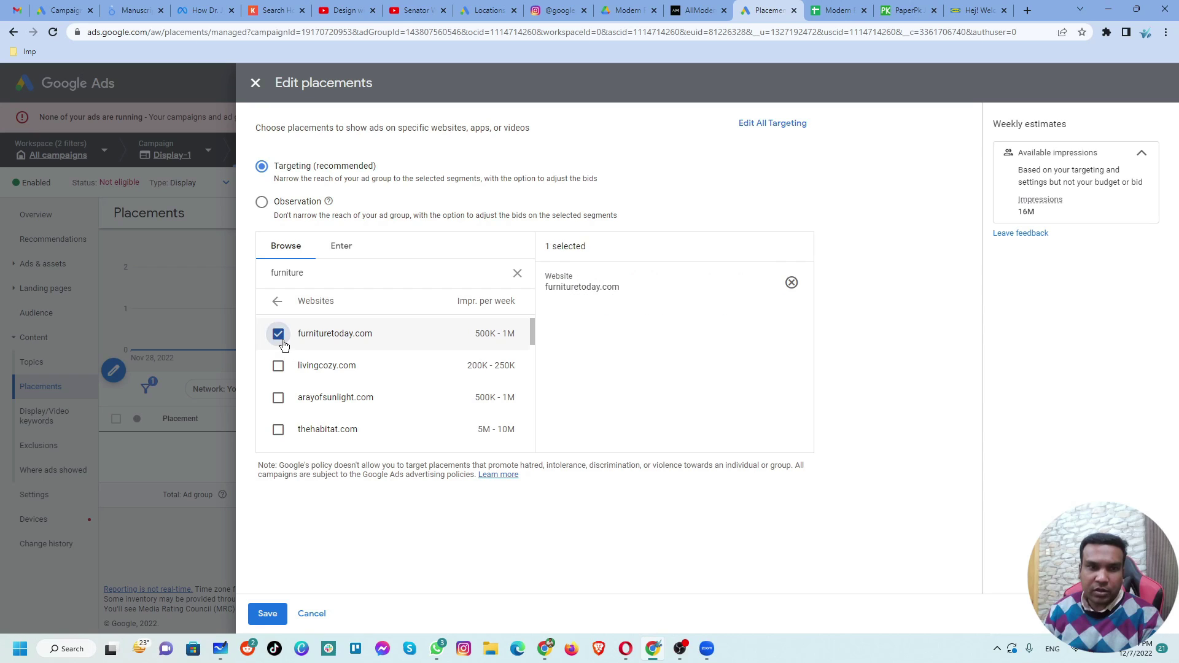
{"action": "left_click", "coordinate": [278, 366]}
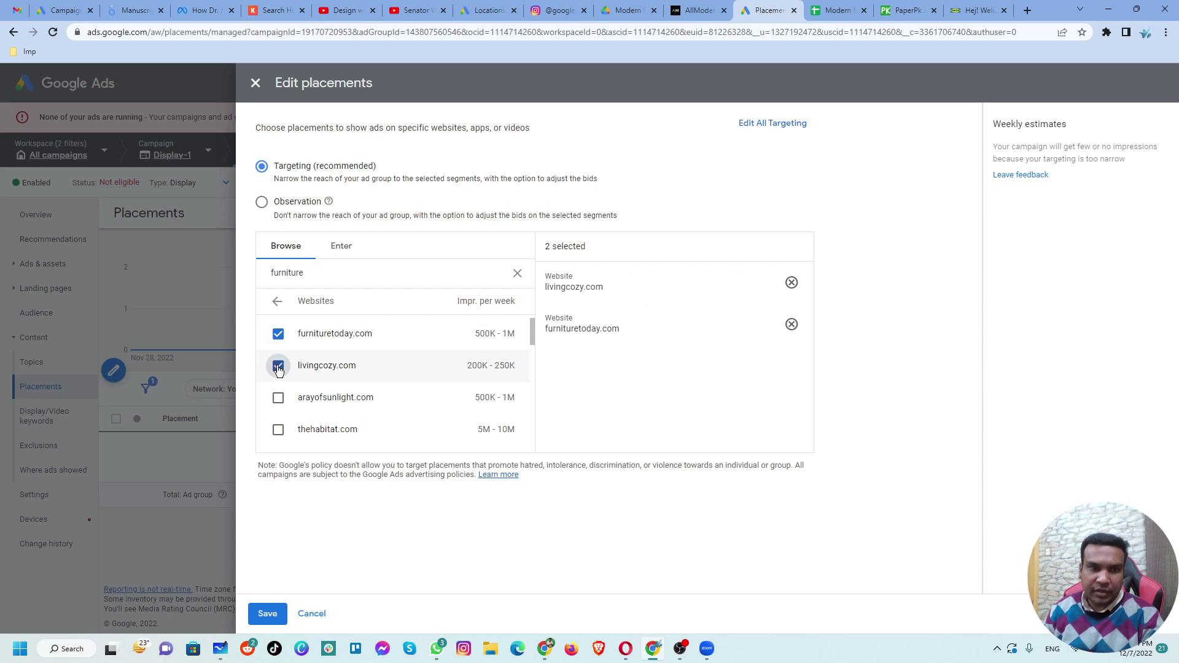
{"action": "left_click", "coordinate": [279, 399]}
{"action": "scroll", "coordinate": [277, 393], "scroll_direction": "down", "scroll_amount": 2}
{"action": "left_click", "coordinate": [280, 369]}
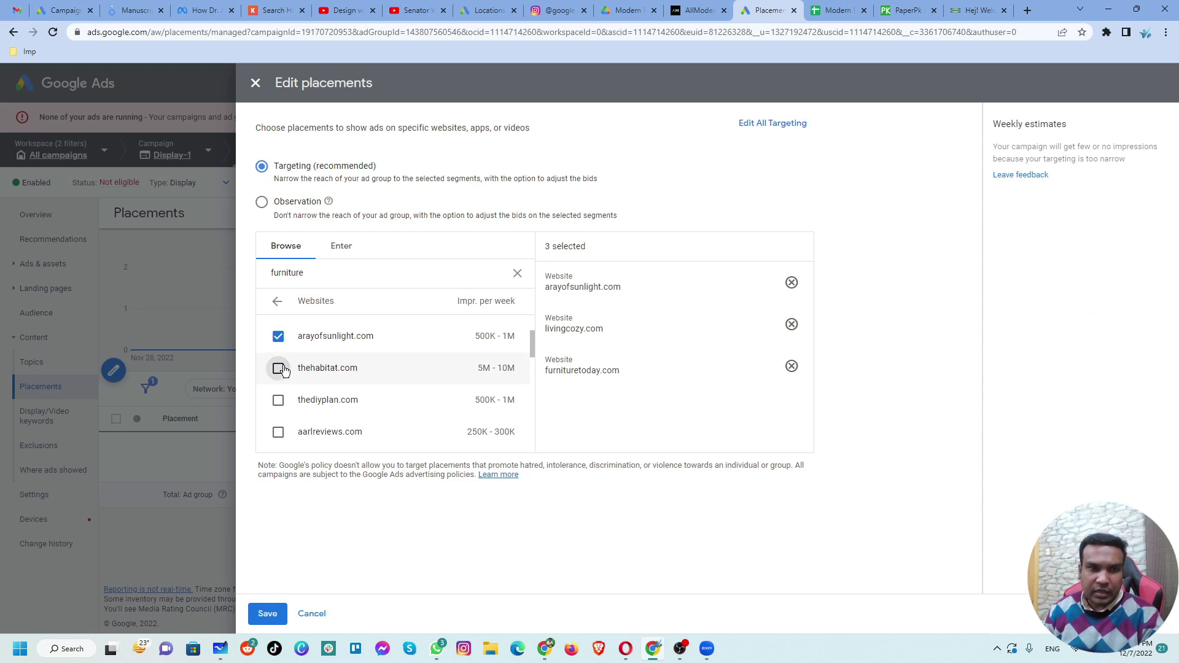
{"action": "left_click", "coordinate": [279, 400]}
Deselect thediyplan.com and add ikeahackers.net, furniture.com and craftedbythehunts.com to the selected website placements
{"action": "scroll", "coordinate": [291, 409], "scroll_direction": "down", "scroll_amount": 2}
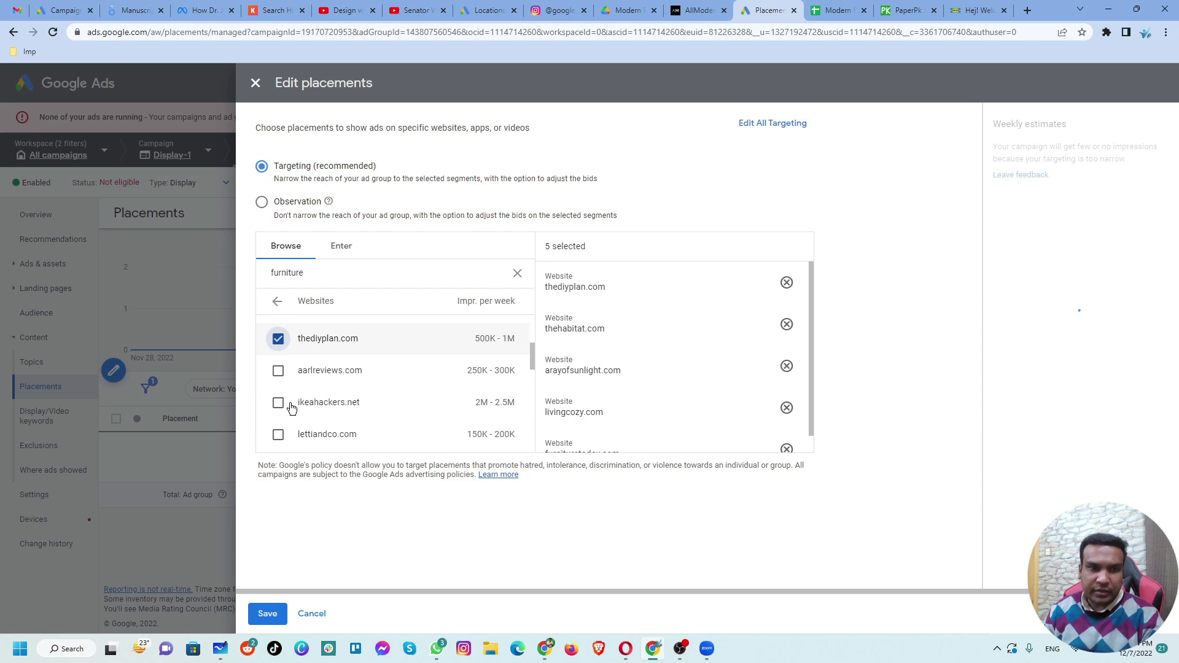
{"action": "left_click", "coordinate": [278, 338]}
{"action": "scroll", "coordinate": [278, 368], "scroll_direction": "down", "scroll_amount": 2}
{"action": "left_click", "coordinate": [278, 344]}
{"action": "scroll", "coordinate": [279, 381], "scroll_direction": "down", "scroll_amount": 3}
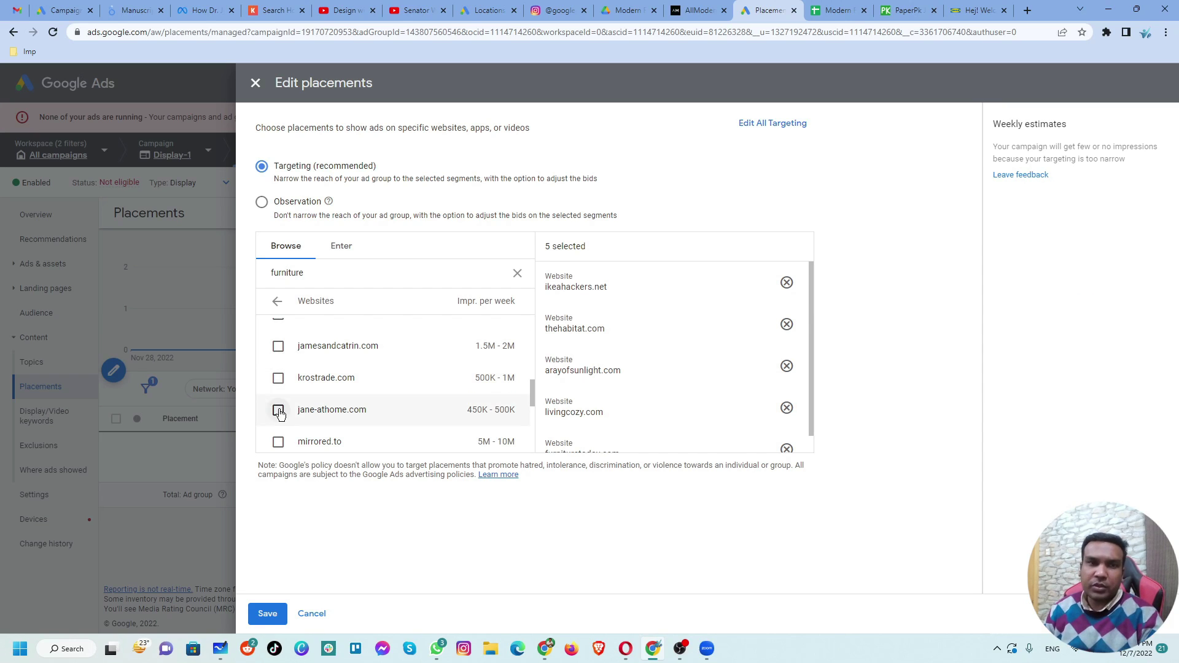
{"action": "scroll", "coordinate": [279, 416], "scroll_direction": "down", "scroll_amount": 3}
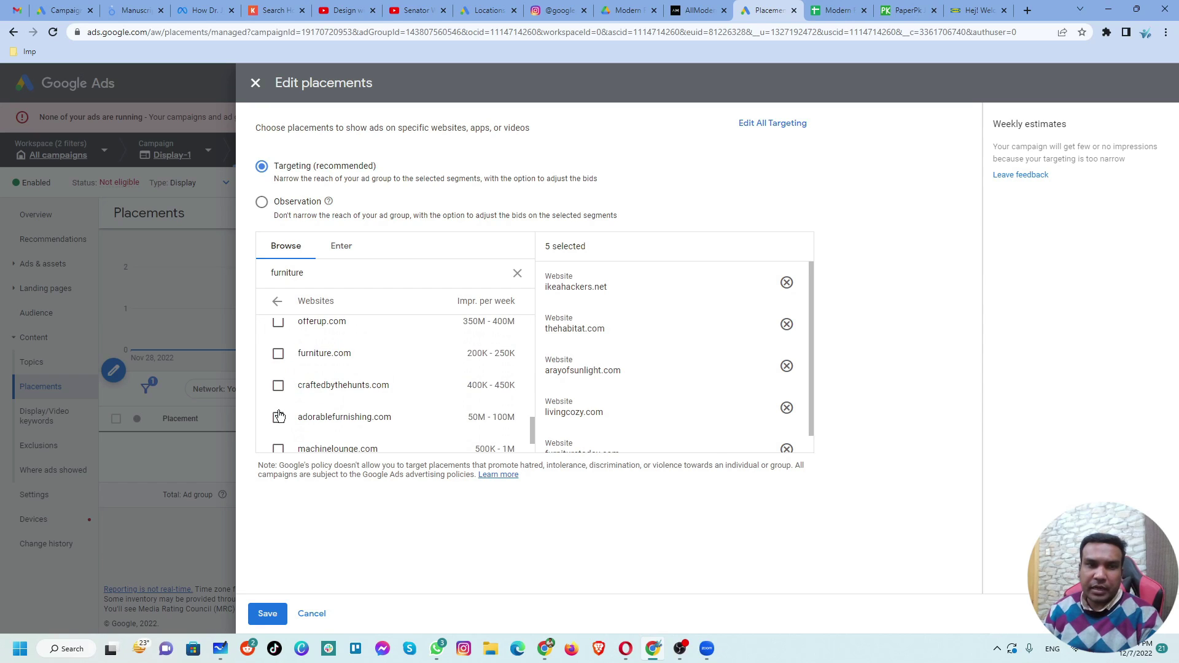
{"action": "left_click", "coordinate": [278, 354]}
{"action": "left_click", "coordinate": [278, 385]}
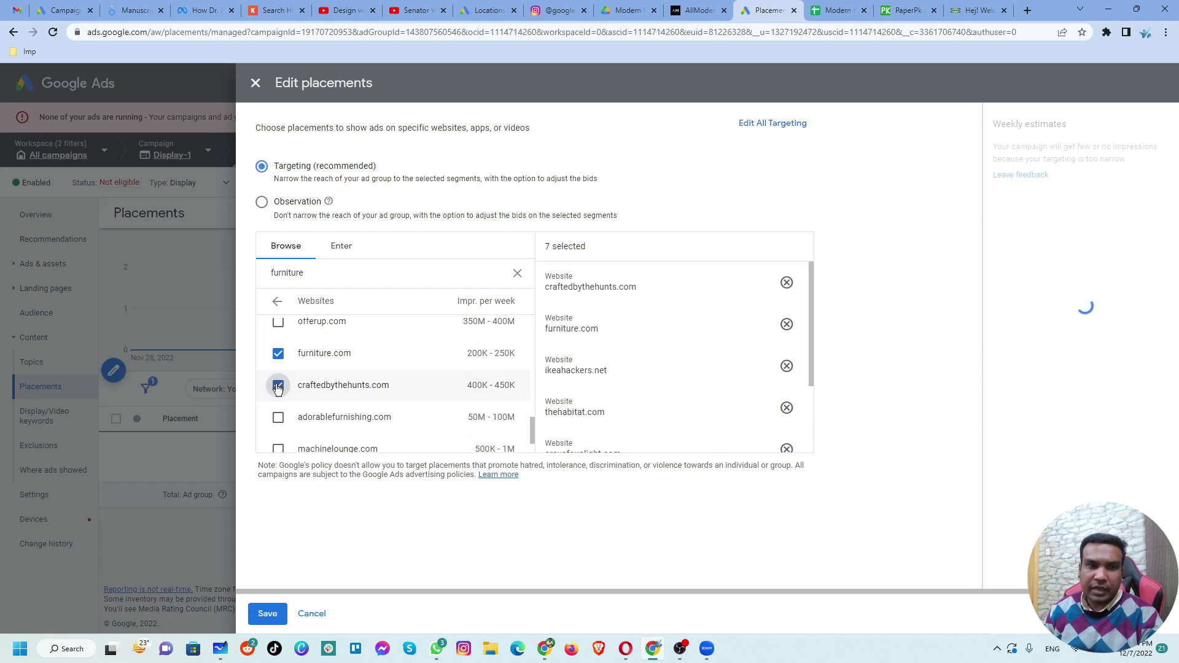
Add adorablefurnishing.com to the selected website placements and clear the furniture website search
{"action": "left_click", "coordinate": [278, 417]}
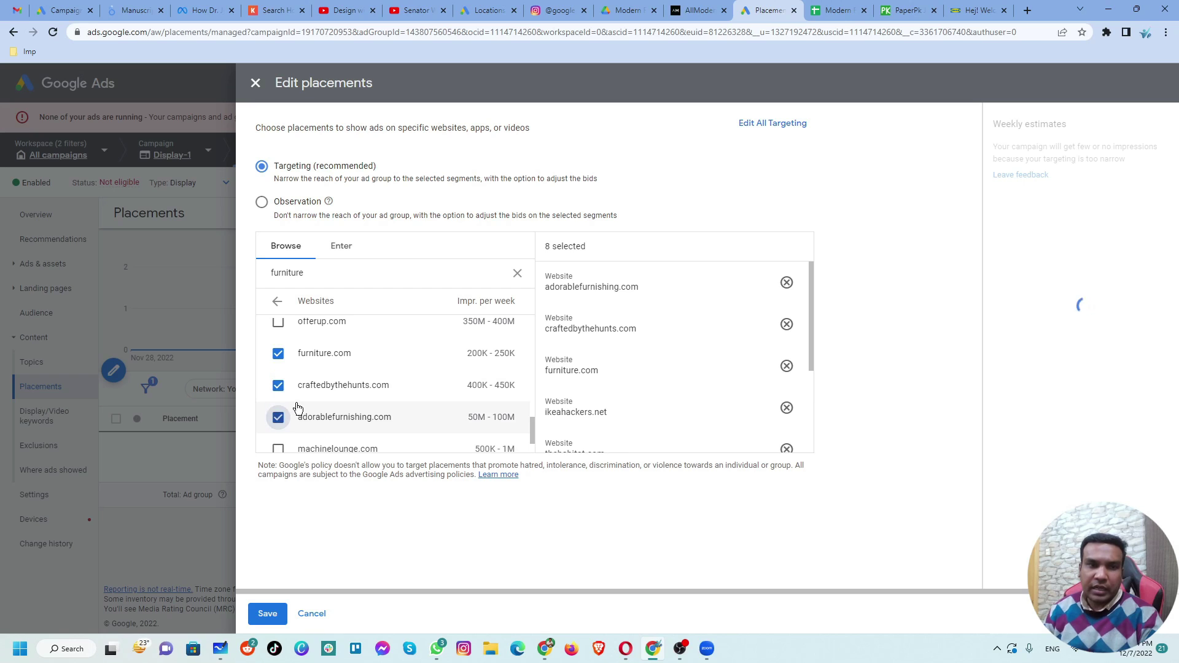
{"action": "scroll", "coordinate": [280, 412], "scroll_direction": "down", "scroll_amount": 1}
{"action": "scroll", "coordinate": [495, 399], "scroll_direction": "up", "scroll_amount": 3}
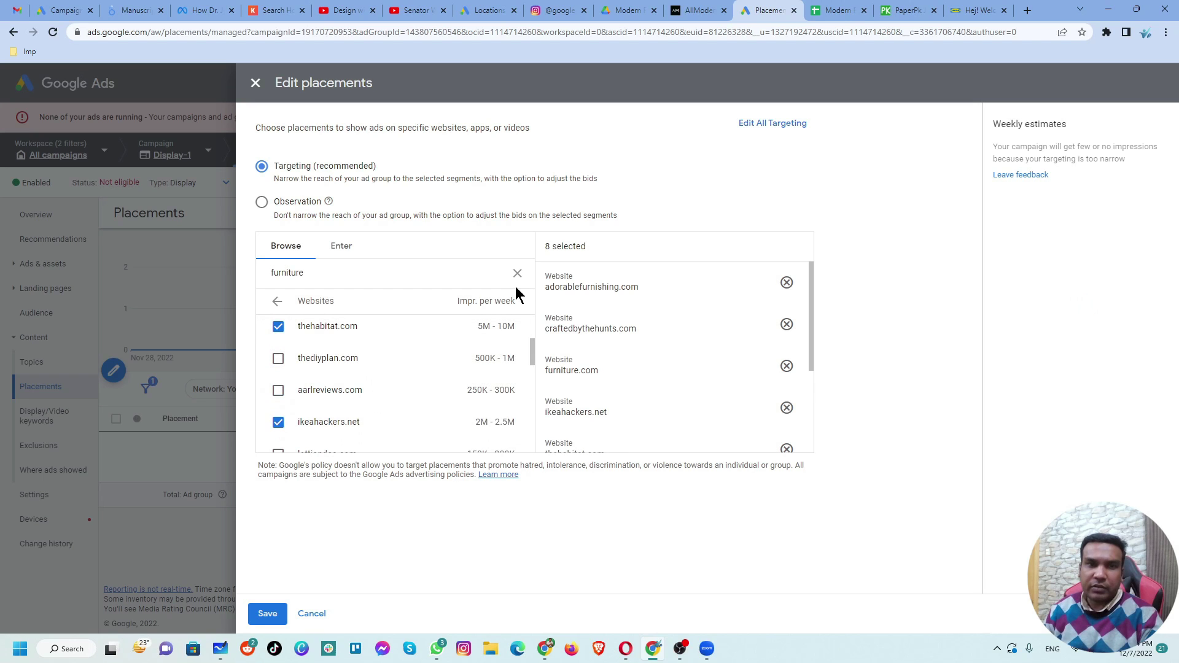
{"action": "scroll", "coordinate": [368, 410], "scroll_direction": "down", "scroll_amount": 5}
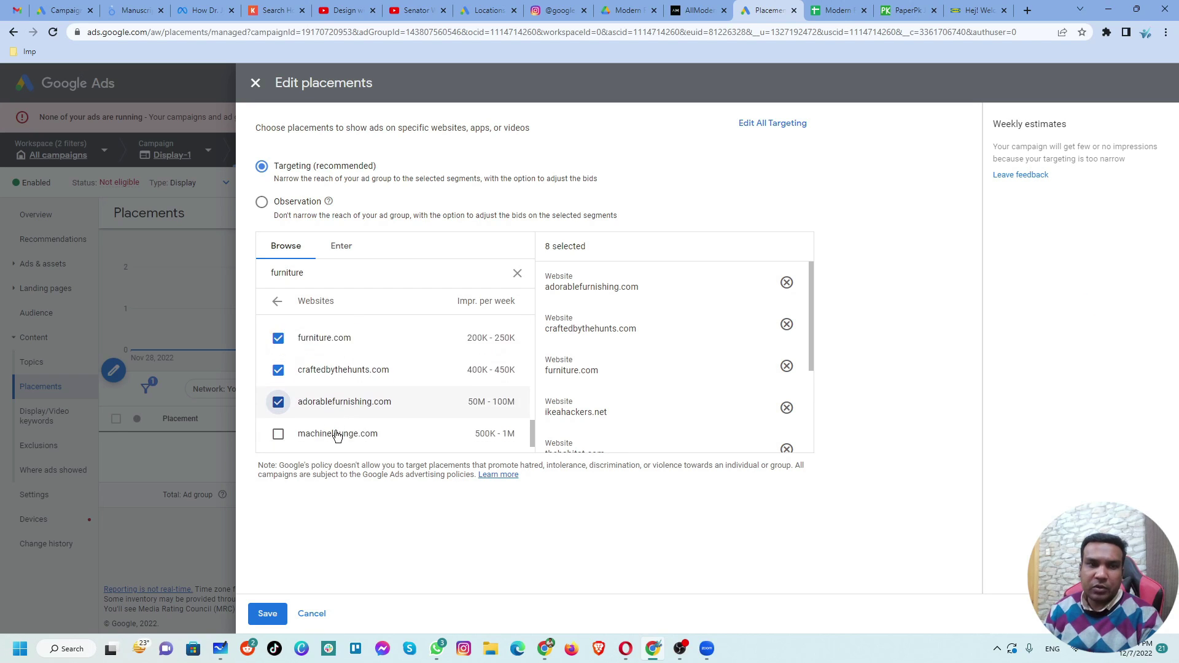
{"action": "left_click", "coordinate": [517, 273]}
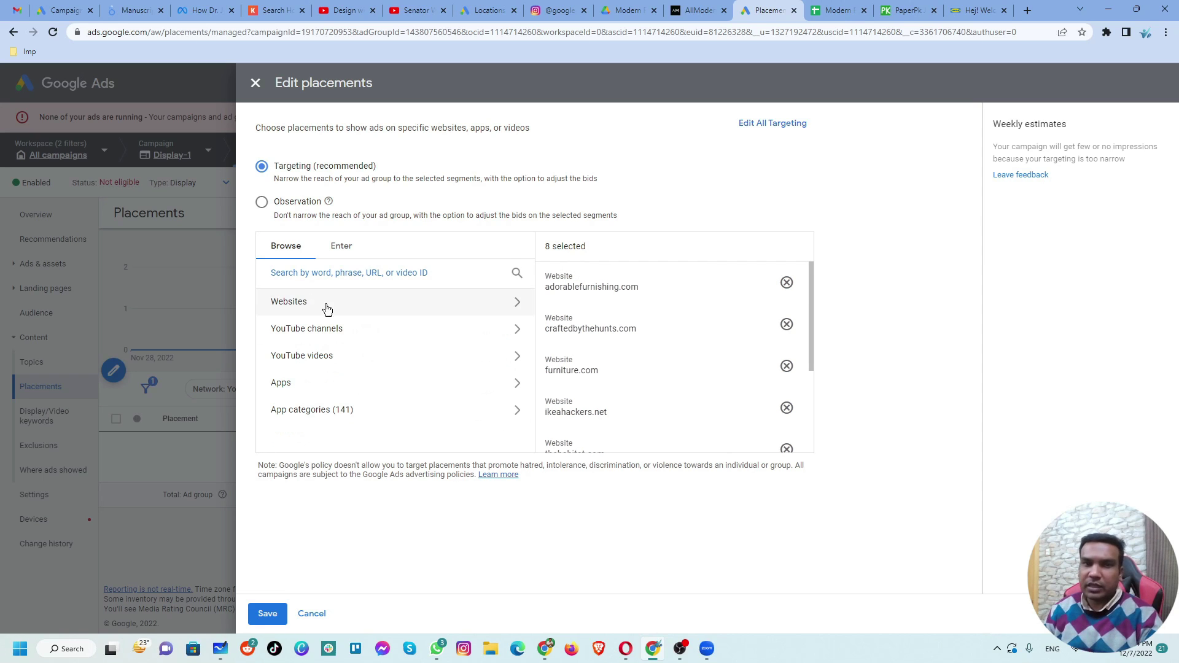
{"action": "scroll", "coordinate": [621, 324], "scroll_direction": "down", "scroll_amount": 2}
{"action": "scroll", "coordinate": [620, 324], "scroll_direction": "up", "scroll_amount": 2}
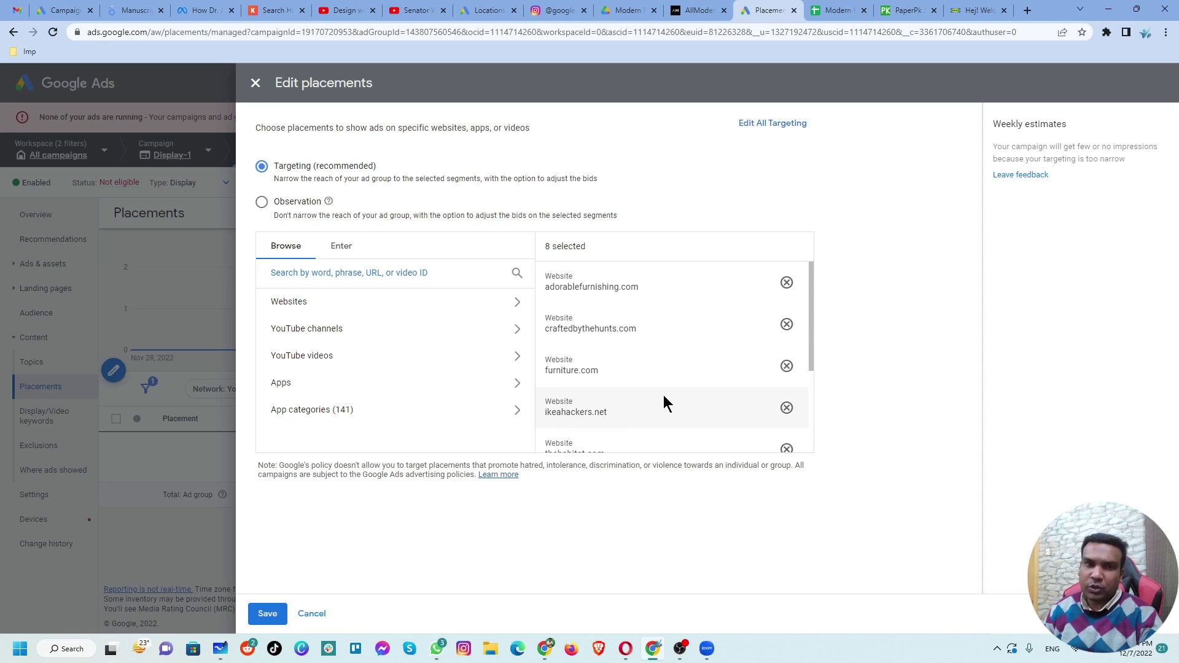
Search YouTube channel placements for furniture and look through the suggested channels
{"action": "left_click", "coordinate": [350, 330]}
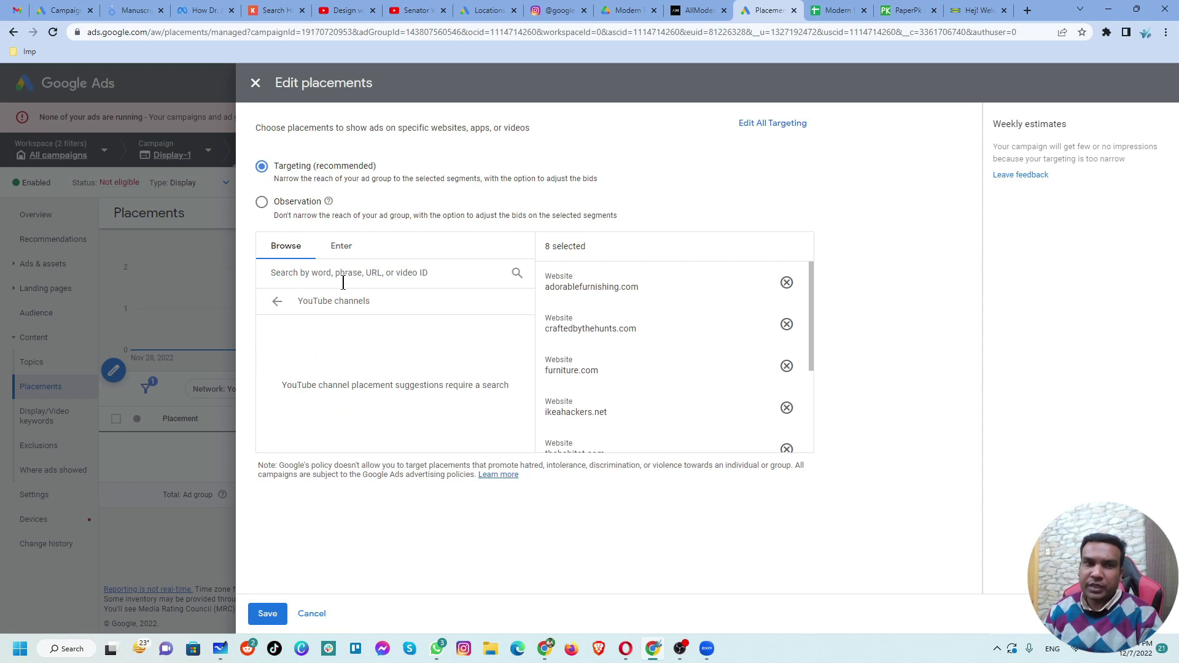
{"action": "type", "text": "fu"}
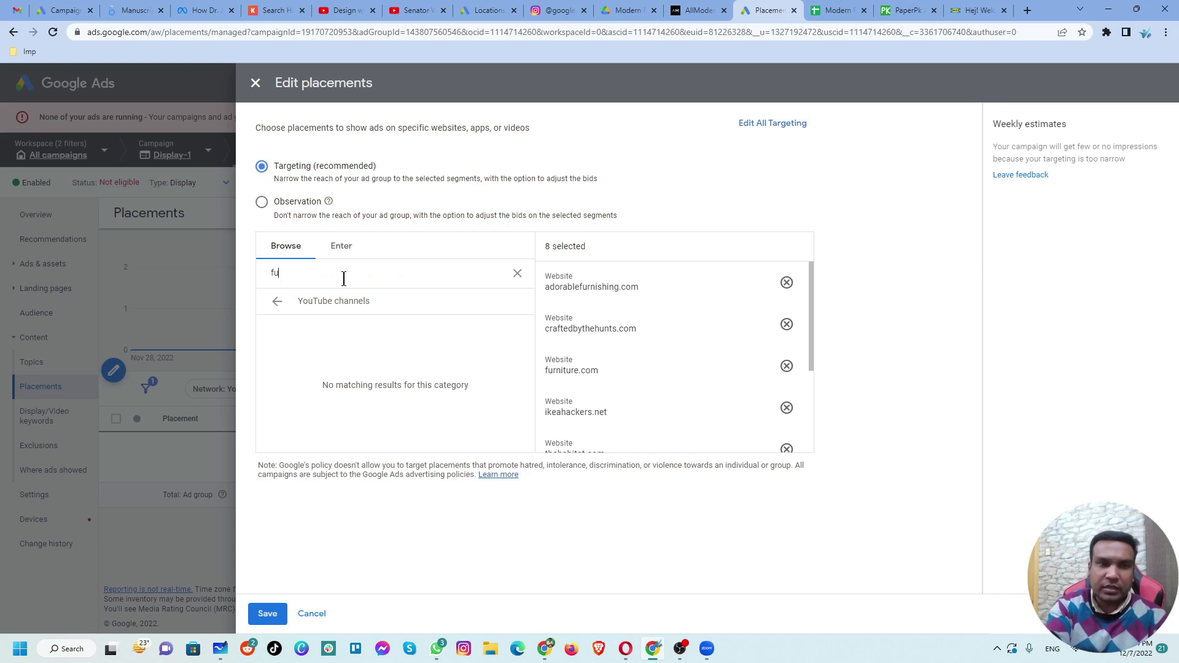
{"action": "type", "text": "rniture"}
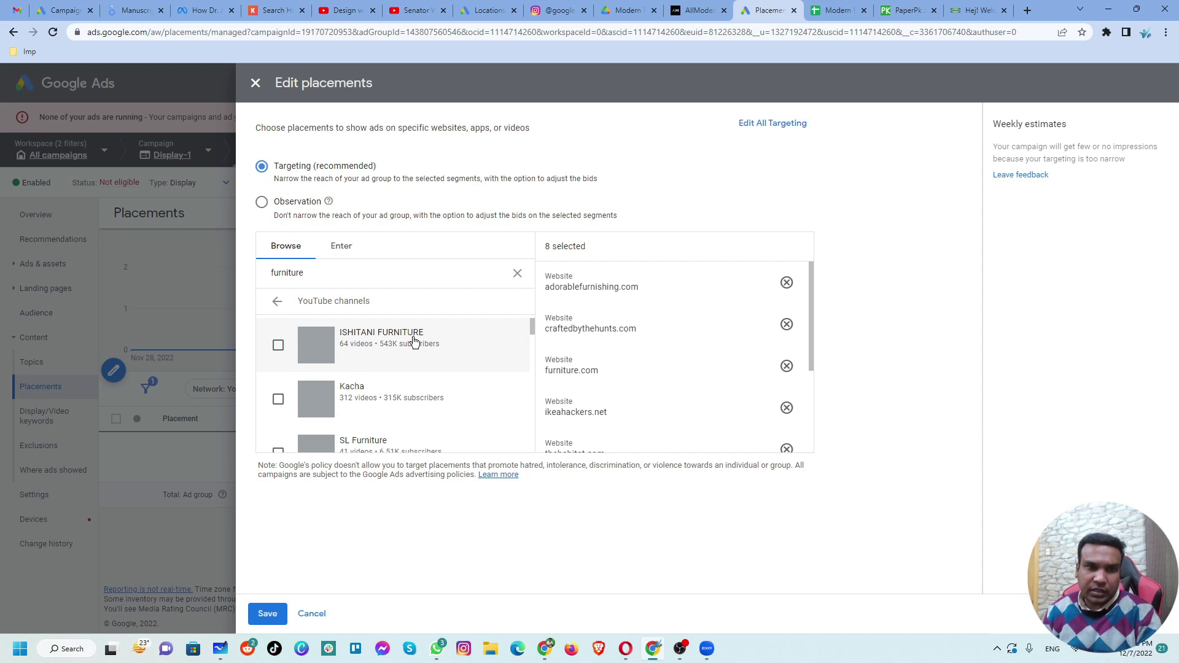
{"action": "scroll", "coordinate": [410, 342], "scroll_direction": "down", "scroll_amount": 1}
{"action": "scroll", "coordinate": [414, 350], "scroll_direction": "down", "scroll_amount": 1}
{"action": "scroll", "coordinate": [413, 355], "scroll_direction": "down", "scroll_amount": 2}
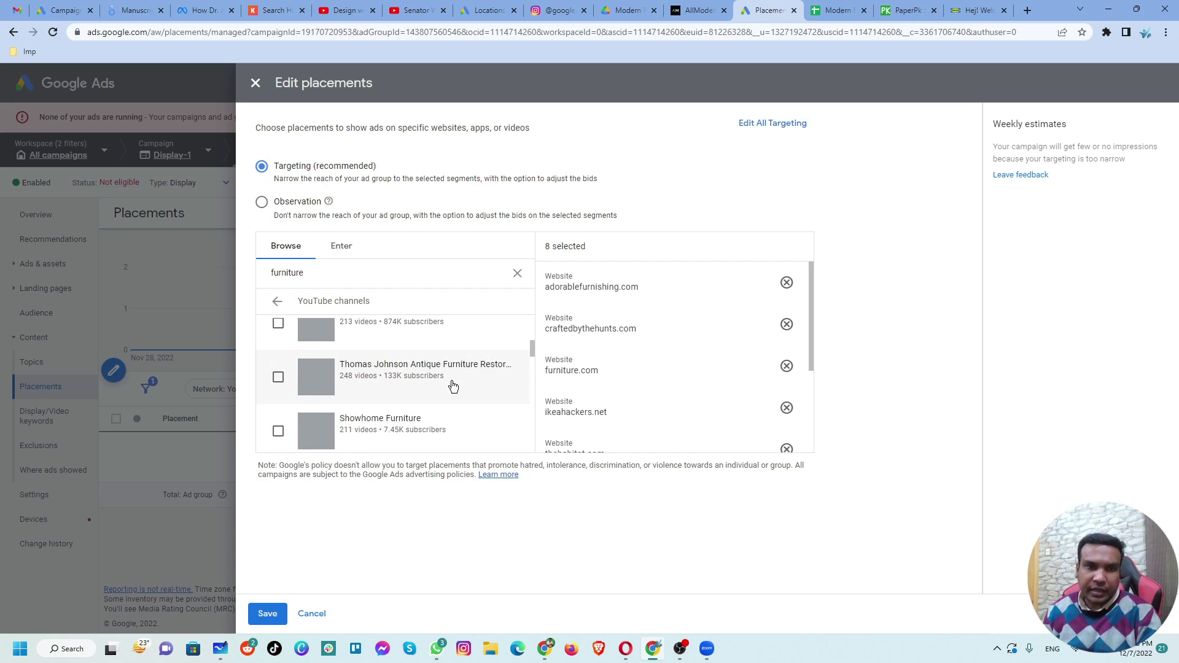
{"action": "scroll", "coordinate": [450, 386], "scroll_direction": "up", "scroll_amount": 4}
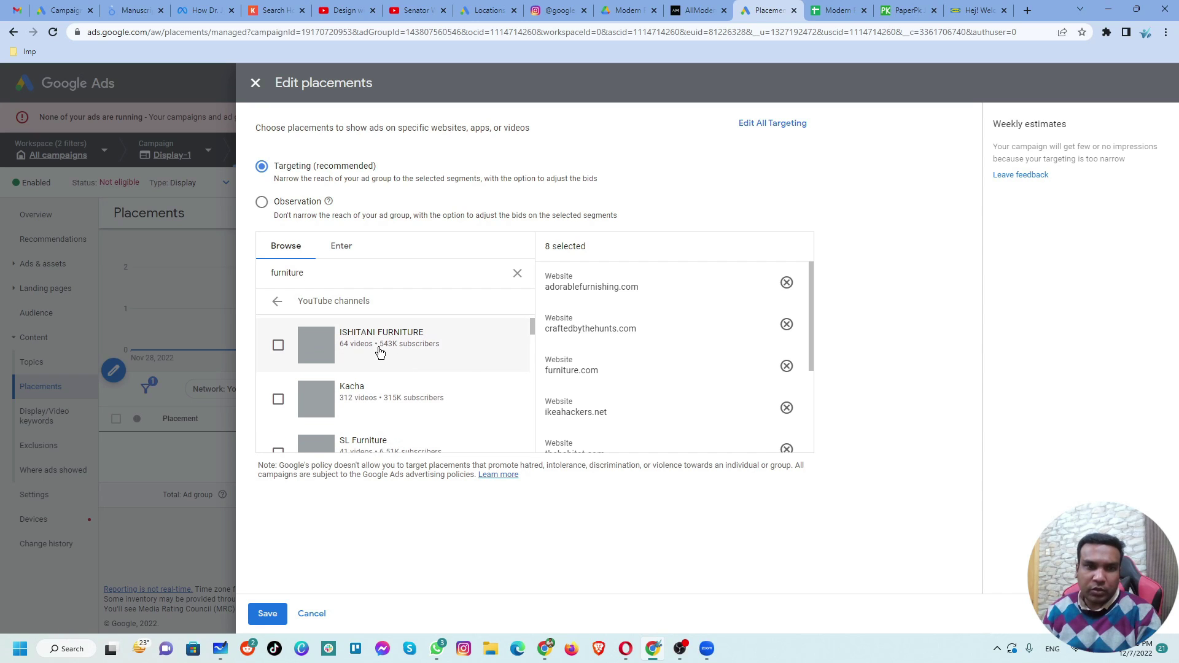
Select the YouTube channels ISHITANI FURNITURE, Kacha, SL Furniture and Foureyes Furniture as placements
{"action": "left_click", "coordinate": [278, 345]}
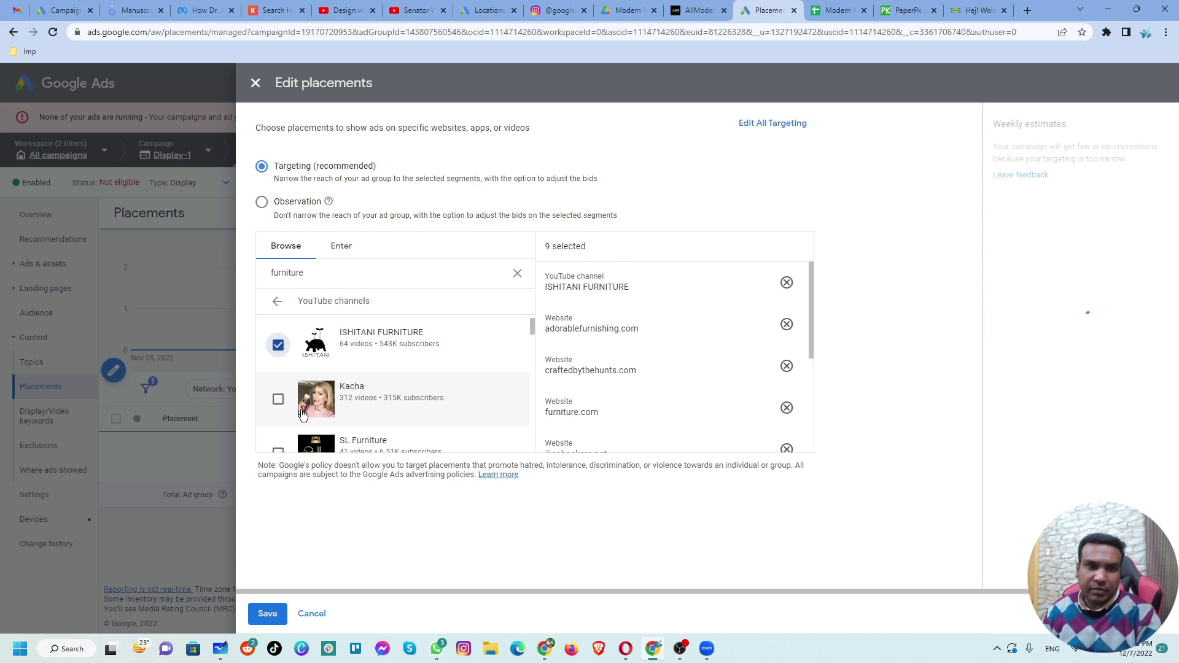
{"action": "left_click", "coordinate": [277, 399]}
{"action": "scroll", "coordinate": [279, 403], "scroll_direction": "down", "scroll_amount": 1}
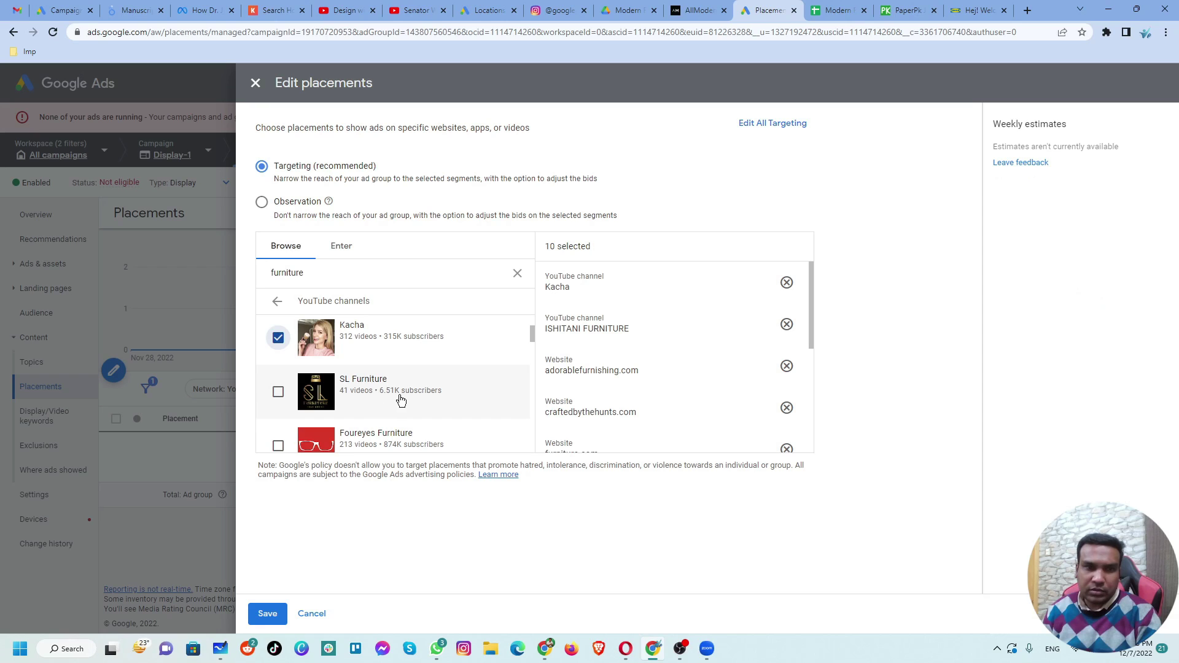
{"action": "left_click", "coordinate": [278, 392]}
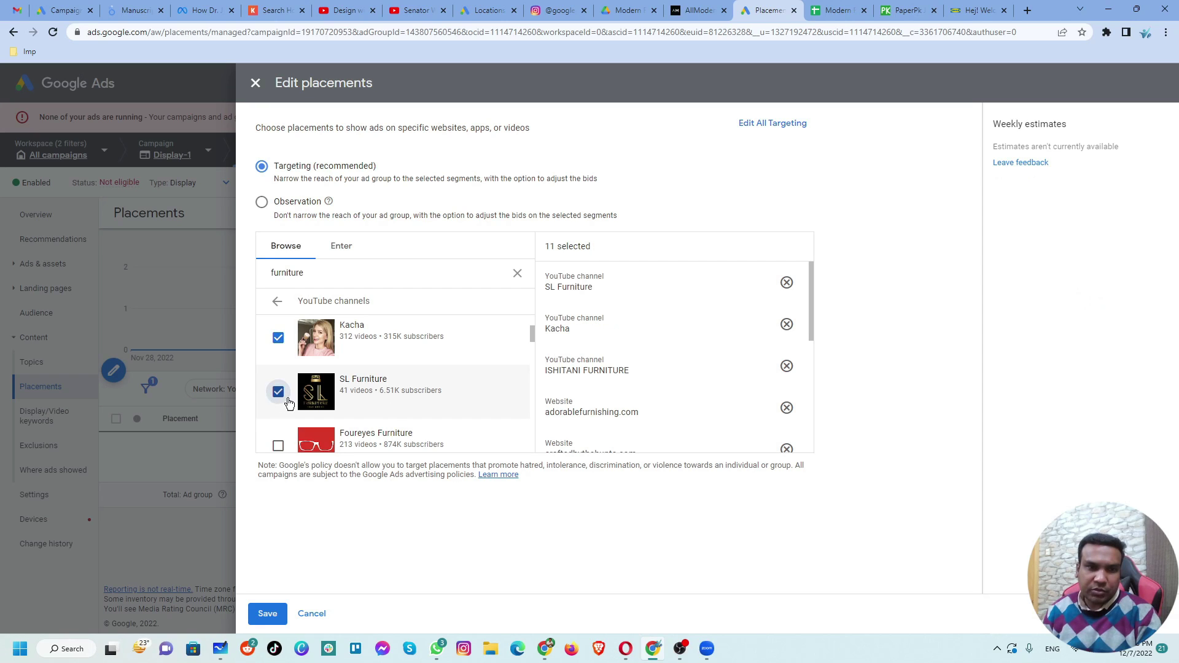
{"action": "scroll", "coordinate": [424, 389], "scroll_direction": "down", "scroll_amount": 1}
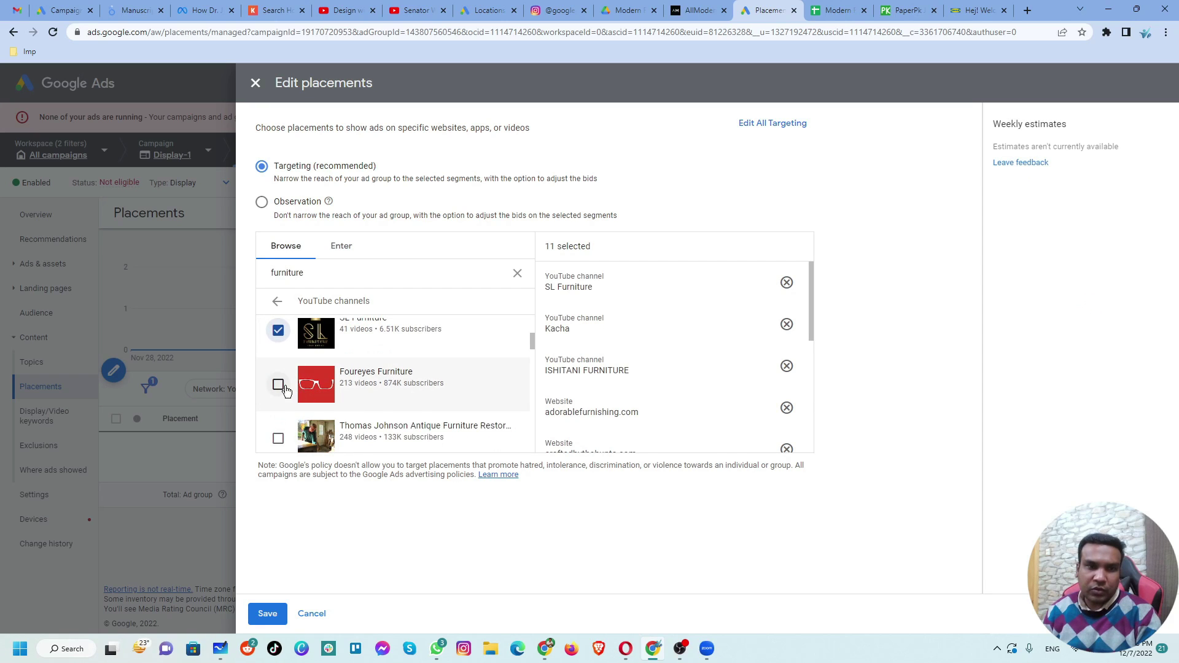
{"action": "left_click", "coordinate": [280, 386]}
{"action": "scroll", "coordinate": [409, 395], "scroll_direction": "down", "scroll_amount": 1}
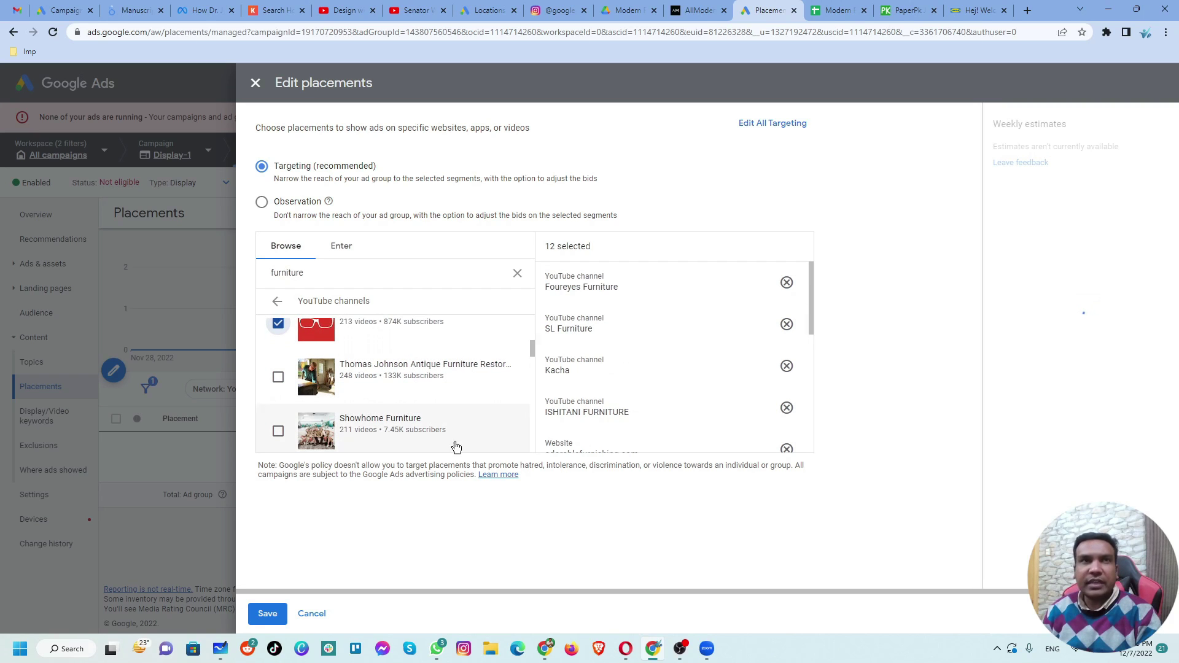
Add the Thomas Johnson Antique Furniture Restoration and Showhome Furniture channels to the placements and clear the channel search
{"action": "scroll", "coordinate": [402, 413], "scroll_direction": "down", "scroll_amount": 2}
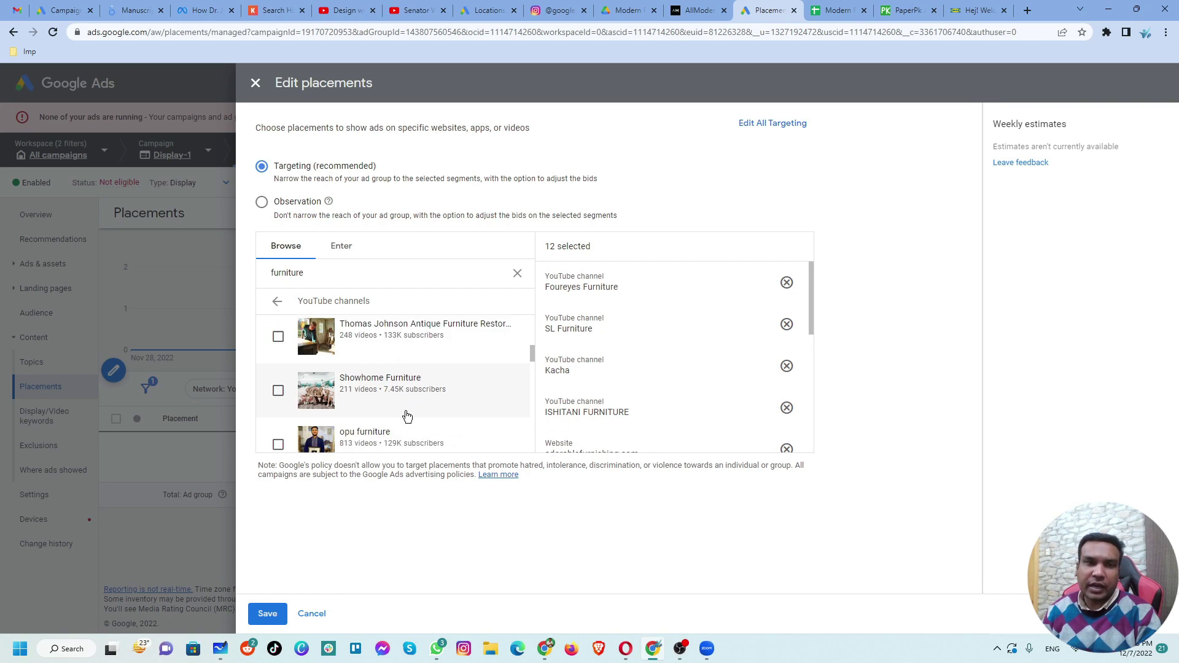
{"action": "scroll", "coordinate": [403, 410], "scroll_direction": "up", "scroll_amount": 2}
{"action": "left_click", "coordinate": [279, 378]}
{"action": "left_click", "coordinate": [278, 426]}
{"action": "scroll", "coordinate": [279, 400], "scroll_direction": "down", "scroll_amount": 1}
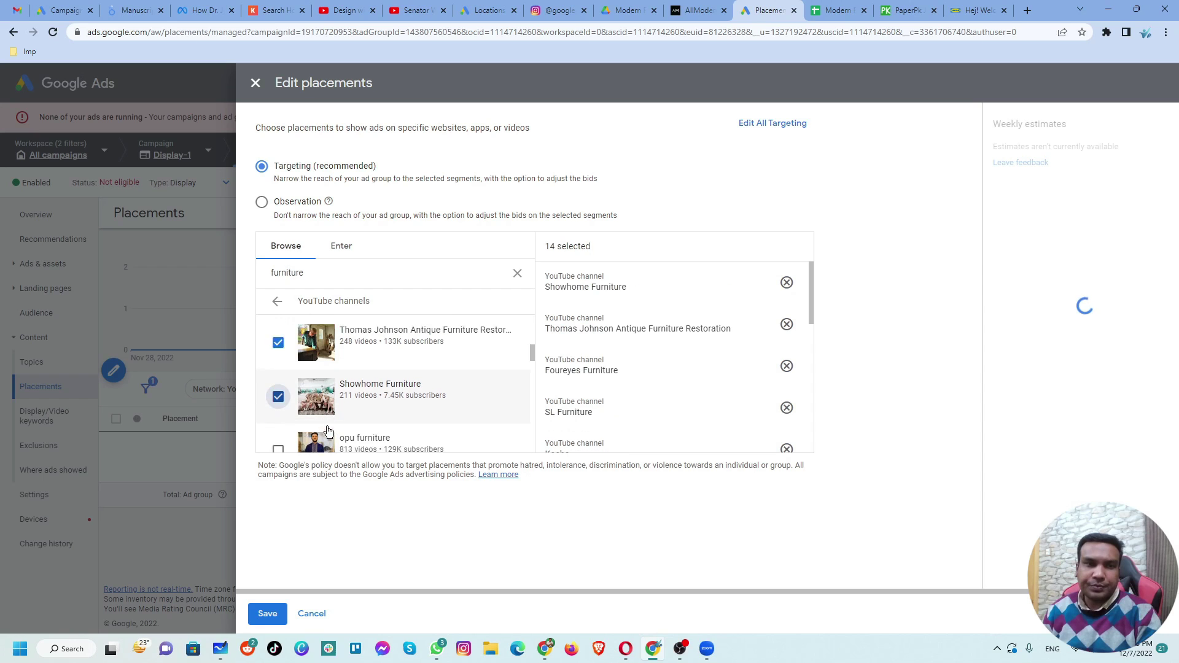
{"action": "left_click", "coordinate": [517, 272]}
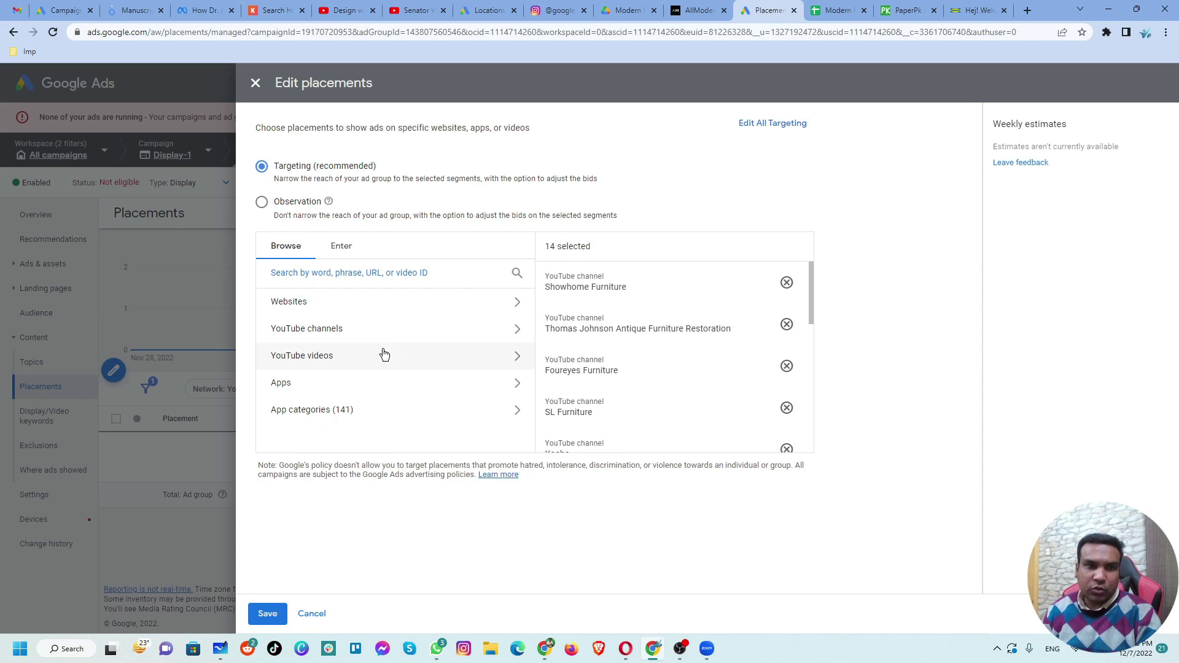
Search YouTube video placements for furniture and select the Goodwill furniture makeover, Luxurious Dressing Table Ideas and Design My New House With Me! videos
{"action": "left_click", "coordinate": [383, 359]}
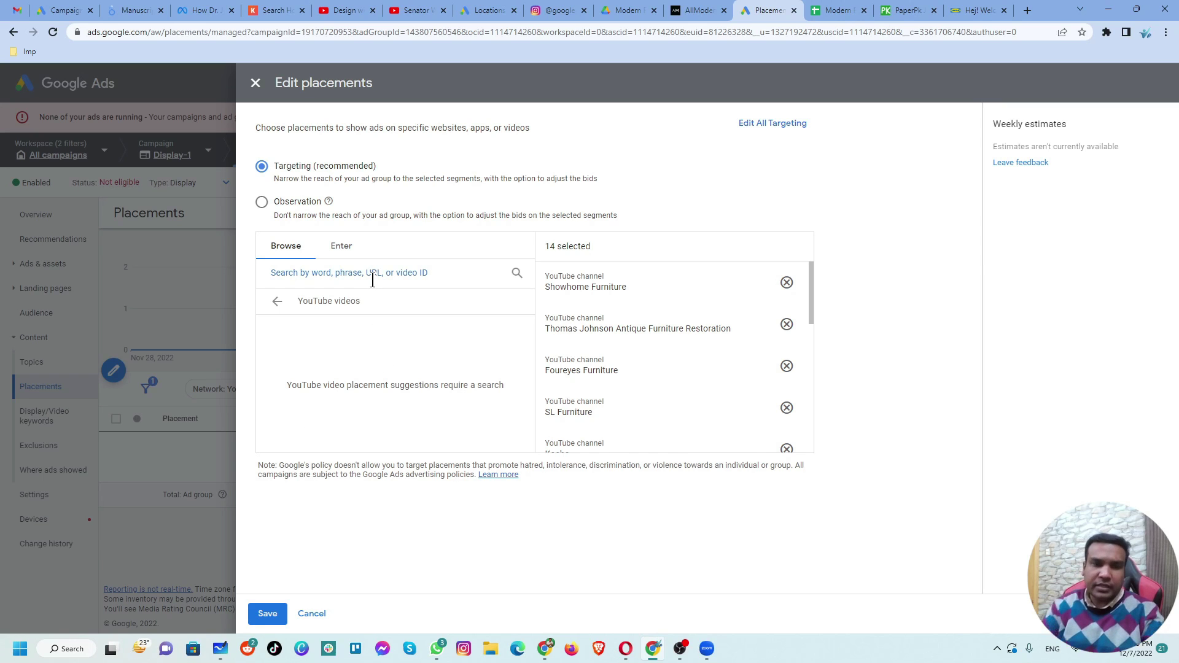
{"action": "type", "text": "furniture"}
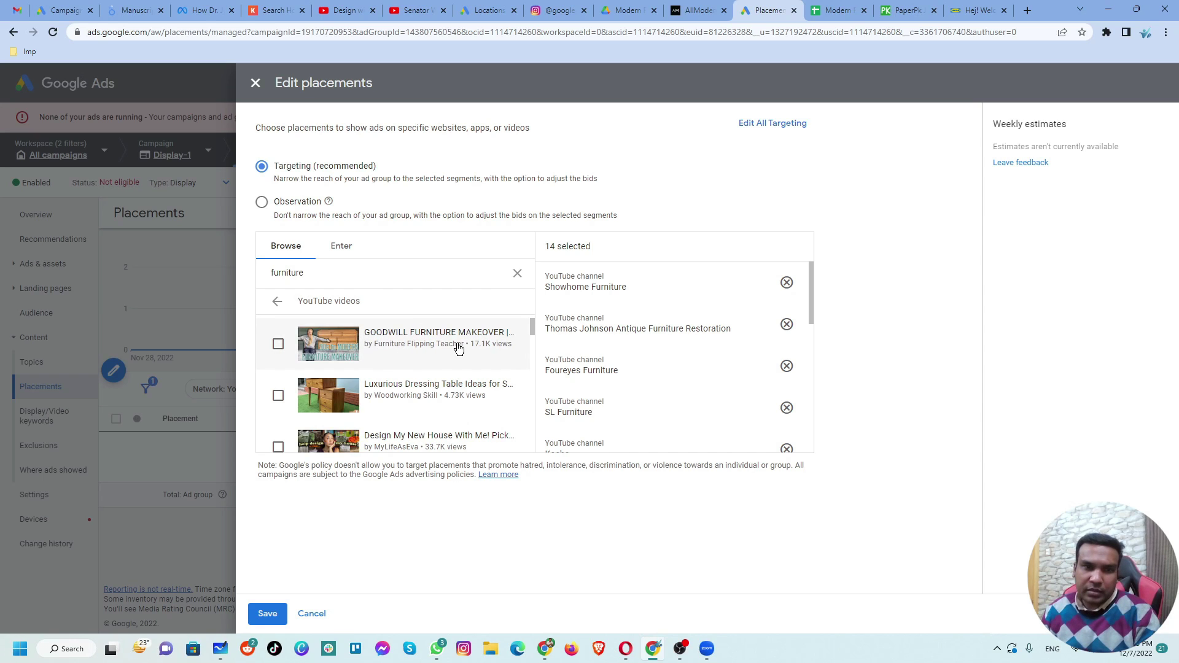
{"action": "left_click", "coordinate": [278, 344]}
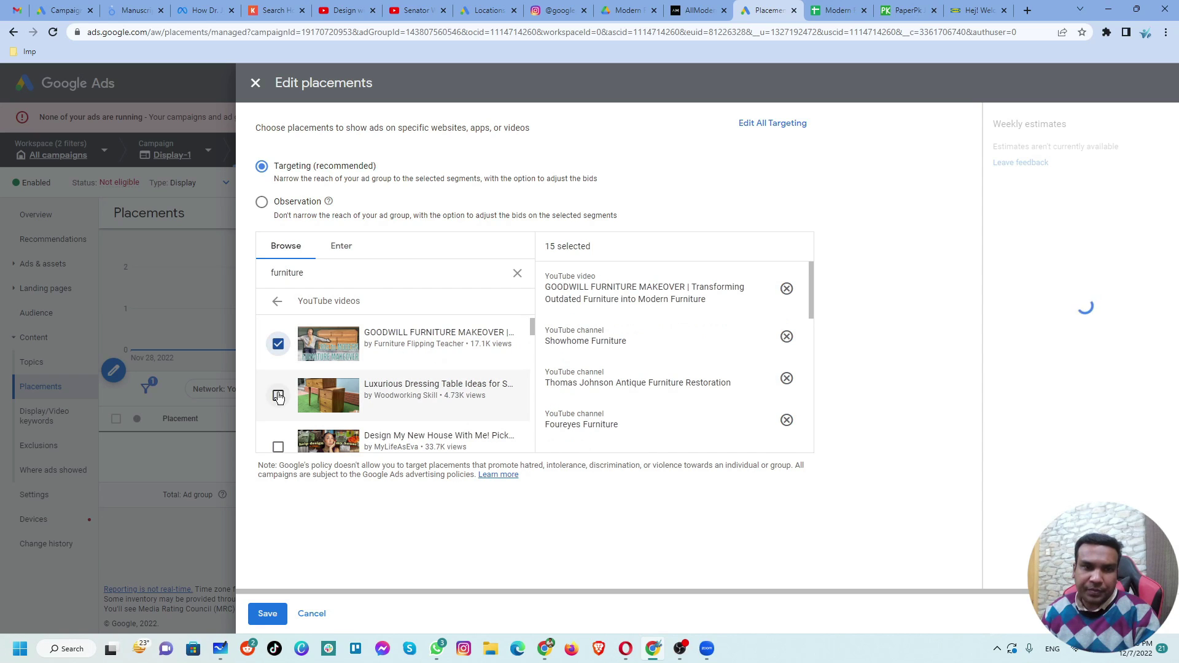
{"action": "left_click", "coordinate": [278, 393]}
{"action": "scroll", "coordinate": [278, 393], "scroll_direction": "down", "scroll_amount": 1}
{"action": "left_click", "coordinate": [277, 386]}
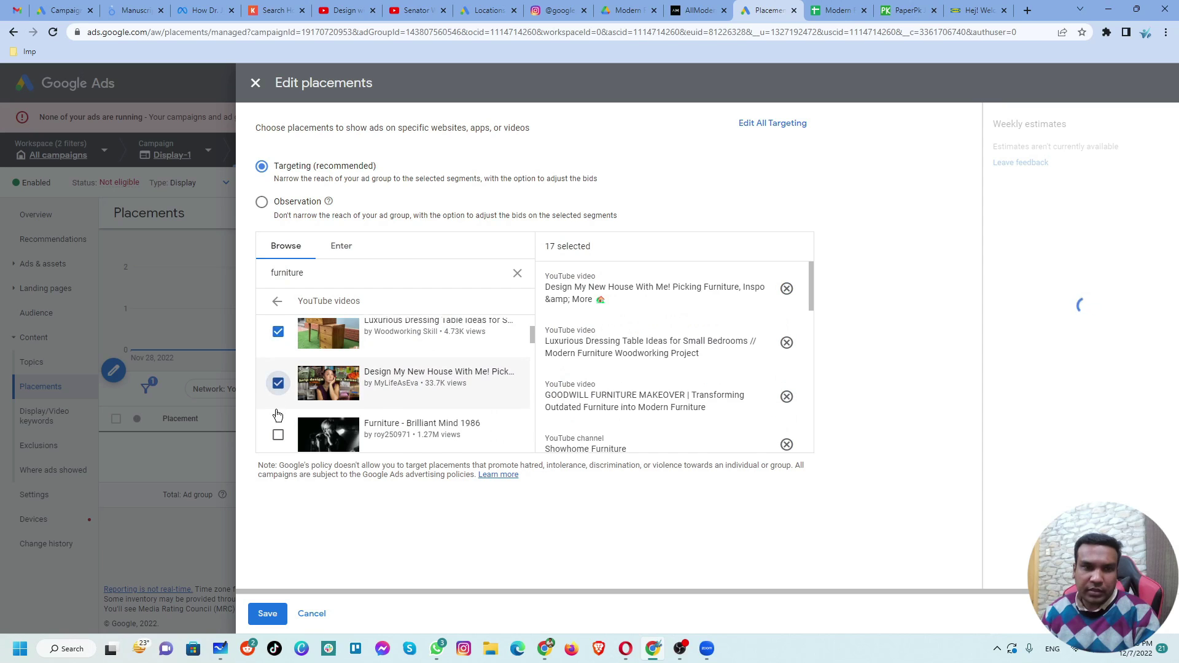
Add the videos Furniture - Brilliant Mind 1986, IKEA's Secret High End Furniture and Skills Woodworking Making Curved Furniture, and clear the video search
{"action": "scroll", "coordinate": [278, 399], "scroll_direction": "down", "scroll_amount": 1}
{"action": "left_click", "coordinate": [279, 379]}
{"action": "scroll", "coordinate": [279, 407], "scroll_direction": "down", "scroll_amount": 1}
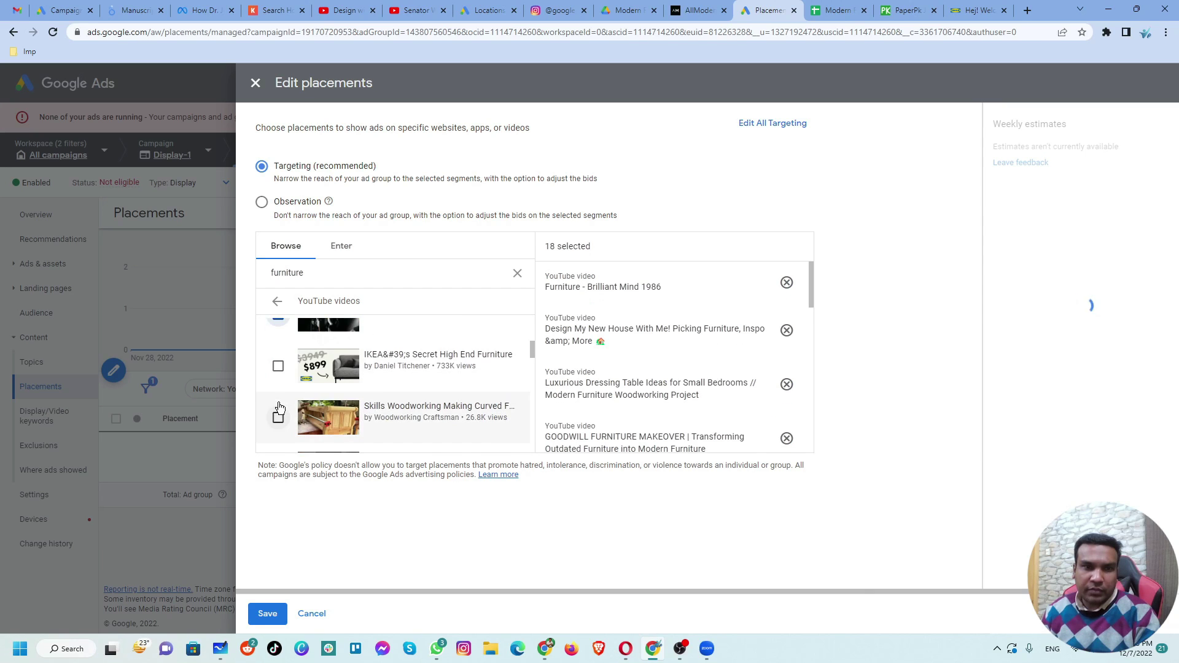
{"action": "left_click", "coordinate": [278, 367]}
{"action": "left_click", "coordinate": [278, 418]}
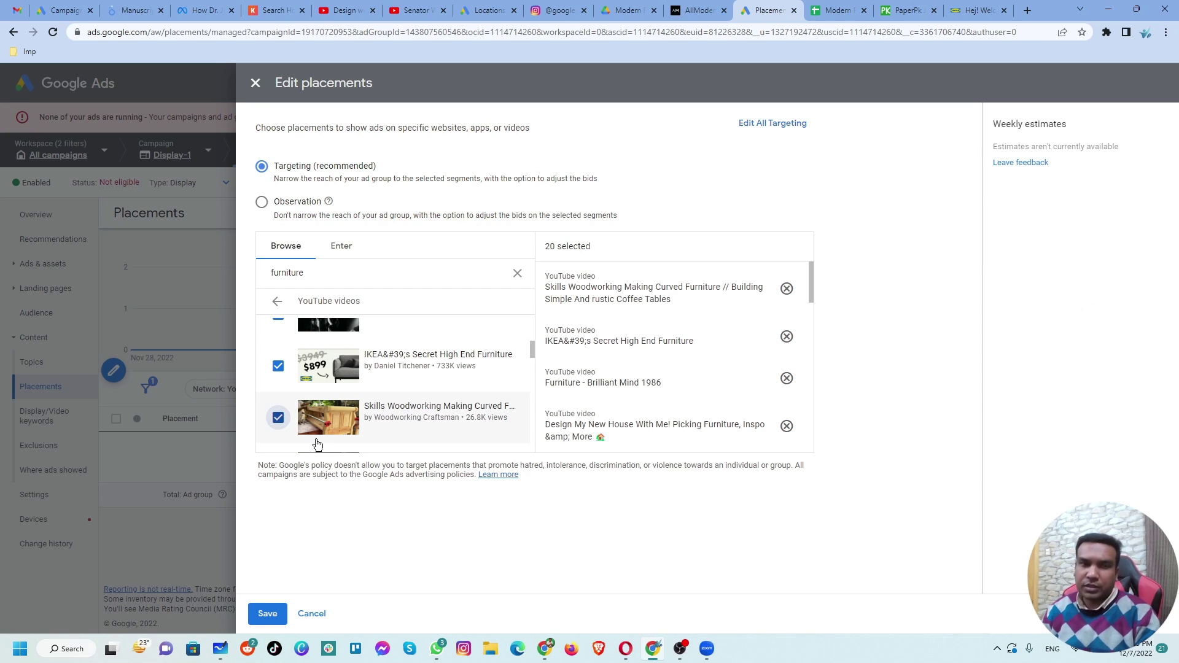
{"action": "scroll", "coordinate": [384, 393], "scroll_direction": "down", "scroll_amount": 3}
{"action": "scroll", "coordinate": [391, 403], "scroll_direction": "up", "scroll_amount": 3}
{"action": "scroll", "coordinate": [392, 404], "scroll_direction": "up", "scroll_amount": 1}
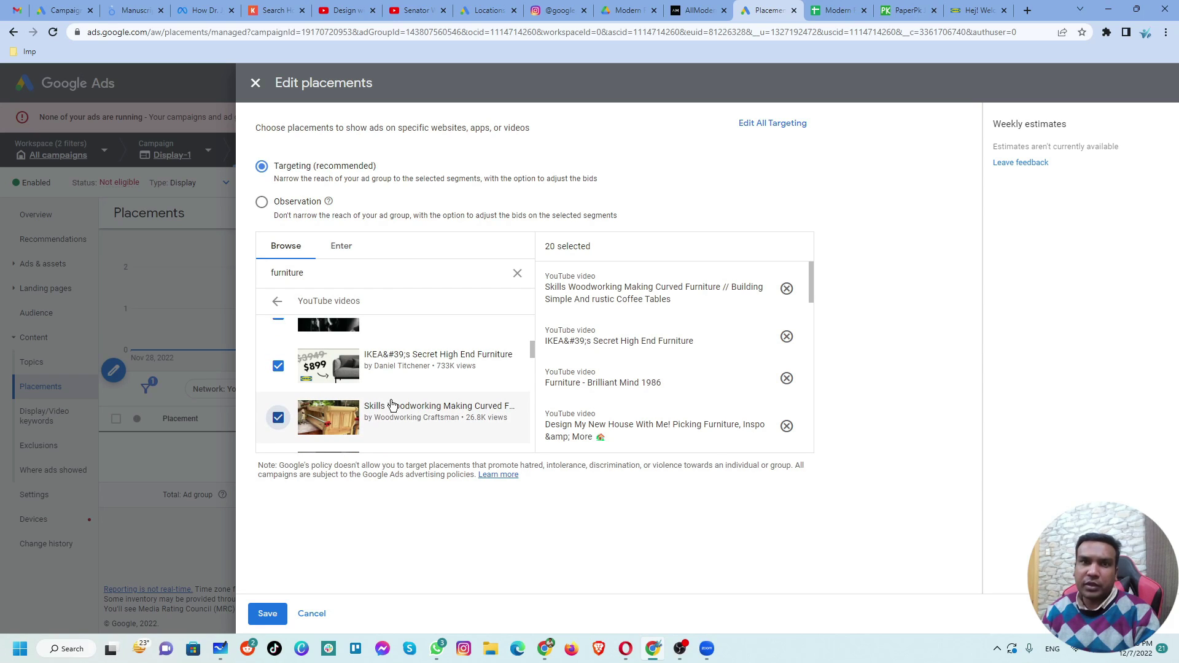
{"action": "left_click", "coordinate": [518, 275]}
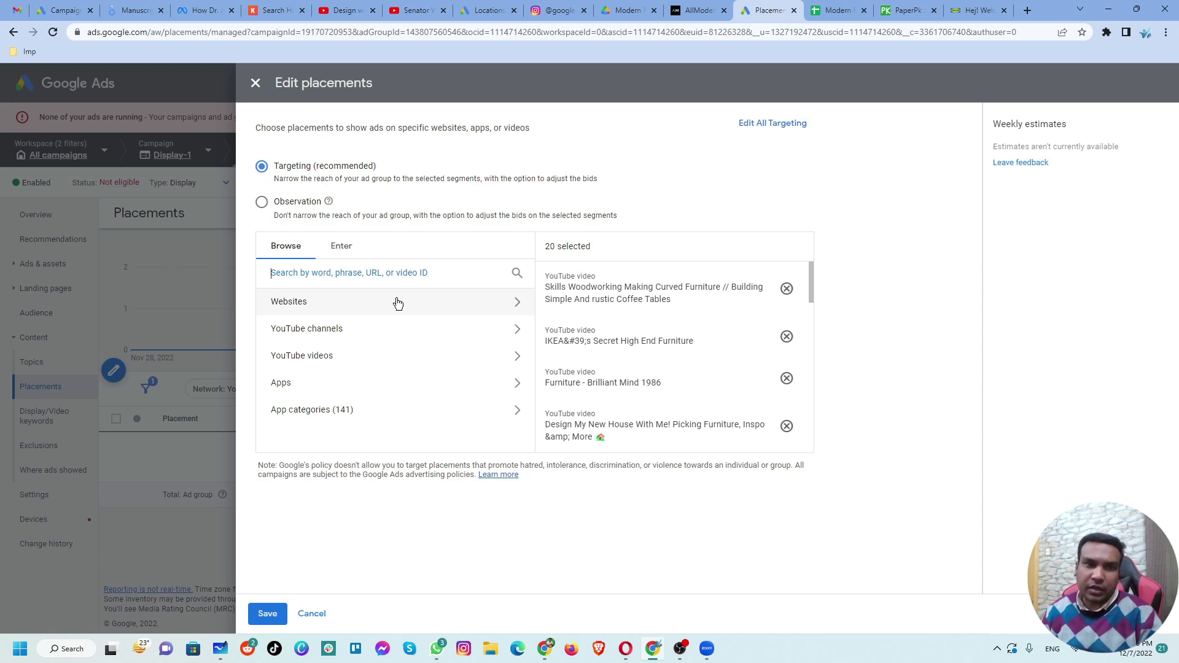
Check the YouTube channels, Apps and App categories placement options, and save the selected placements for the ad group
{"action": "left_click", "coordinate": [318, 343]}
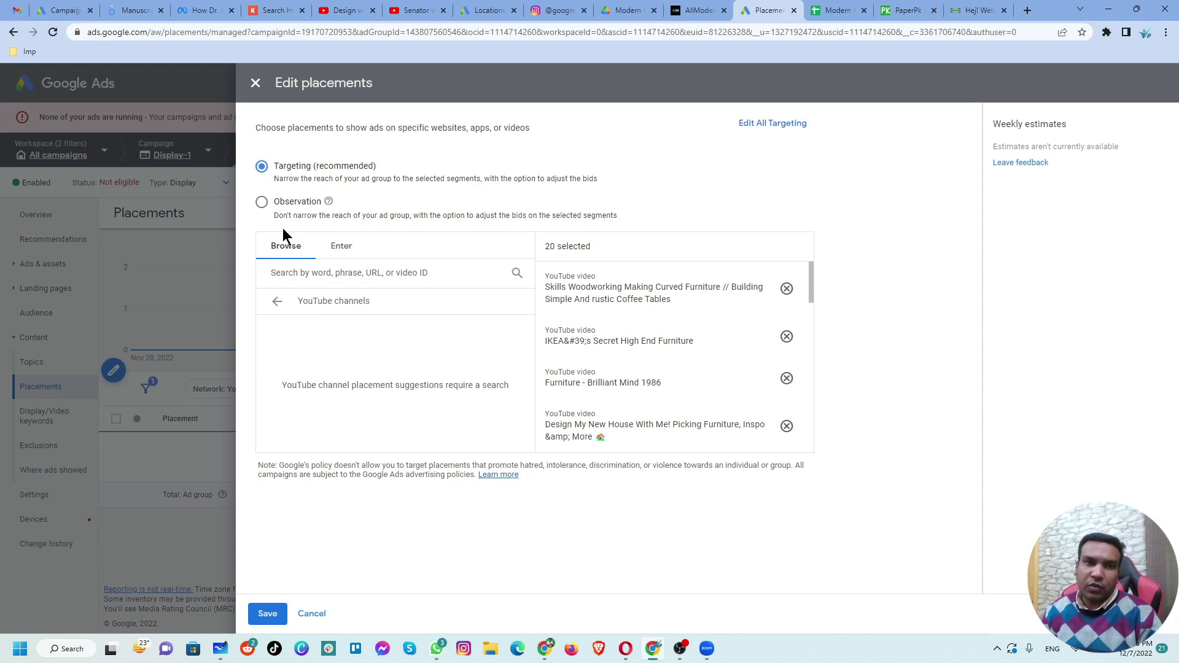
{"action": "left_click", "coordinate": [280, 307]}
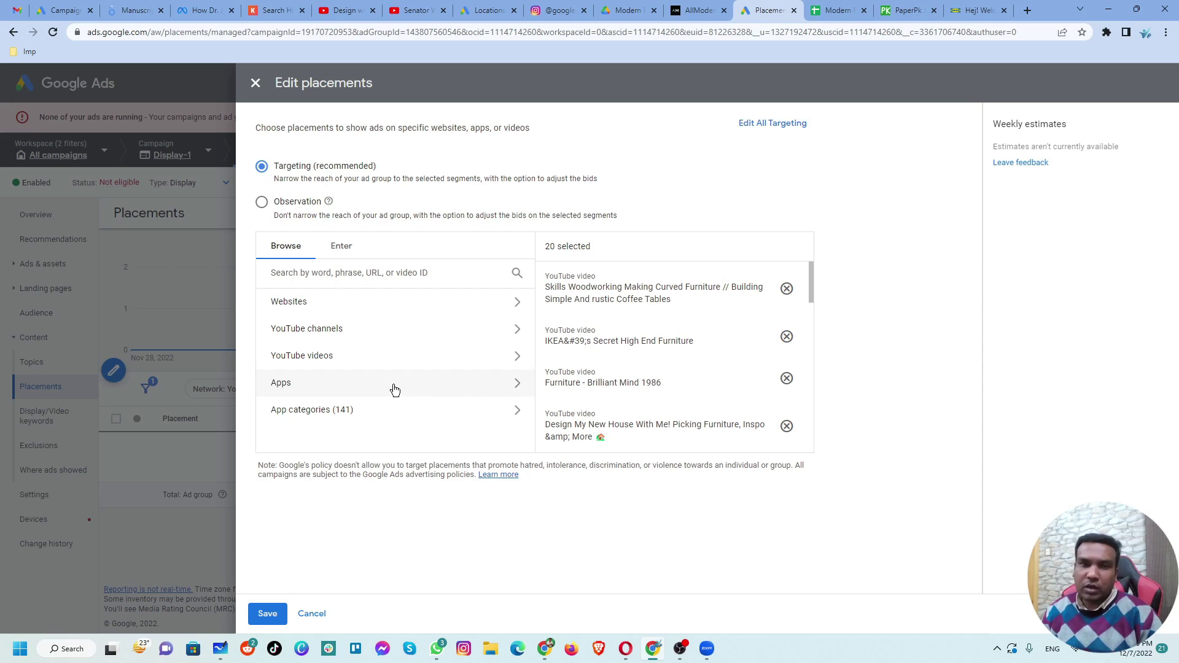
{"action": "left_click", "coordinate": [279, 393]}
{"action": "left_click", "coordinate": [277, 301]}
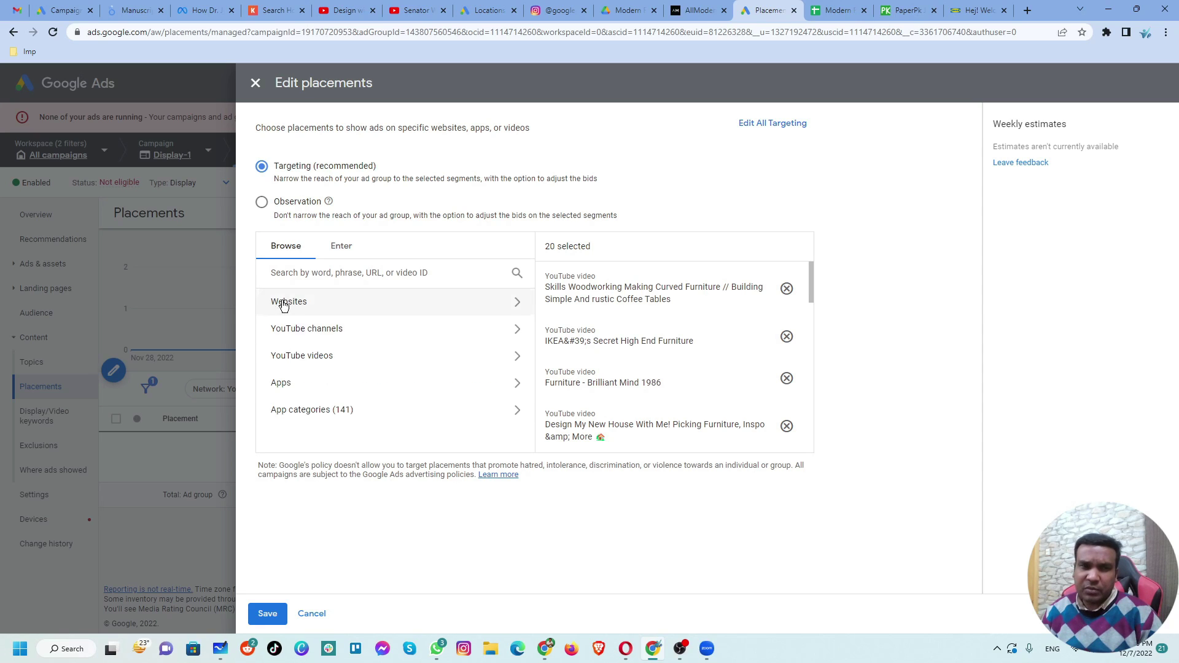
{"action": "left_click", "coordinate": [324, 420]}
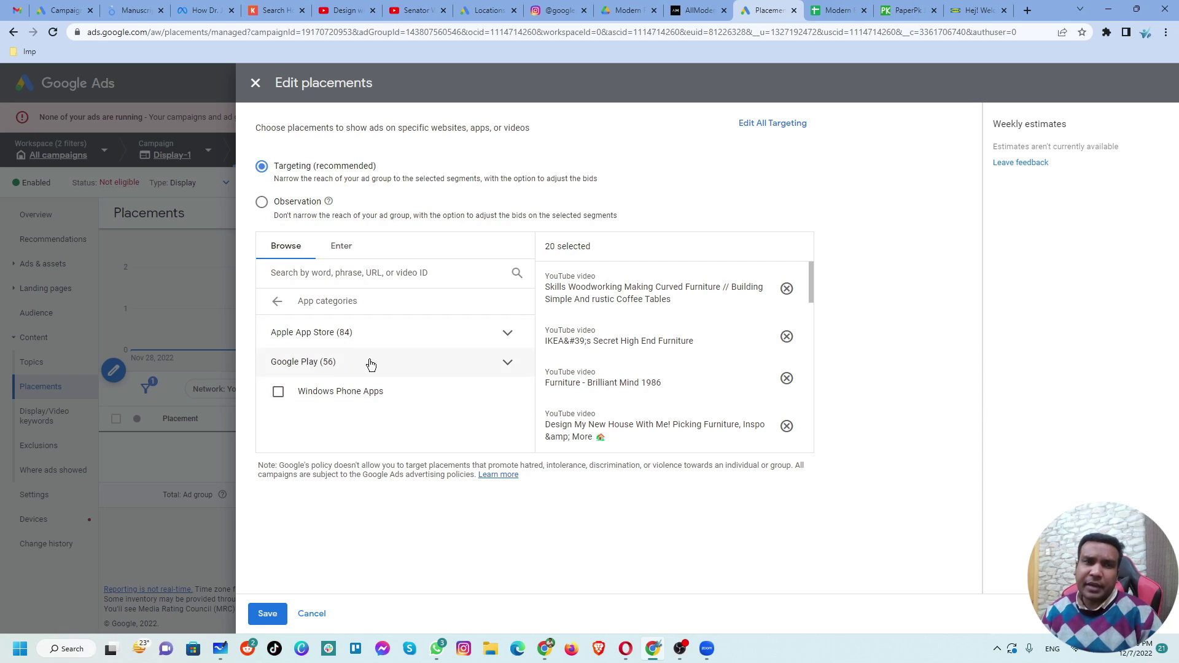
{"action": "left_click", "coordinate": [278, 302]}
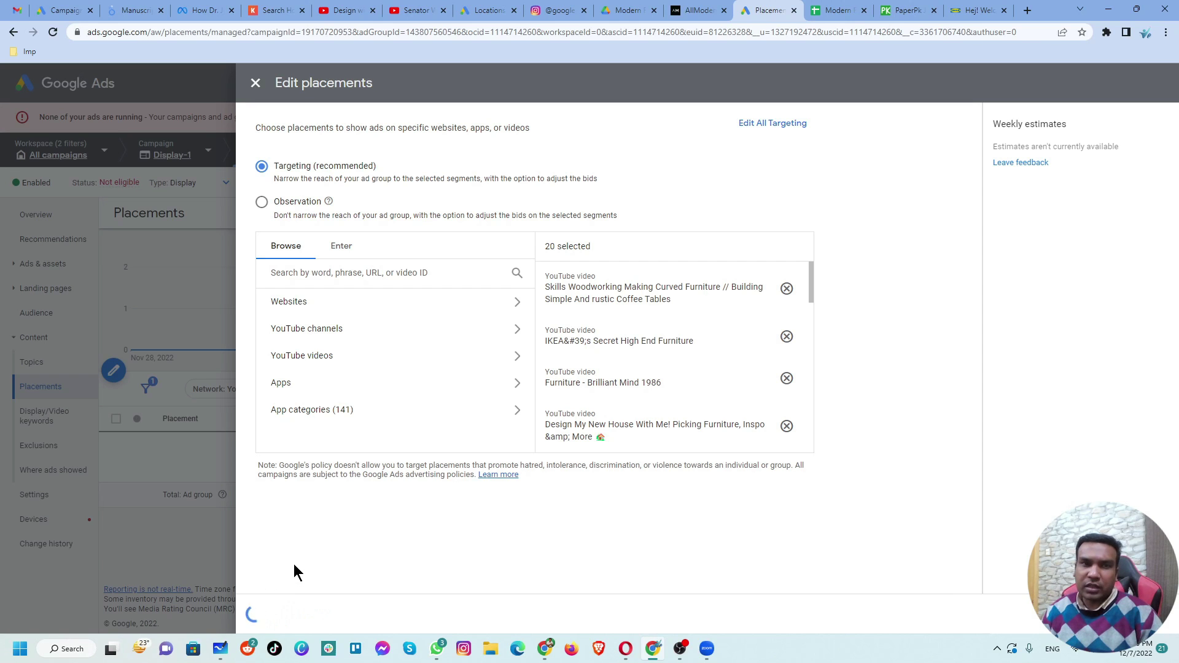
Review the ad group's list of saved website, YouTube channel and YouTube video placements, and open its Display/Video keywords page
{"action": "scroll", "coordinate": [337, 518], "scroll_direction": "down", "scroll_amount": 5}
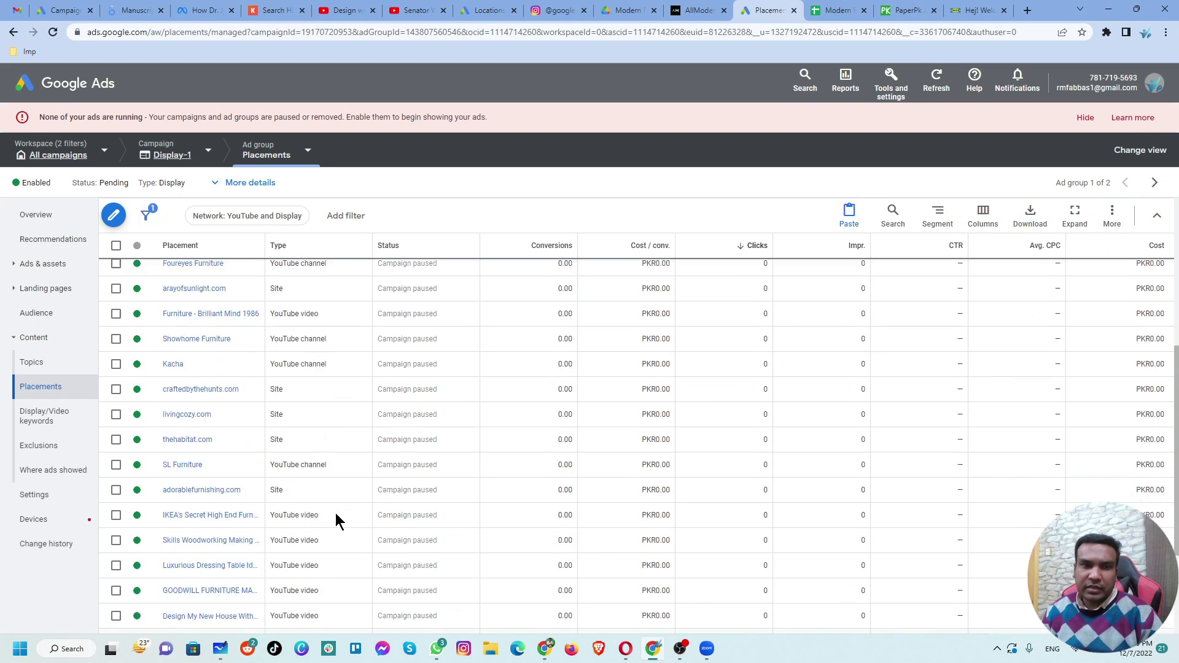
{"action": "scroll", "coordinate": [336, 521], "scroll_direction": "down", "scroll_amount": 4}
{"action": "scroll", "coordinate": [337, 520], "scroll_direction": "up", "scroll_amount": 10}
{"action": "scroll", "coordinate": [337, 520], "scroll_direction": "down", "scroll_amount": 5}
{"action": "scroll", "coordinate": [337, 520], "scroll_direction": "down", "scroll_amount": 3}
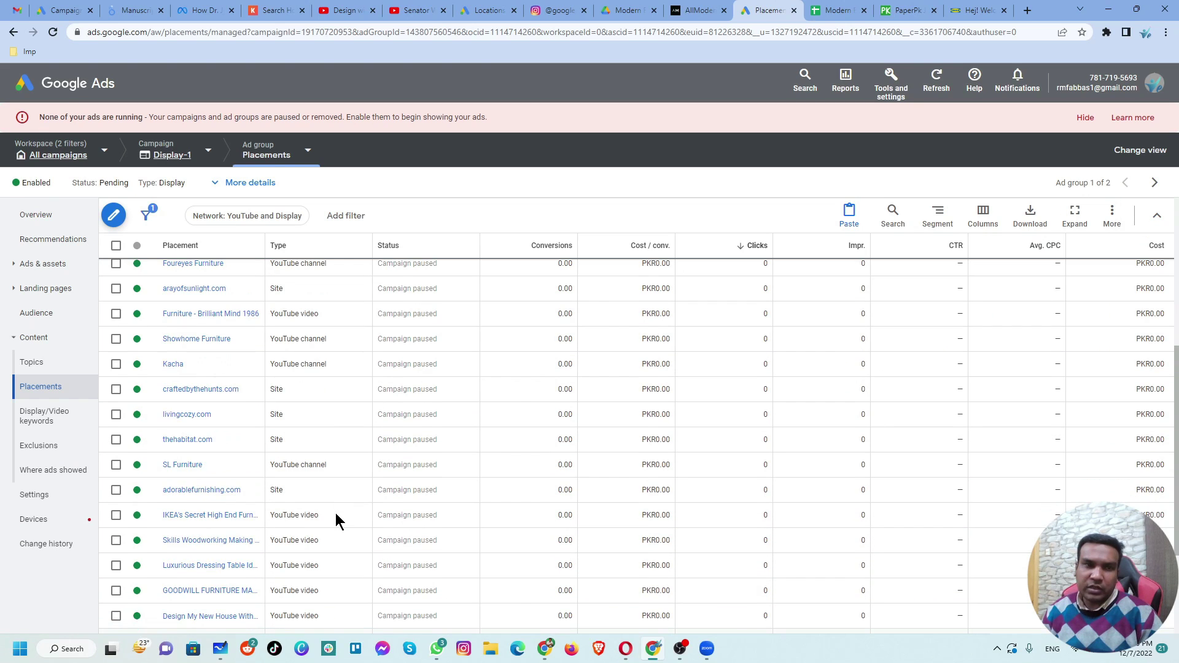
{"action": "scroll", "coordinate": [337, 520], "scroll_direction": "up", "scroll_amount": 8}
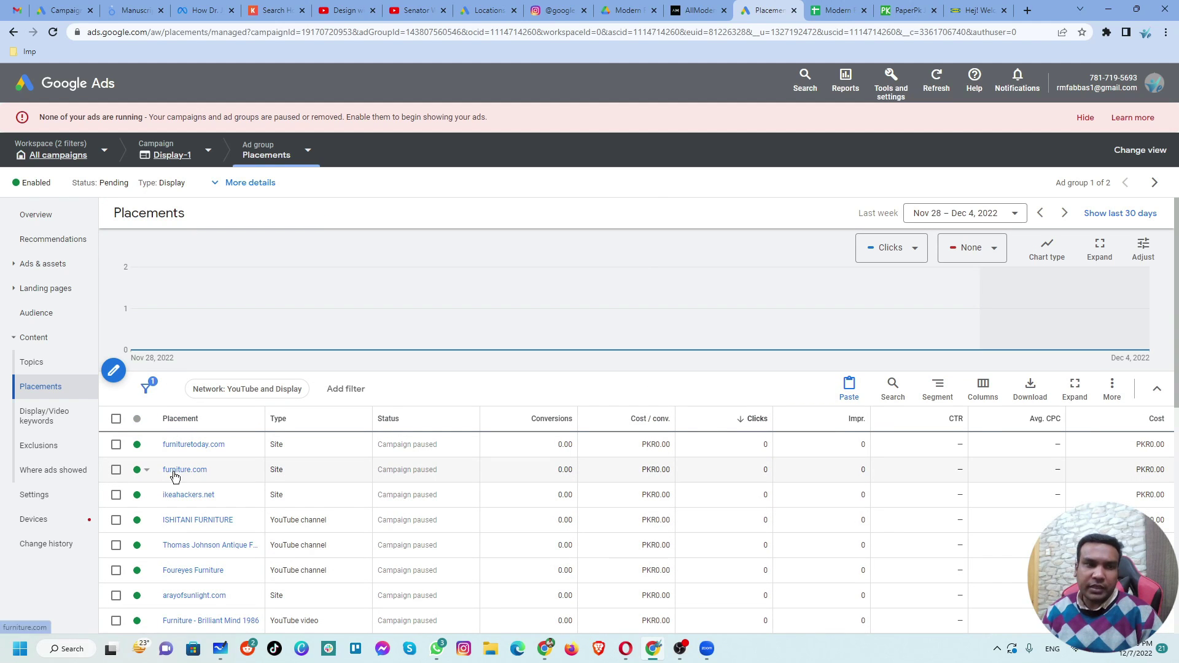
{"action": "left_click", "coordinate": [37, 432]}
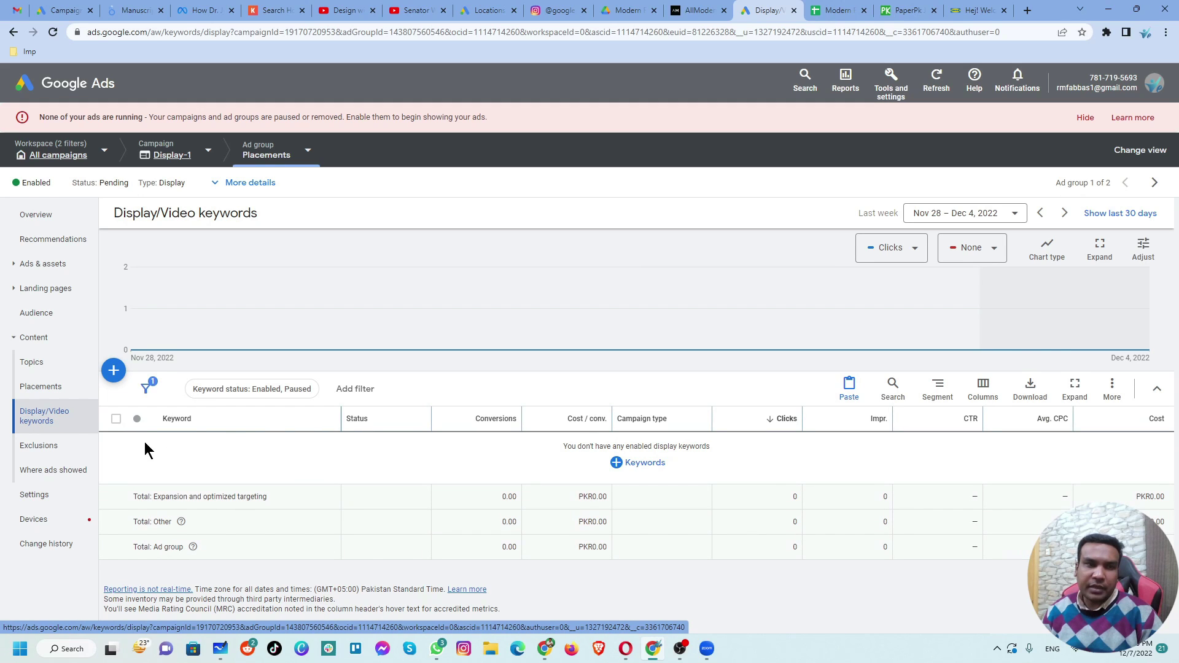
Return to the Display-1 campaign's ad groups and copy the Topics ad group
{"action": "left_click", "coordinate": [49, 388]}
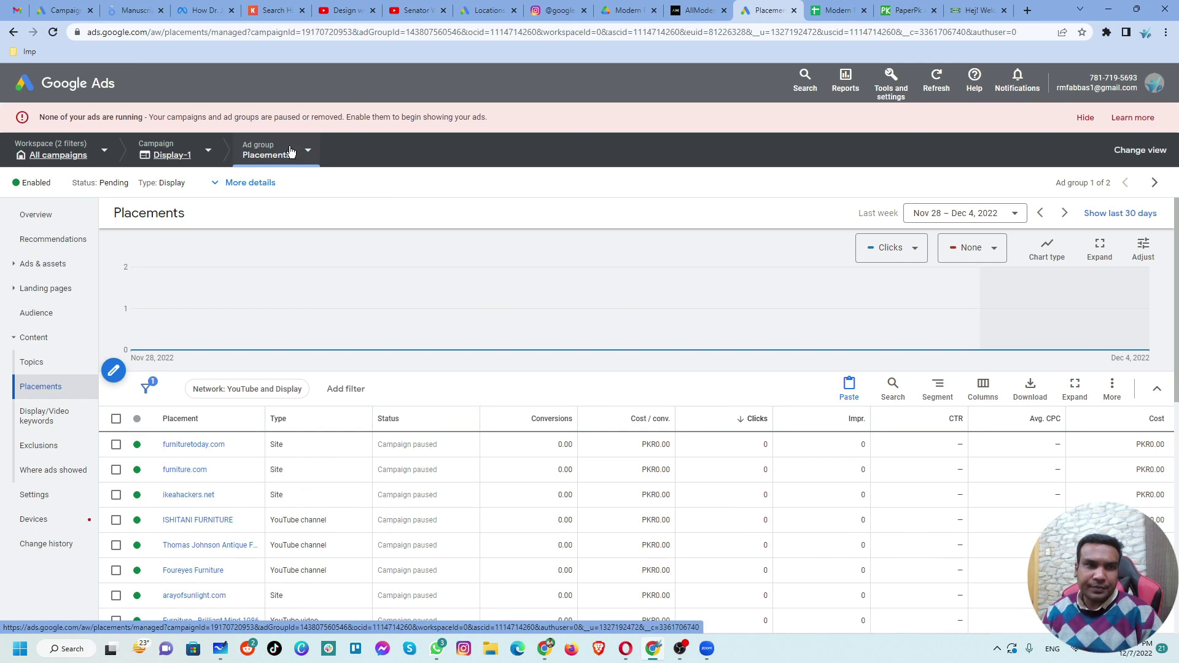
{"action": "mouse_move", "coordinate": [162, 147]}
{"action": "left_click", "coordinate": [167, 191]}
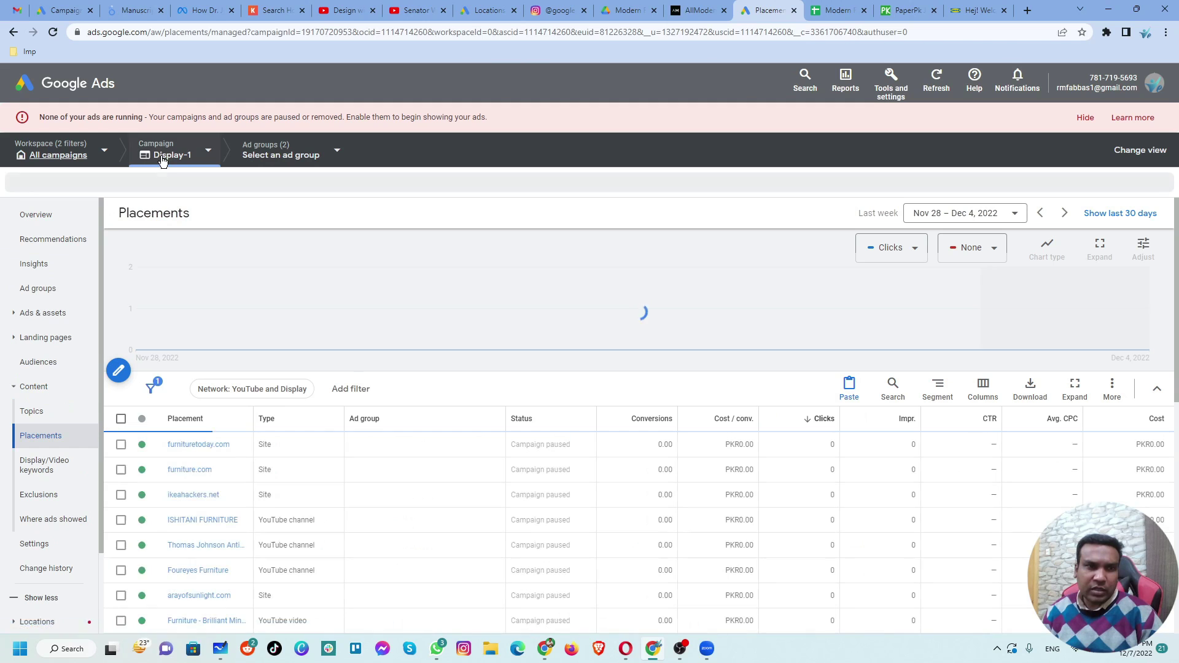
{"action": "left_click", "coordinate": [60, 298]}
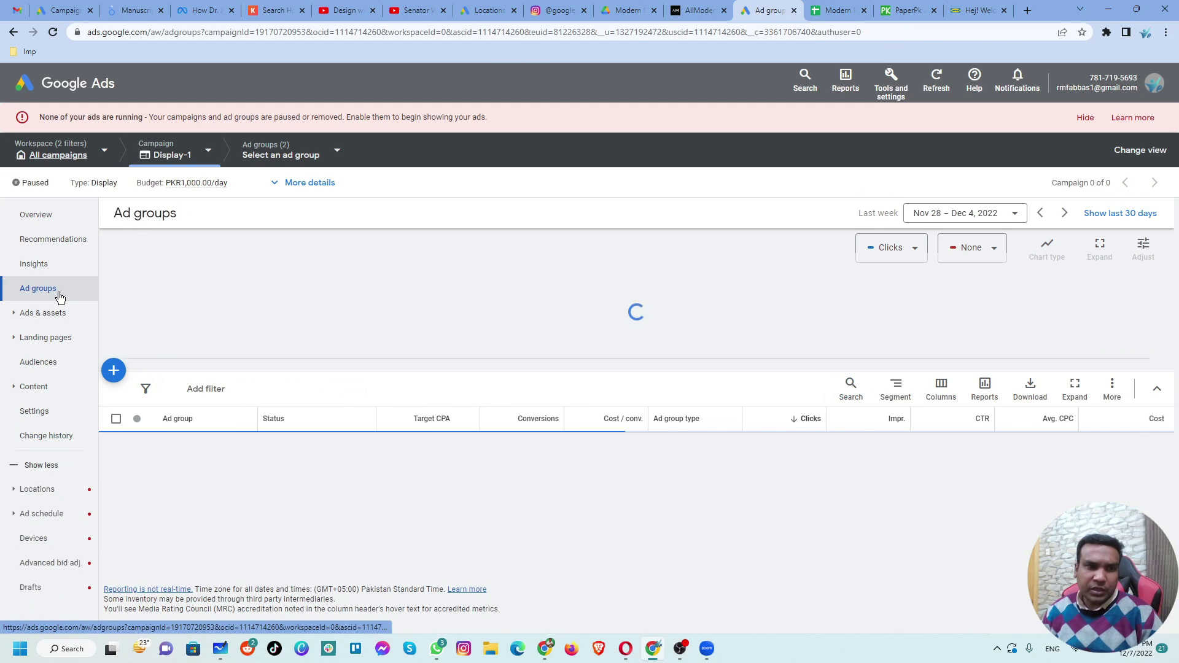
{"action": "left_click", "coordinate": [116, 480]}
{"action": "left_click", "coordinate": [183, 390]}
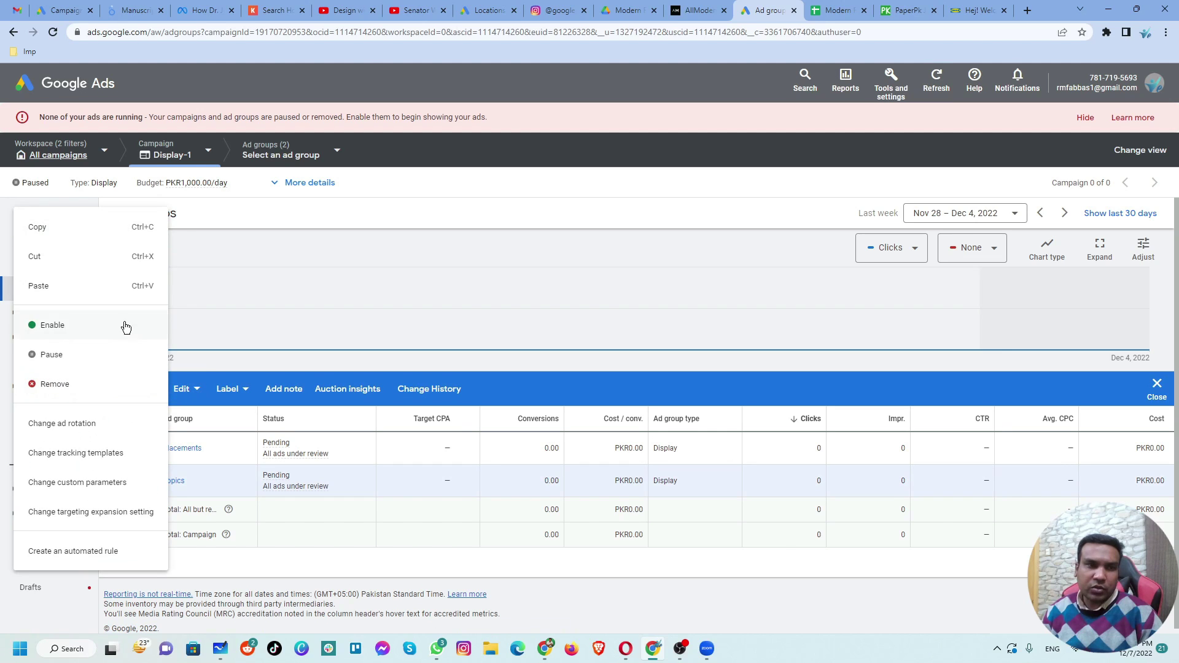
{"action": "left_click", "coordinate": [74, 331]}
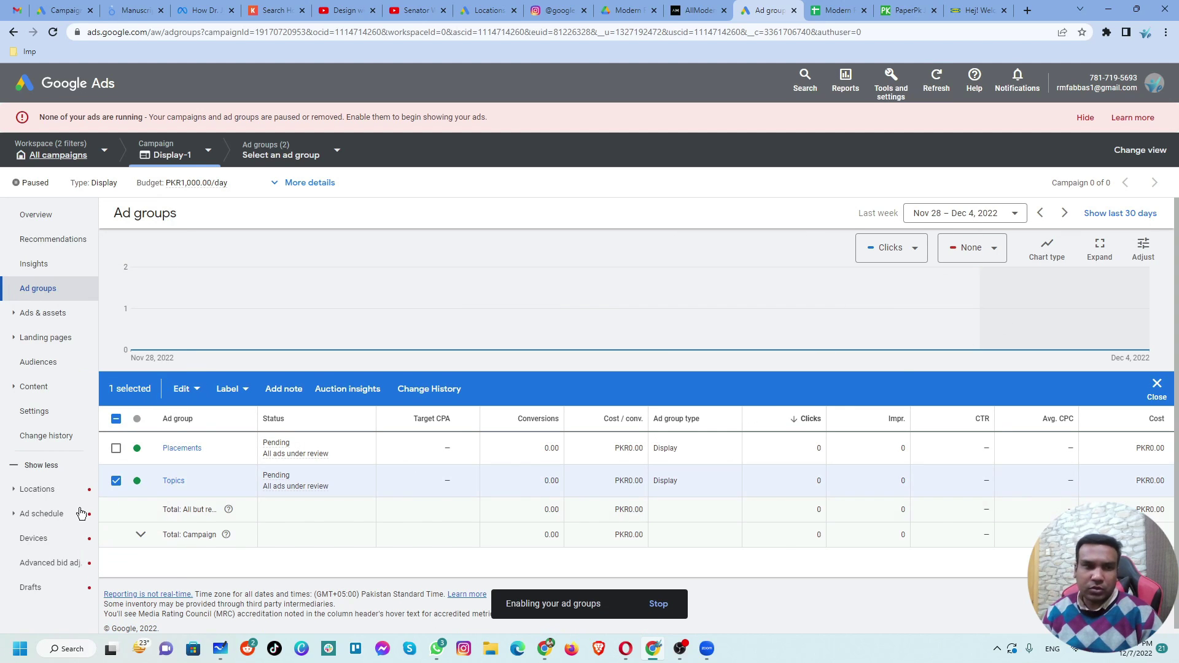
{"action": "left_click", "coordinate": [195, 391]}
{"action": "left_click", "coordinate": [110, 238]}
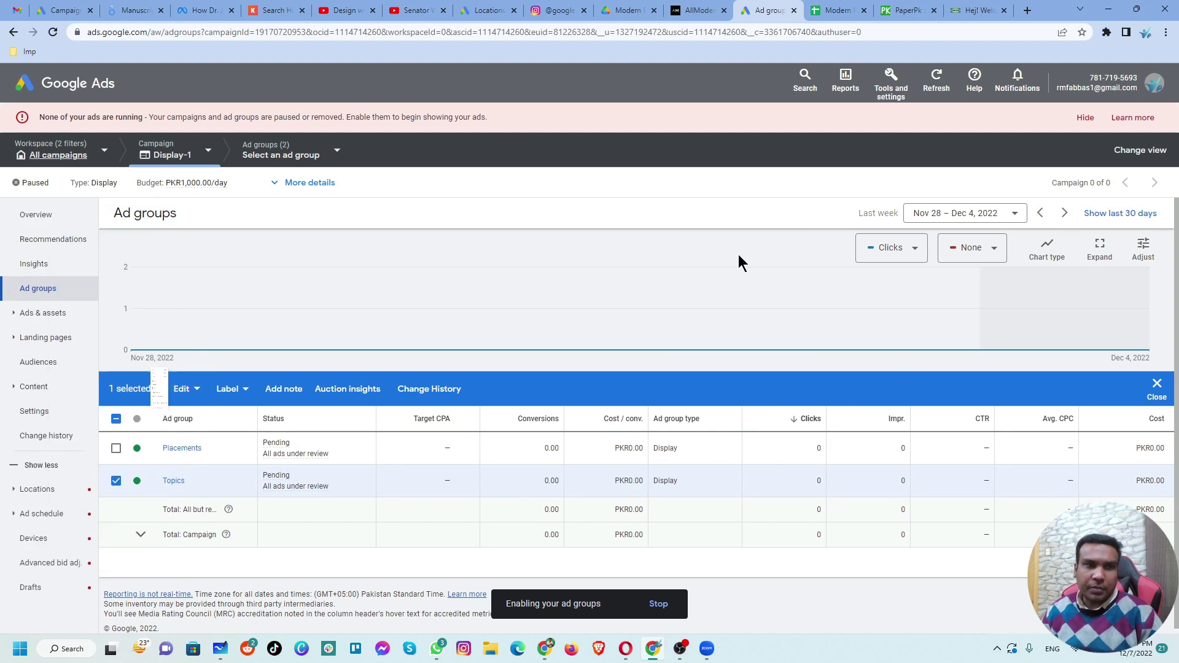
{"action": "left_click", "coordinate": [1162, 388]}
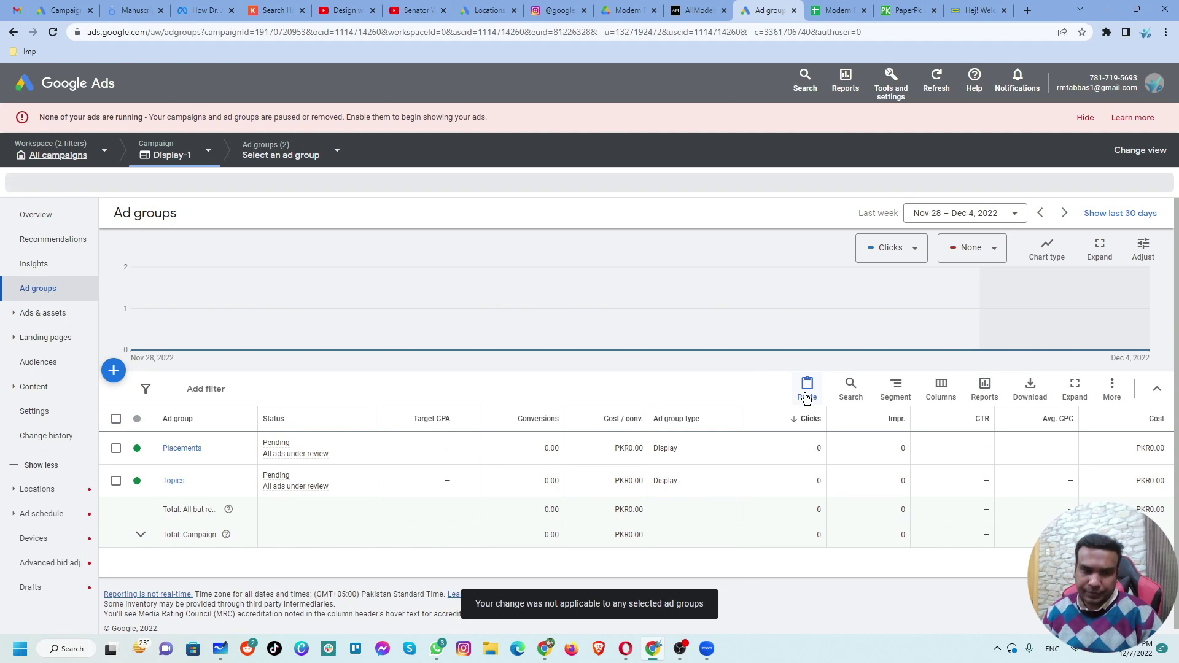
Paste the copied ad group into the Display-1 campaign without pausing new ad groups
{"action": "left_click", "coordinate": [807, 396]}
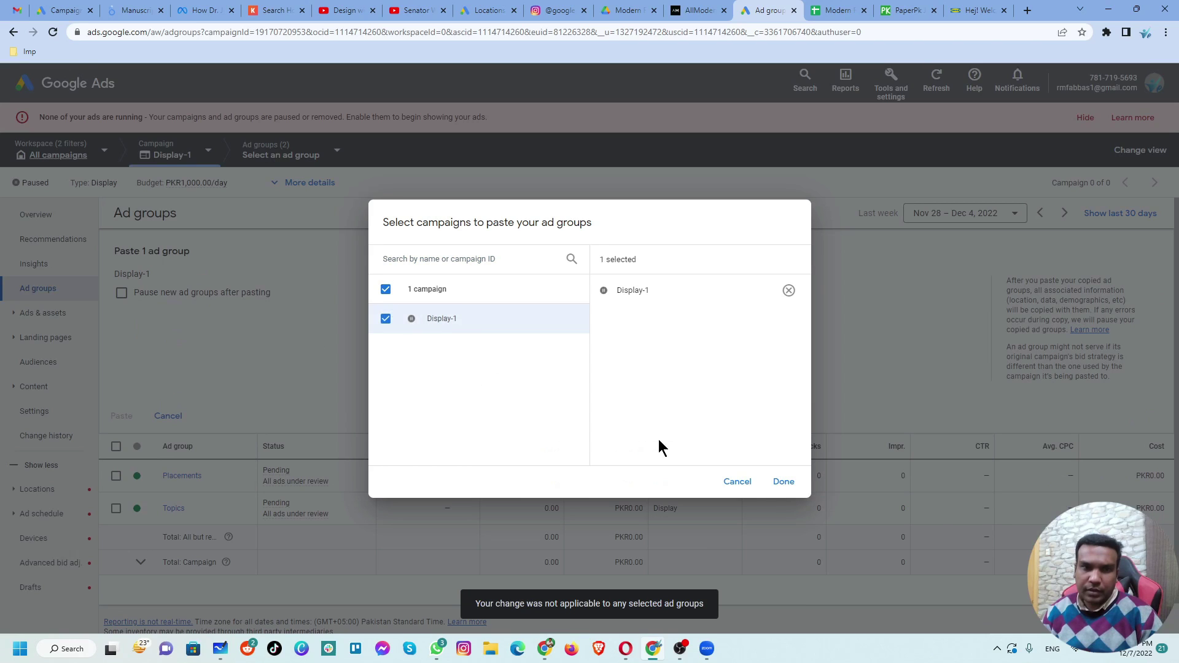
{"action": "left_click", "coordinate": [783, 481]}
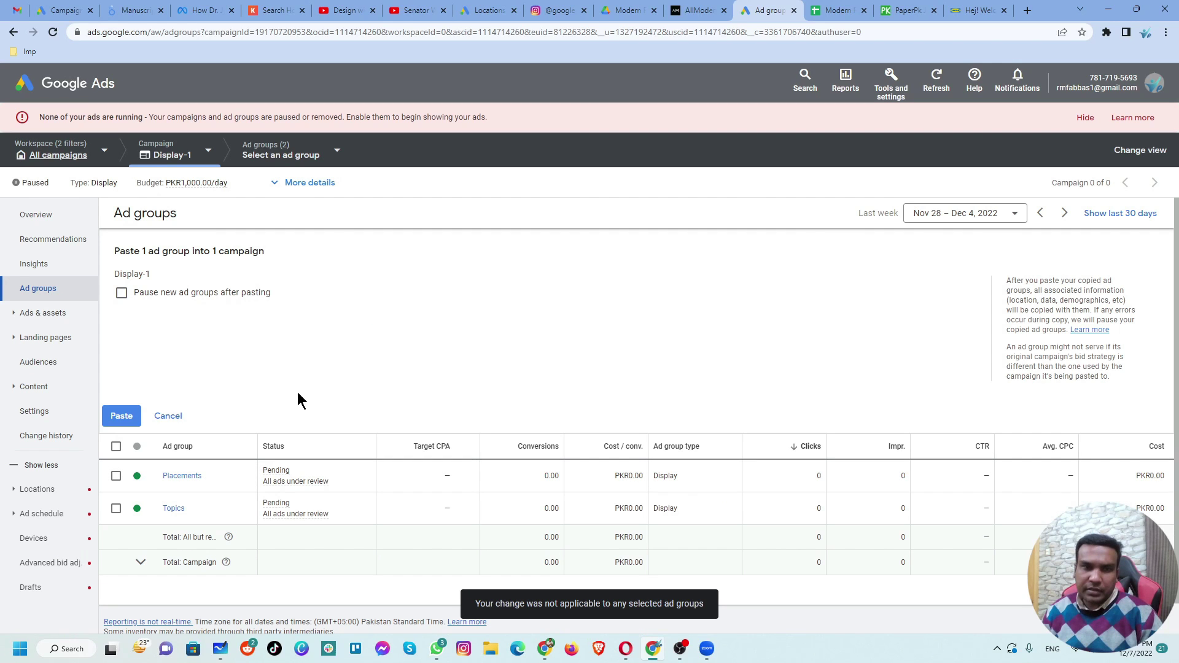
{"action": "left_click", "coordinate": [124, 418]}
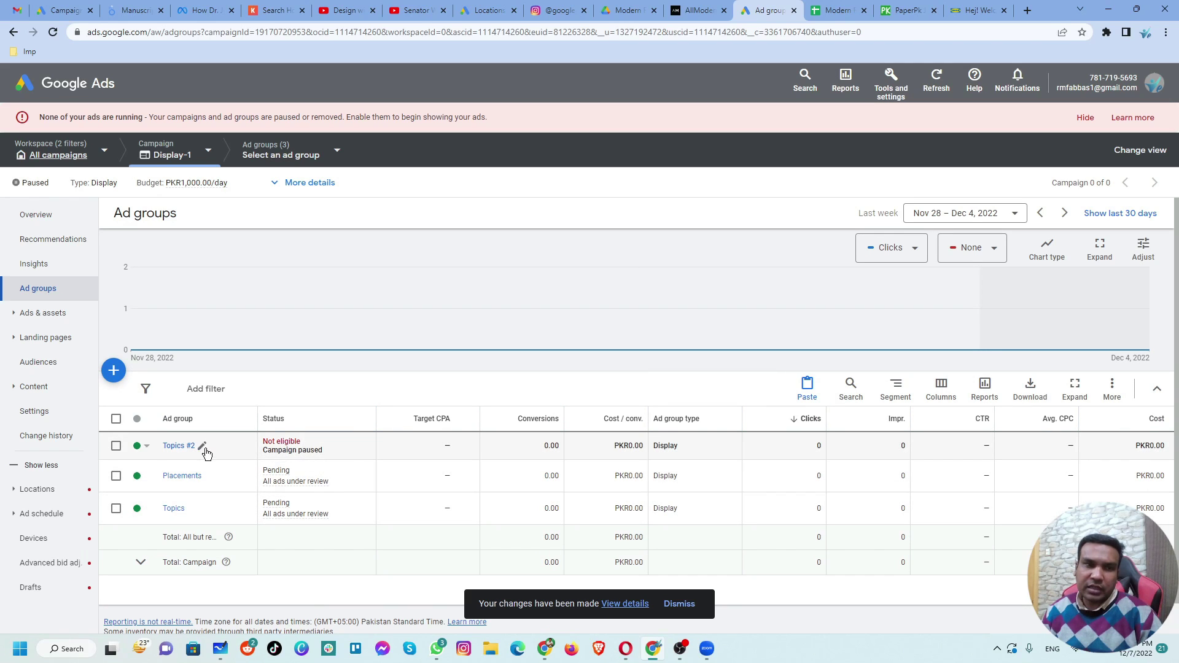
Rename the pasted copy of the Topics ad group as Keywords
{"action": "left_click", "coordinate": [205, 451]}
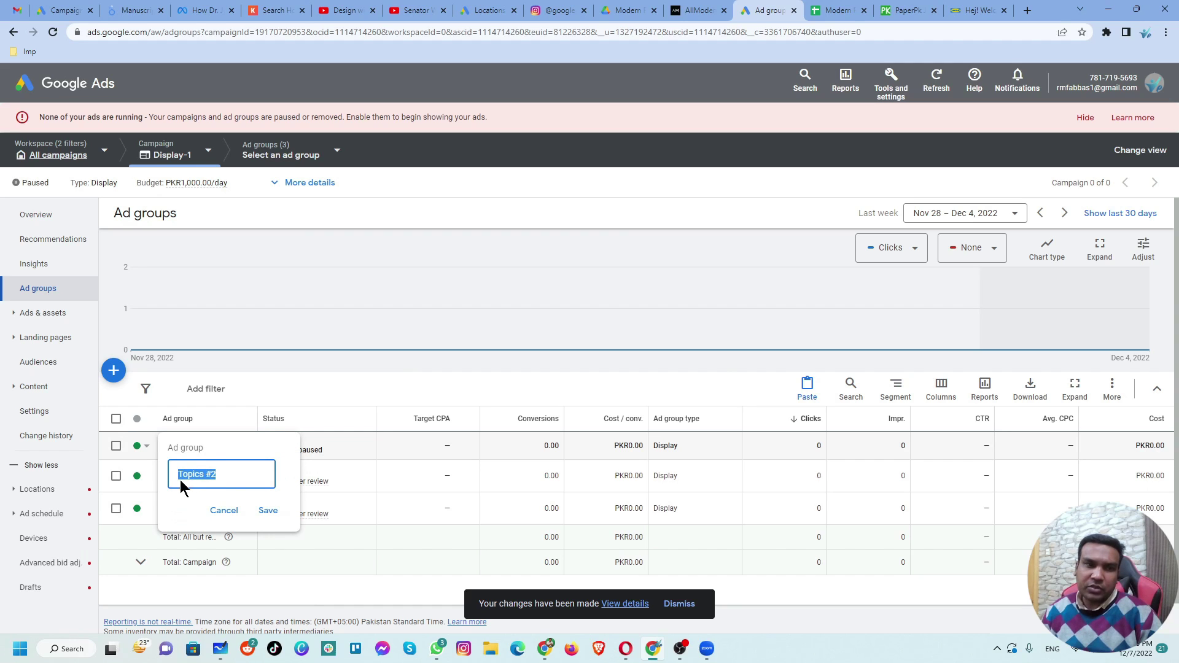
{"action": "type", "text": "Key"}
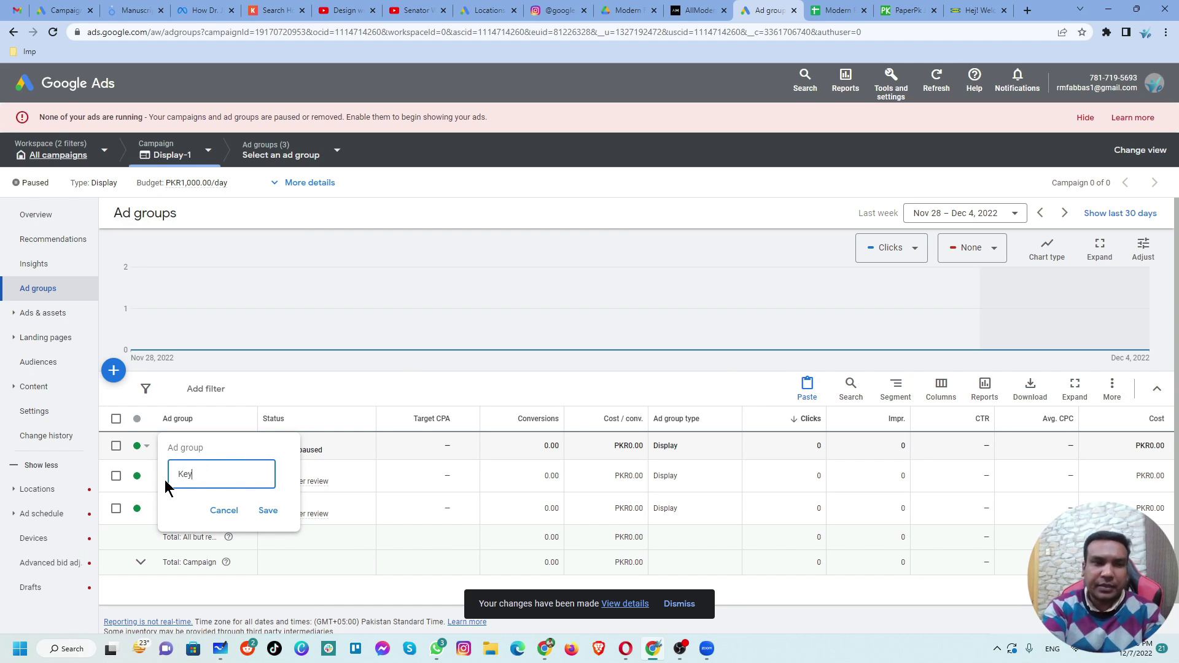
{"action": "type", "text": "words"}
{"action": "left_click", "coordinate": [268, 511]}
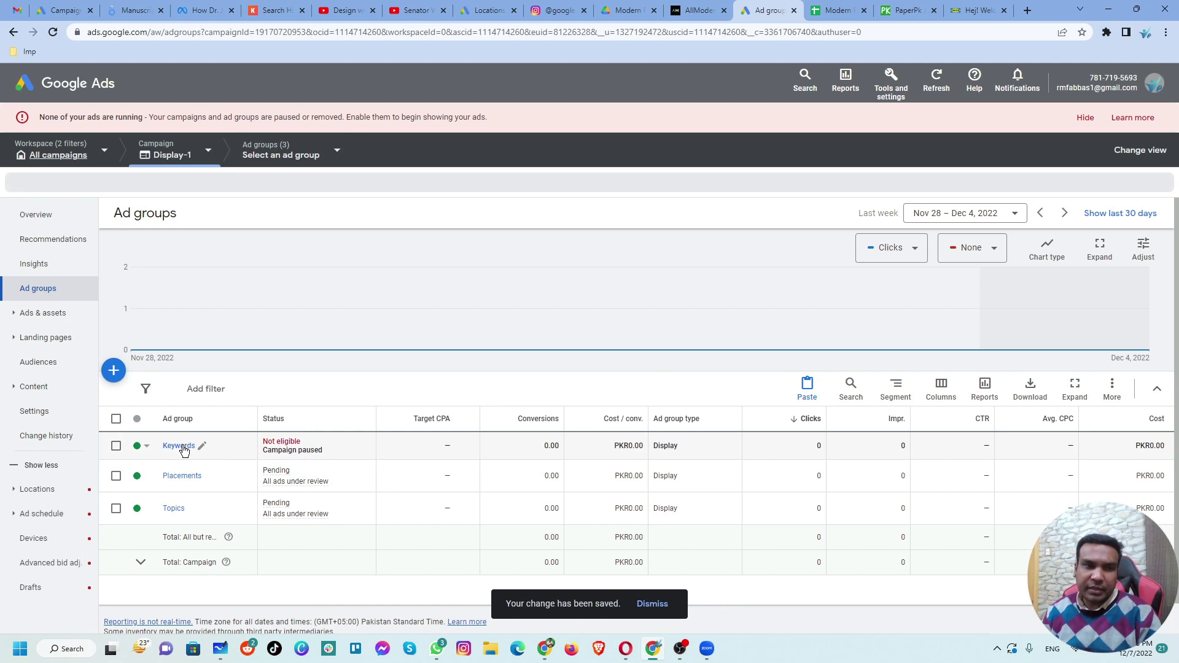
Open the Keywords ad group's topic targeting and remove all of its topics
{"action": "left_click", "coordinate": [180, 447]}
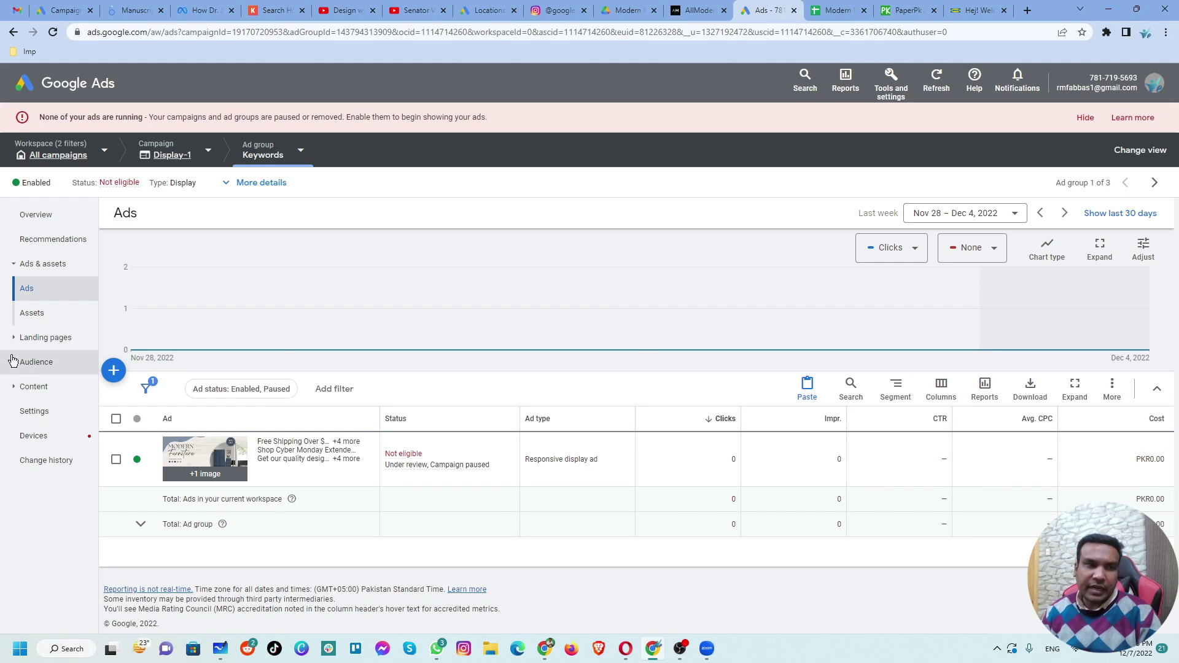
{"action": "left_click", "coordinate": [49, 391]}
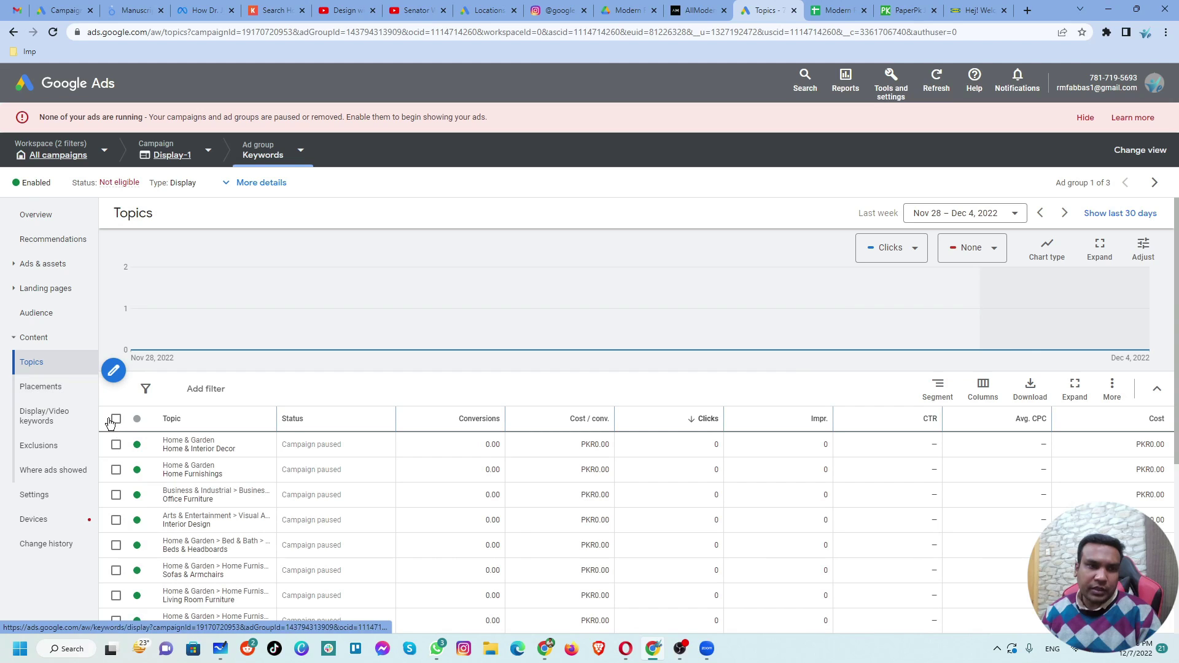
{"action": "left_click", "coordinate": [116, 418]}
{"action": "left_click", "coordinate": [187, 396]}
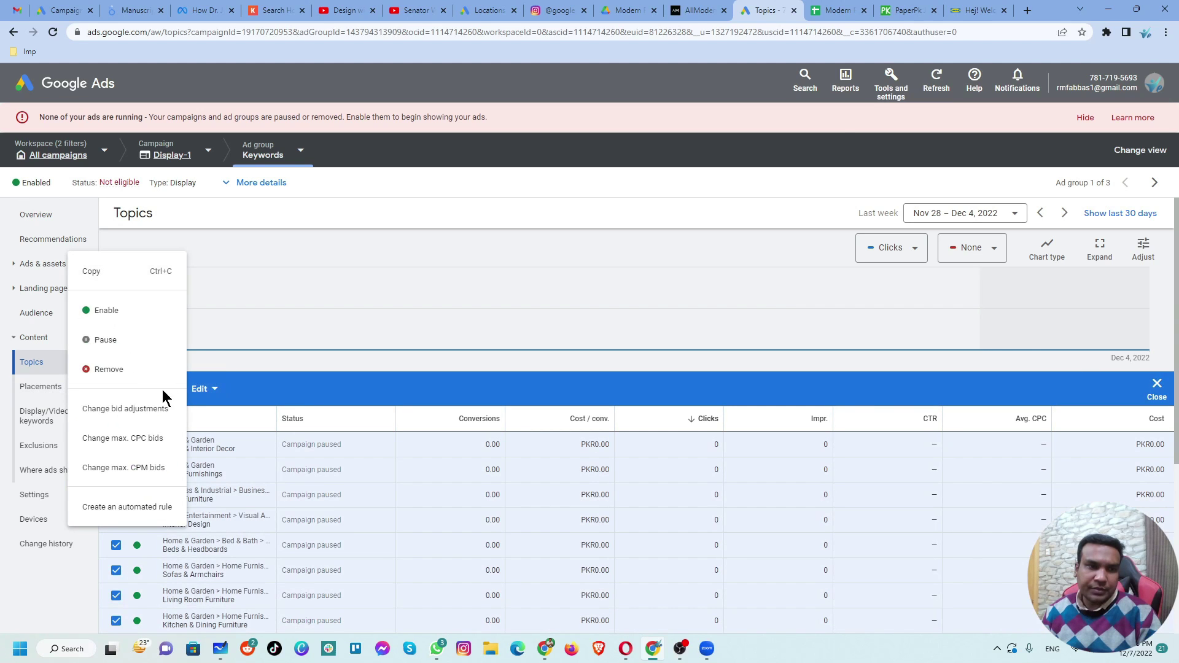
{"action": "left_click", "coordinate": [162, 387]}
{"action": "left_click", "coordinate": [711, 382]}
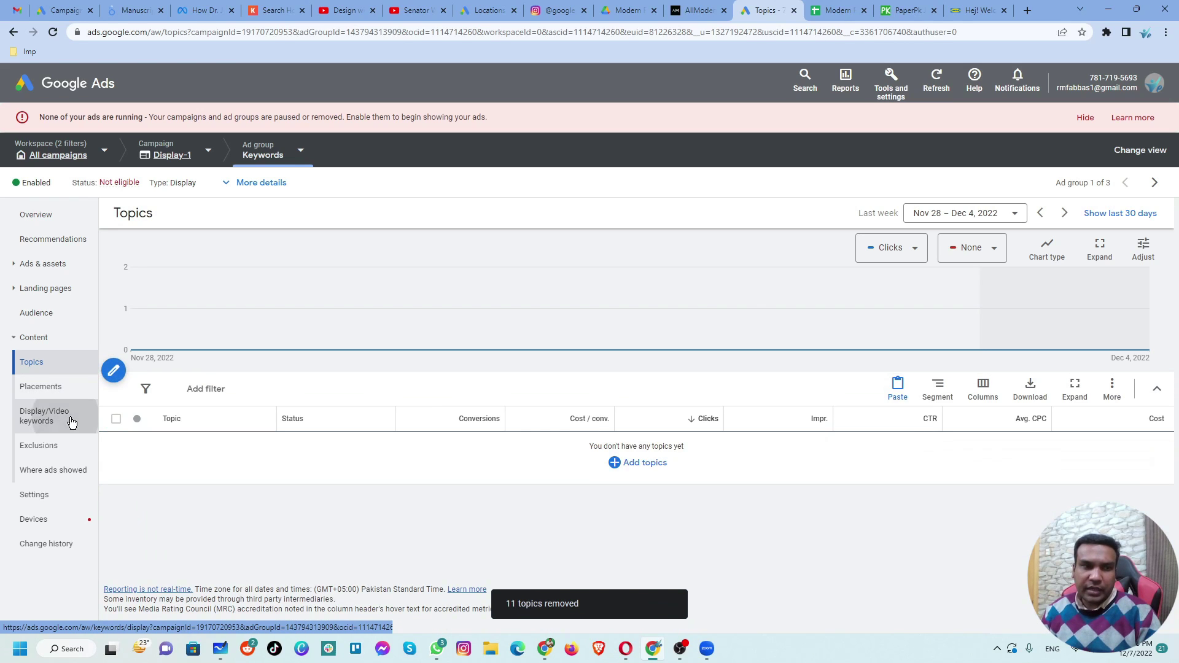
{"action": "left_click", "coordinate": [72, 422]}
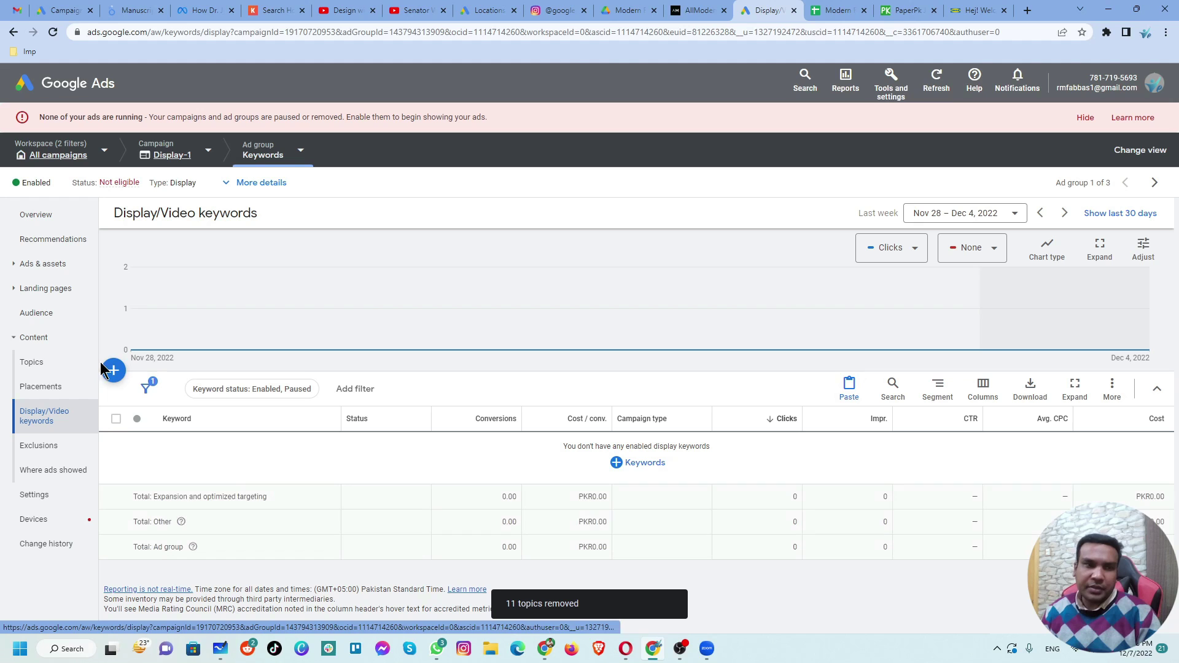
{"action": "left_click", "coordinate": [114, 370]}
{"action": "left_click", "coordinate": [152, 384]}
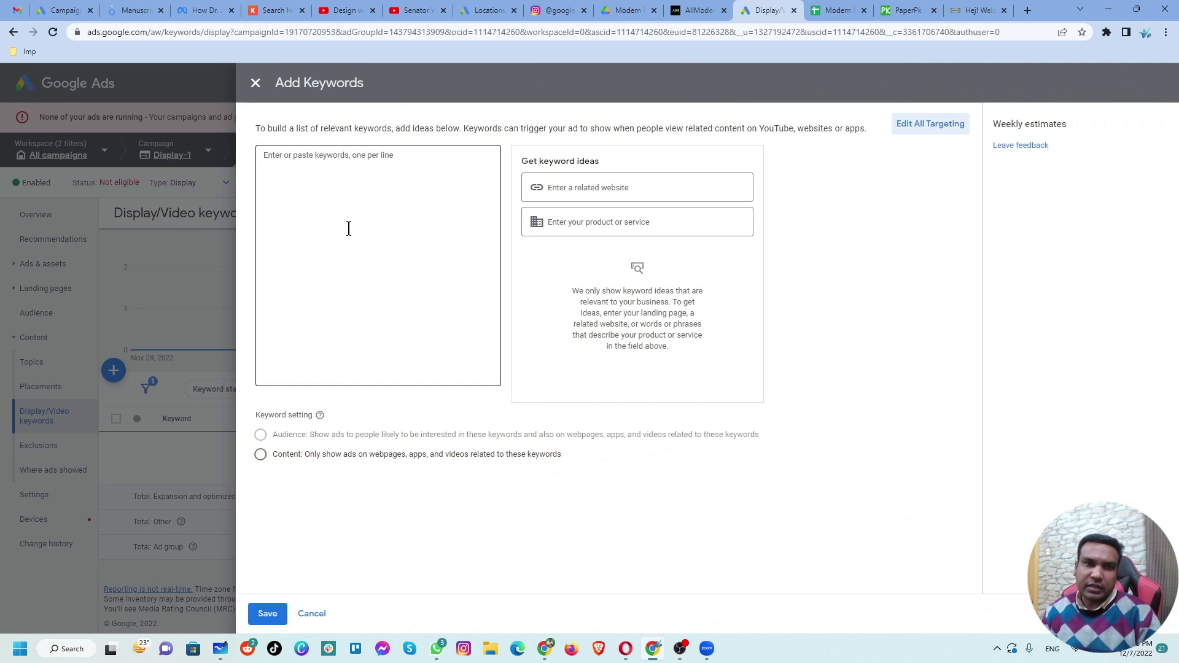
{"action": "left_click", "coordinate": [613, 190]}
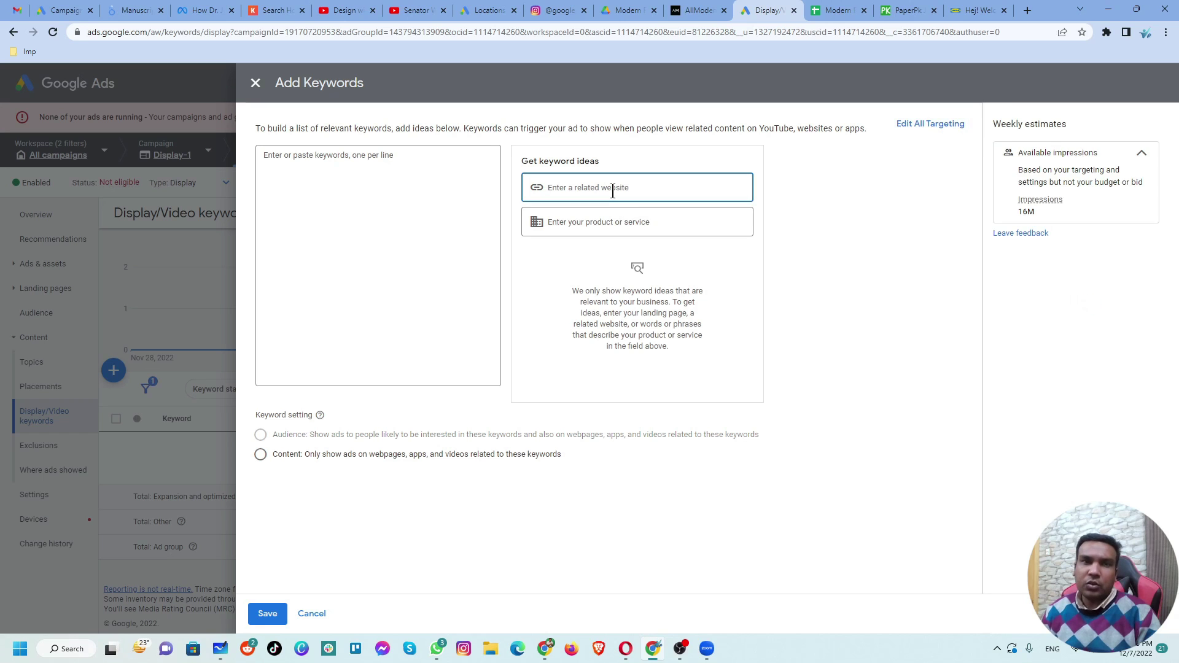
{"action": "left_click", "coordinate": [699, 11]}
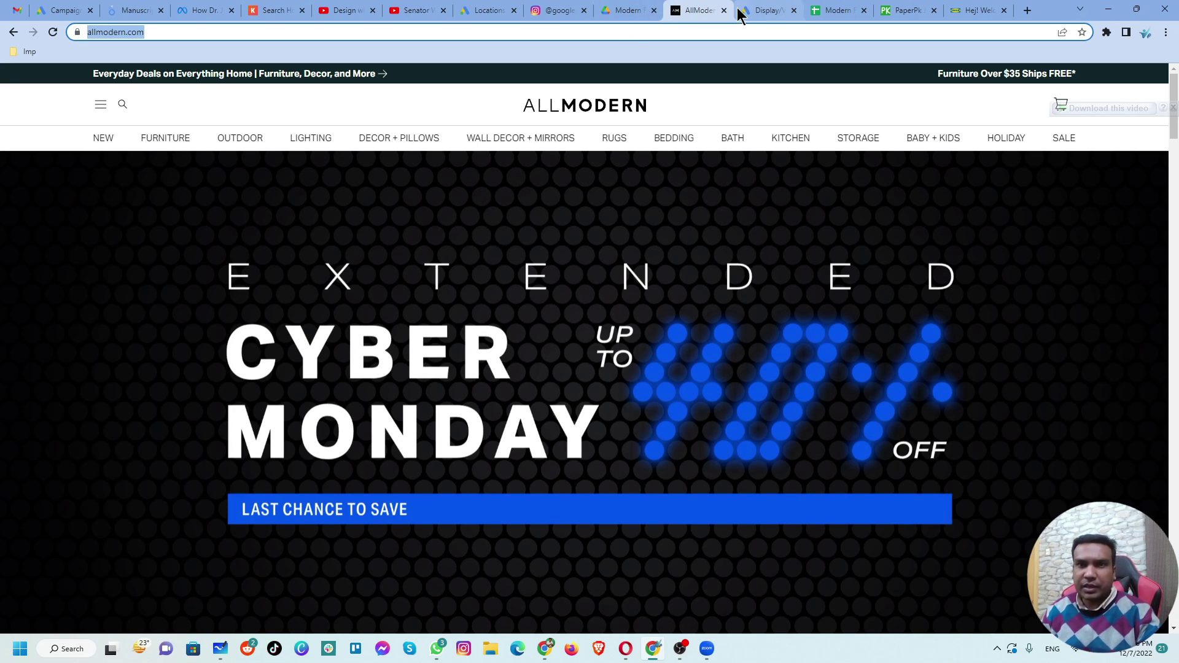
{"action": "left_click", "coordinate": [768, 10]}
{"action": "type", "text": "https://www.allmodern.com/"}
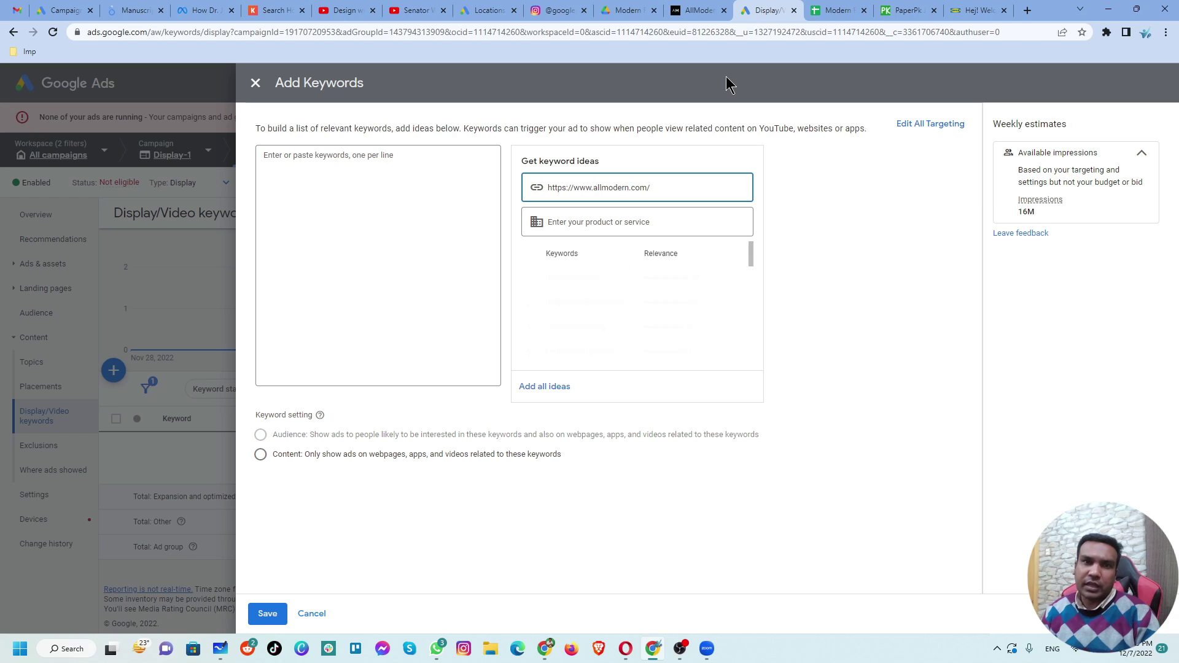
Add every suggested keyword idea to the keyword list, from modern furniture and modern furnishing through online furniture shopping sites and luxurious furniture
{"action": "left_click", "coordinate": [529, 280]}
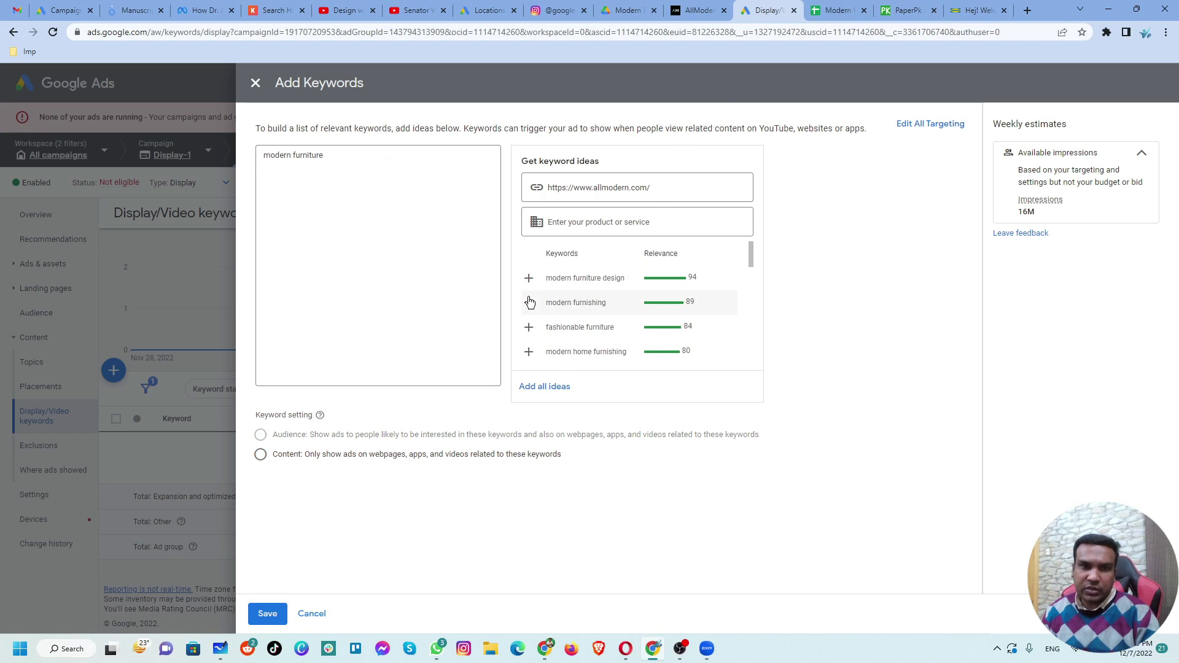
{"action": "left_click", "coordinate": [528, 303]}
{"action": "left_click", "coordinate": [529, 280]}
{"action": "double_click", "coordinate": [529, 281]}
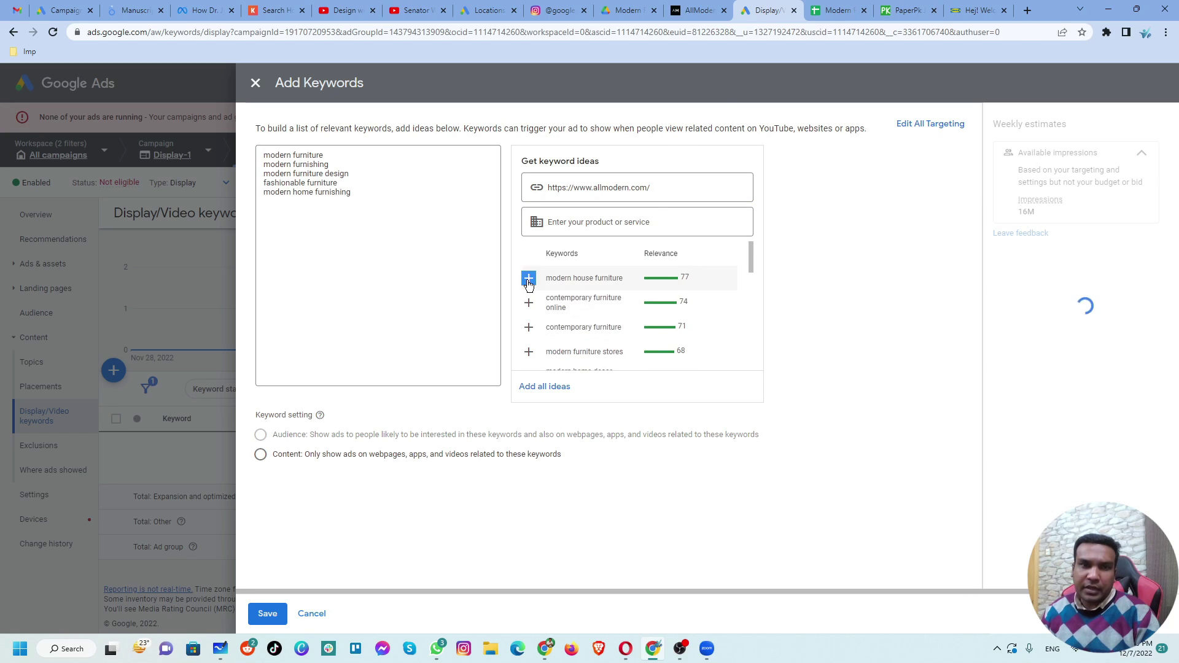
{"action": "triple_click", "coordinate": [528, 282]}
{"action": "double_click", "coordinate": [529, 281]}
{"action": "double_click", "coordinate": [529, 282]}
{"action": "double_click", "coordinate": [529, 282]}
{"action": "triple_click", "coordinate": [528, 281]}
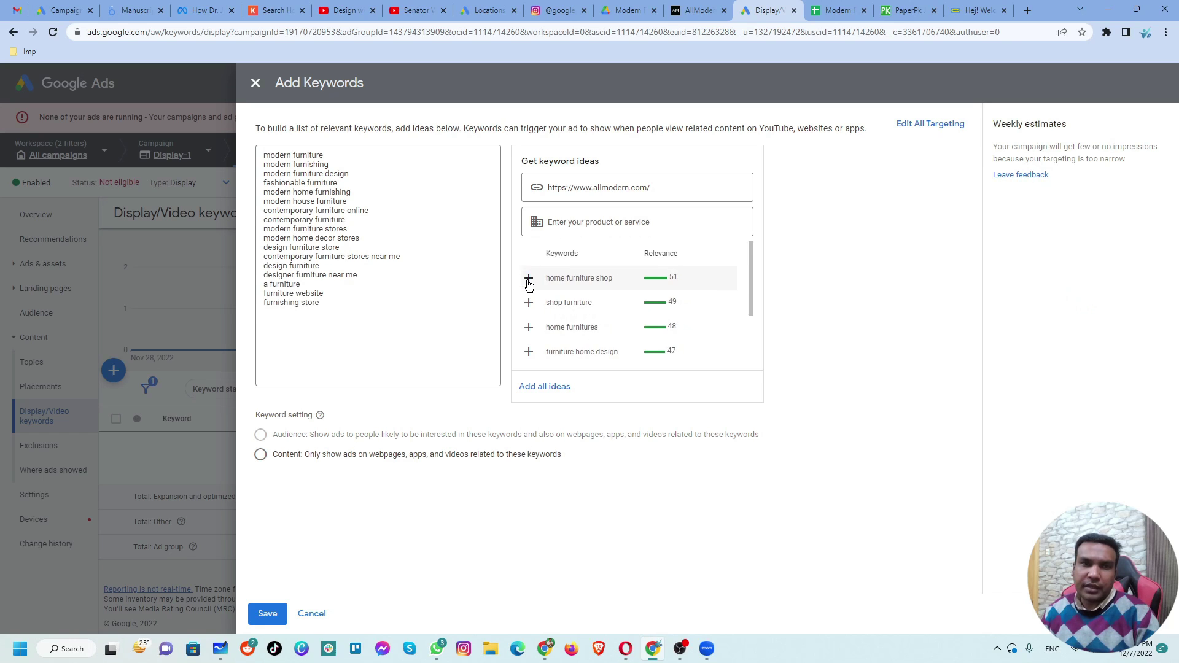
{"action": "double_click", "coordinate": [528, 282]}
{"action": "double_click", "coordinate": [529, 281]}
{"action": "triple_click", "coordinate": [529, 281]}
{"action": "left_click", "coordinate": [529, 281]}
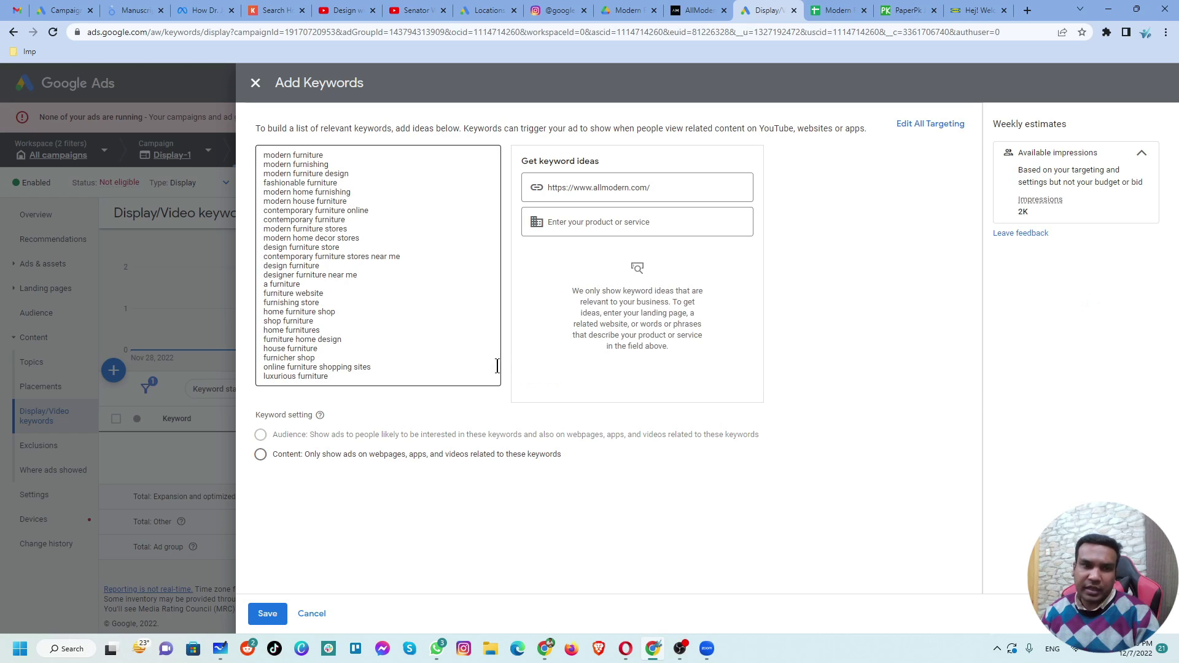
Set the keyword setting to Content, showing ads only on related webpages, apps and videos, and save the keywords
{"action": "left_click", "coordinate": [265, 615]}
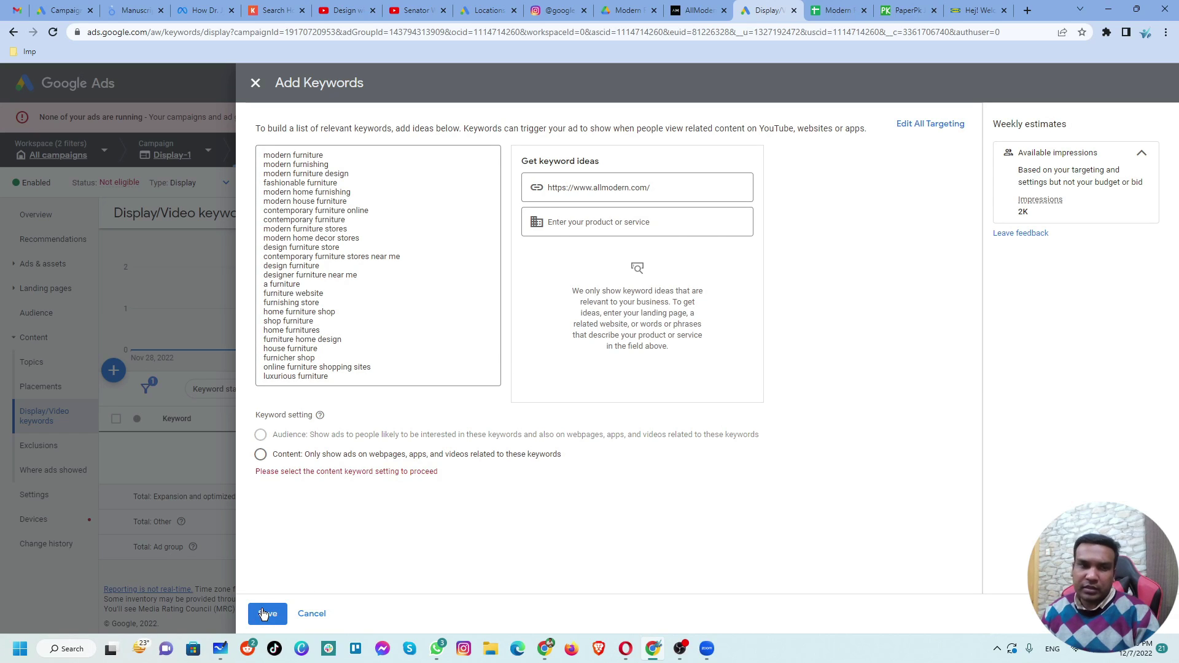
{"action": "left_click", "coordinate": [261, 456]}
{"action": "left_click", "coordinate": [264, 614]}
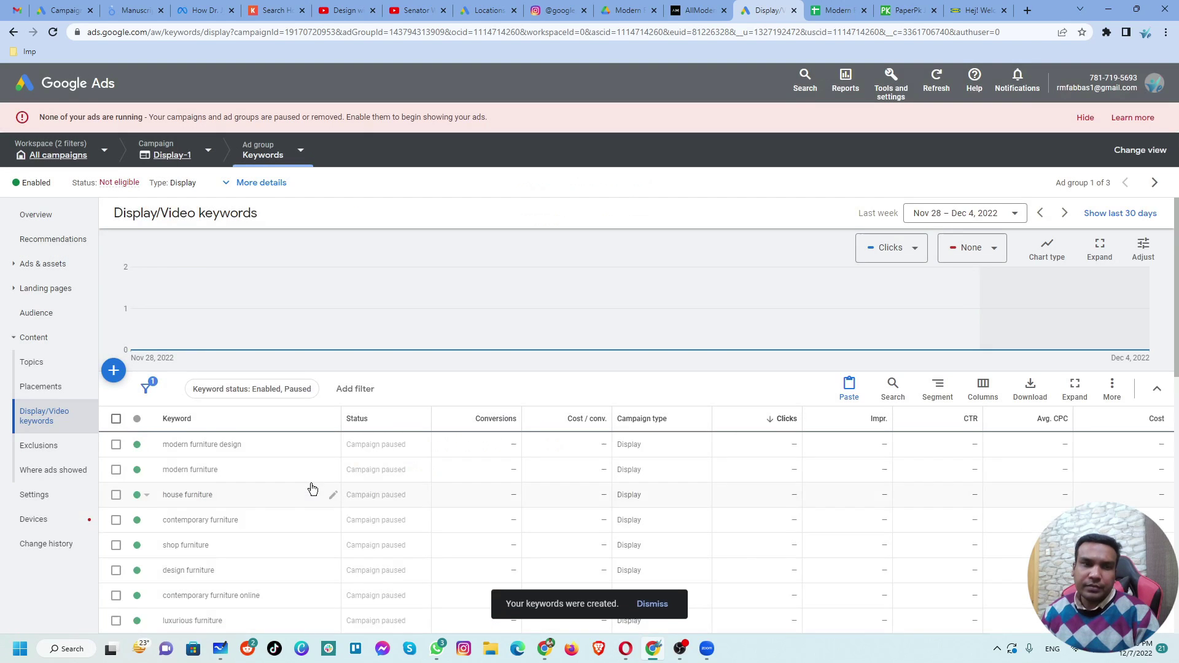
Review the saved display keywords and the Keywords ad group's ads, and return to the Display-1 campaign level
{"action": "scroll", "coordinate": [277, 493], "scroll_direction": "down", "scroll_amount": 8}
{"action": "scroll", "coordinate": [277, 492], "scroll_direction": "up", "scroll_amount": 10}
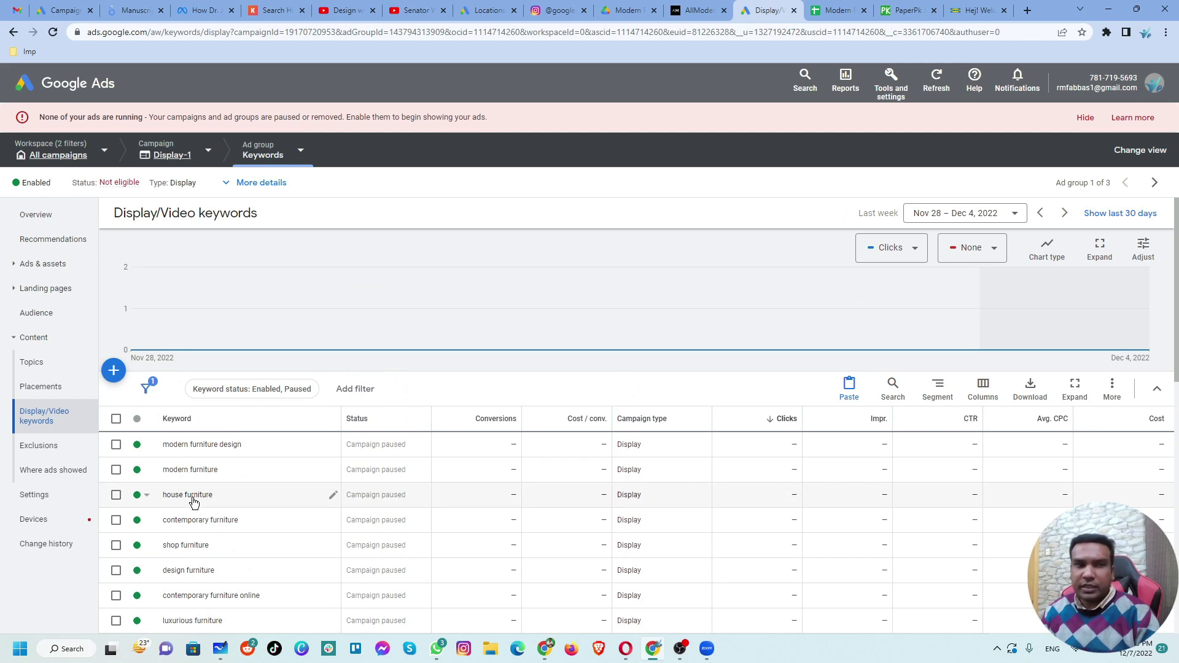
{"action": "left_click", "coordinate": [54, 277]}
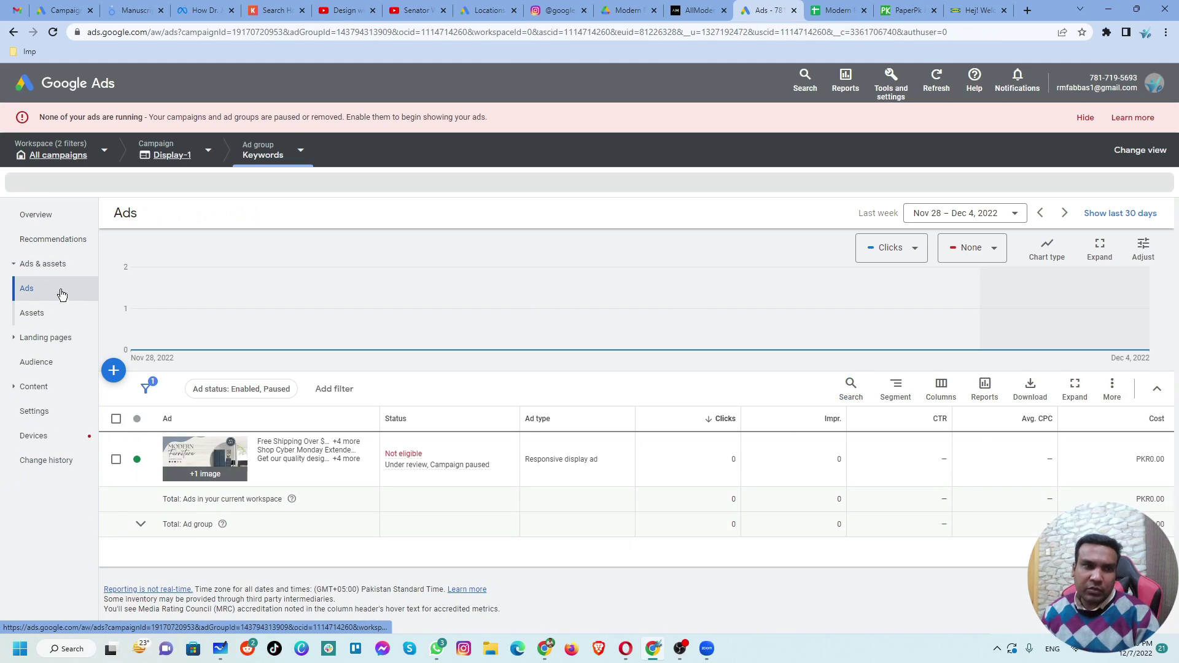
{"action": "left_click", "coordinate": [154, 157]}
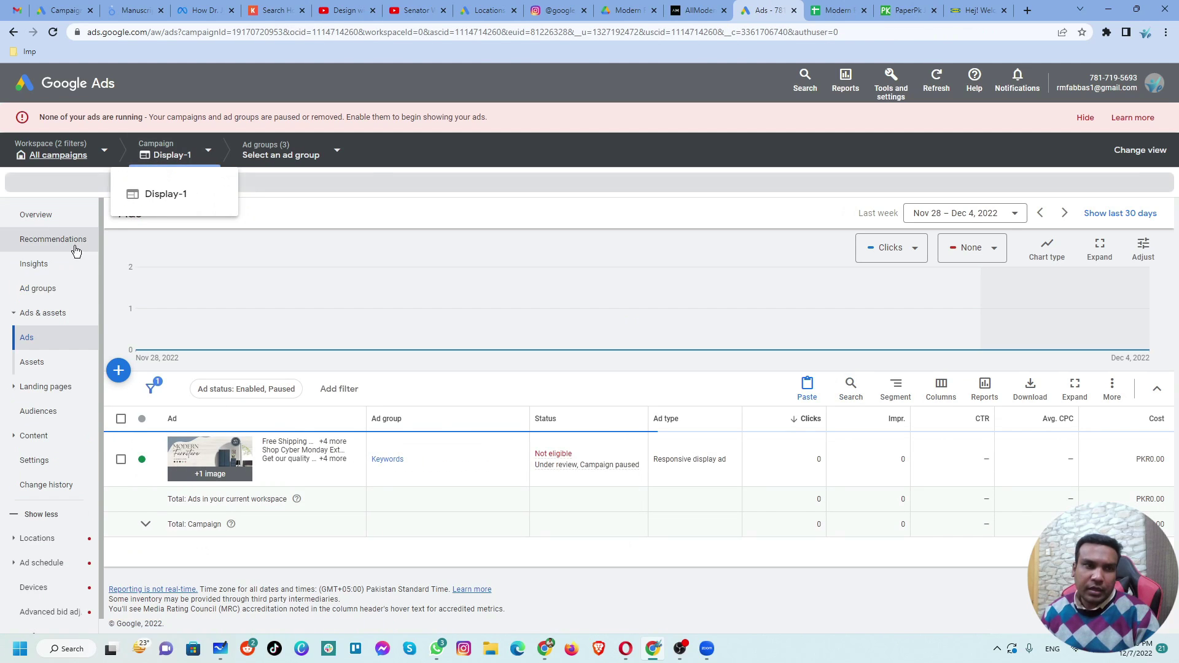